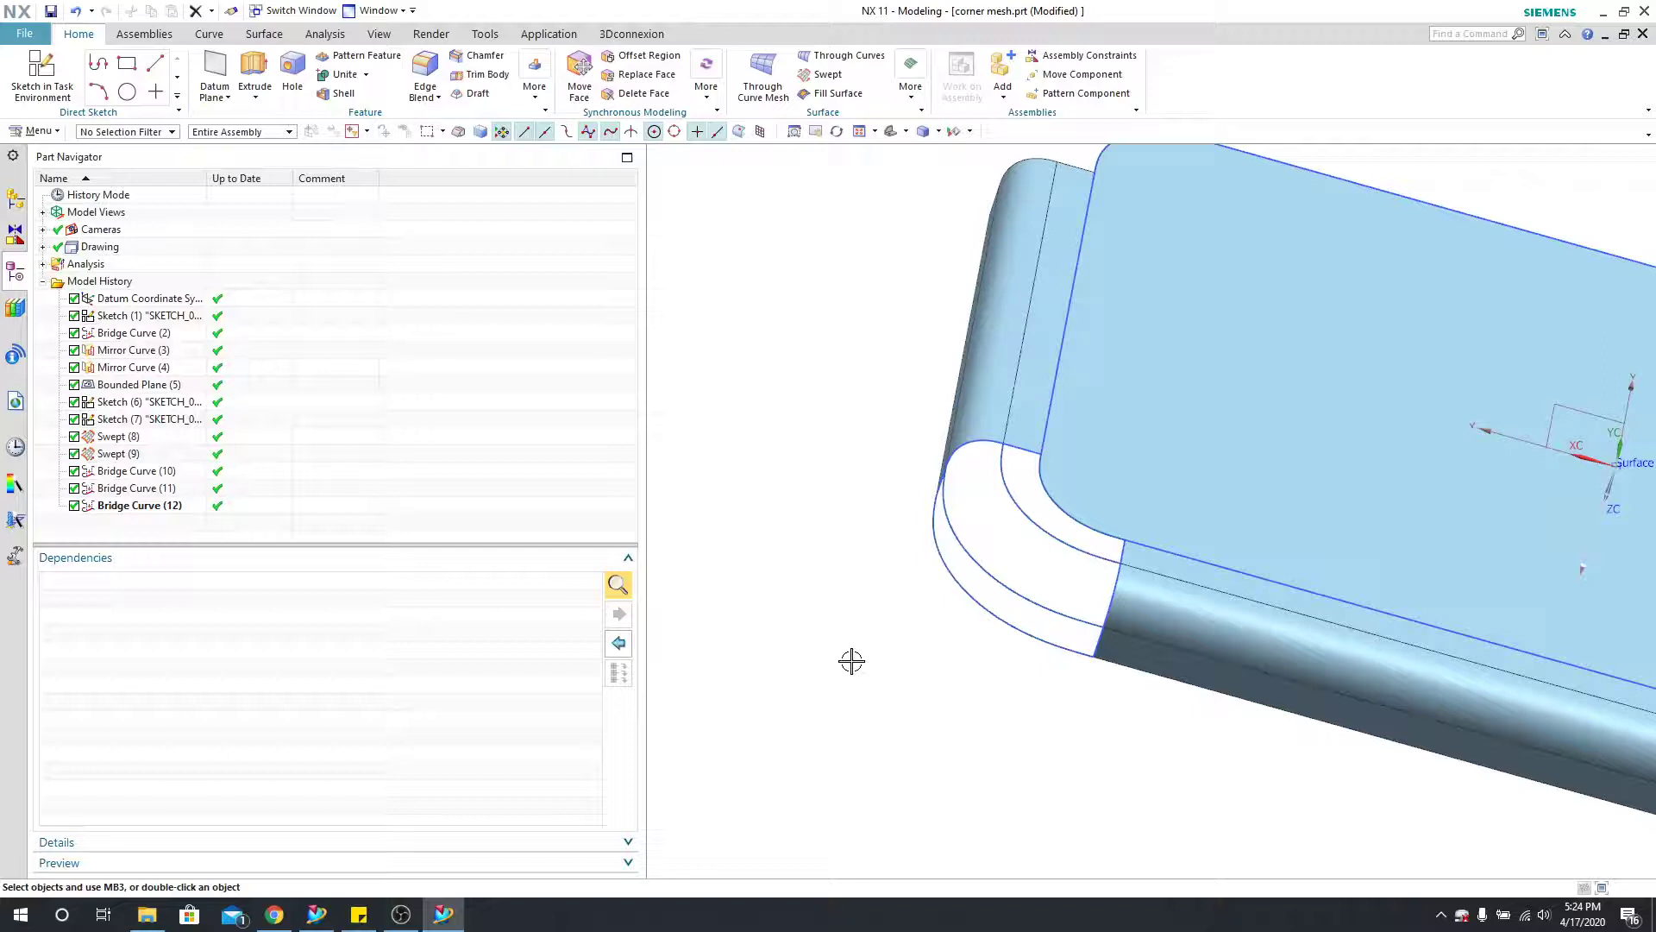
Step: Examine the open corner between the two swept side surfaces and the top bounded plane, including its bridge curves
{"action": "middle_click_drag", "start_coordinate": [862, 459], "coordinate": [885, 504]}
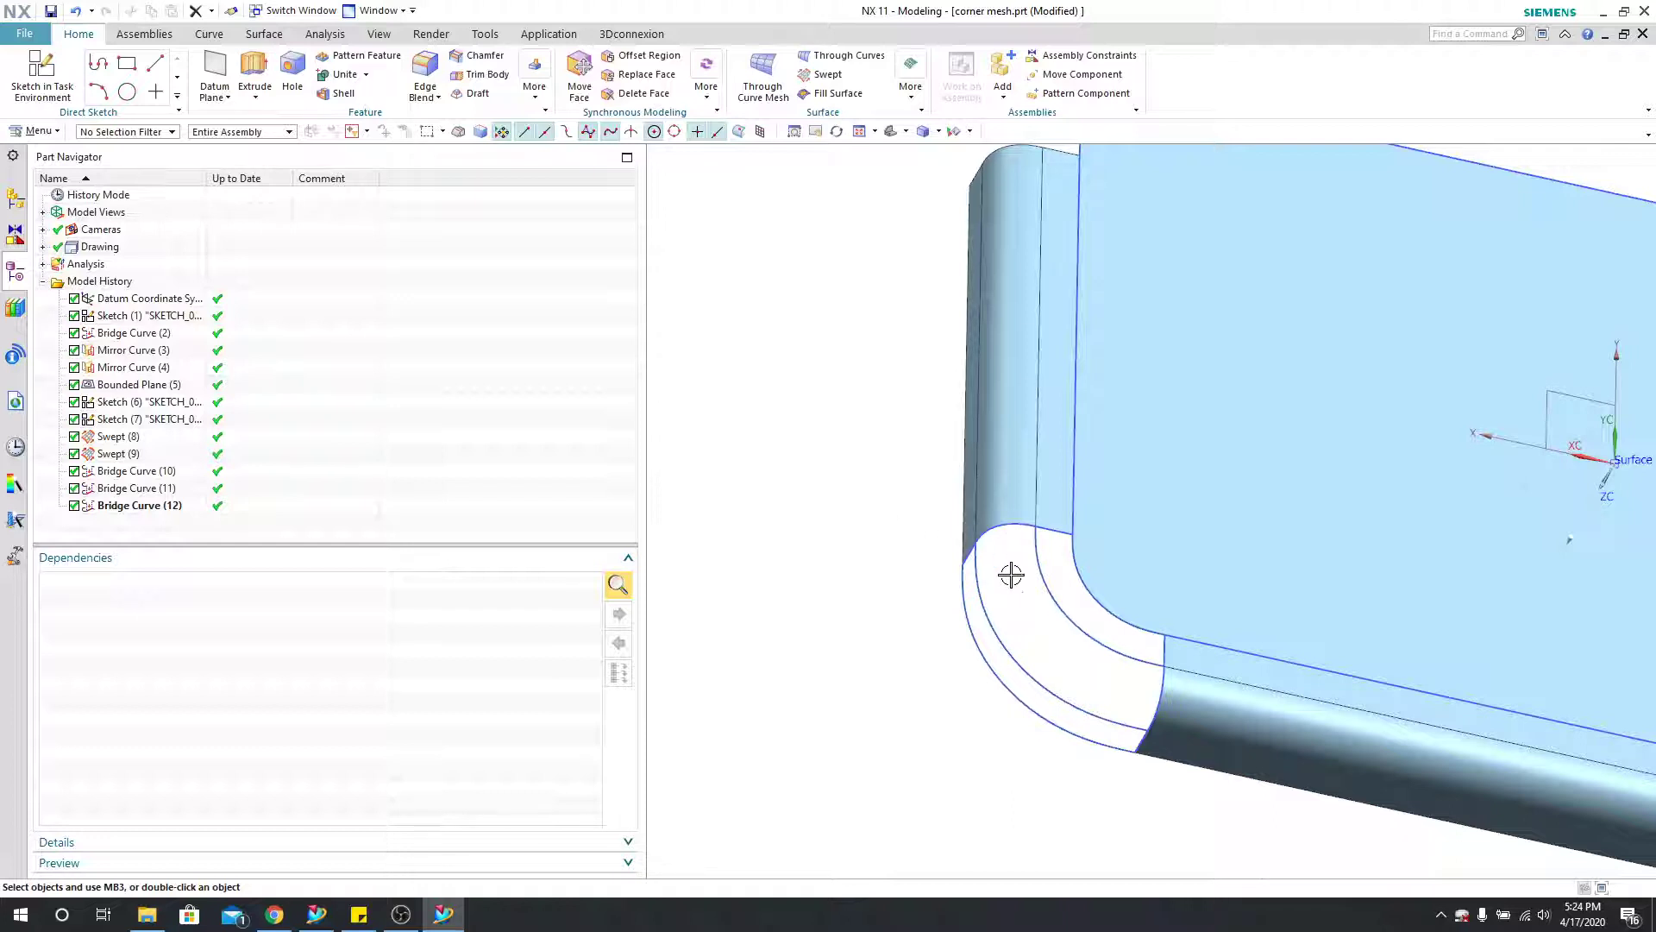
{"action": "middle_click_drag", "start_coordinate": [1005, 591], "coordinate": [946, 617], "text": "shift"}
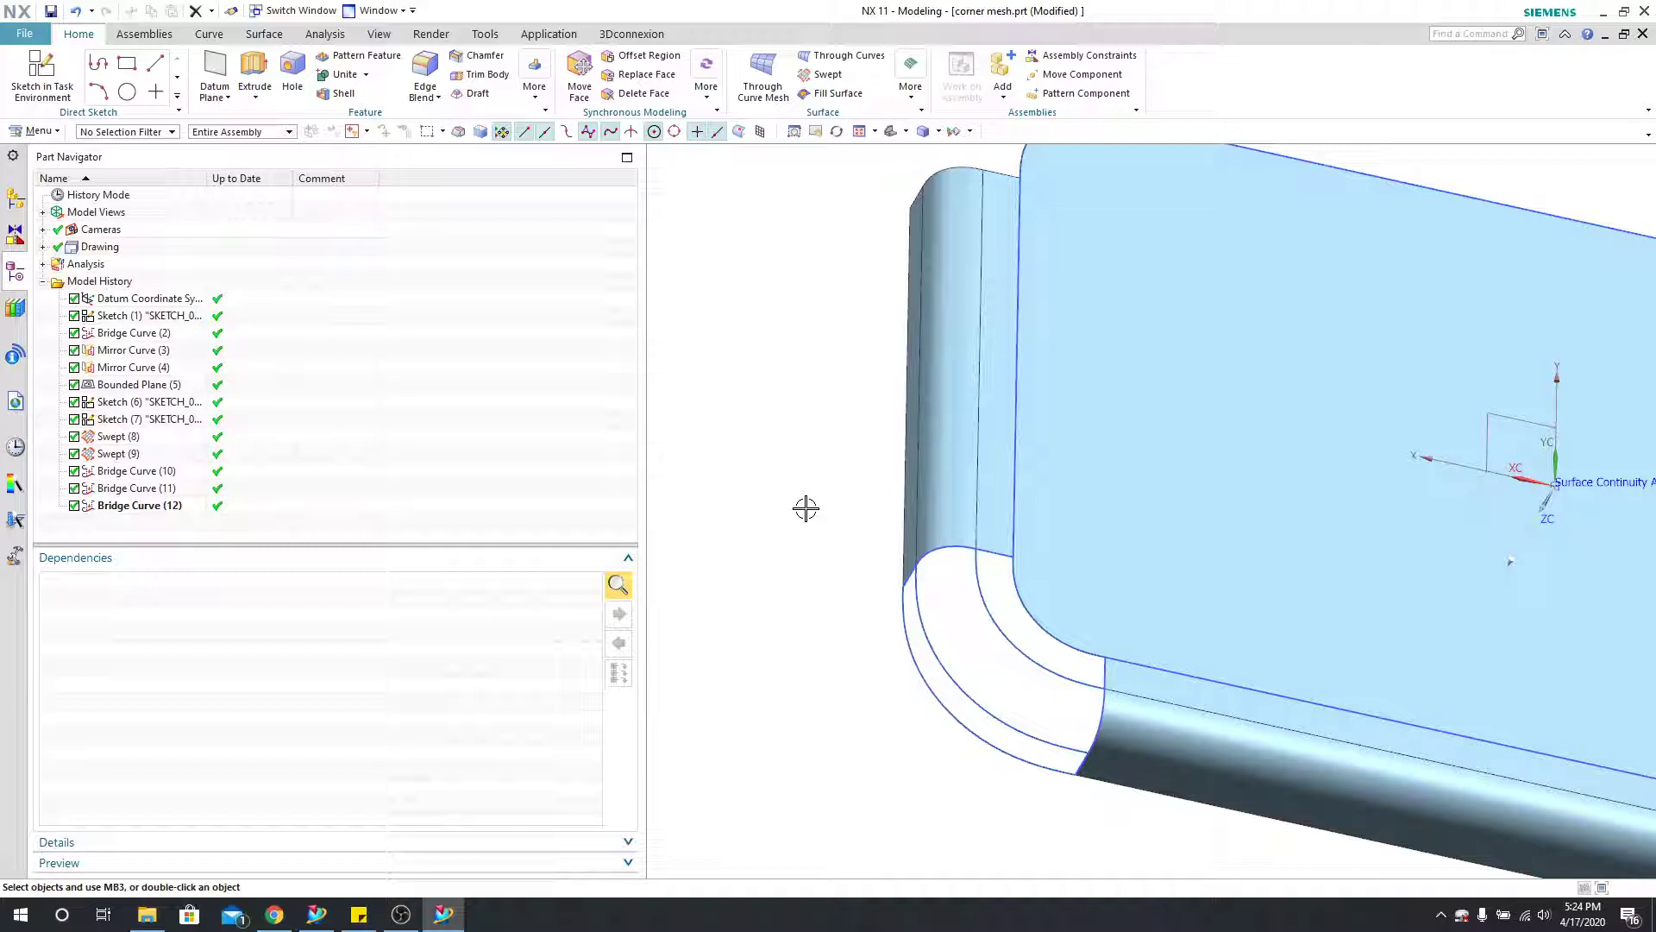
{"action": "middle_click_drag", "start_coordinate": [805, 508], "coordinate": [841, 377]}
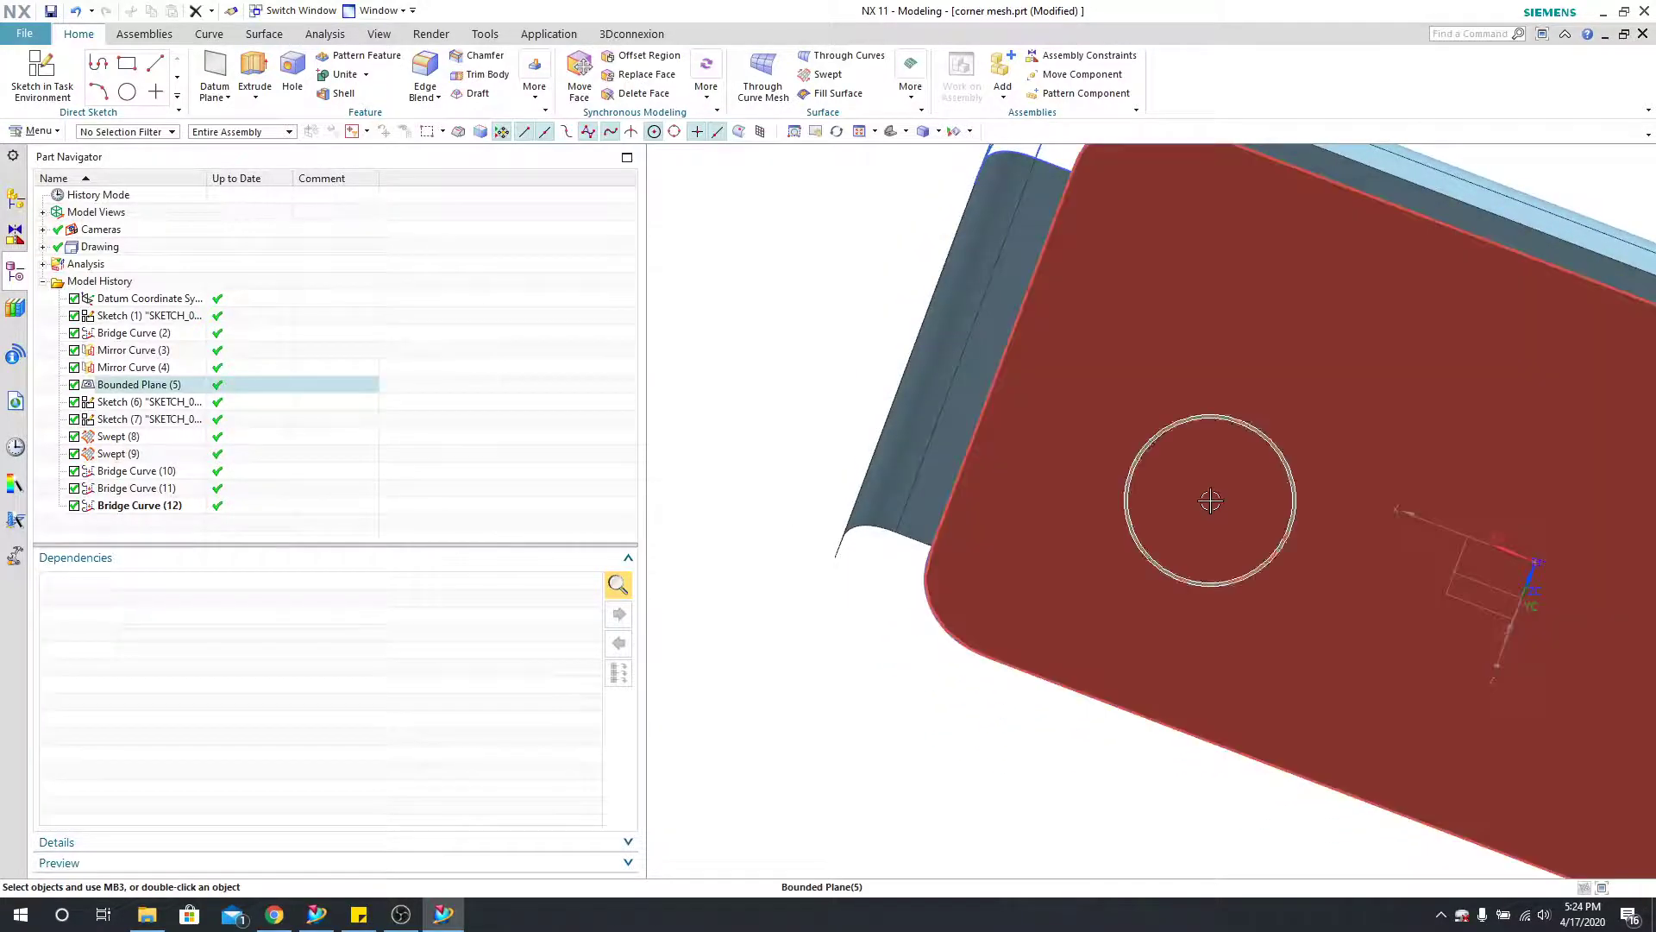
{"action": "left_click", "coordinate": [1168, 507]}
{"action": "middle_click_drag", "start_coordinate": [1194, 400], "coordinate": [1145, 504]}
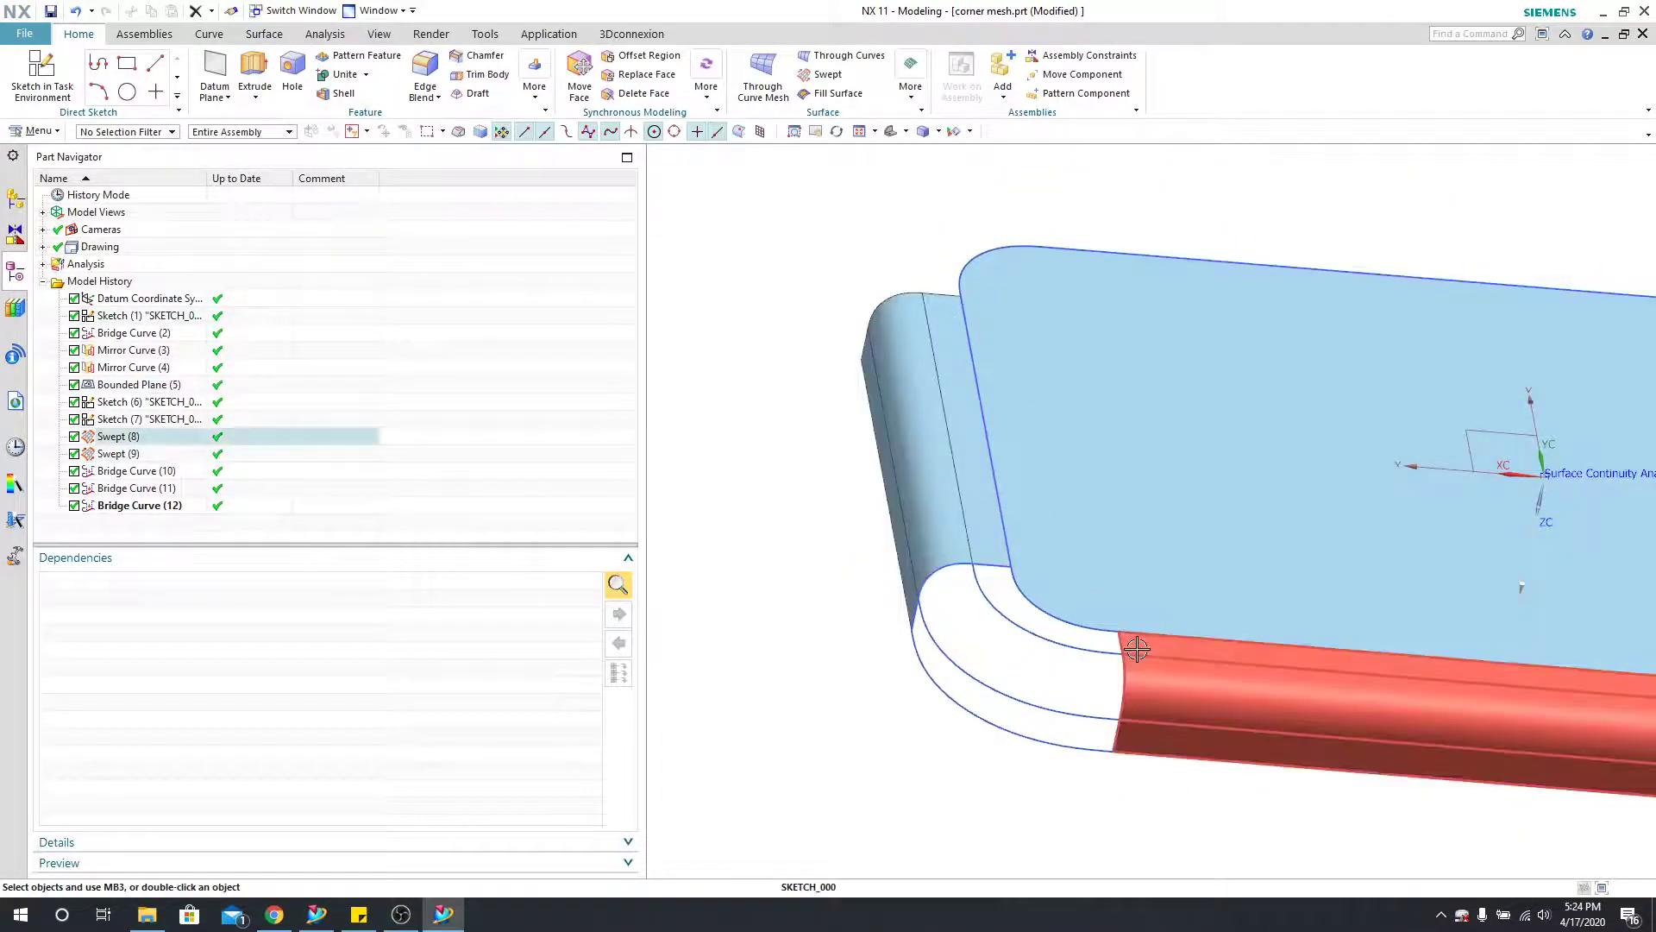
{"action": "scroll", "coordinate": [1137, 648], "scroll_direction": "down", "scroll_amount": 3}
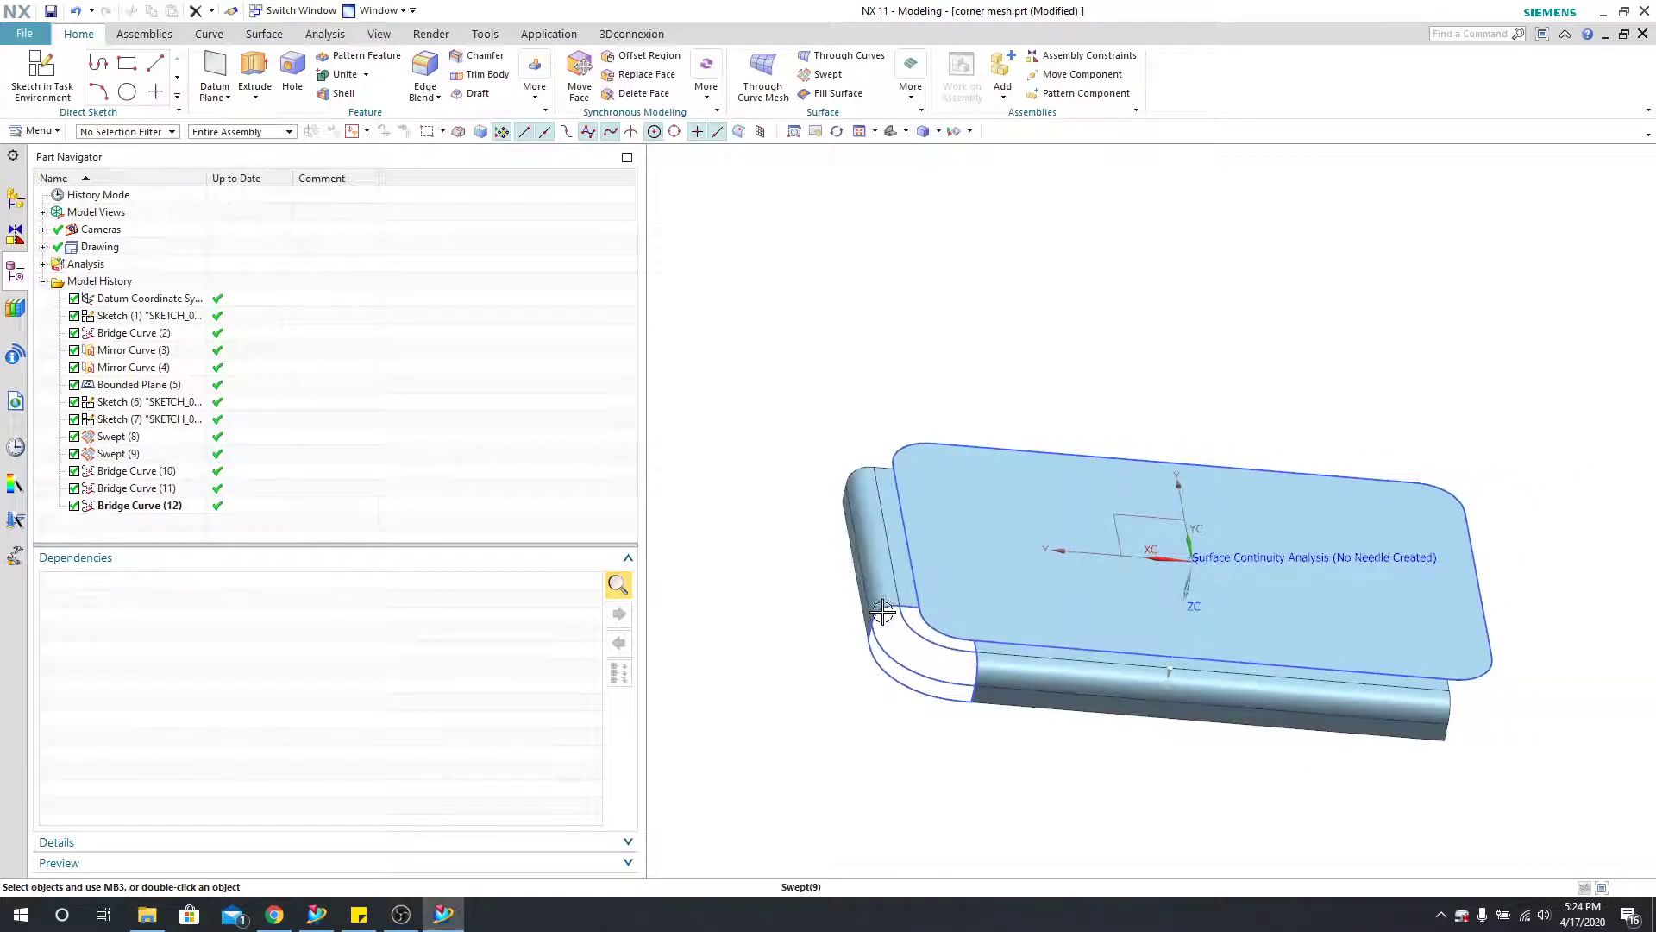
{"action": "scroll", "coordinate": [882, 611], "scroll_direction": "up", "scroll_amount": 4}
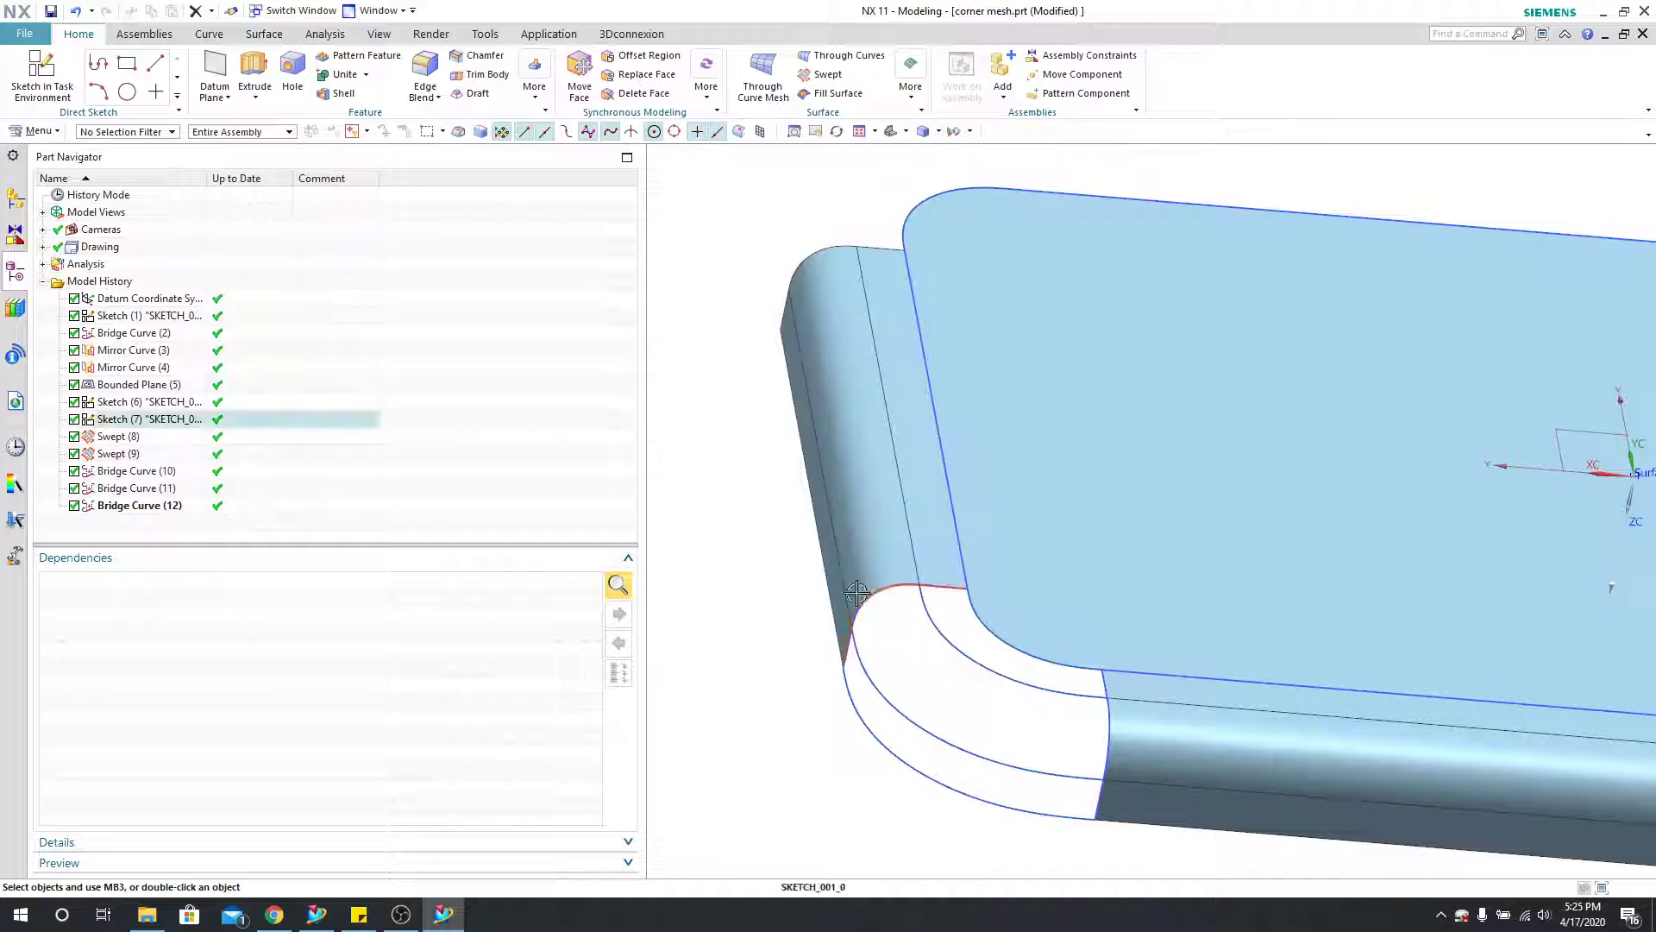
{"action": "scroll", "coordinate": [786, 652], "scroll_direction": "down", "scroll_amount": 5}
{"action": "scroll", "coordinate": [843, 639], "scroll_direction": "up", "scroll_amount": 2}
{"action": "middle_click_drag", "start_coordinate": [844, 639], "coordinate": [860, 651]}
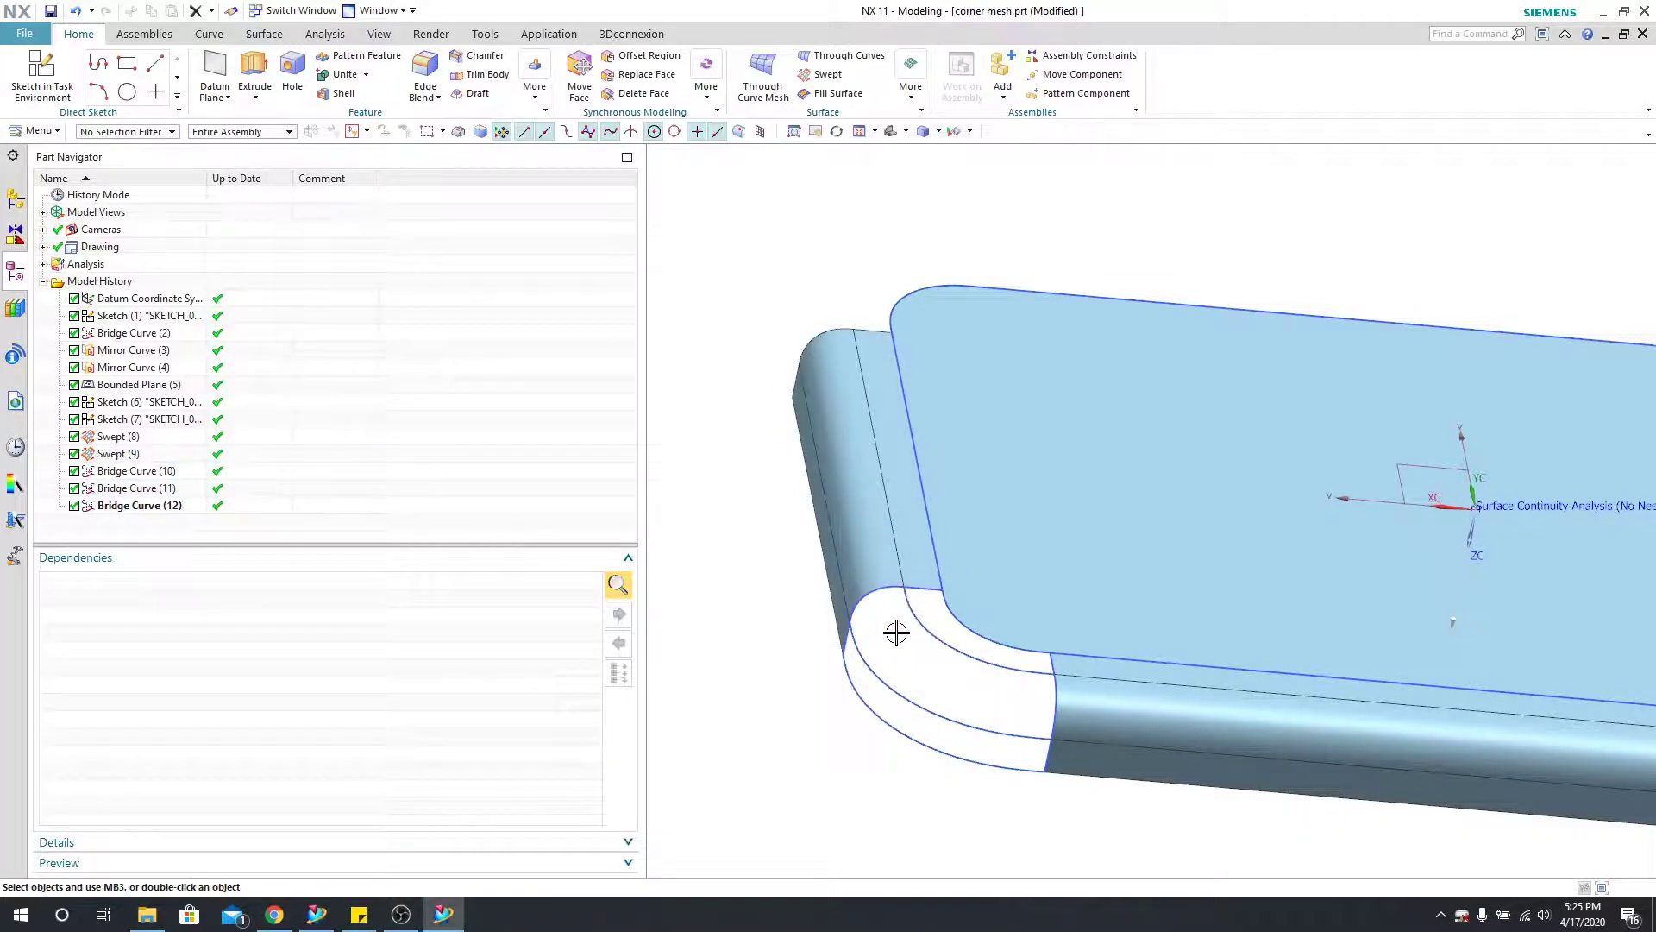
{"action": "mouse_move", "coordinate": [896, 632]}
{"action": "middle_mouse_down"}
{"action": "mouse_move", "coordinate": [897, 662]}
{"action": "mouse_move", "coordinate": [894, 623]}
{"action": "middle_mouse_up"}
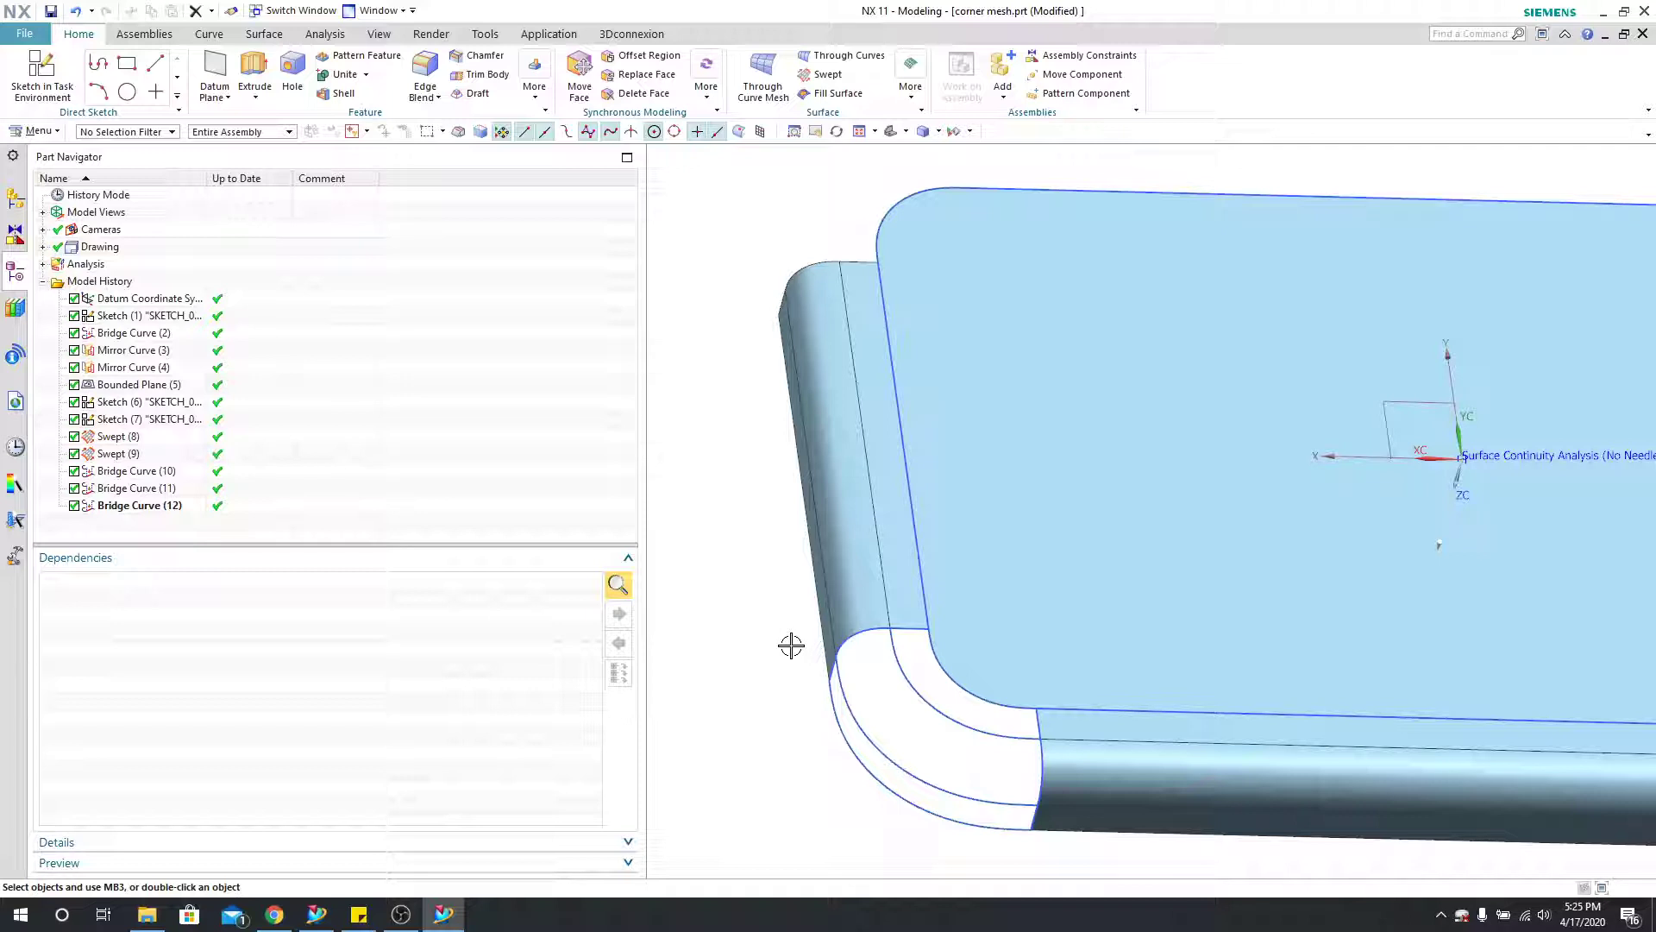
{"action": "mouse_move", "coordinate": [792, 657]}
{"action": "middle_mouse_down"}
{"action": "mouse_move", "coordinate": [784, 635]}
{"action": "mouse_move", "coordinate": [861, 572]}
{"action": "middle_mouse_up"}
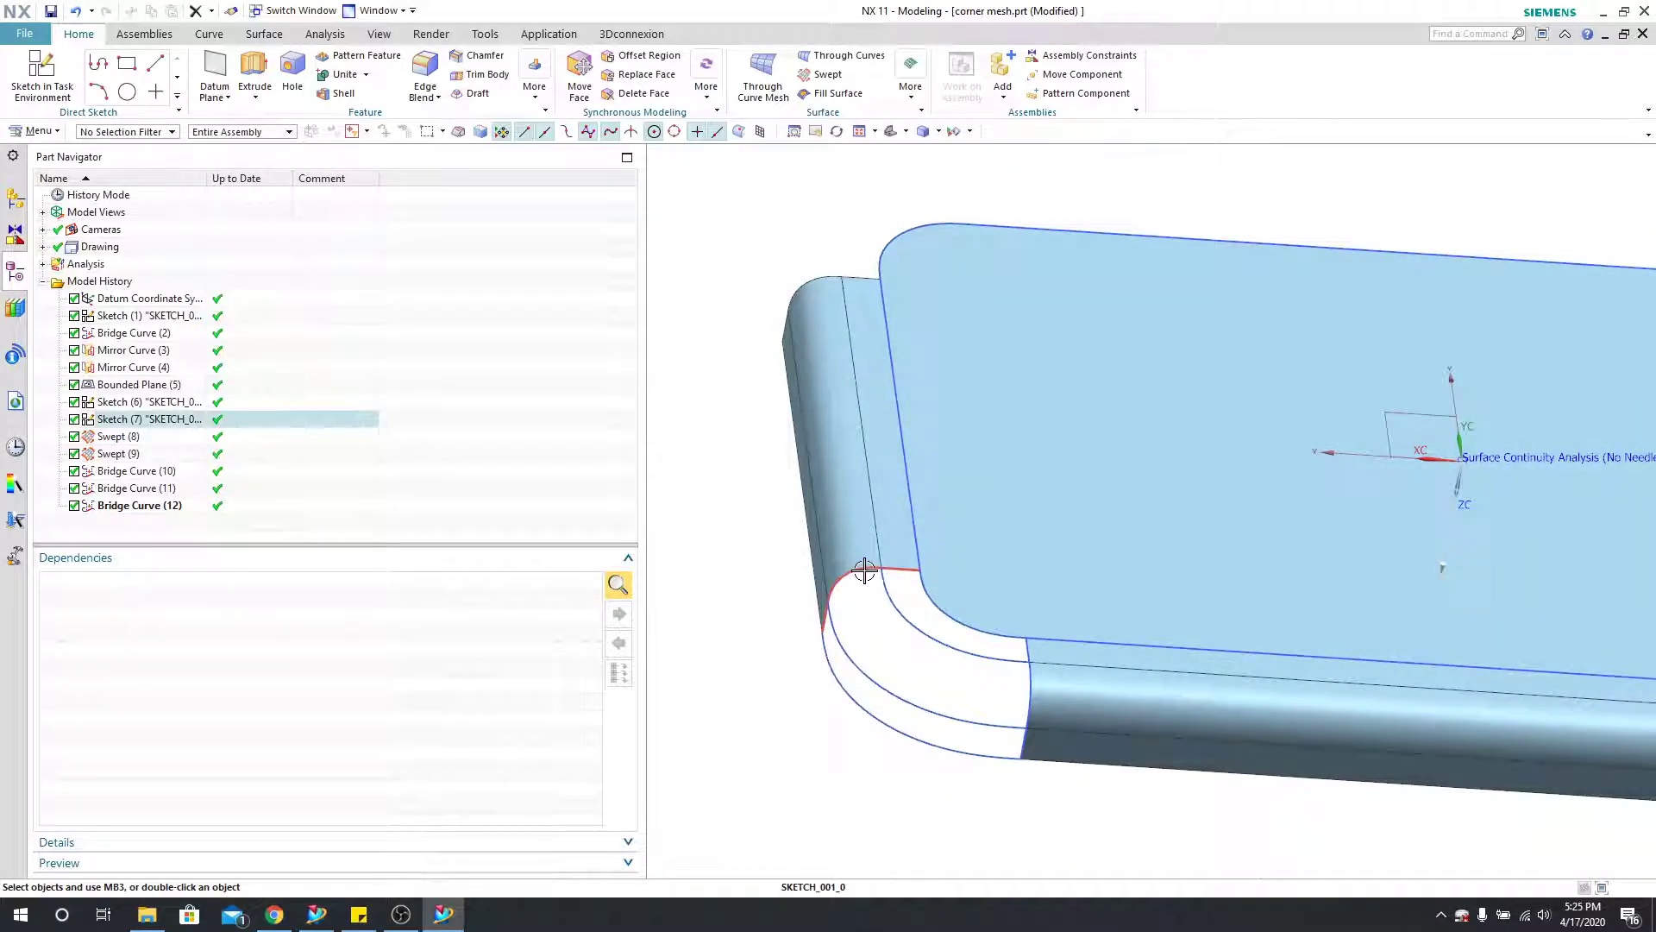
Step: Show the poles of the Sketch (7) profile at the open end of the Swept (9) surface and clear the selection
{"action": "left_click", "coordinate": [843, 575]}
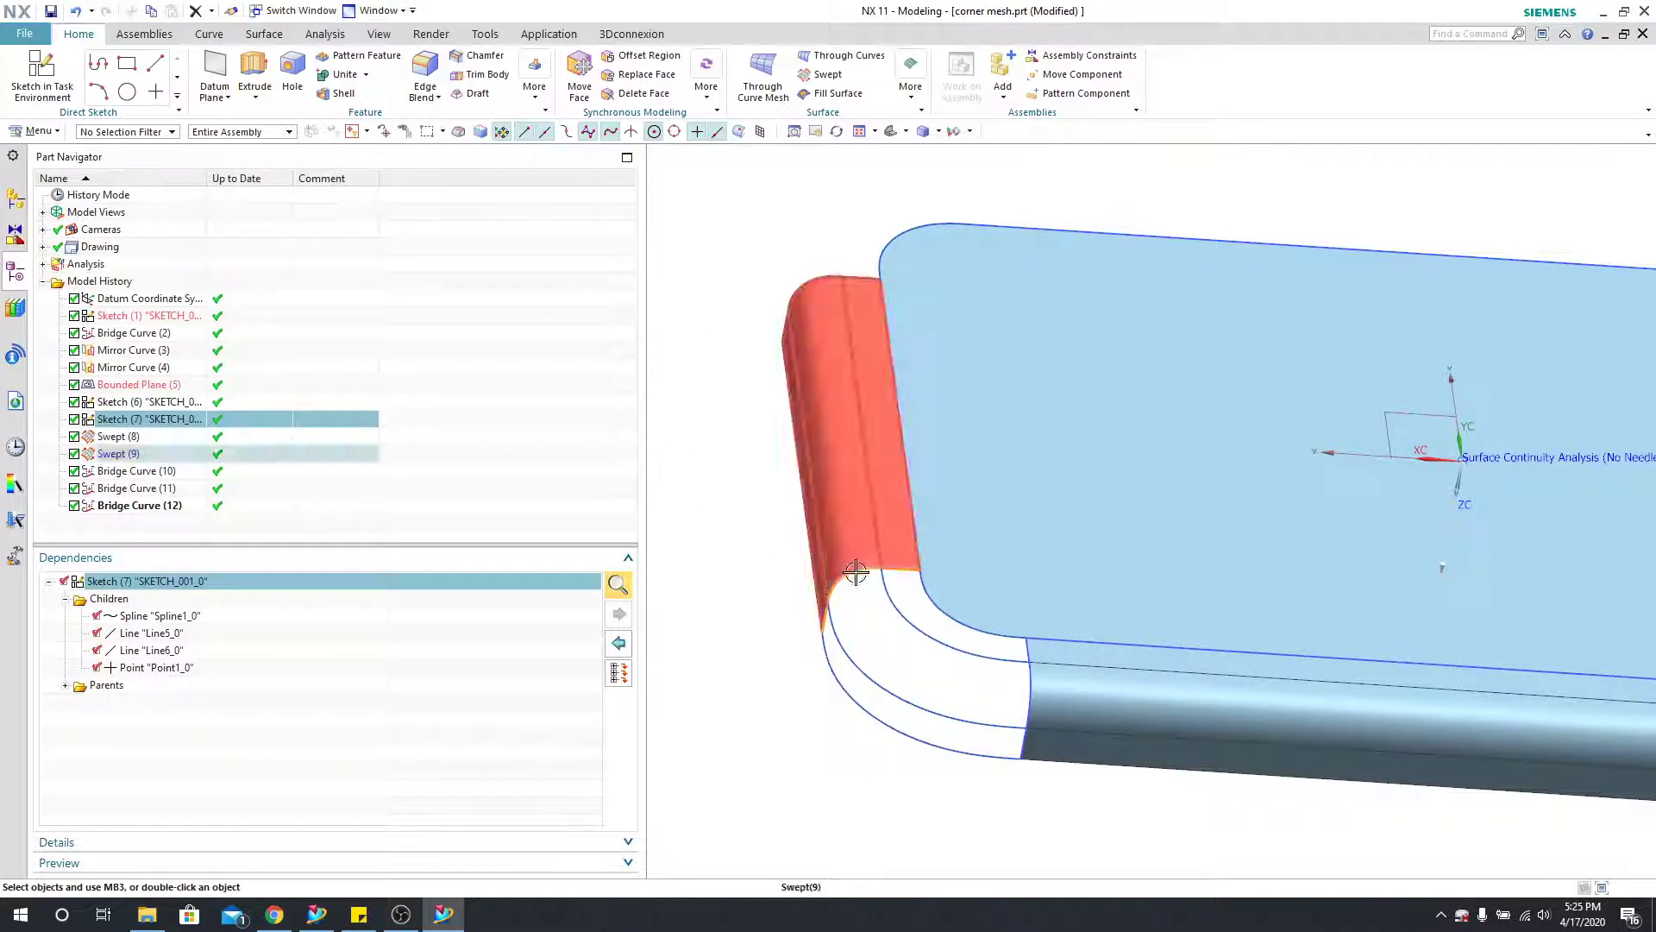
{"action": "left_click", "coordinate": [324, 34]}
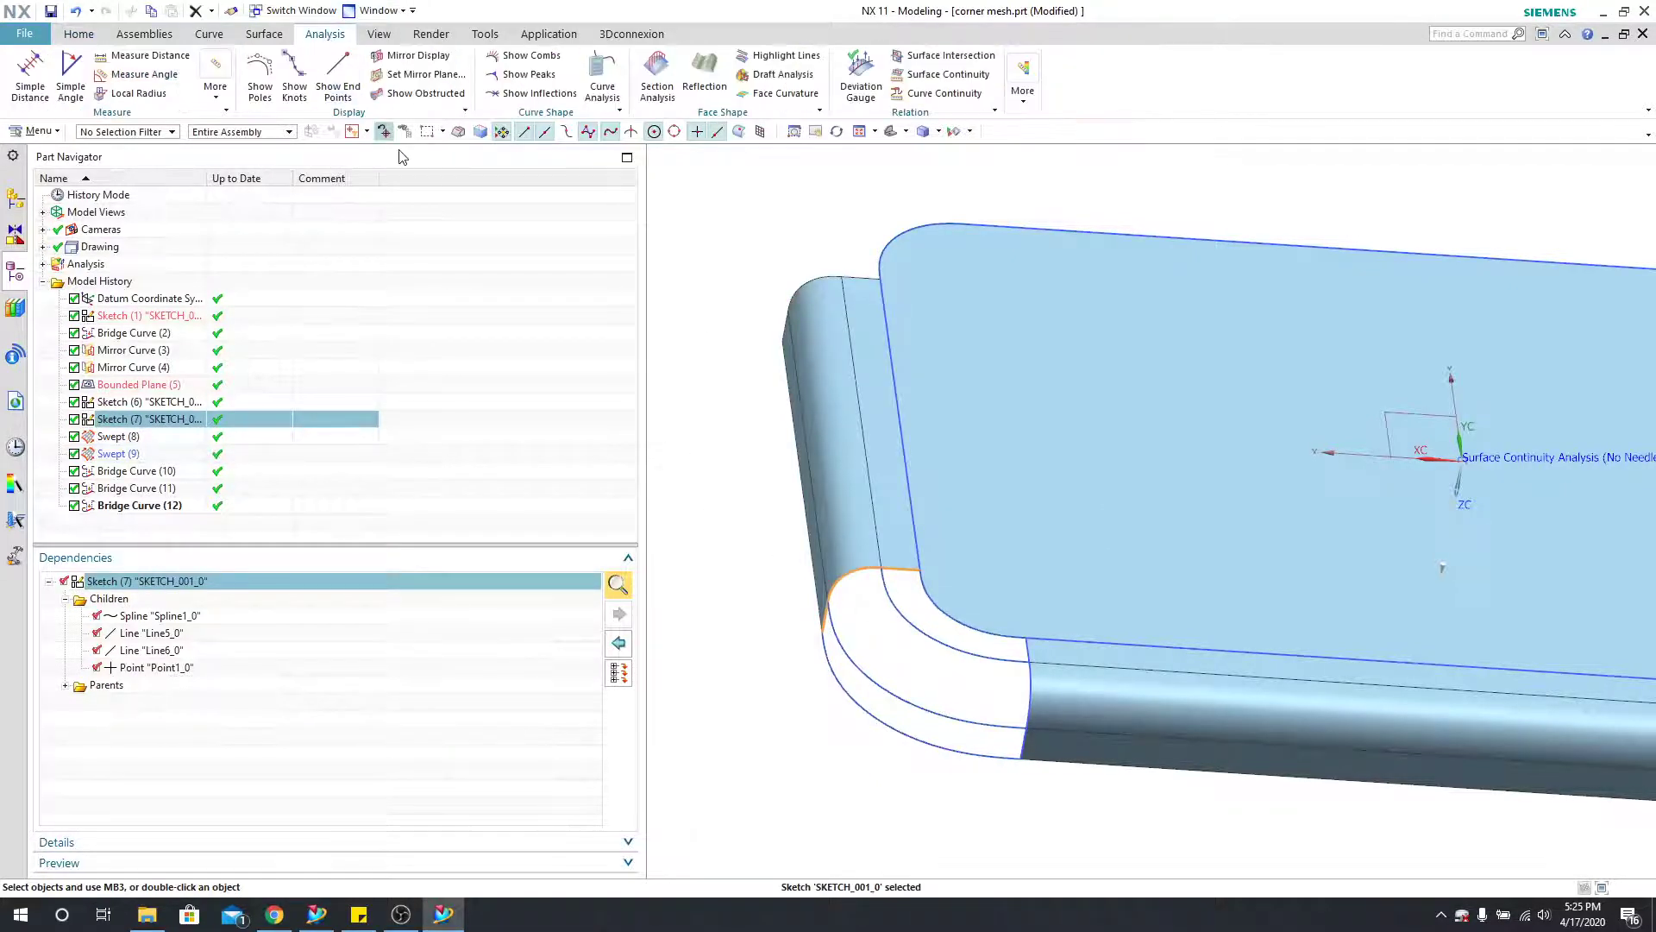
{"action": "left_click", "coordinate": [260, 77]}
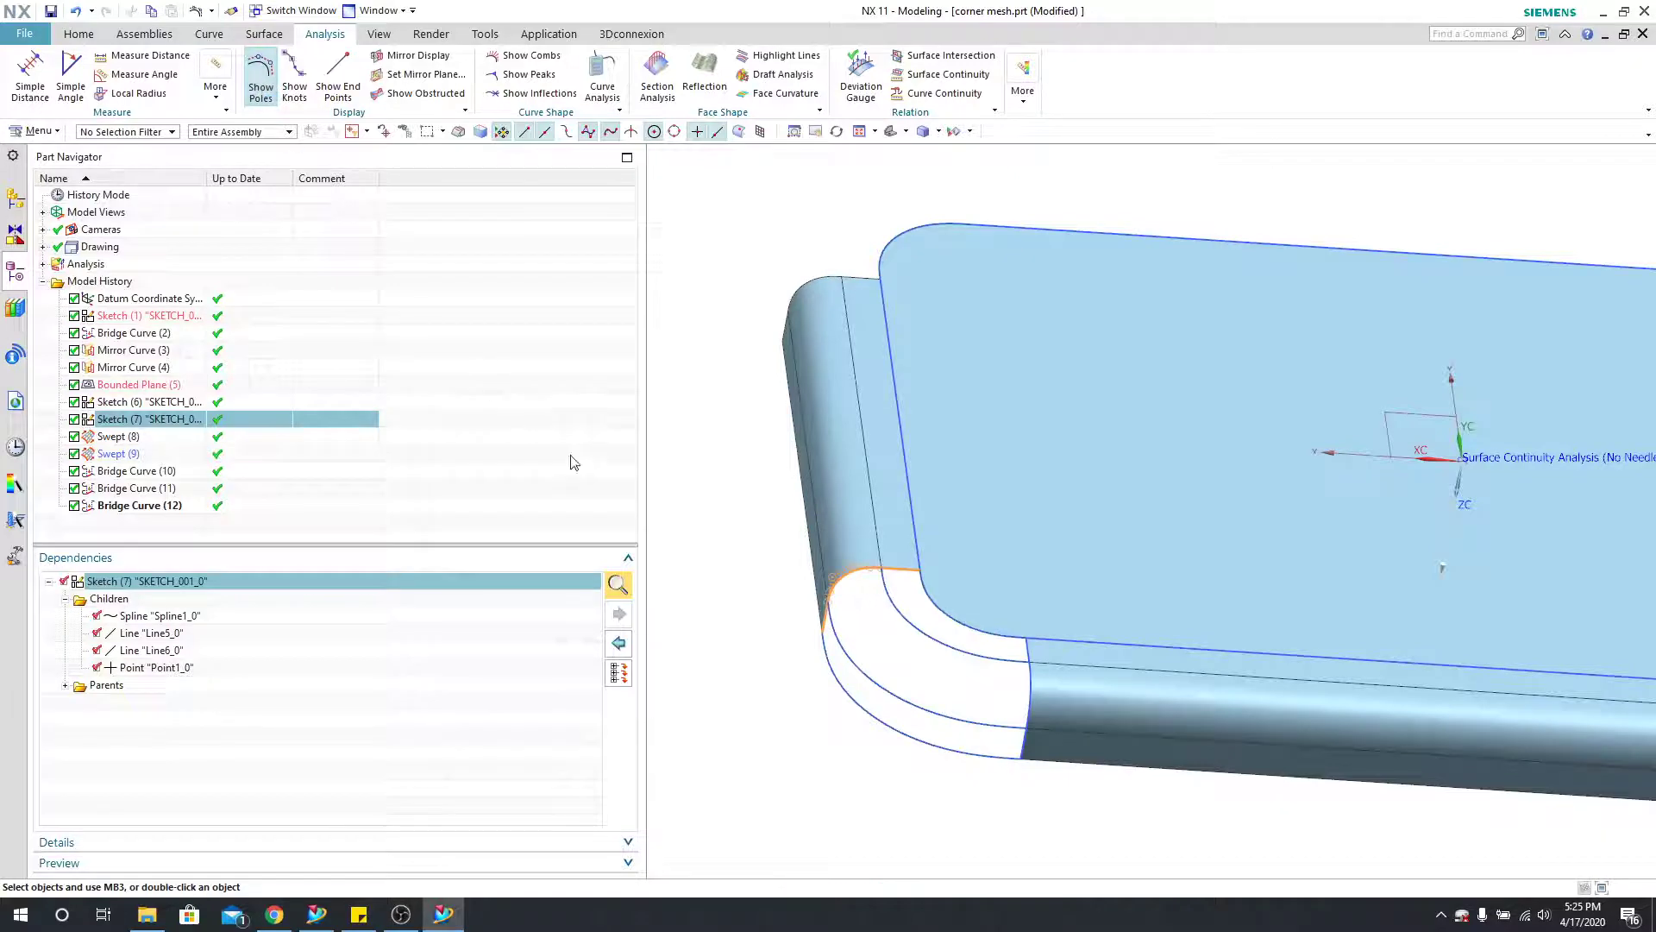
{"action": "scroll", "coordinate": [854, 500], "scroll_direction": "up", "scroll_amount": 5}
{"action": "middle_click_drag", "start_coordinate": [869, 529], "coordinate": [890, 517]}
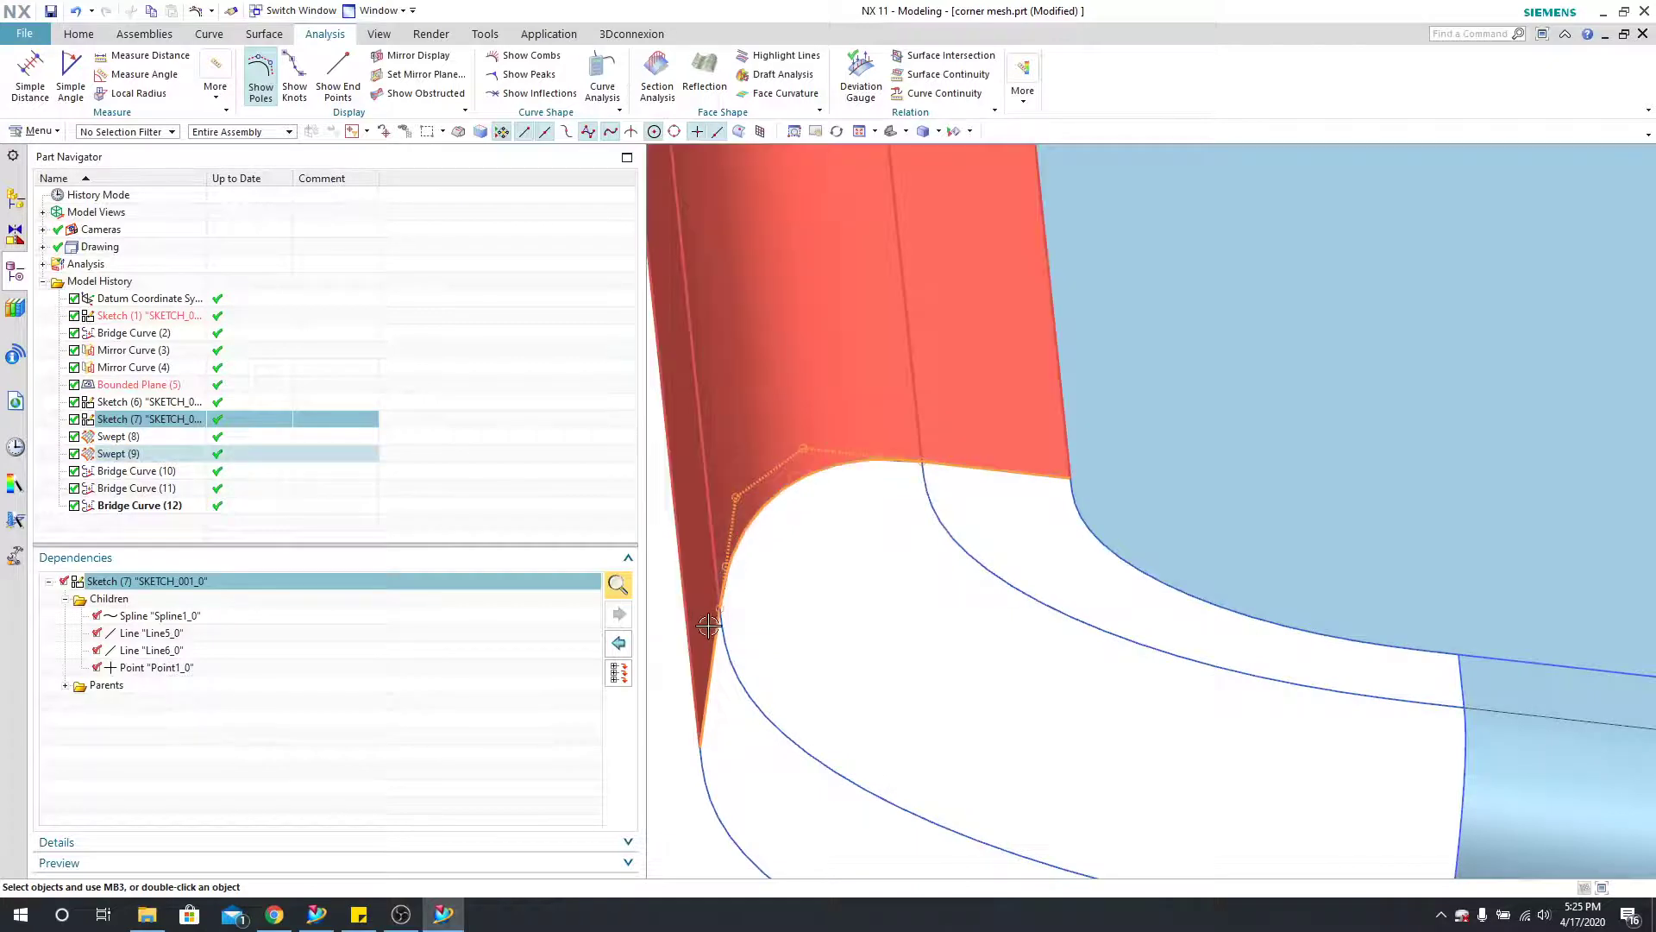
{"action": "scroll", "coordinate": [730, 662], "scroll_direction": "down", "scroll_amount": 4}
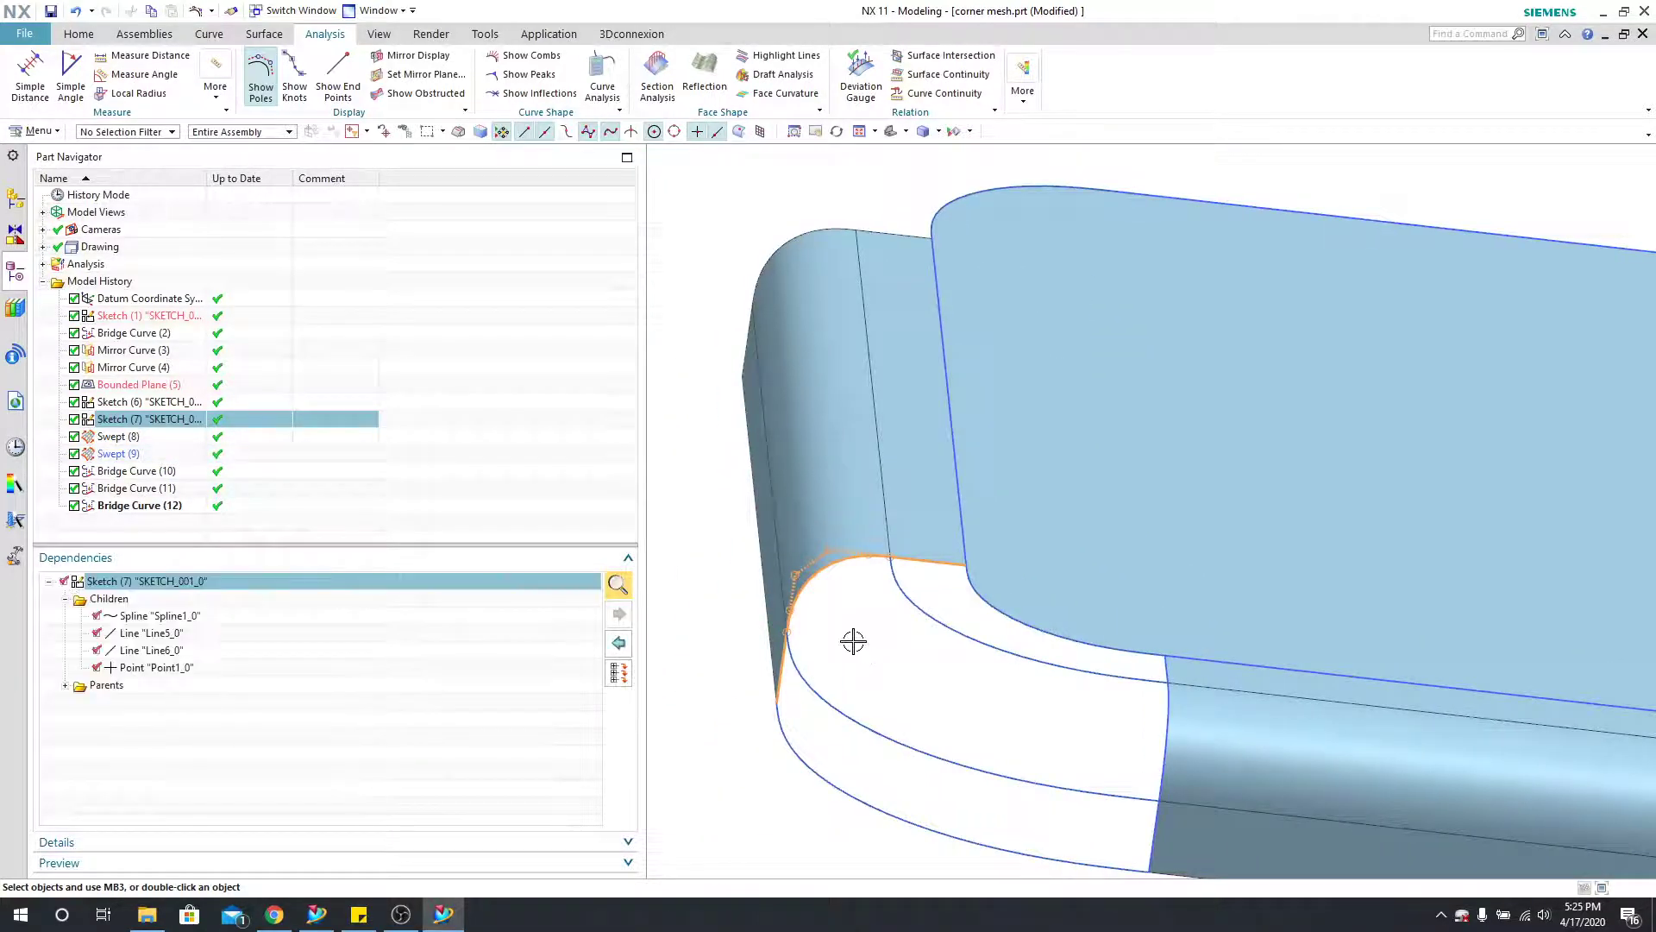
{"action": "scroll", "coordinate": [853, 641], "scroll_direction": "down", "scroll_amount": 2}
{"action": "left_click", "coordinate": [801, 659]}
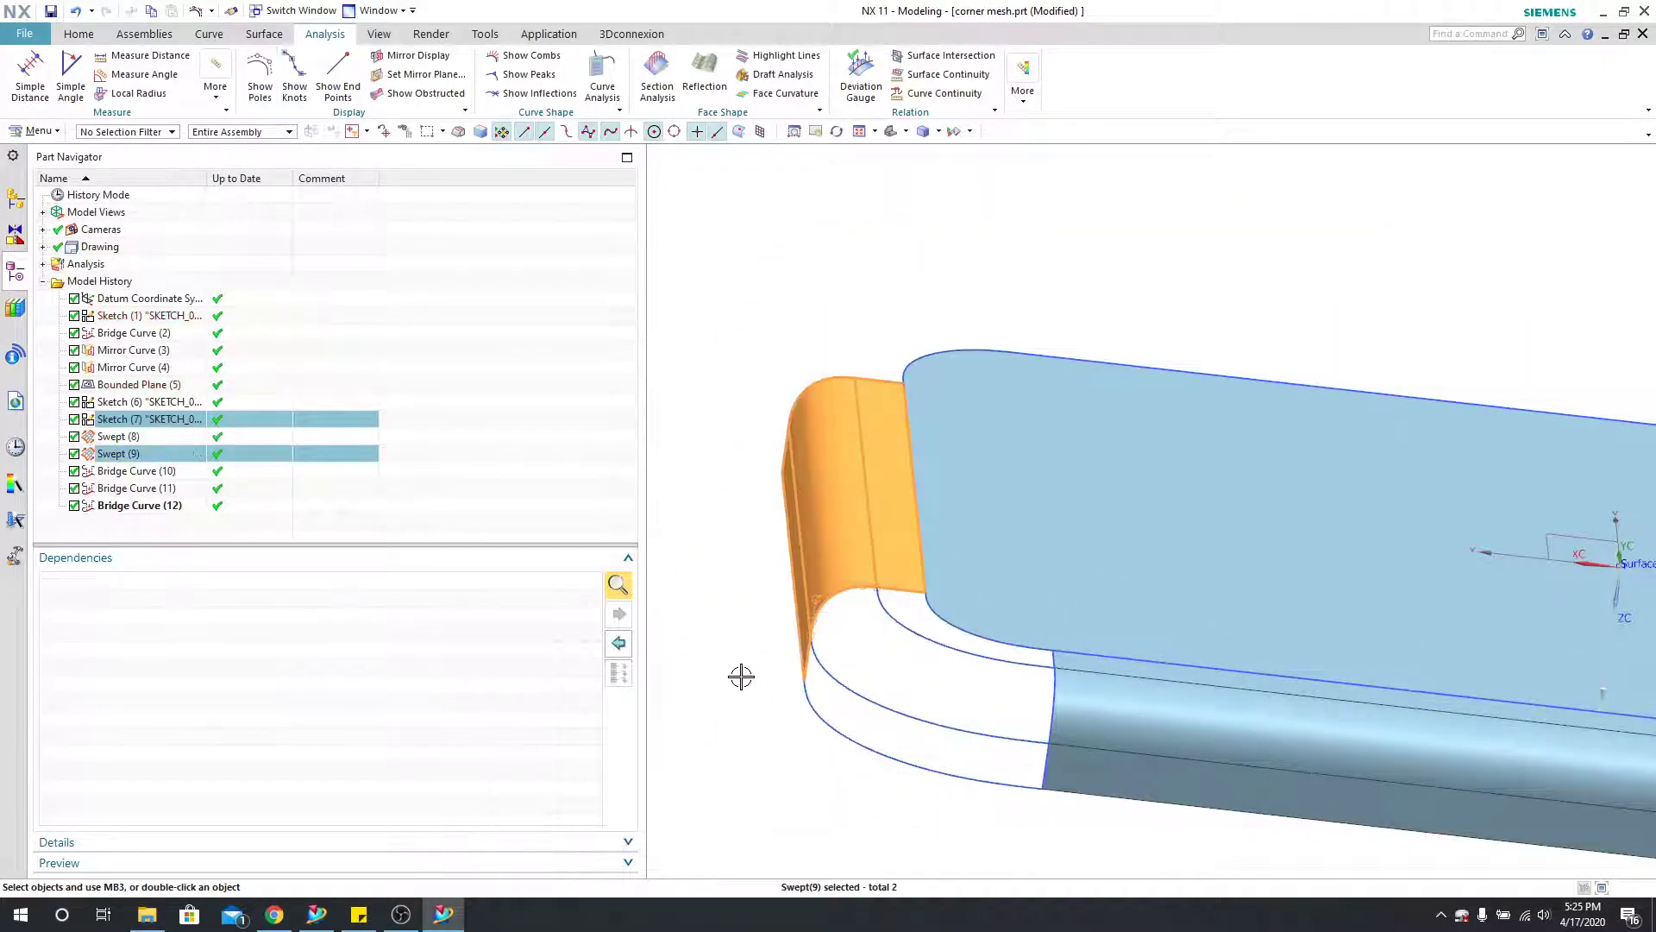
{"action": "left_click", "coordinate": [741, 677]}
{"action": "middle_click_drag", "start_coordinate": [741, 676], "coordinate": [750, 553]}
{"action": "middle_click_drag", "start_coordinate": [845, 606], "coordinate": [850, 615]}
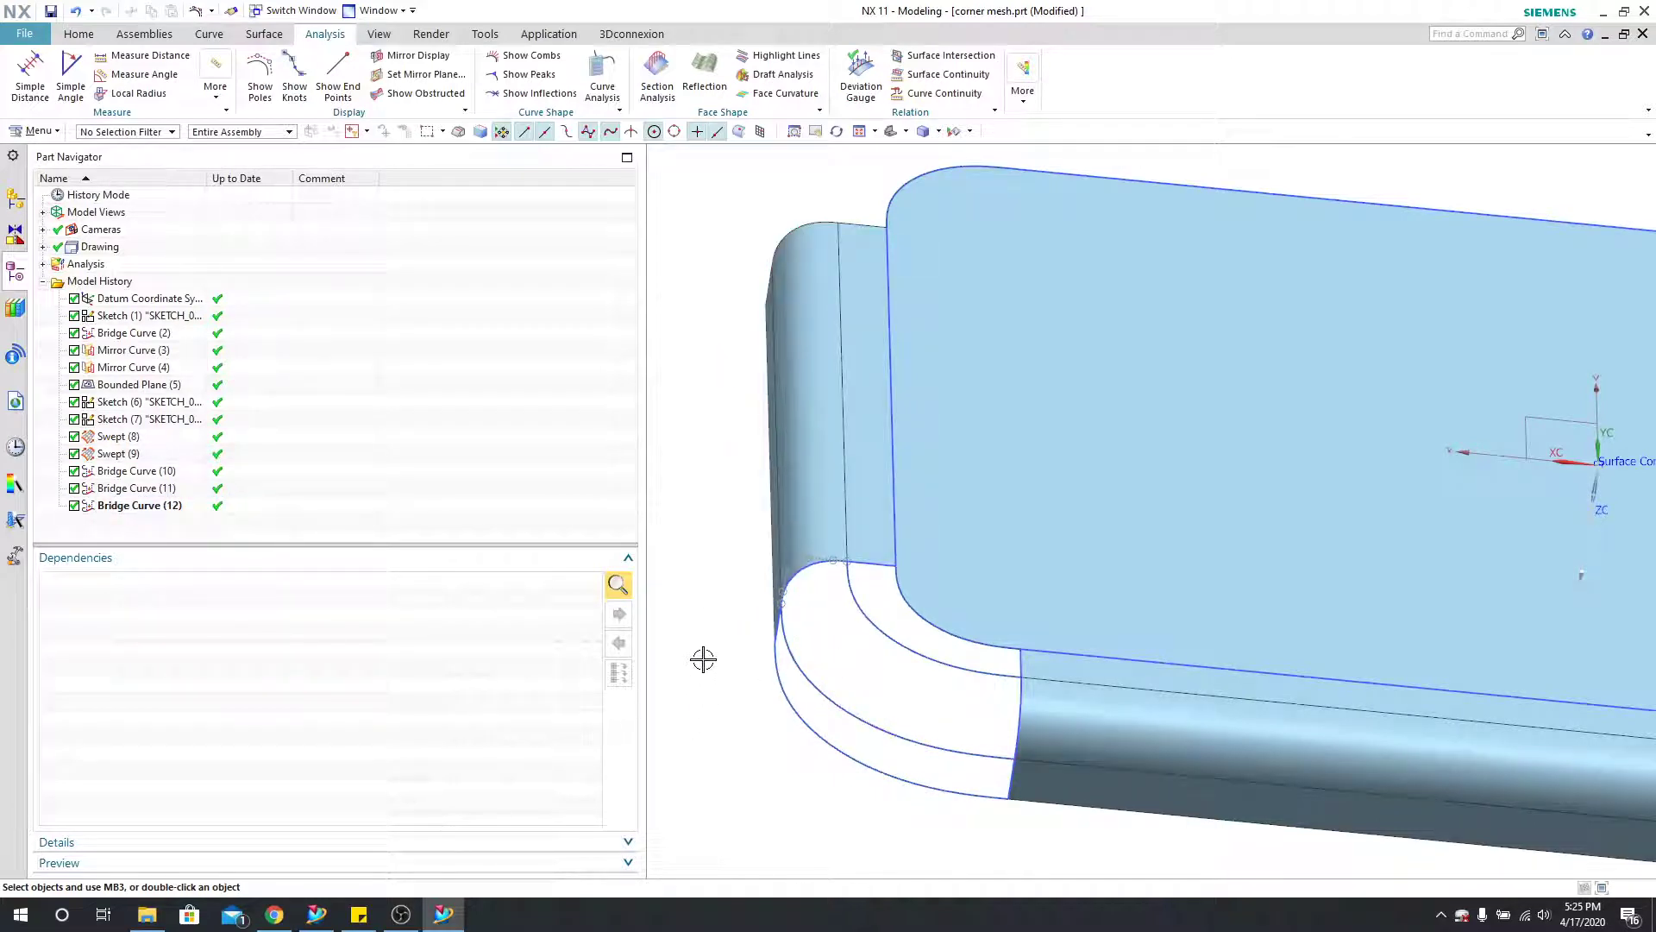
Step: Check the start and end continuity settings of Bridge Curve (11), close the update report and undo the edit
{"action": "left_click", "coordinate": [79, 34]}
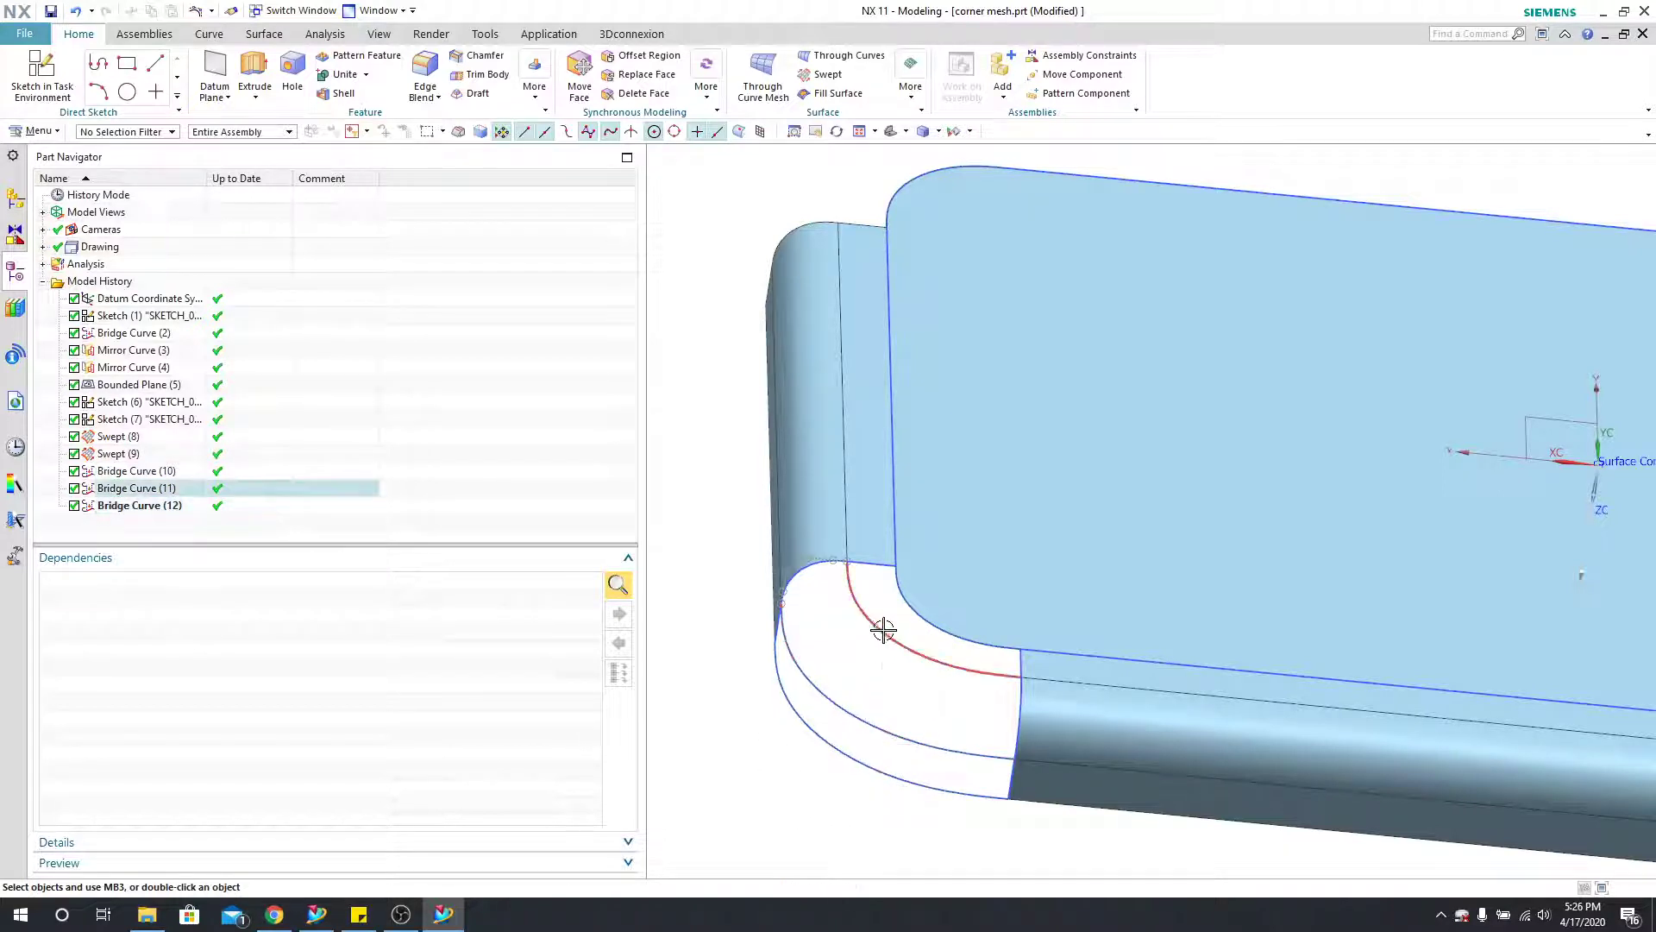
{"action": "double_click", "coordinate": [138, 489]}
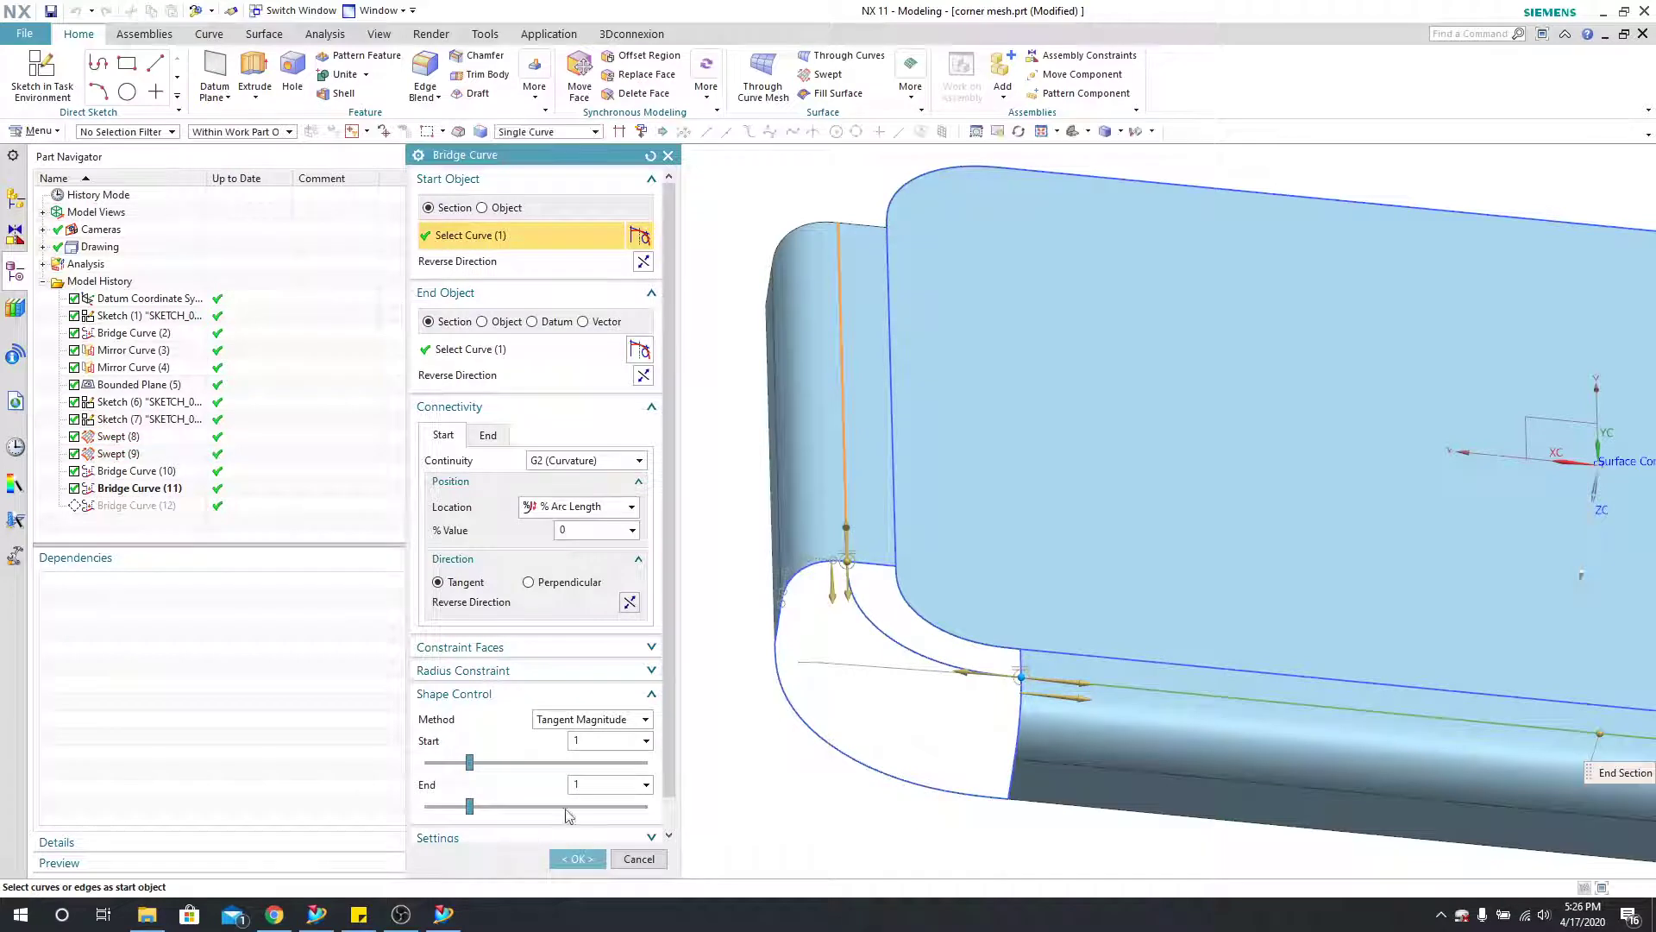
{"action": "left_click", "coordinate": [487, 434]}
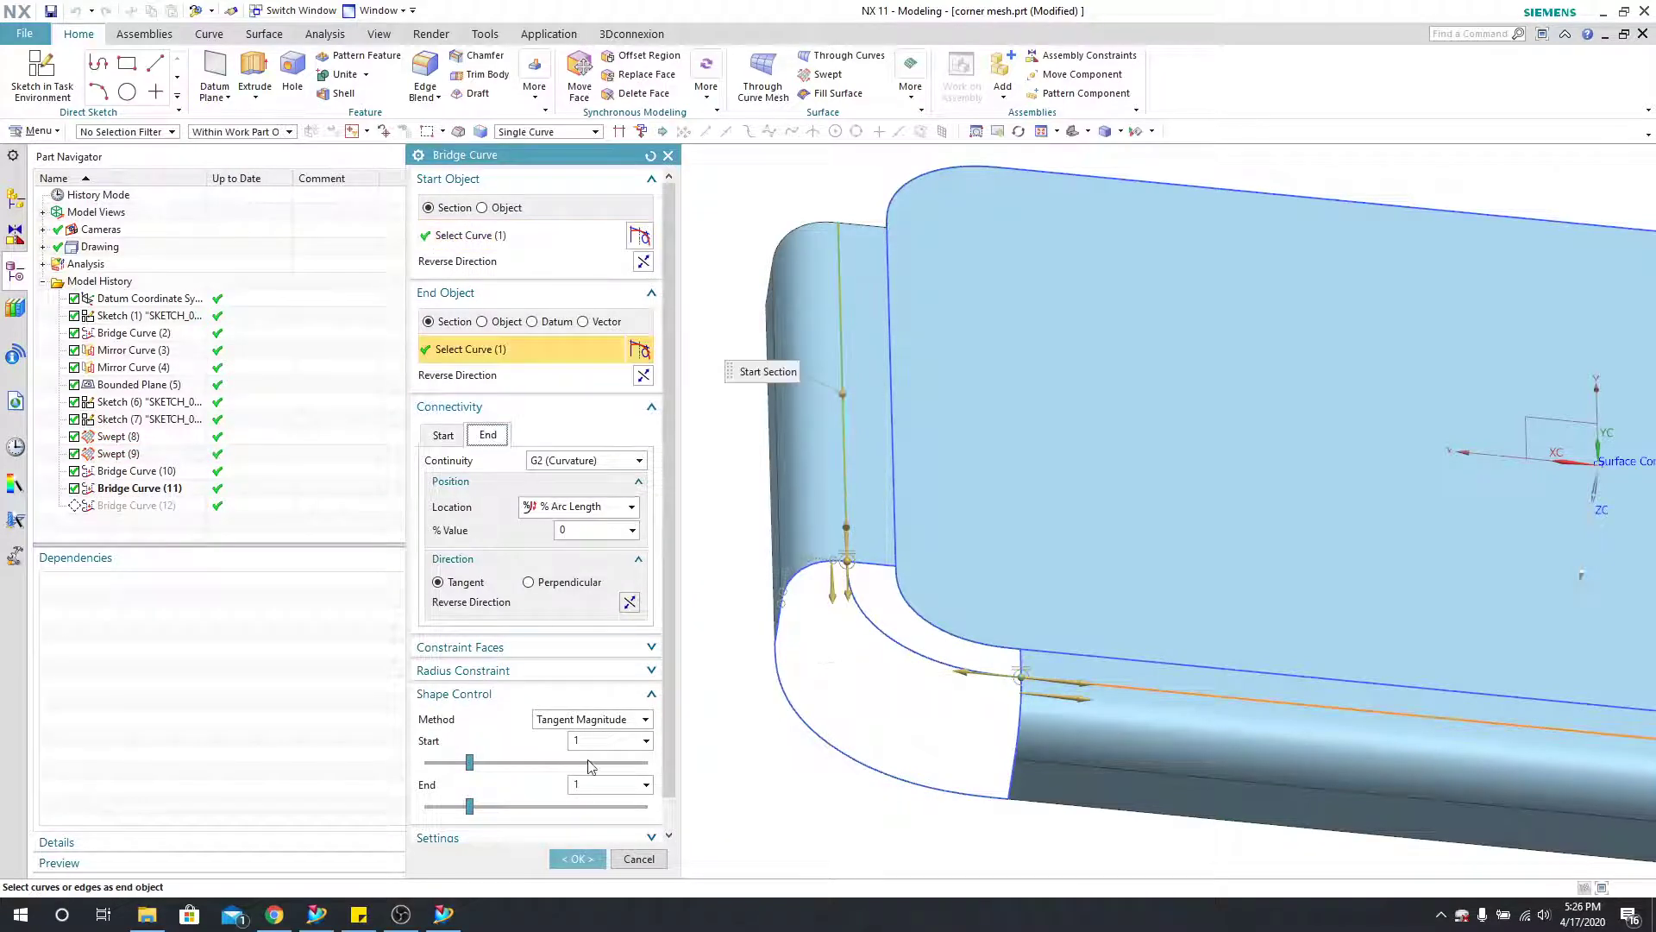
{"action": "left_click", "coordinate": [576, 859]}
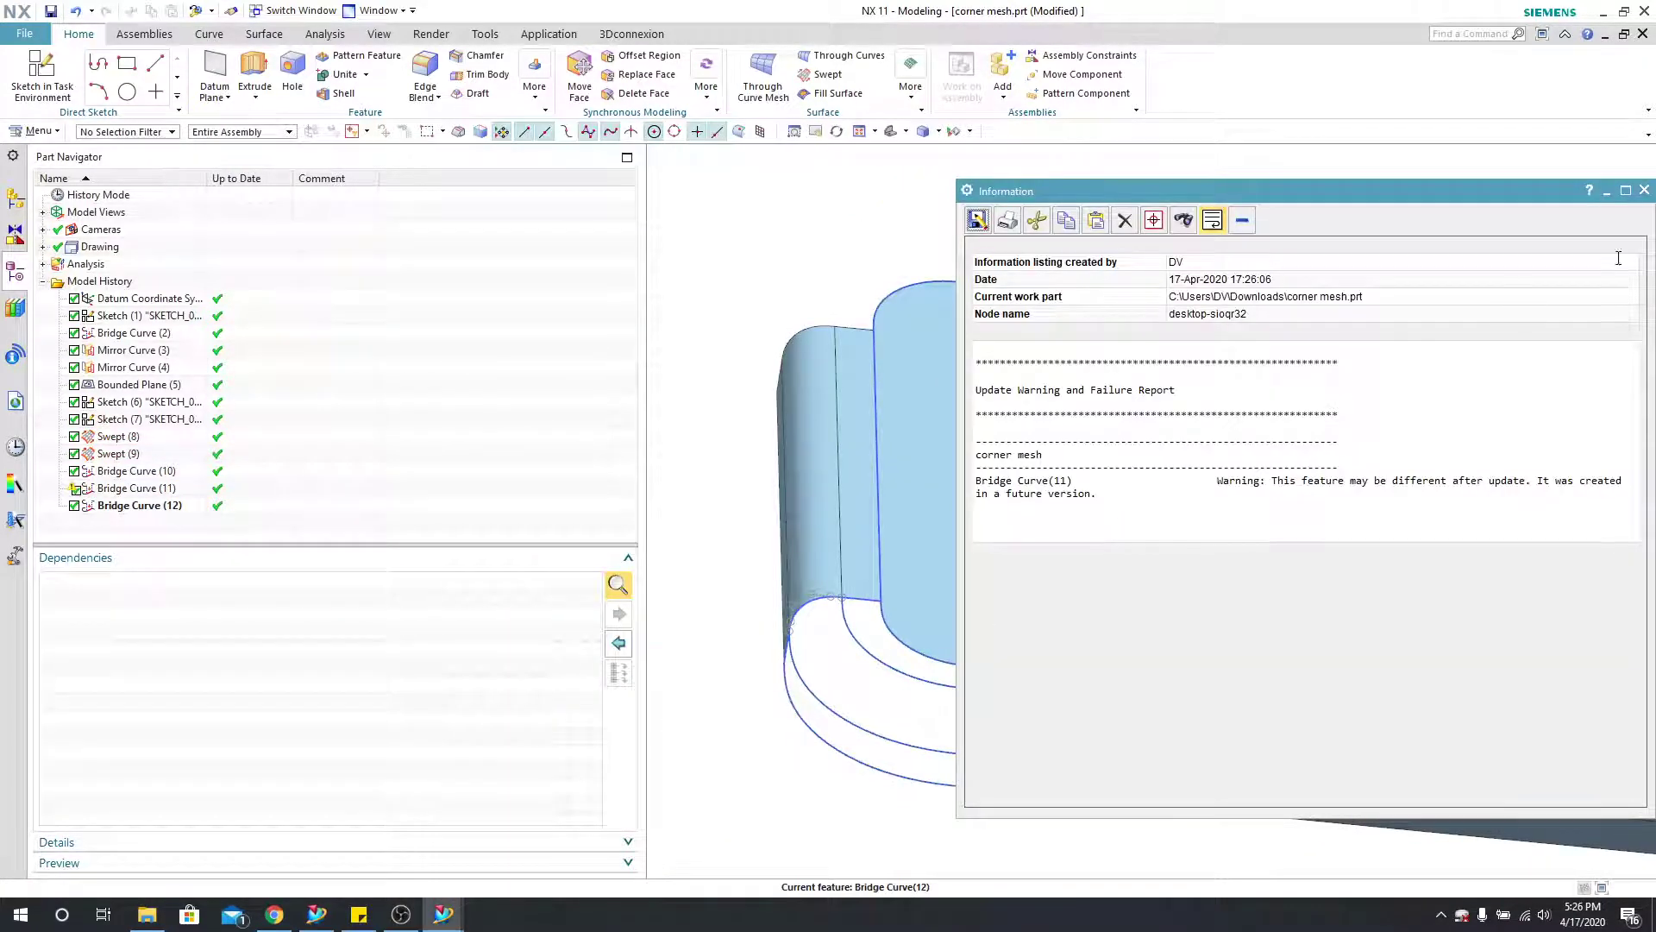
{"action": "left_click", "coordinate": [1645, 190]}
{"action": "left_click", "coordinate": [84, 11]}
{"action": "mouse_move", "coordinate": [880, 696]}
{"action": "middle_mouse_down", "text": "shift"}
{"action": "mouse_move", "coordinate": [881, 709]}
{"action": "mouse_move", "coordinate": [833, 681]}
{"action": "mouse_move", "coordinate": [825, 642]}
{"action": "mouse_move", "coordinate": [842, 643]}
{"action": "middle_mouse_up", "text": "shift"}
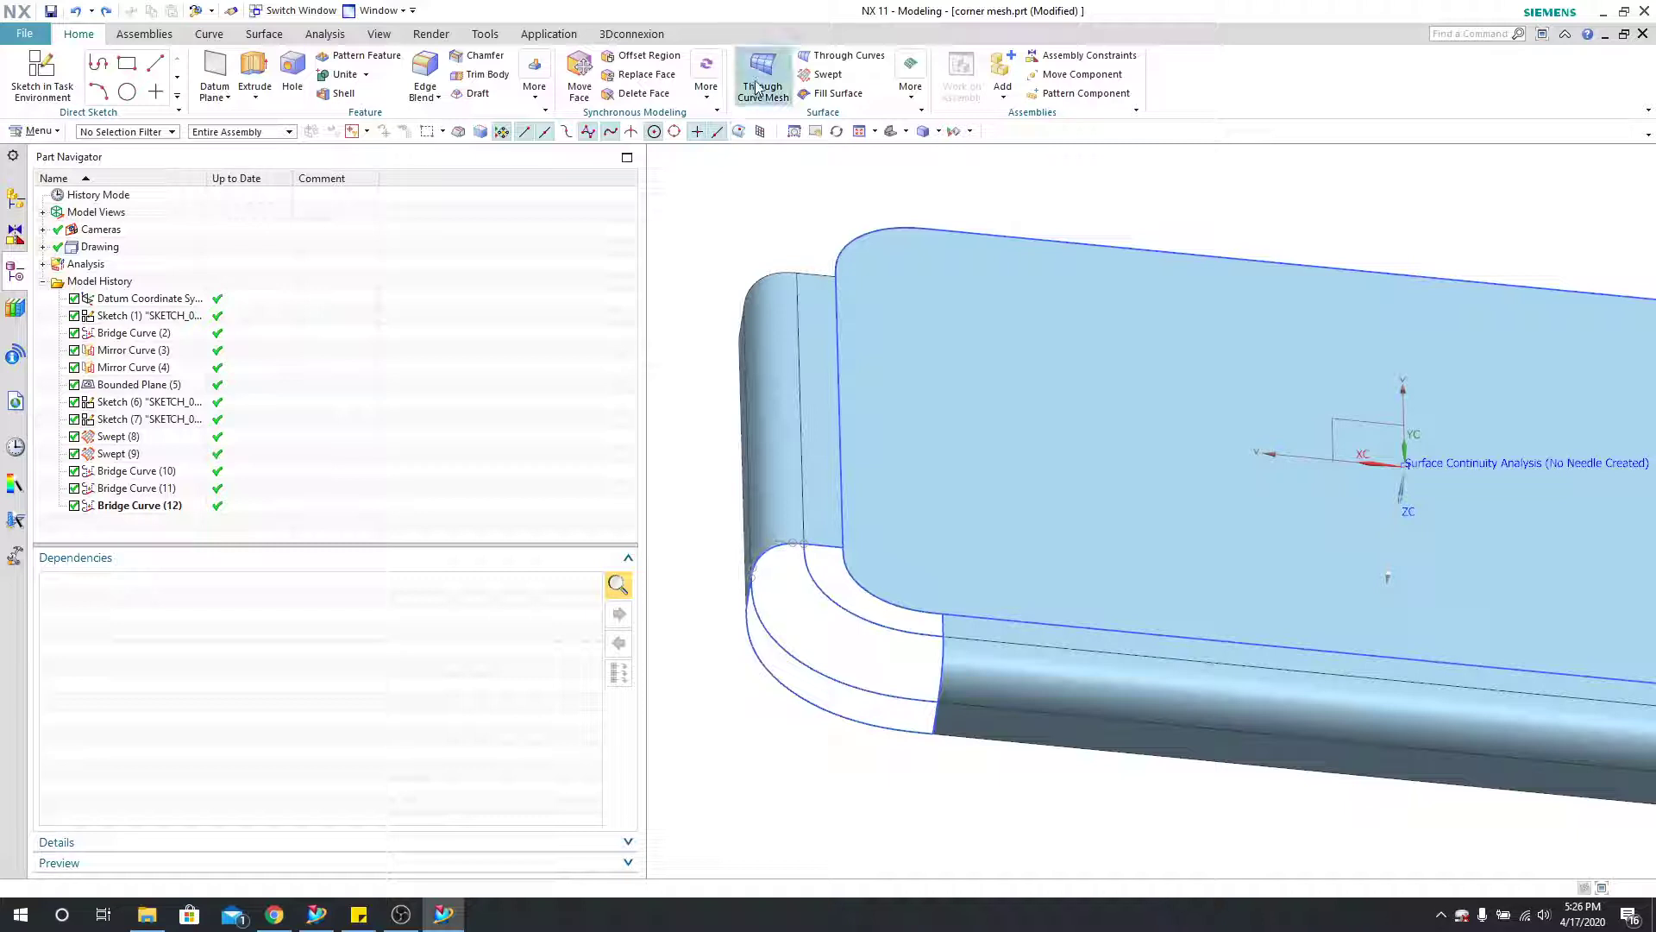
{"action": "middle_click_drag", "start_coordinate": [830, 653], "coordinate": [856, 665], "text": "shift"}
{"action": "scroll", "coordinate": [849, 647], "scroll_direction": "up", "scroll_amount": 2}
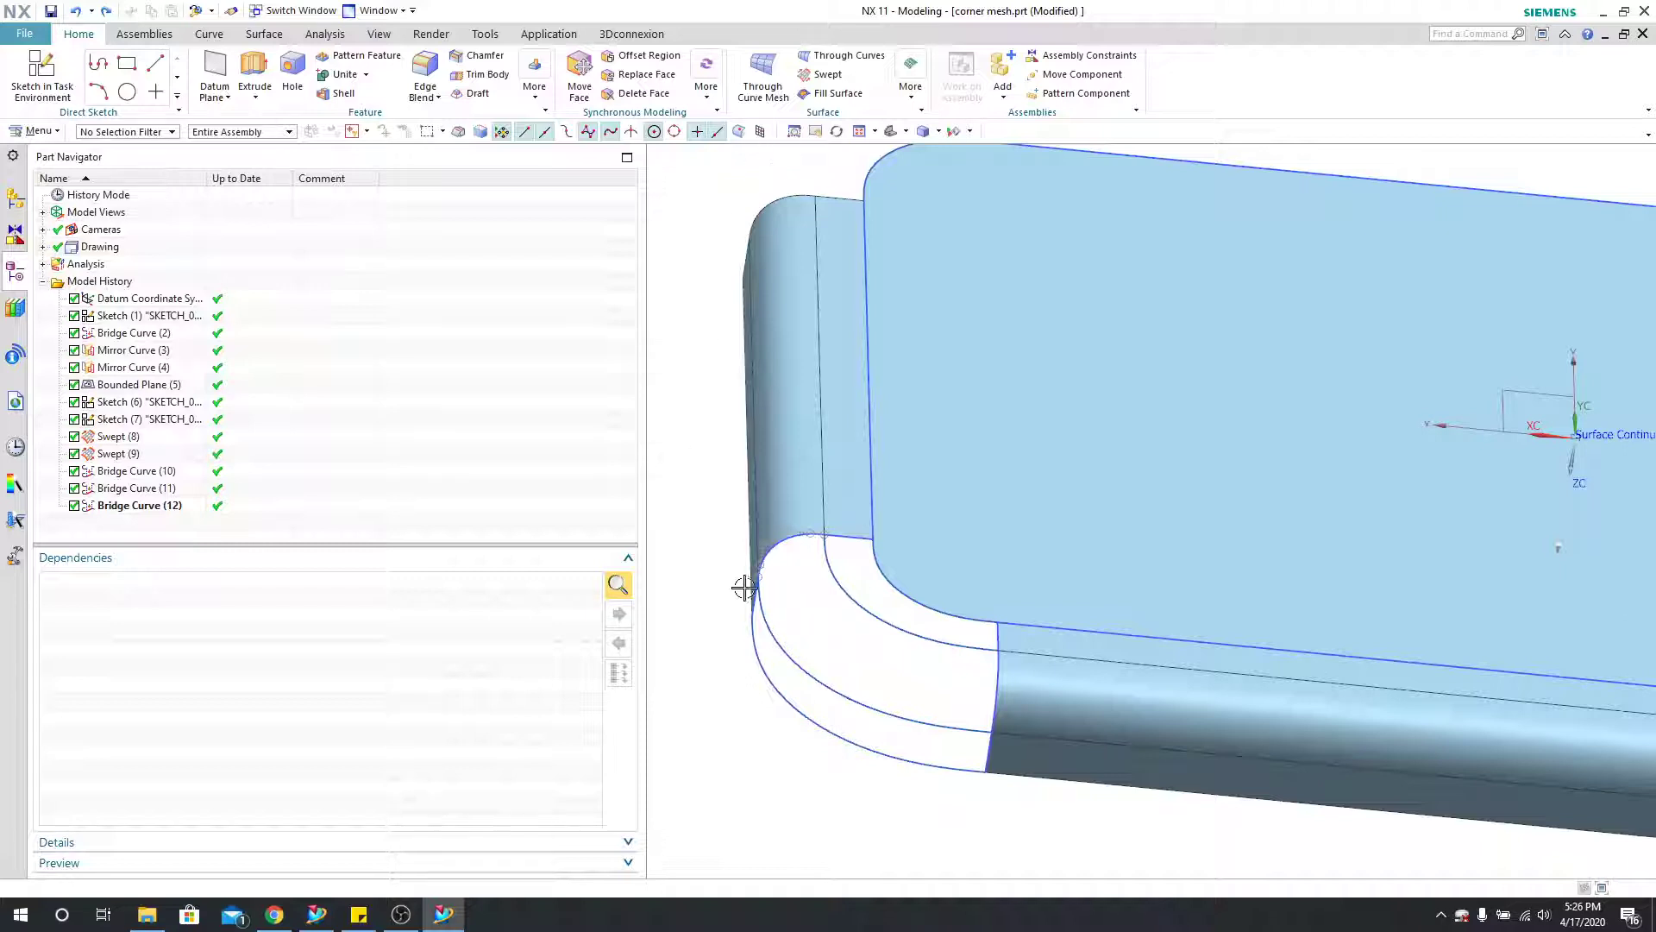
{"action": "mouse_move", "coordinate": [836, 650]}
{"action": "middle_mouse_down"}
{"action": "mouse_move", "coordinate": [846, 669]}
{"action": "mouse_move", "coordinate": [843, 656]}
{"action": "middle_mouse_up"}
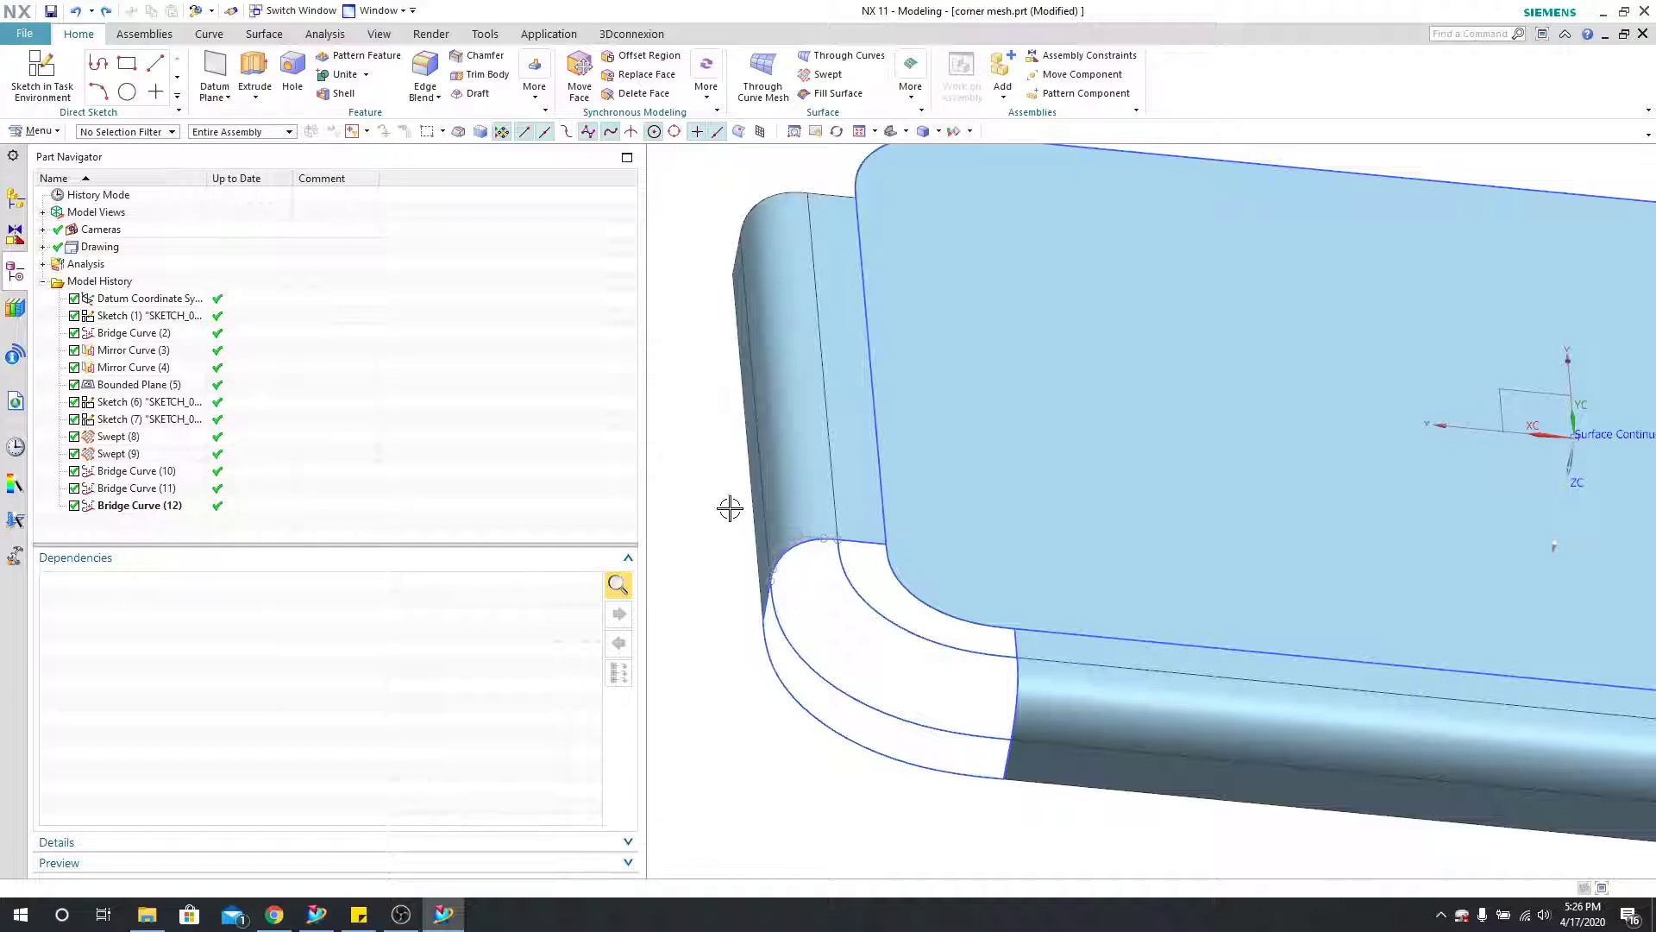
Step: Start a Through Curve Mesh with the line-spline-line profiles at the ends of the two swept surfaces as its two primary curves
{"action": "left_click", "coordinate": [762, 77]}
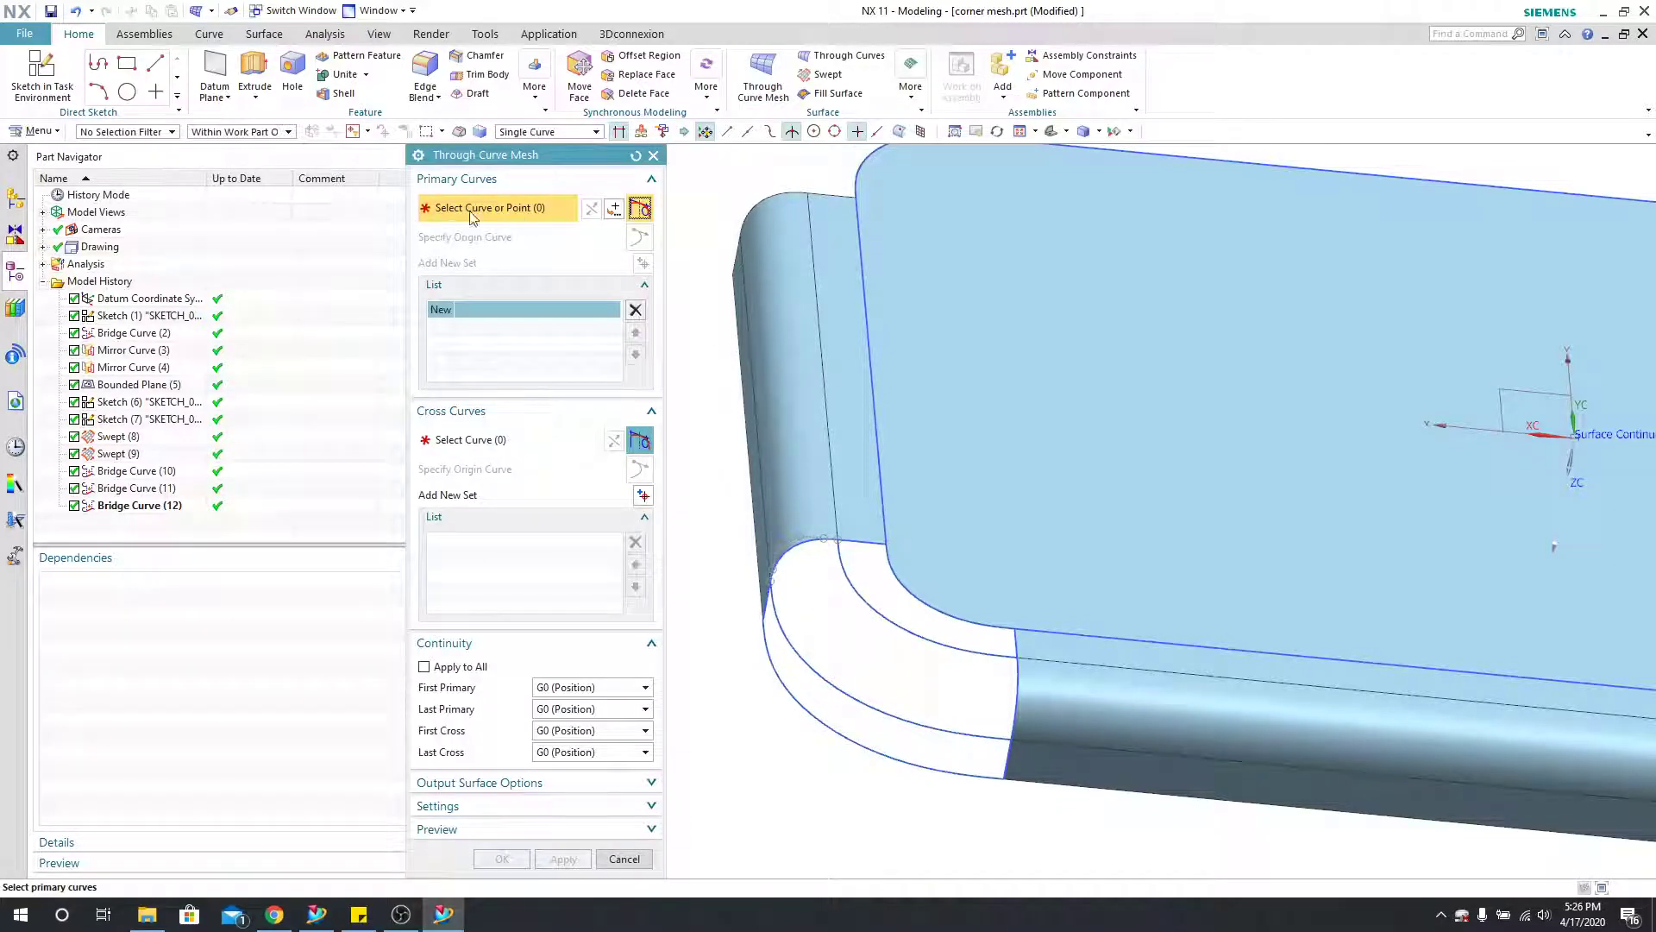
{"action": "scroll", "coordinate": [802, 578], "scroll_direction": "up", "scroll_amount": 2}
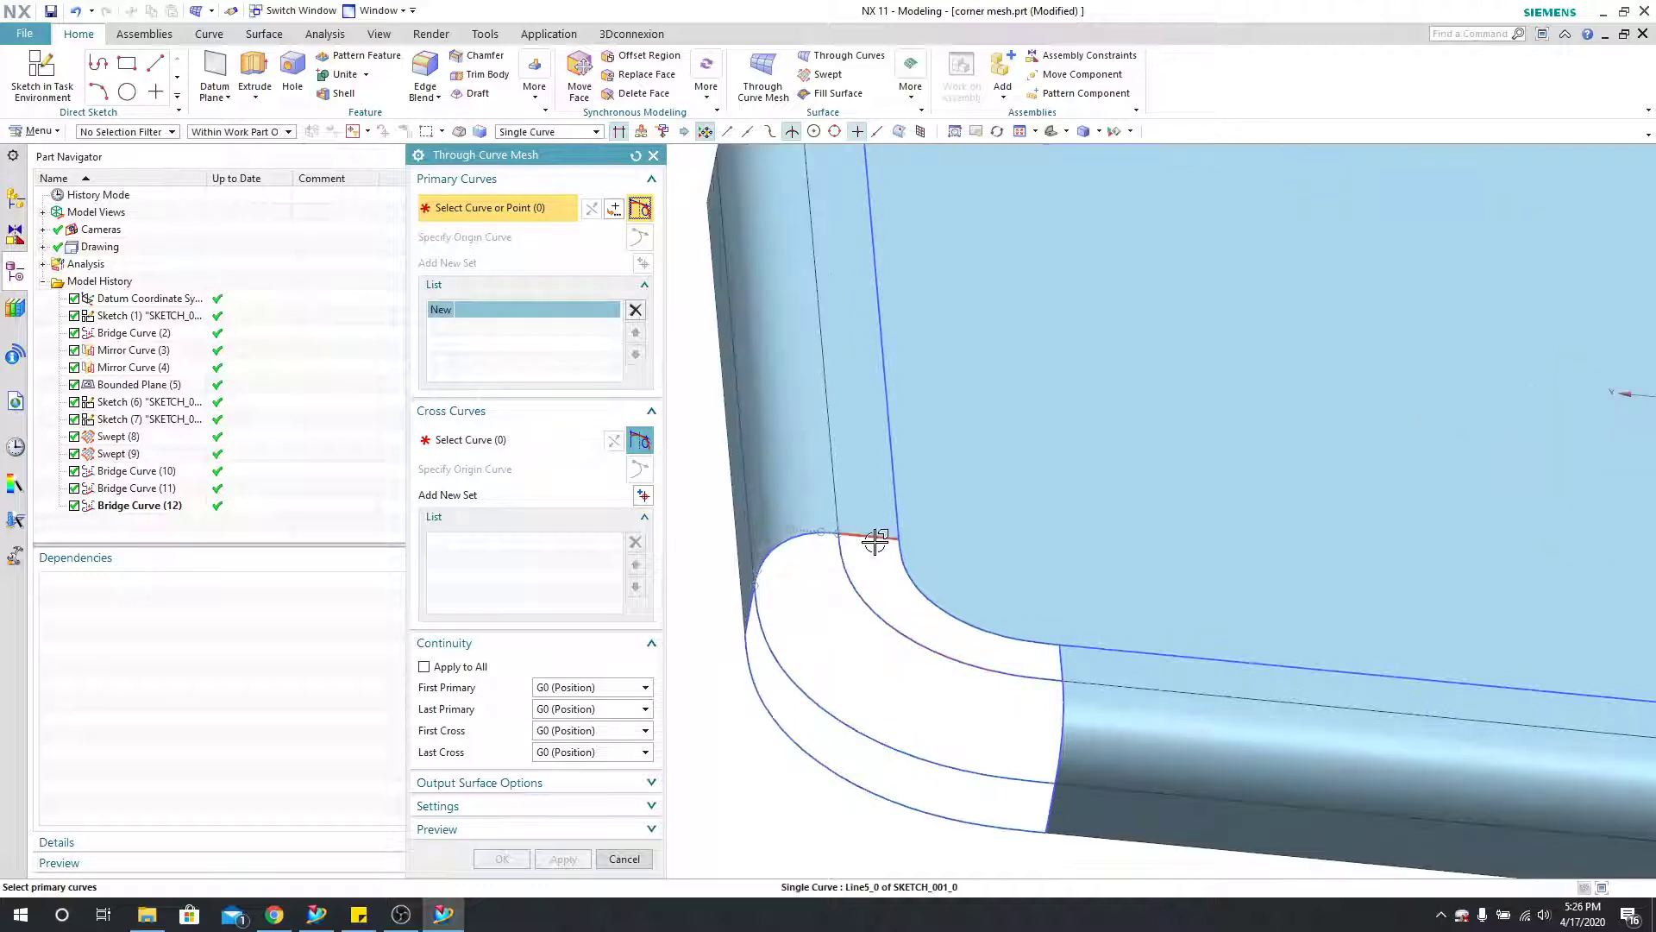
{"action": "left_click", "coordinate": [874, 541]}
{"action": "left_click", "coordinate": [800, 538]}
{"action": "left_click", "coordinate": [748, 598]}
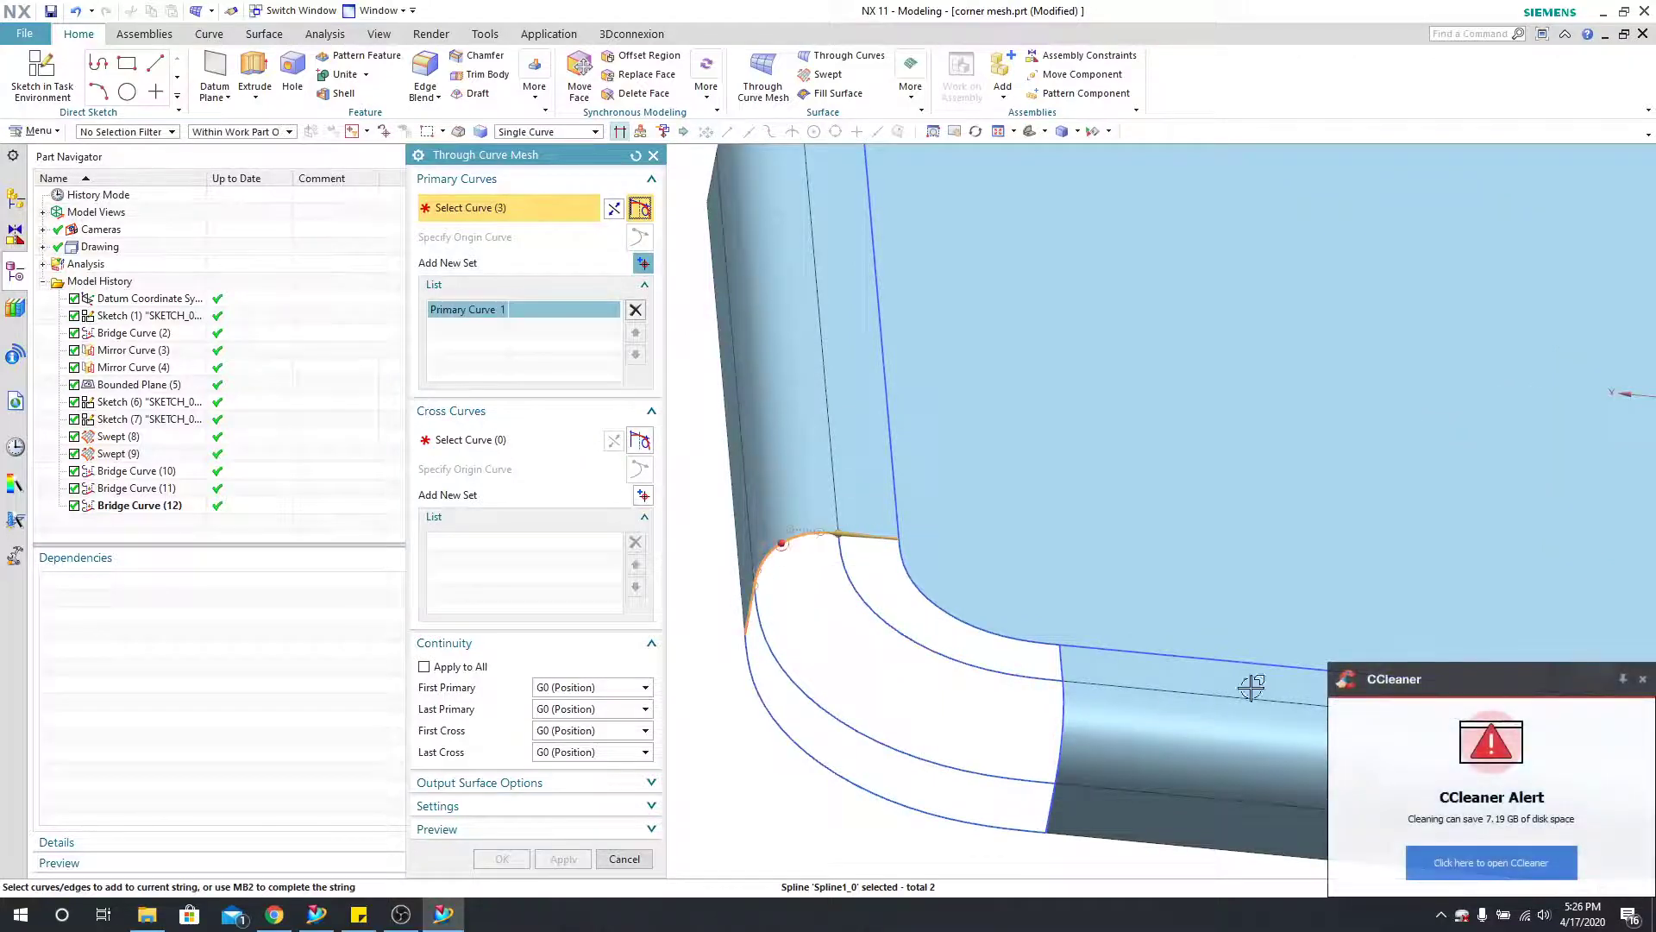
{"action": "left_click", "coordinate": [1643, 679]}
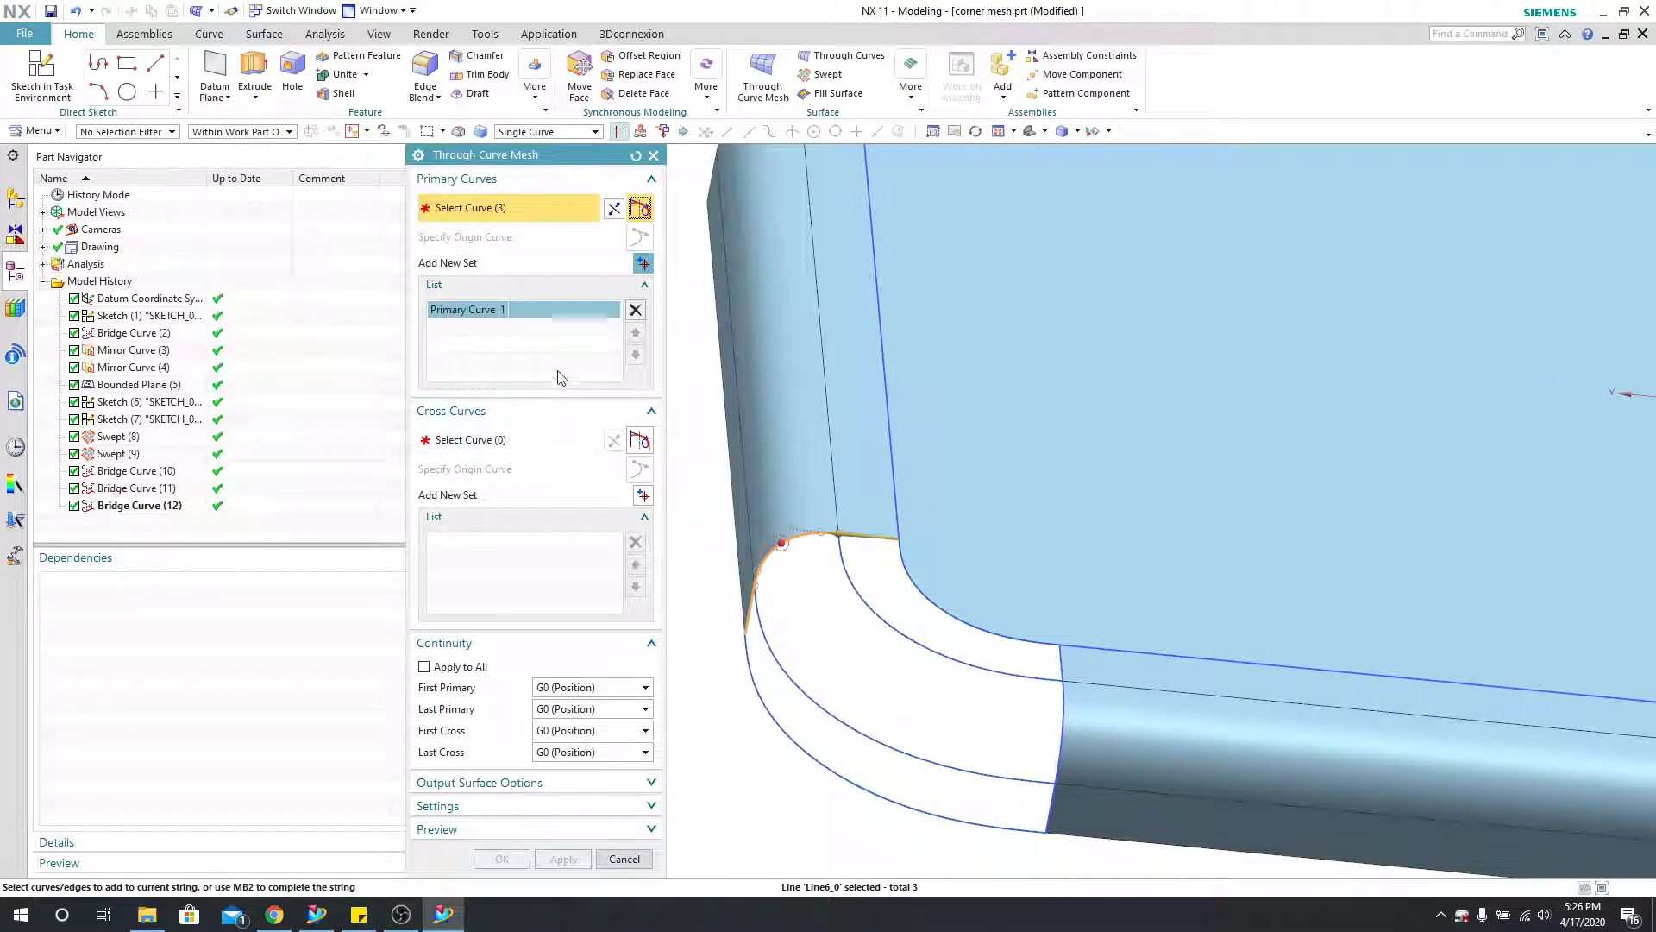
{"action": "middle_click", "coordinate": [1117, 682]}
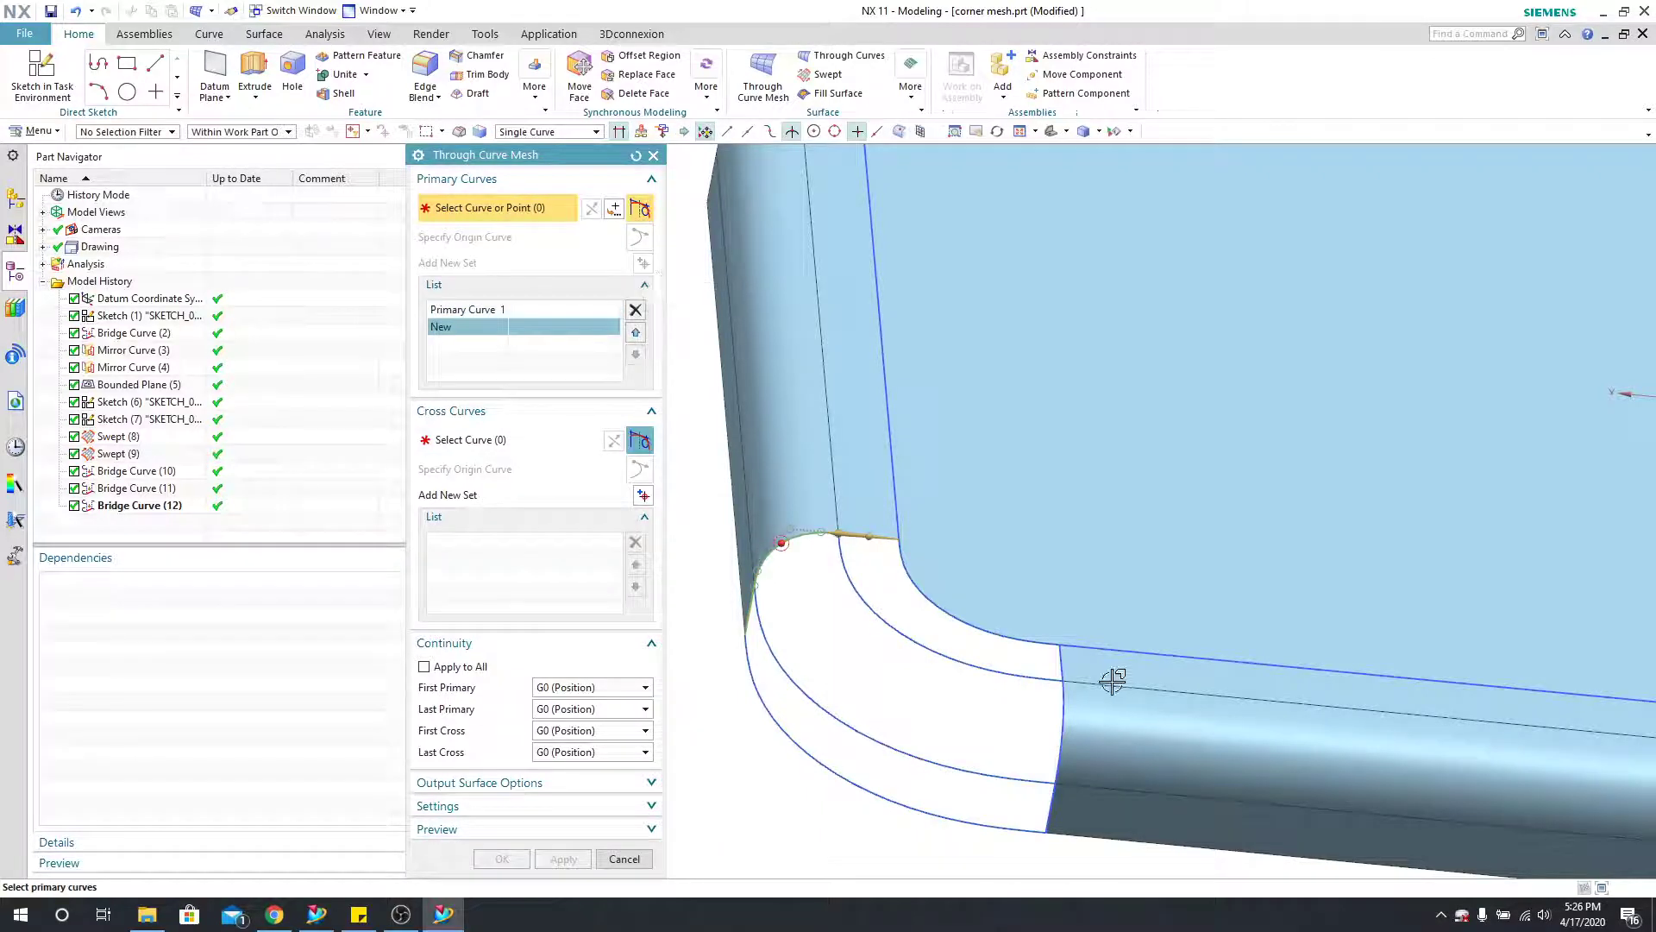
{"action": "left_click", "coordinate": [1061, 664]}
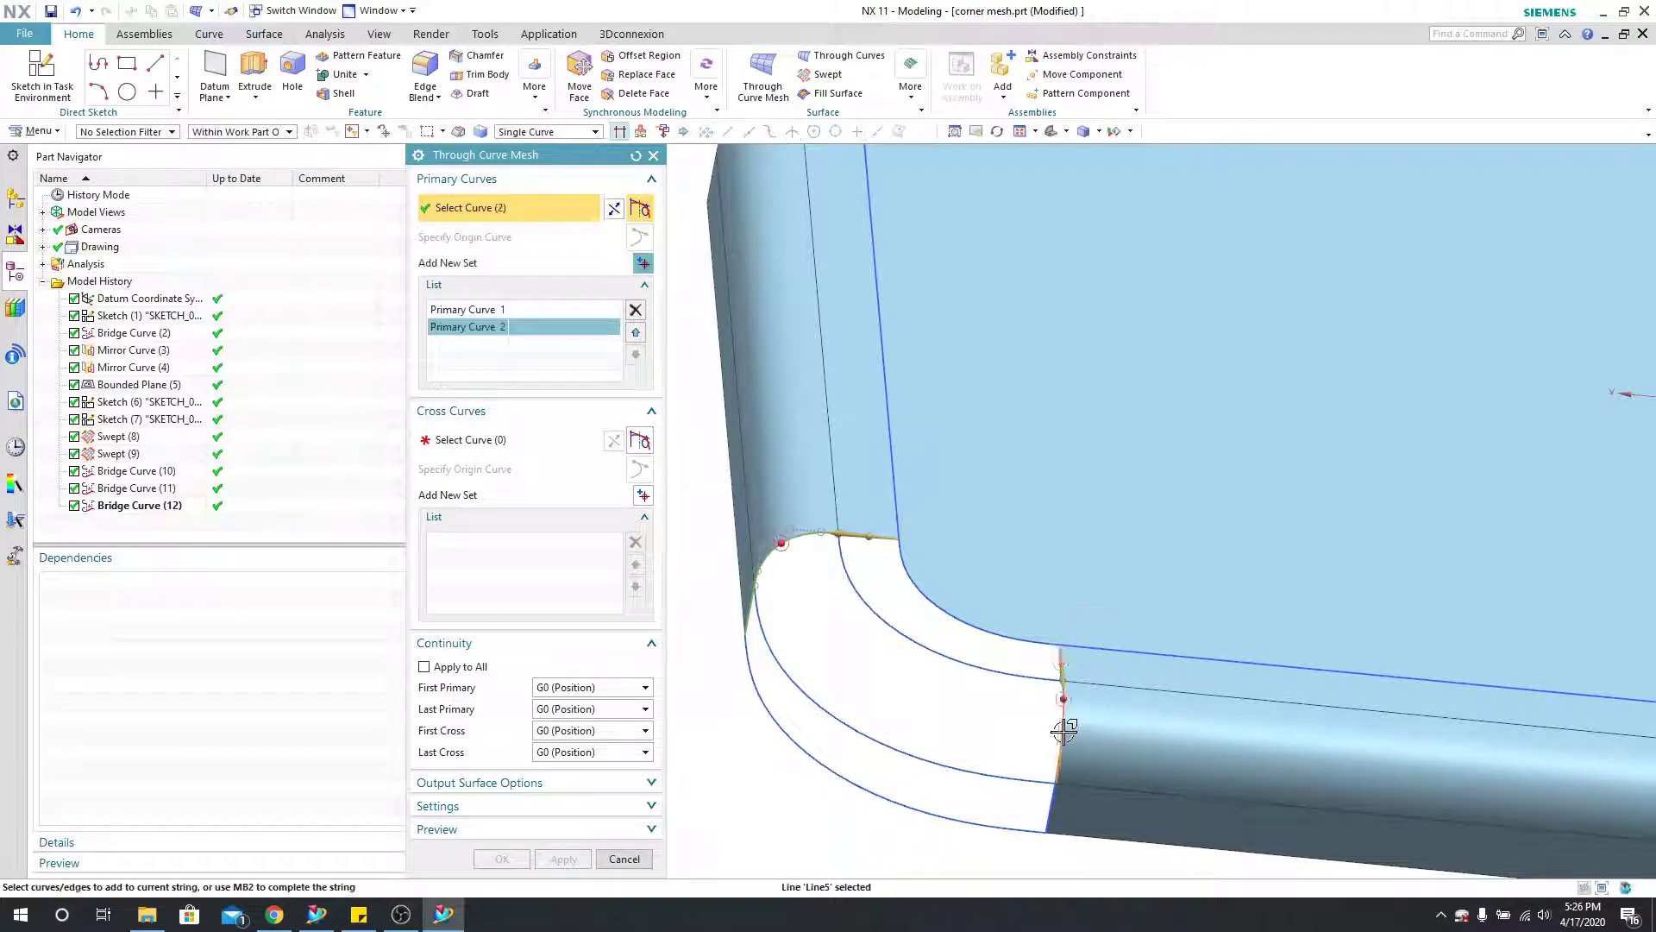
{"action": "left_click", "coordinate": [1063, 703]}
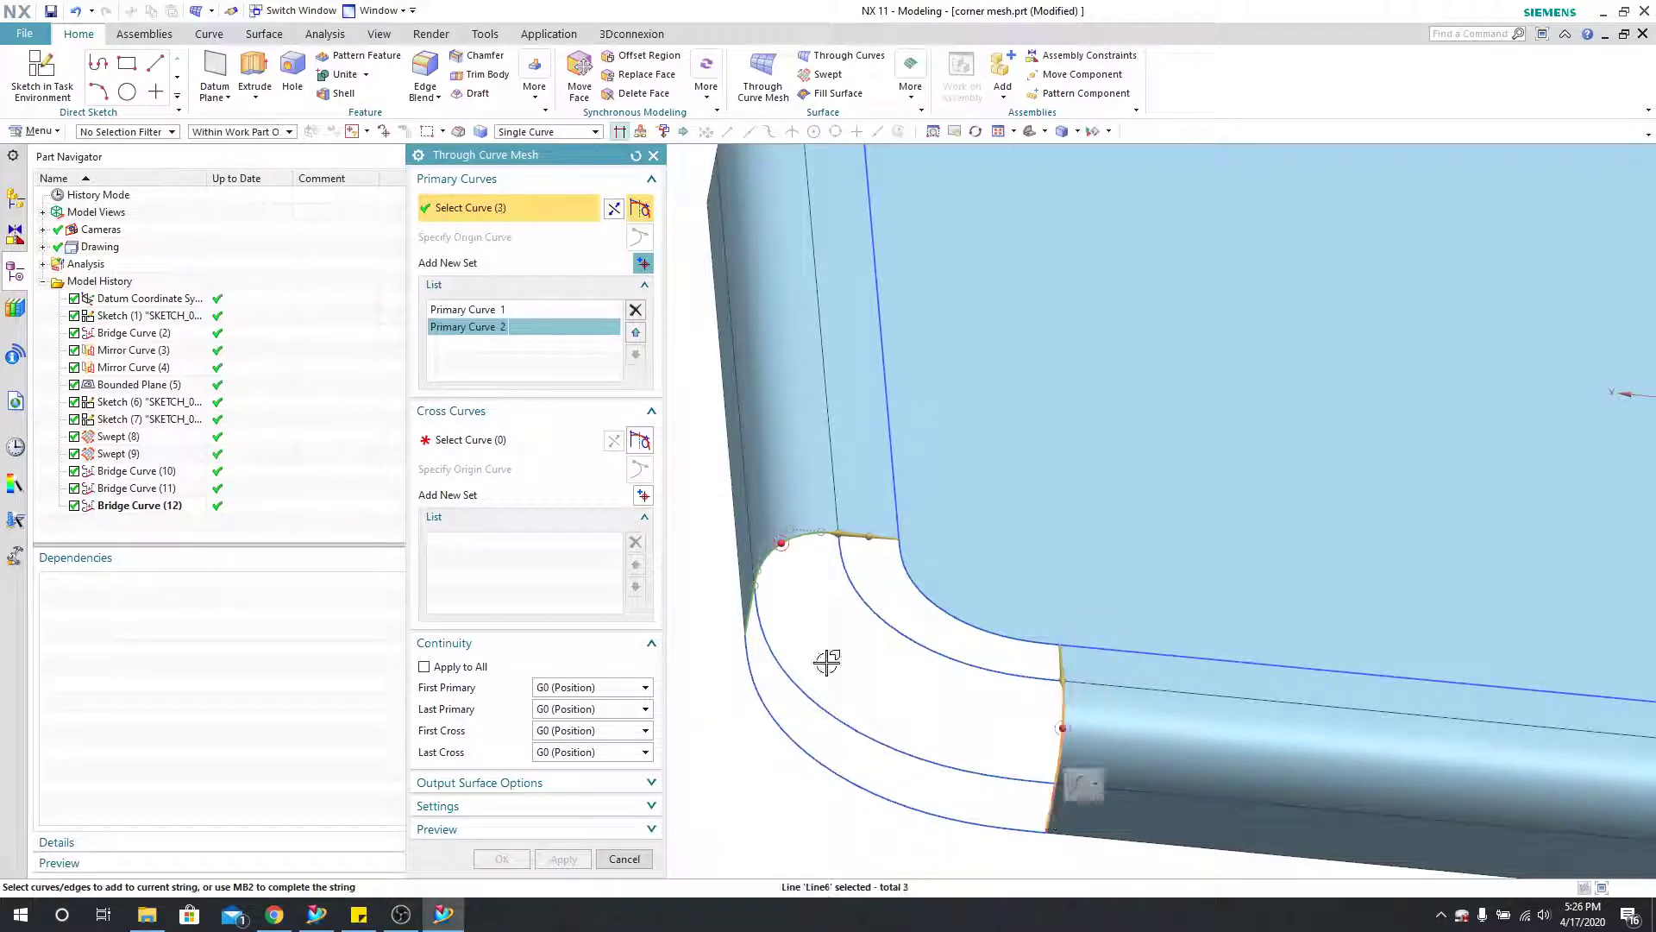
Step: Add the four corner bridge curves as separate cross curves, from the top plane edge outward, and create the mesh surface with G0 continuity
{"action": "left_click", "coordinate": [476, 434]}
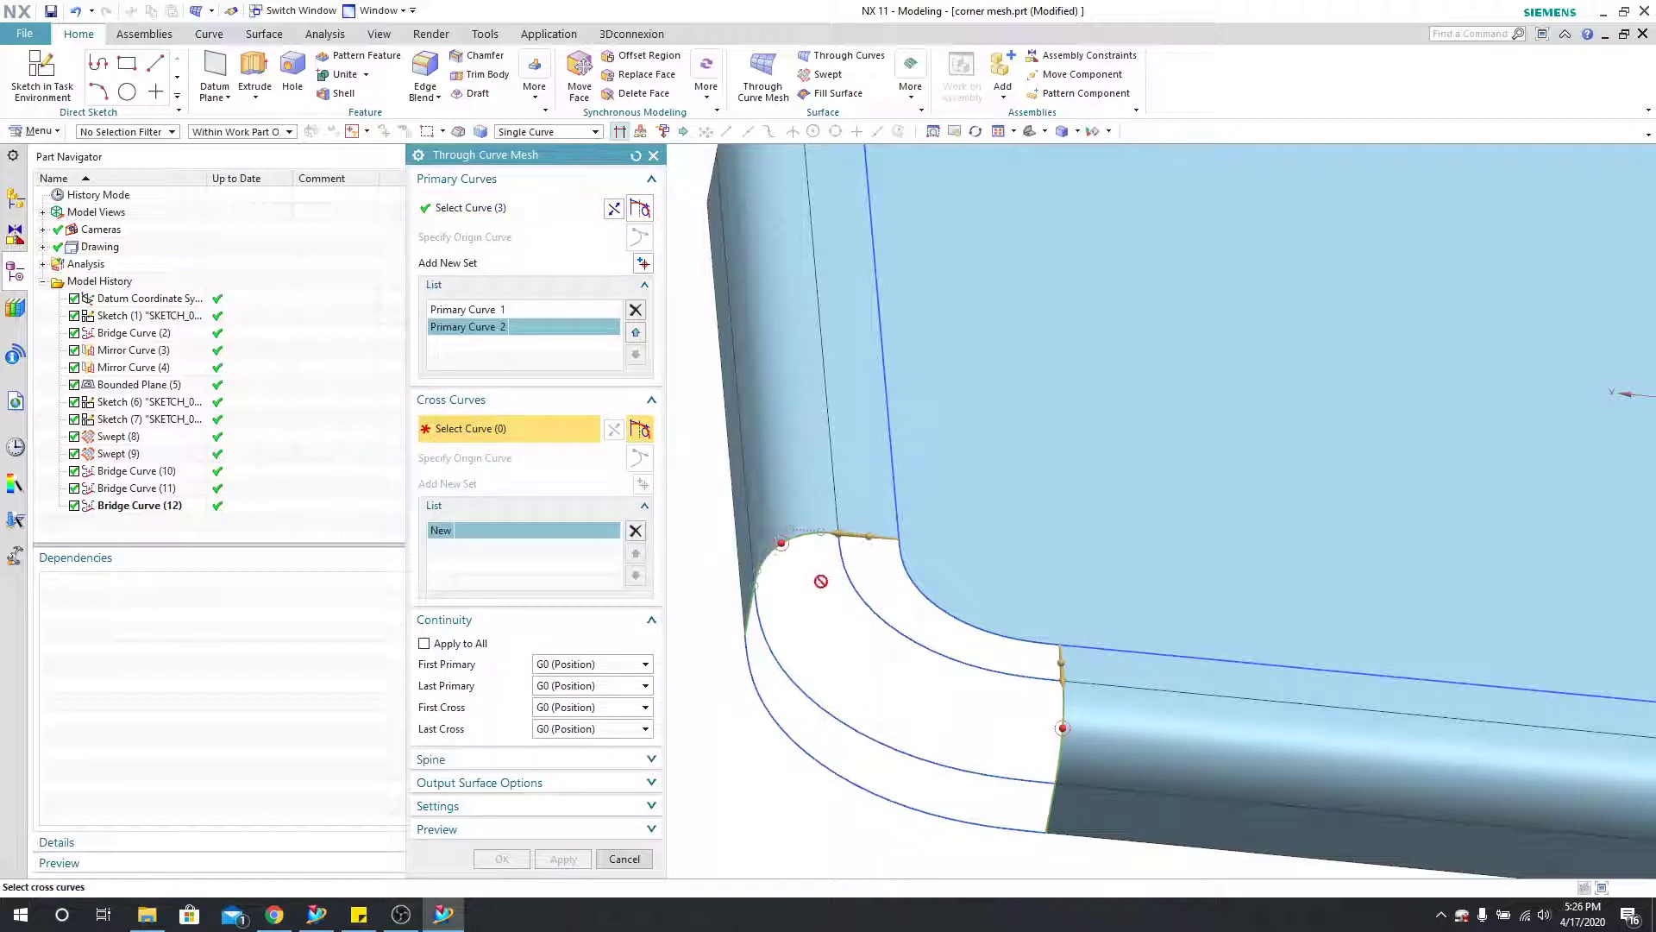
{"action": "left_click", "coordinate": [898, 568]}
{"action": "middle_click", "coordinate": [829, 604]}
{"action": "left_click", "coordinate": [835, 559]}
{"action": "middle_click", "coordinate": [794, 629]}
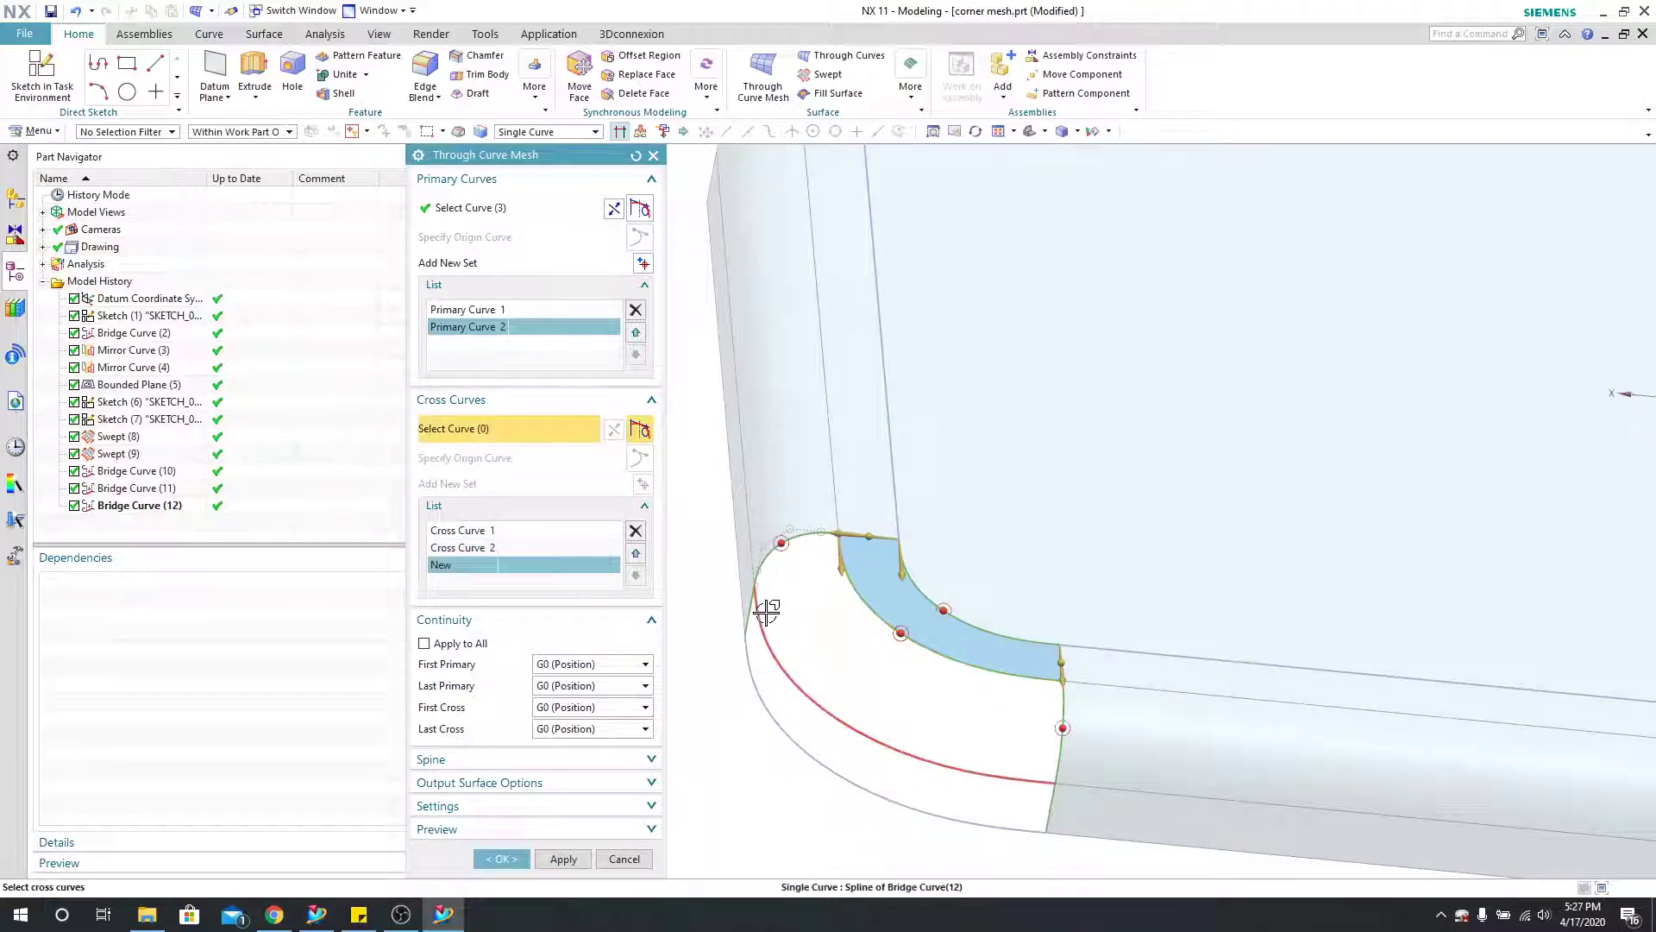
{"action": "left_click", "coordinate": [746, 658]}
{"action": "middle_click", "coordinate": [742, 690]}
{"action": "left_click", "coordinate": [750, 664]}
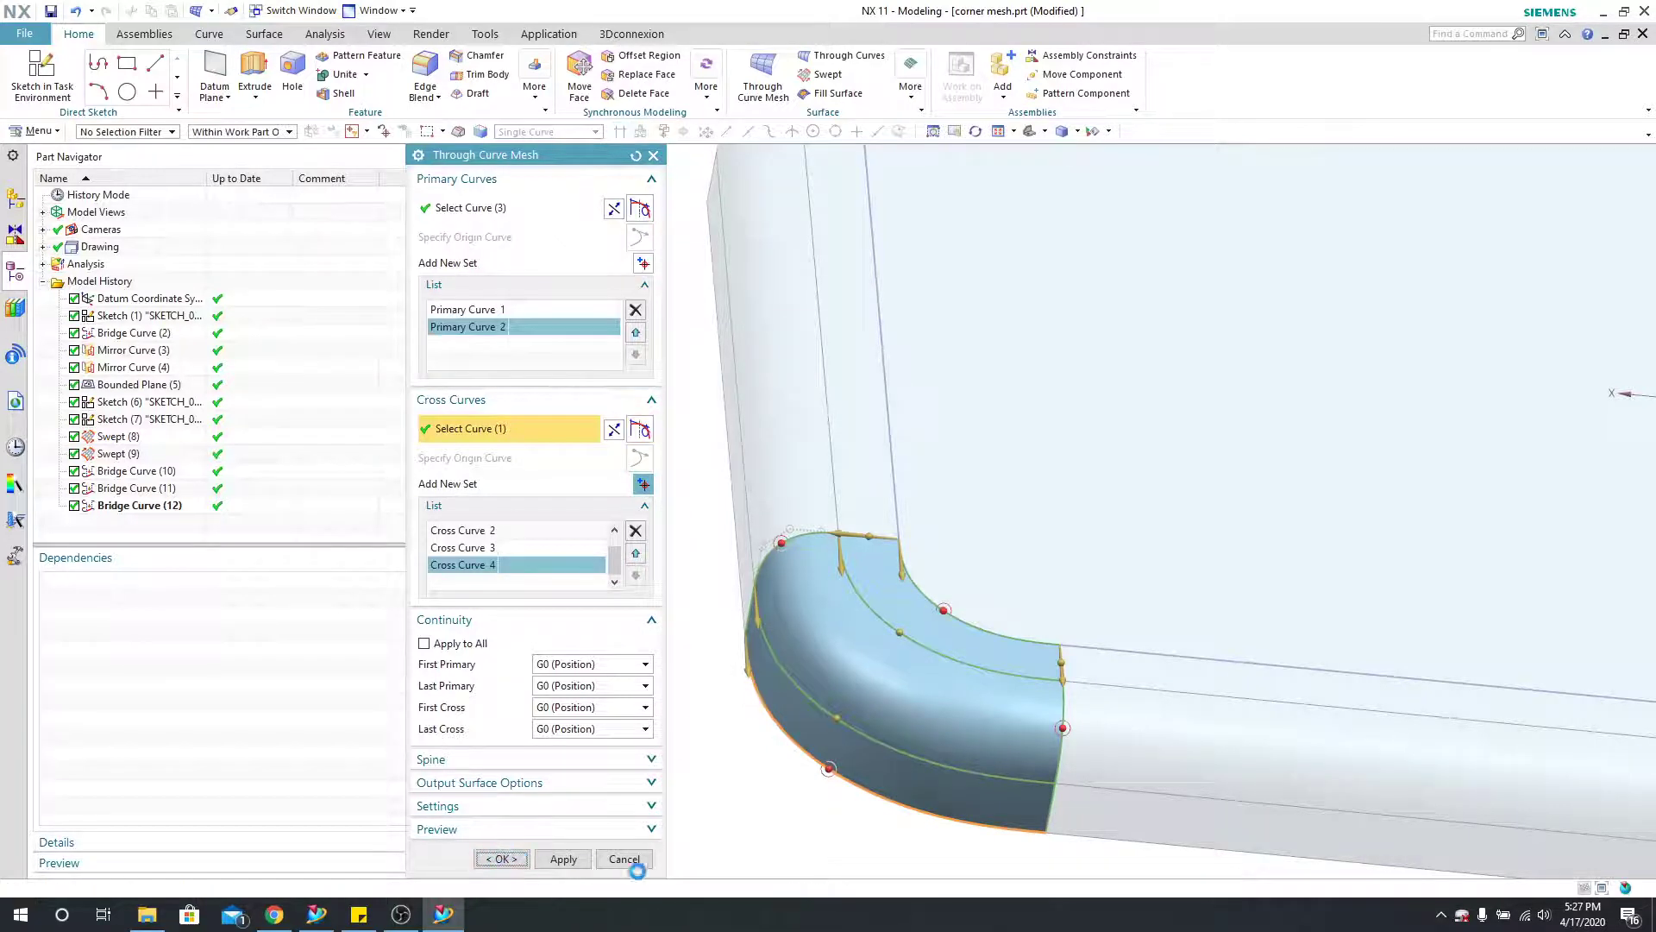
{"action": "left_click", "coordinate": [501, 858]}
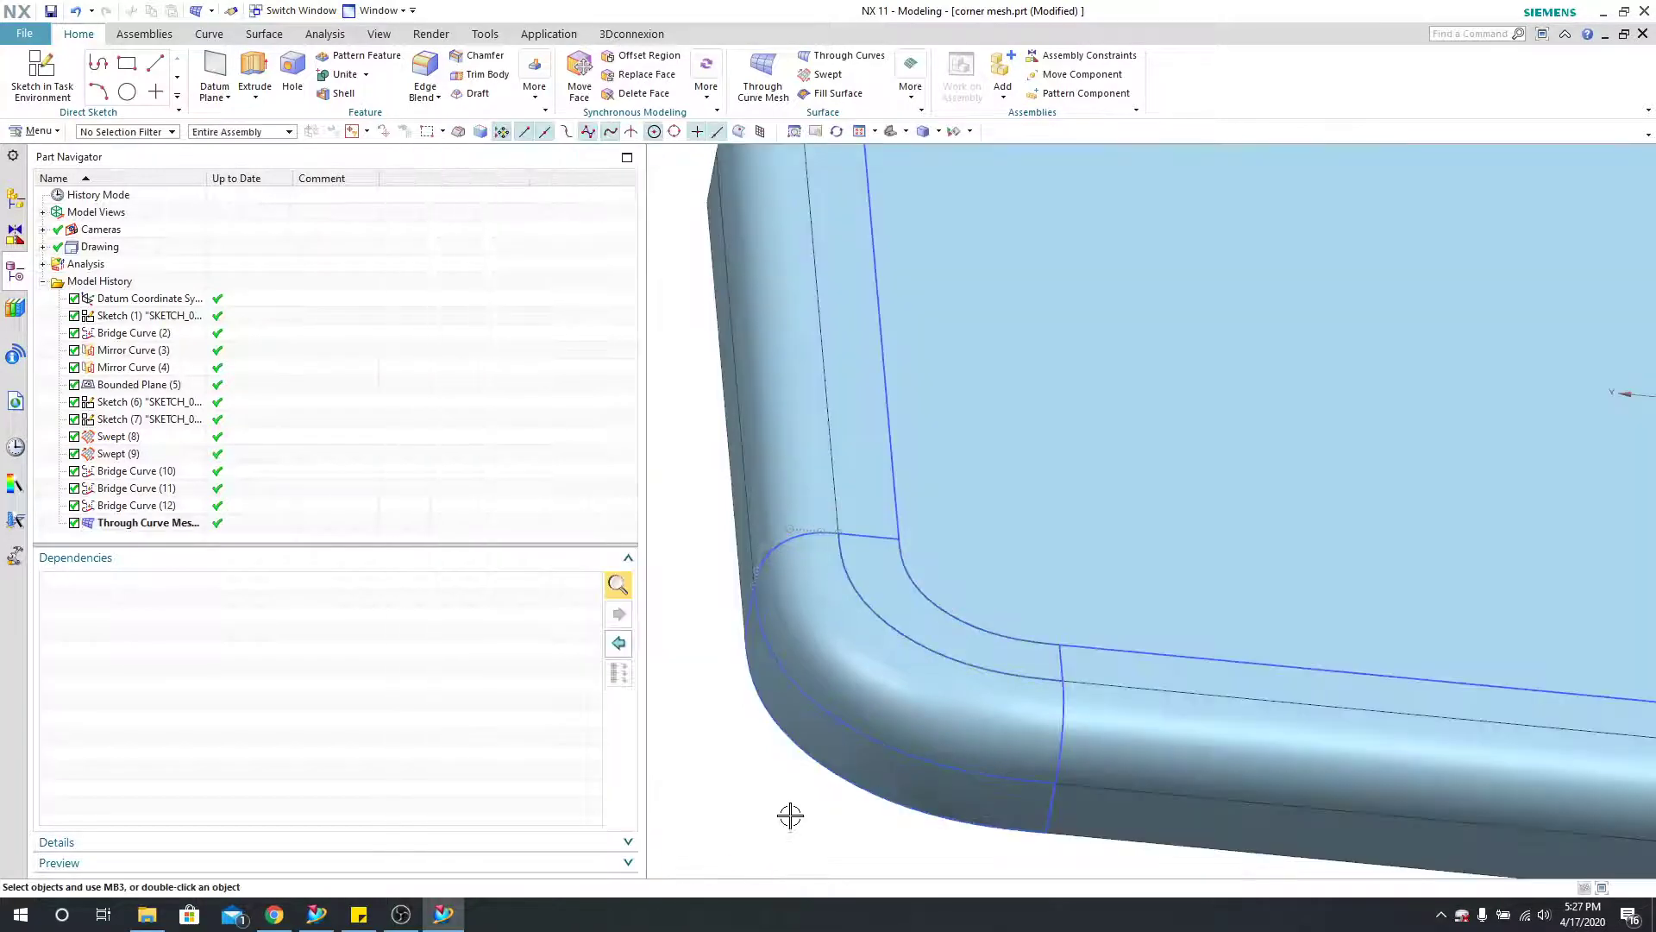
Step: Show the poles of the Through Curve Mesh surface and examine their layout around the corner
{"action": "left_click", "coordinate": [823, 646]}
{"action": "left_click", "coordinate": [325, 34]}
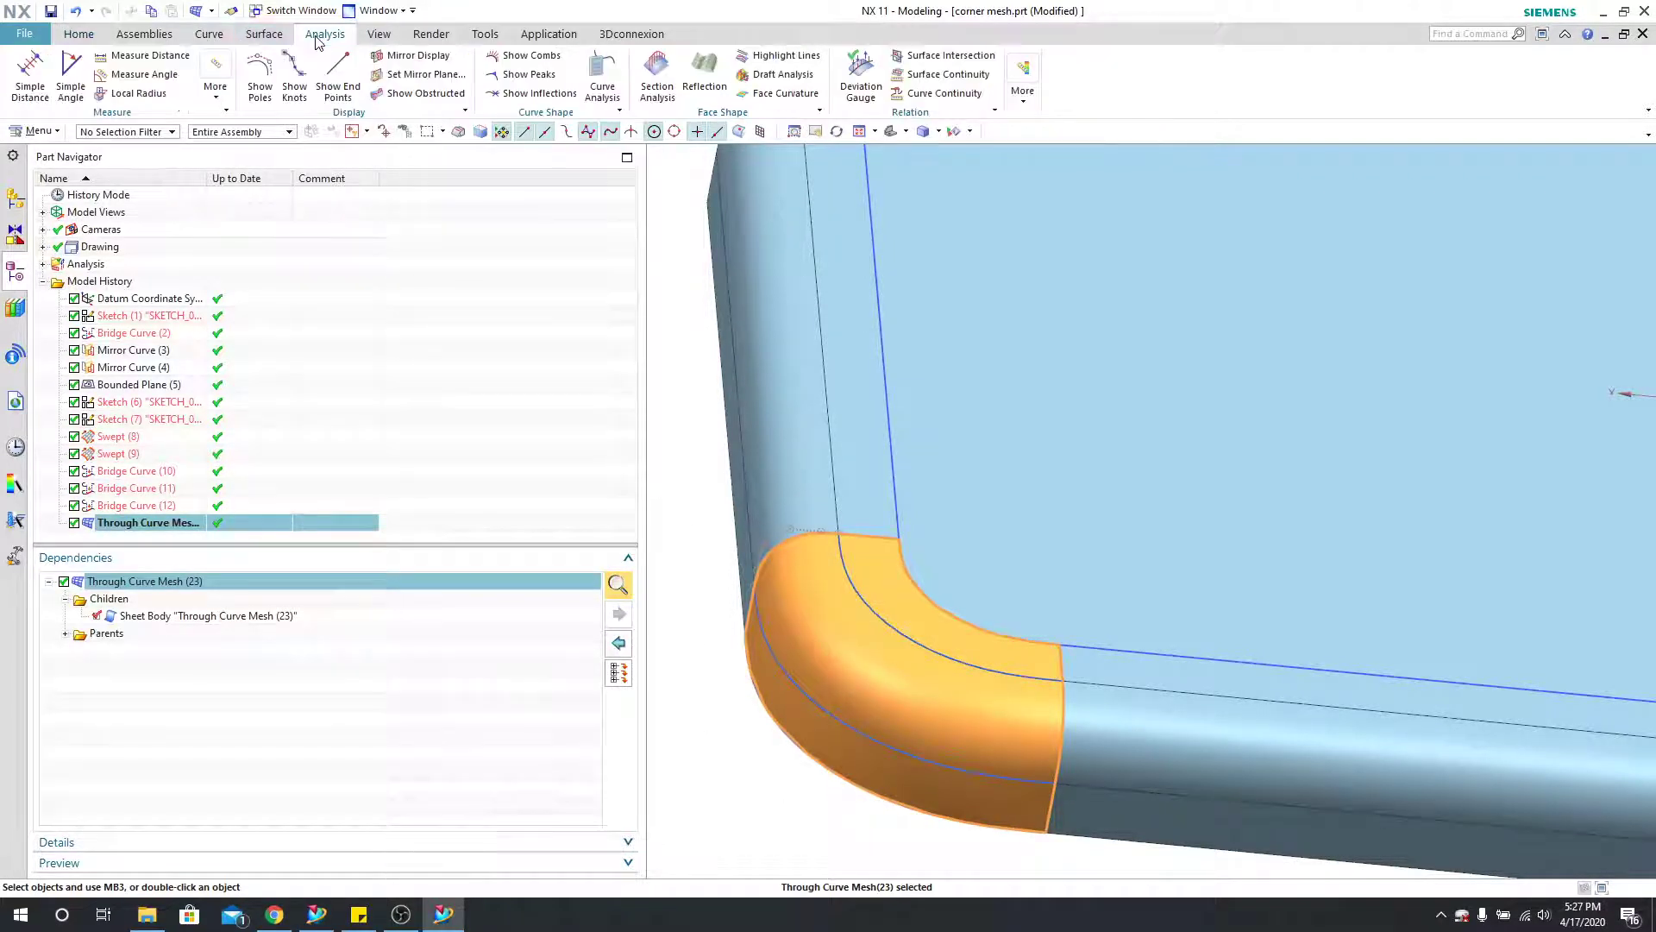
{"action": "left_click", "coordinate": [261, 77]}
{"action": "mouse_move", "coordinate": [994, 645]}
{"action": "middle_mouse_down"}
{"action": "mouse_move", "coordinate": [994, 625]}
{"action": "mouse_move", "coordinate": [975, 667]}
{"action": "middle_mouse_up"}
{"action": "scroll", "coordinate": [853, 676], "scroll_direction": "up", "scroll_amount": 2}
{"action": "middle_click_drag", "start_coordinate": [854, 676], "coordinate": [862, 658]}
{"action": "left_click", "coordinate": [861, 665]}
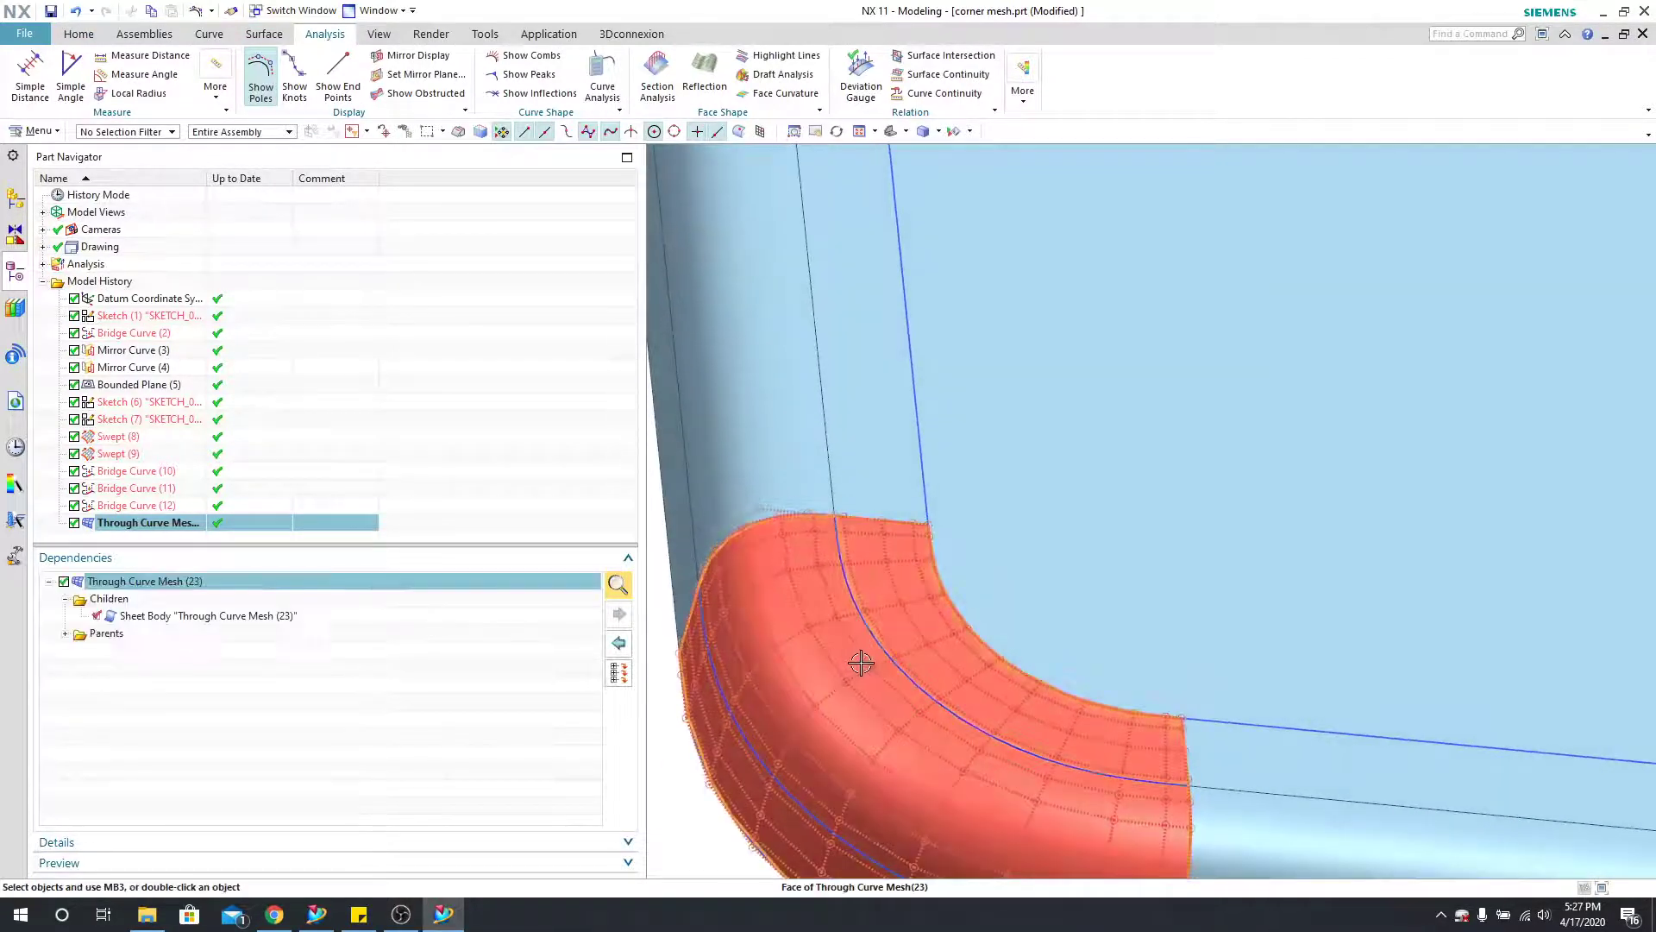
{"action": "scroll", "coordinate": [851, 665], "scroll_direction": "down", "scroll_amount": 3}
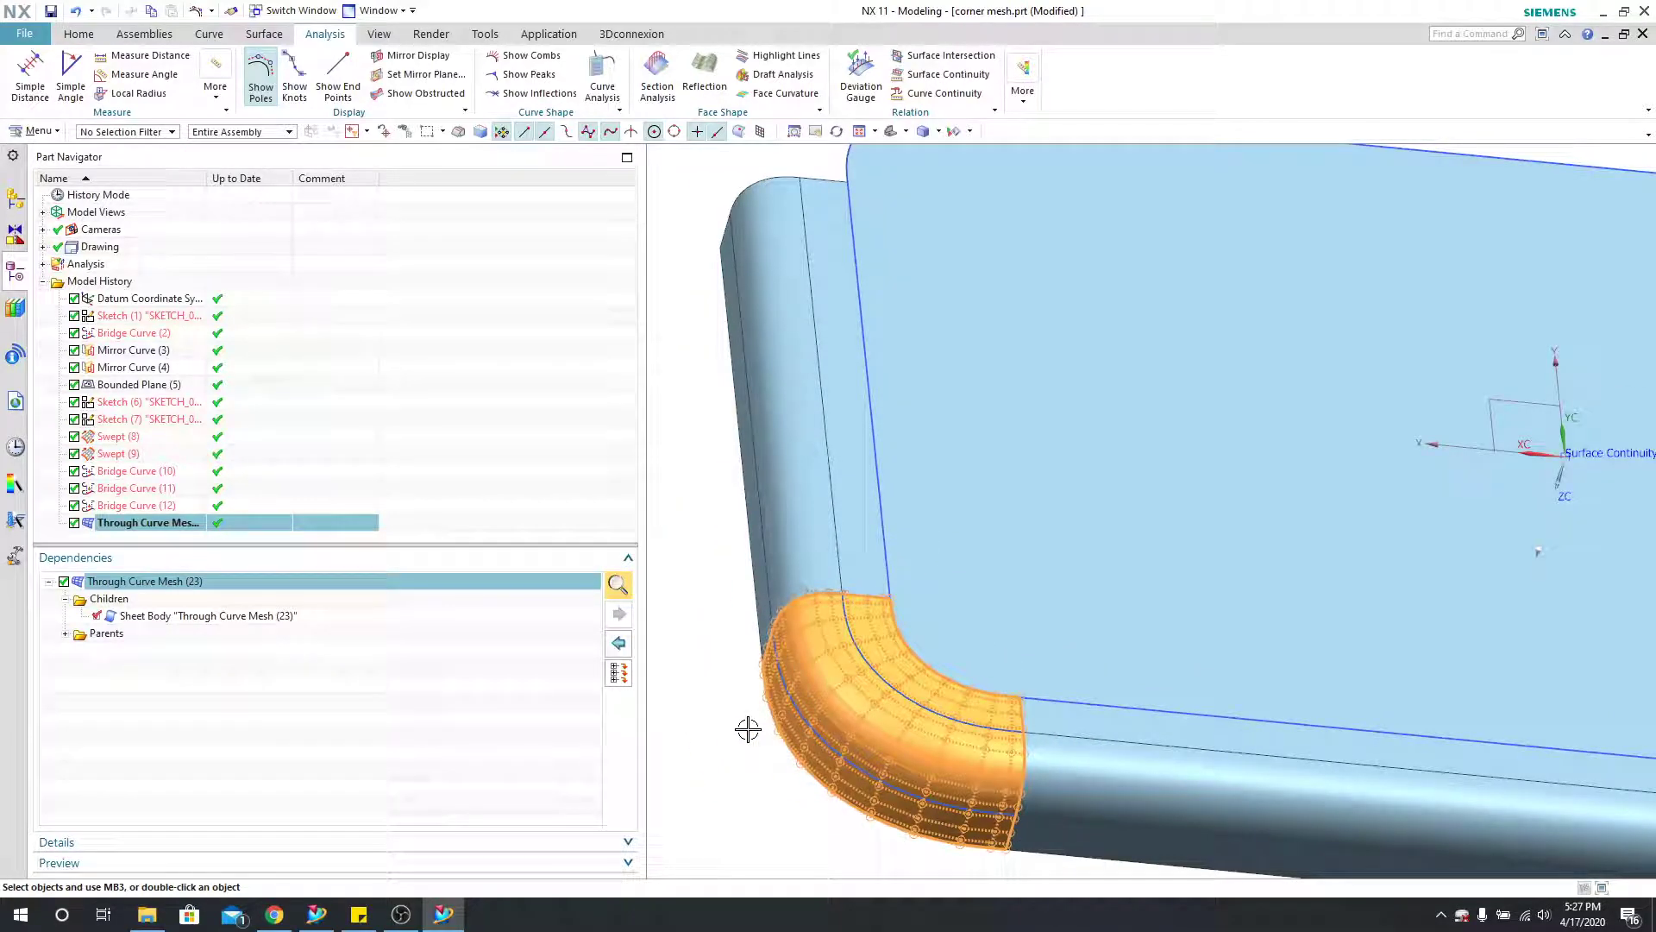
{"action": "middle_click_drag", "start_coordinate": [713, 681], "coordinate": [742, 675], "text": "shift"}
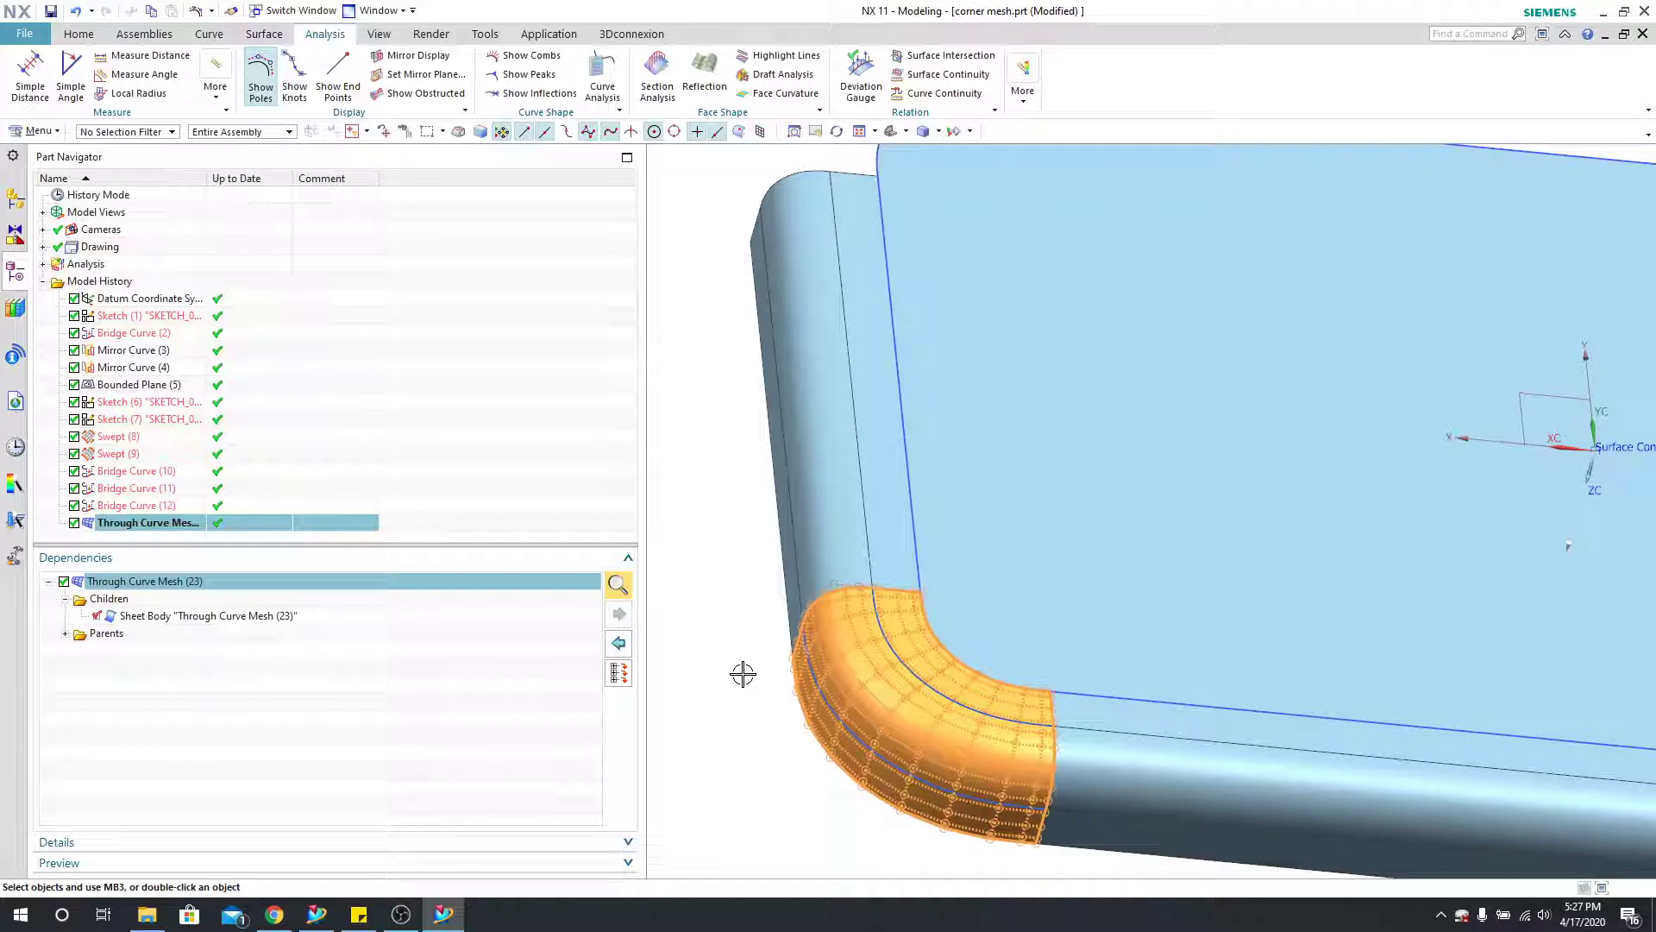
{"action": "middle_click_drag", "start_coordinate": [775, 687], "coordinate": [764, 655], "text": "shift"}
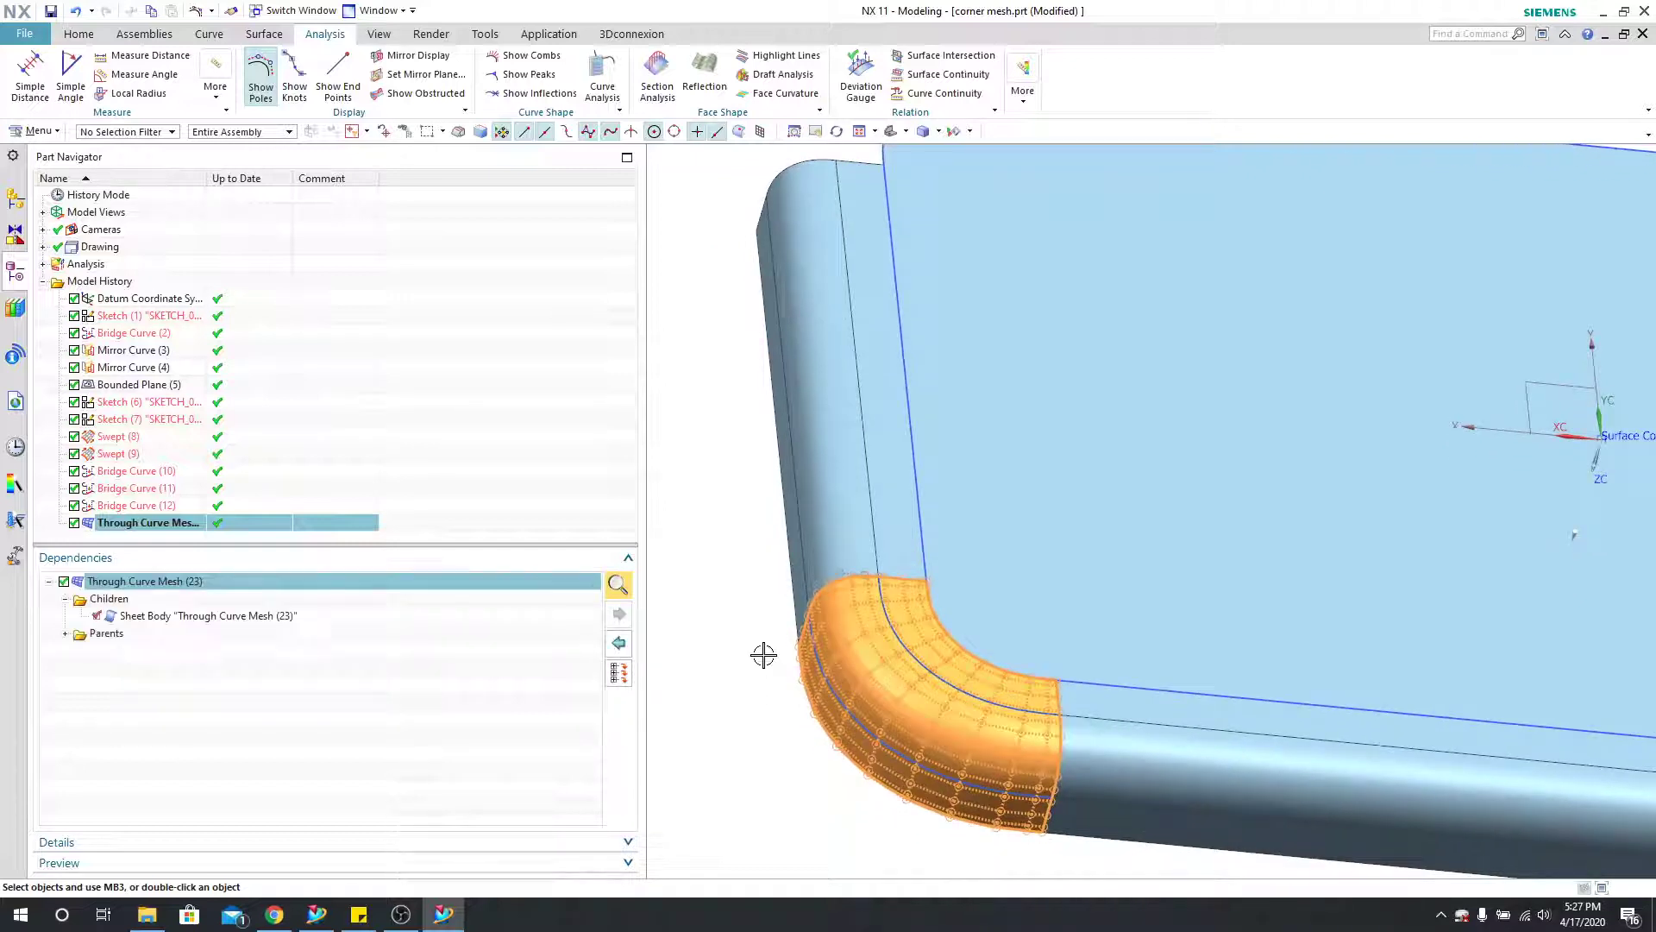
Step: Undo the Through Curve Mesh surface and start a Studio Surface for the open corner
{"action": "key", "text": "ctrl+z"}
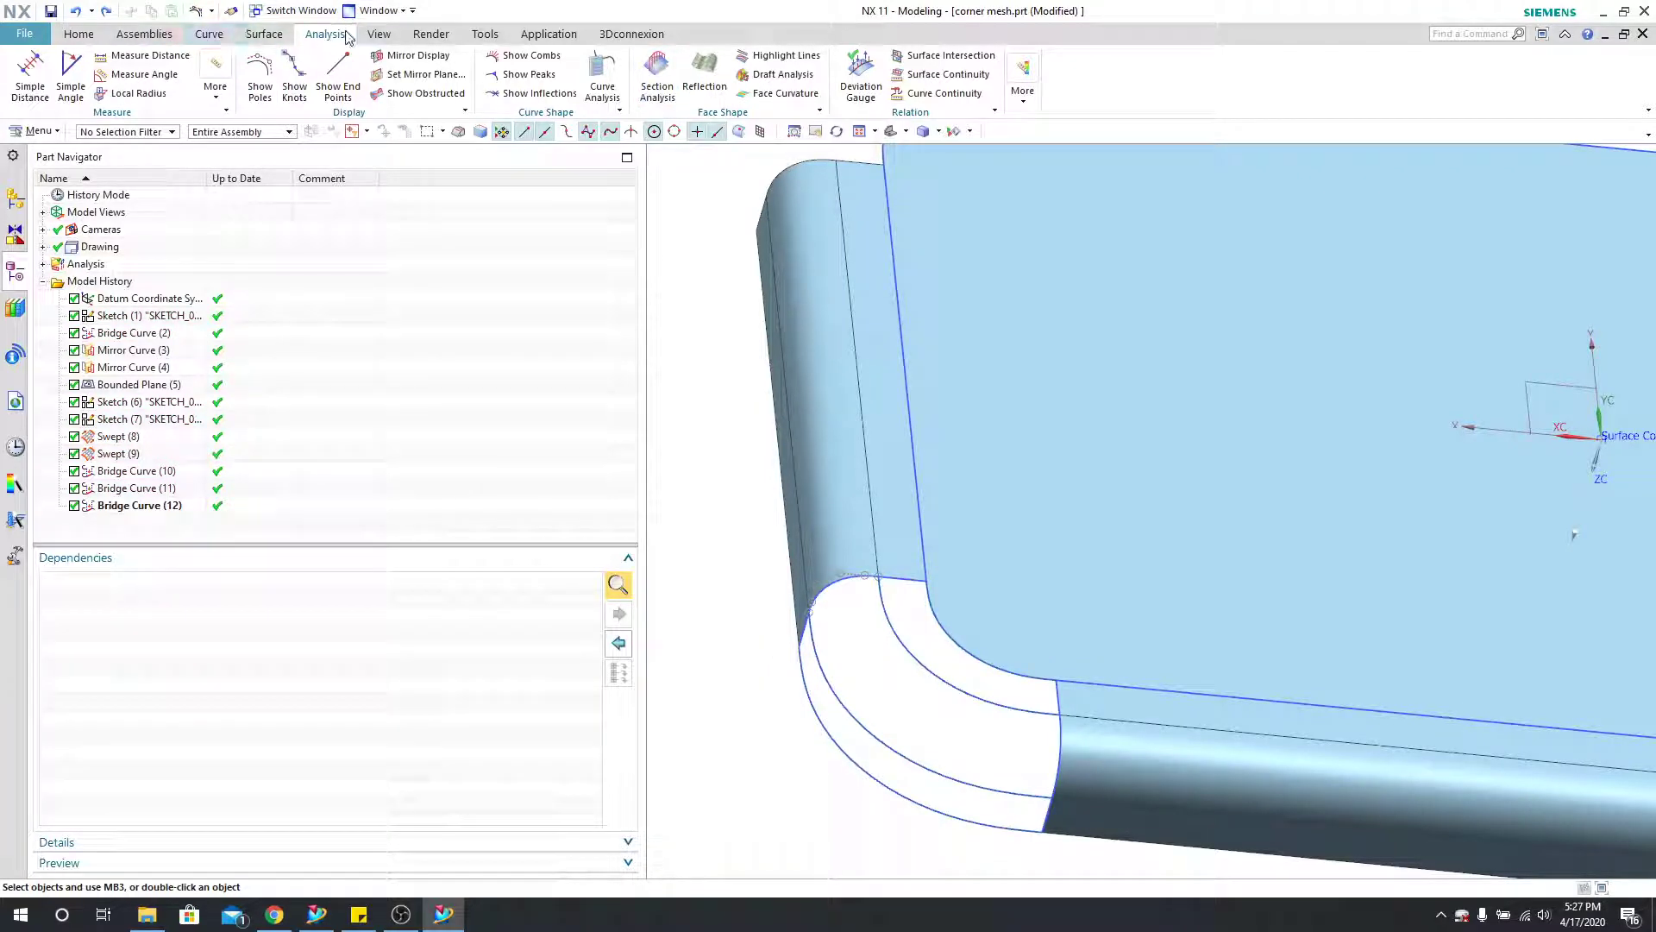
{"action": "left_click", "coordinate": [264, 33]}
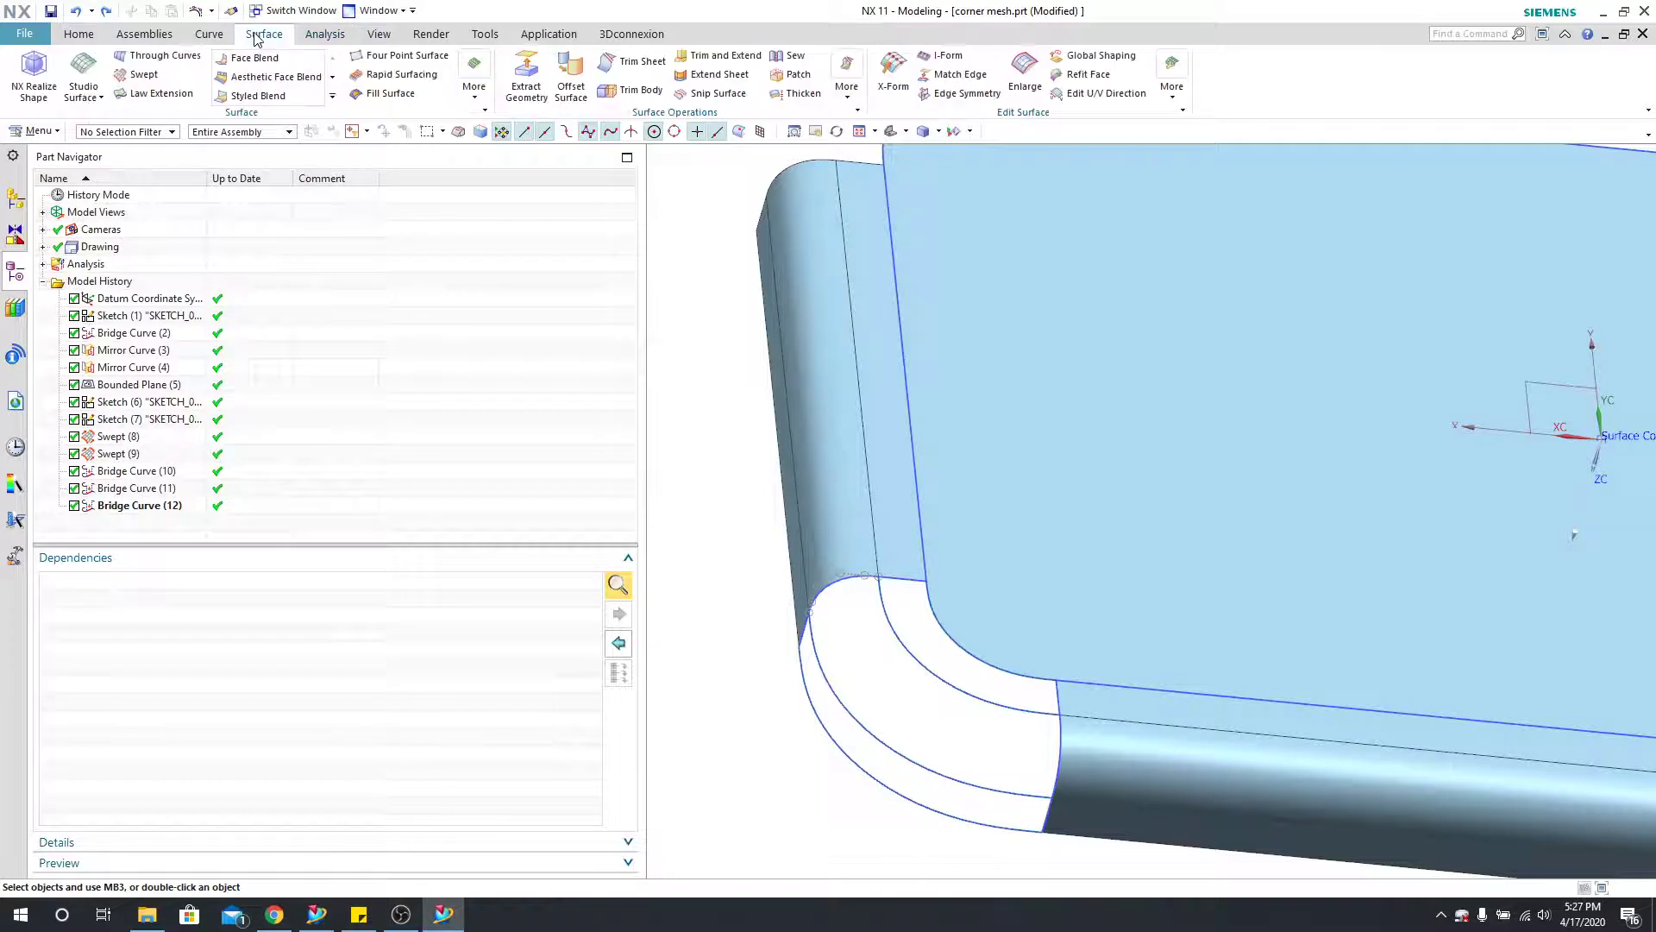
{"action": "left_click", "coordinate": [89, 69]}
{"action": "left_click", "coordinate": [90, 70]}
{"action": "left_click_drag", "start_coordinate": [539, 155], "coordinate": [475, 211]}
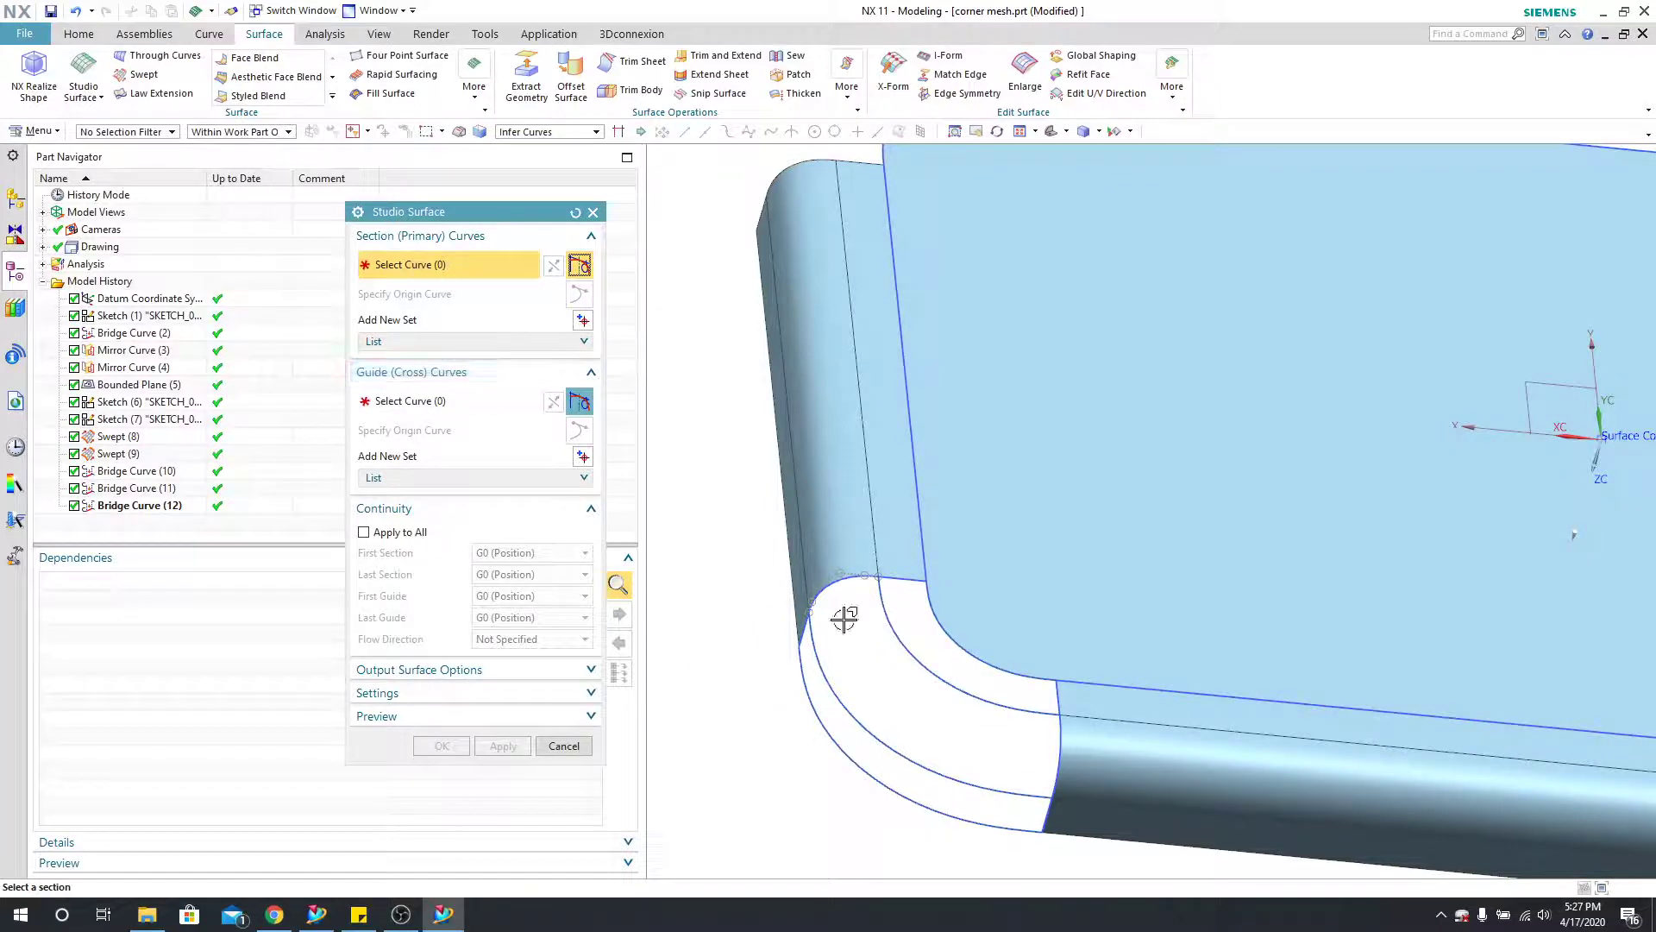
Step: Select the Sketch (7) and Sketch (6) profiles at the ends of the two swept surfaces as separate section curves
{"action": "scroll", "coordinate": [898, 682], "scroll_direction": "up", "scroll_amount": 2}
{"action": "left_click", "coordinate": [909, 581]}
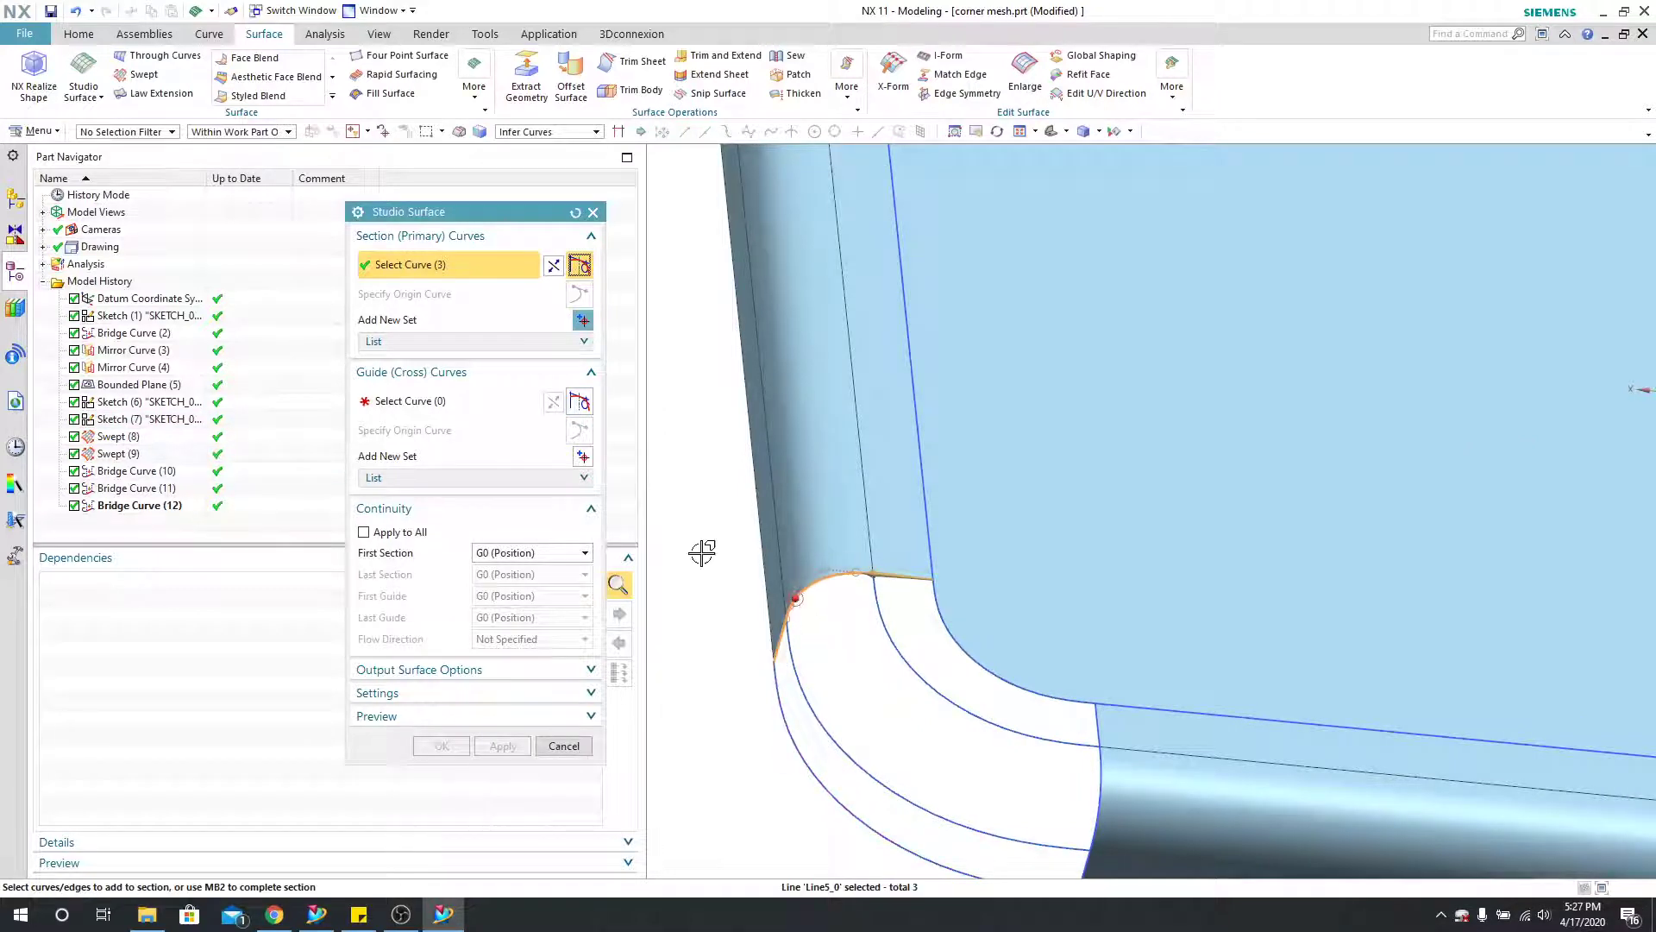
{"action": "middle_click", "coordinate": [776, 595]}
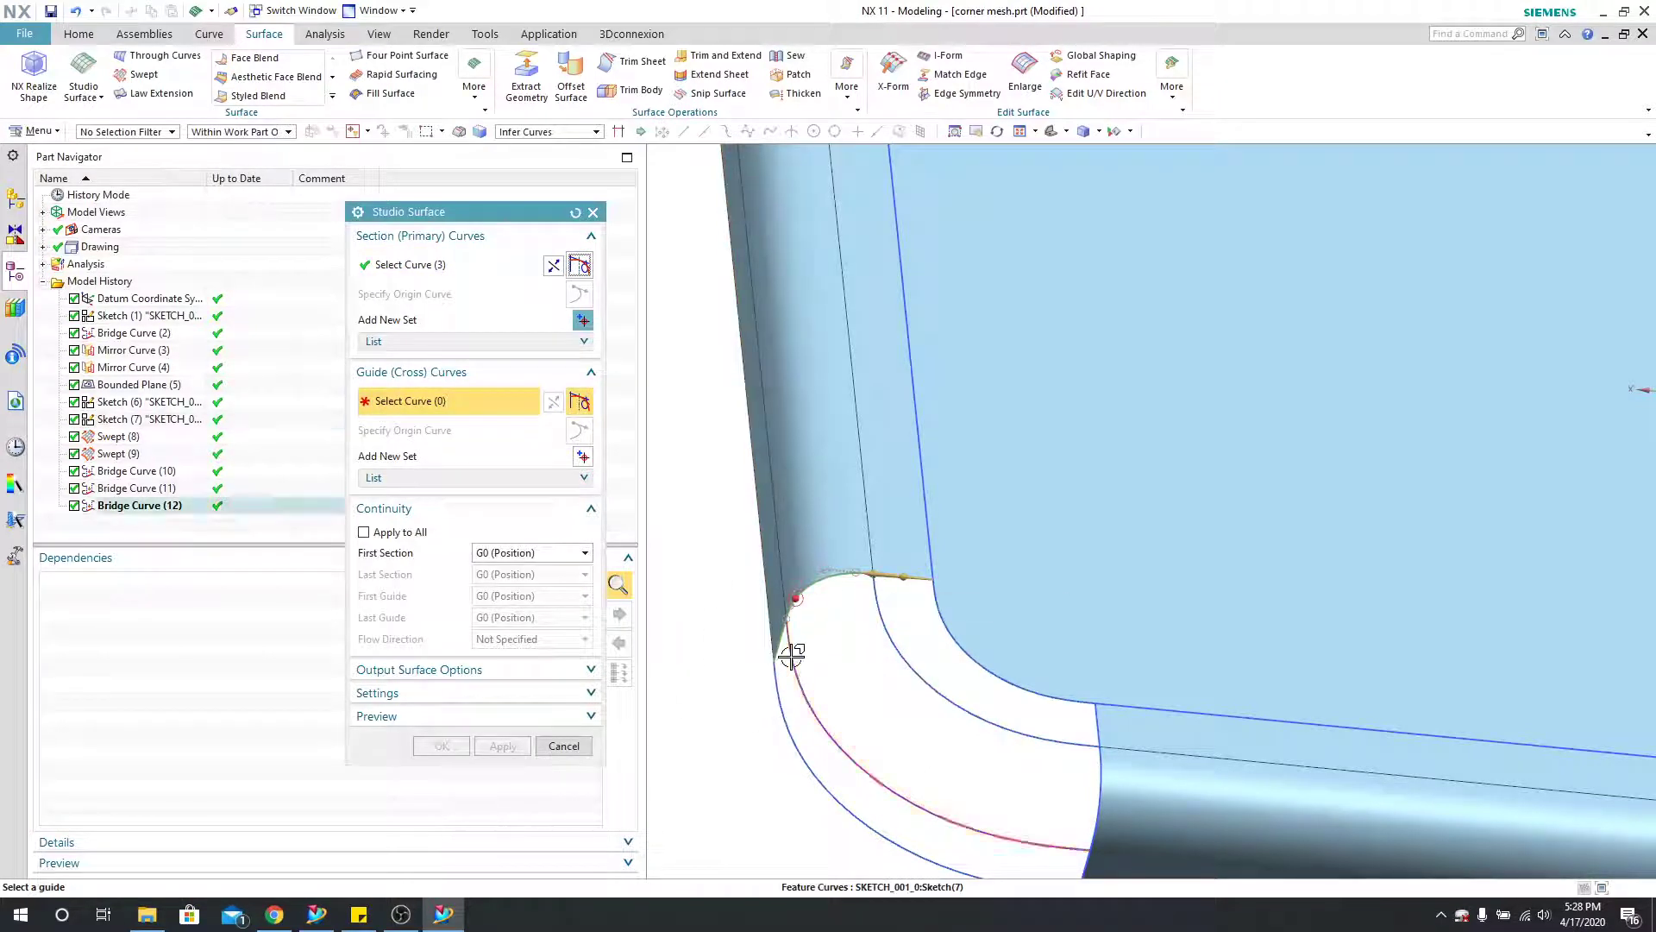
{"action": "scroll", "coordinate": [677, 526], "scroll_direction": "down", "scroll_amount": 1}
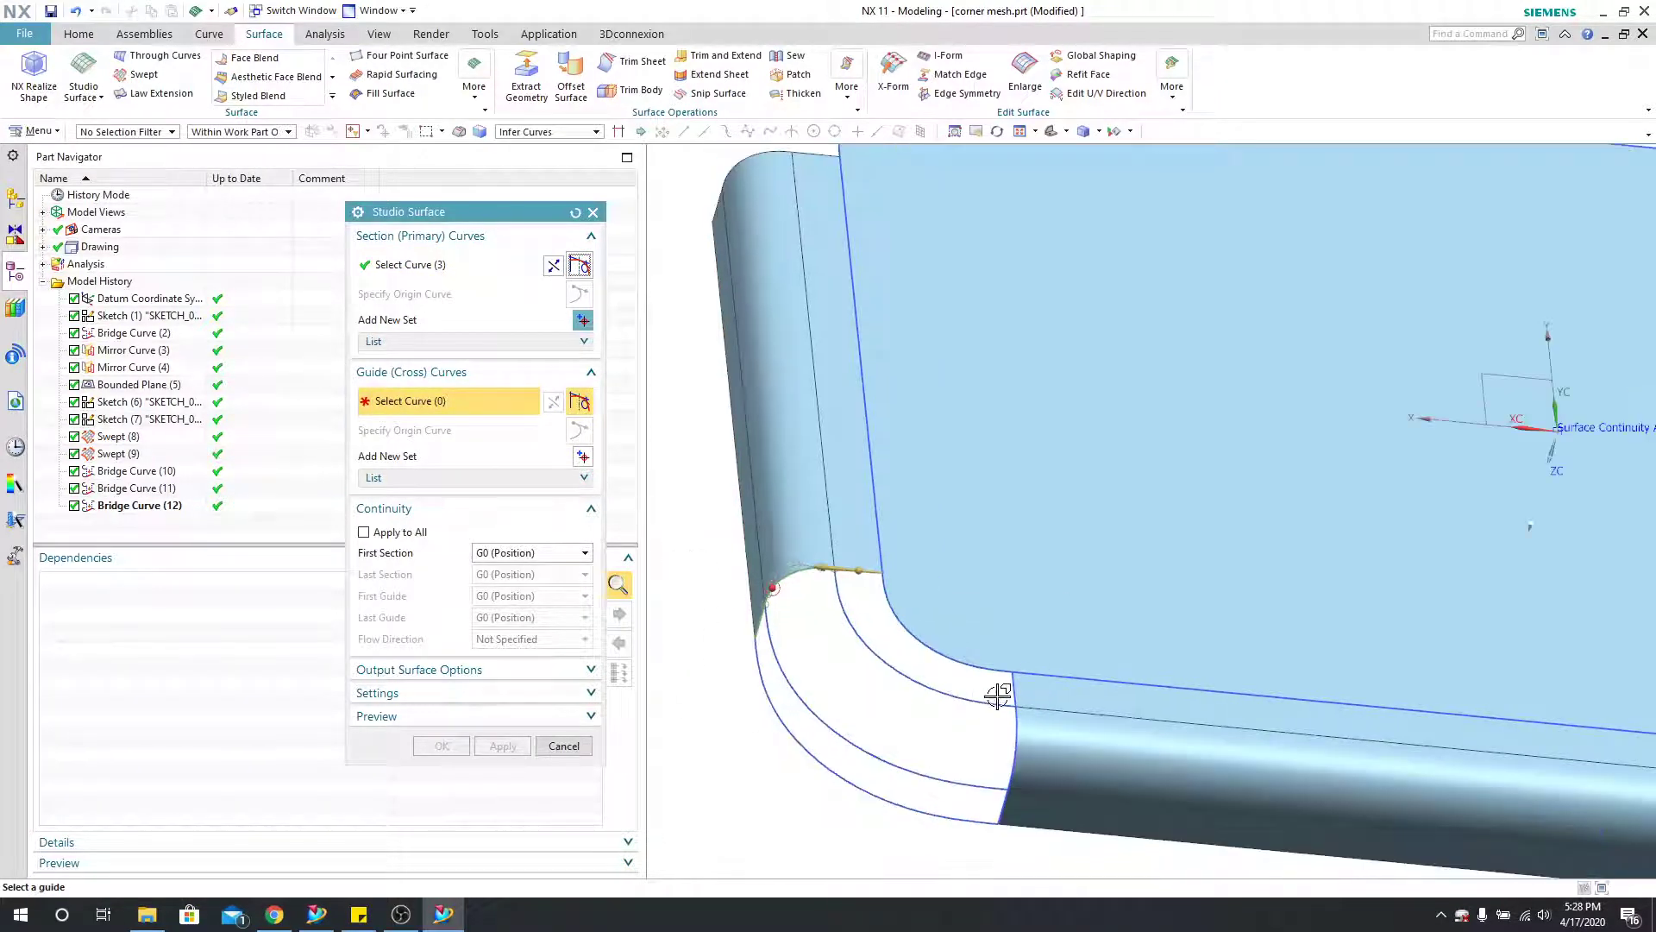
{"action": "left_click", "coordinate": [580, 322]}
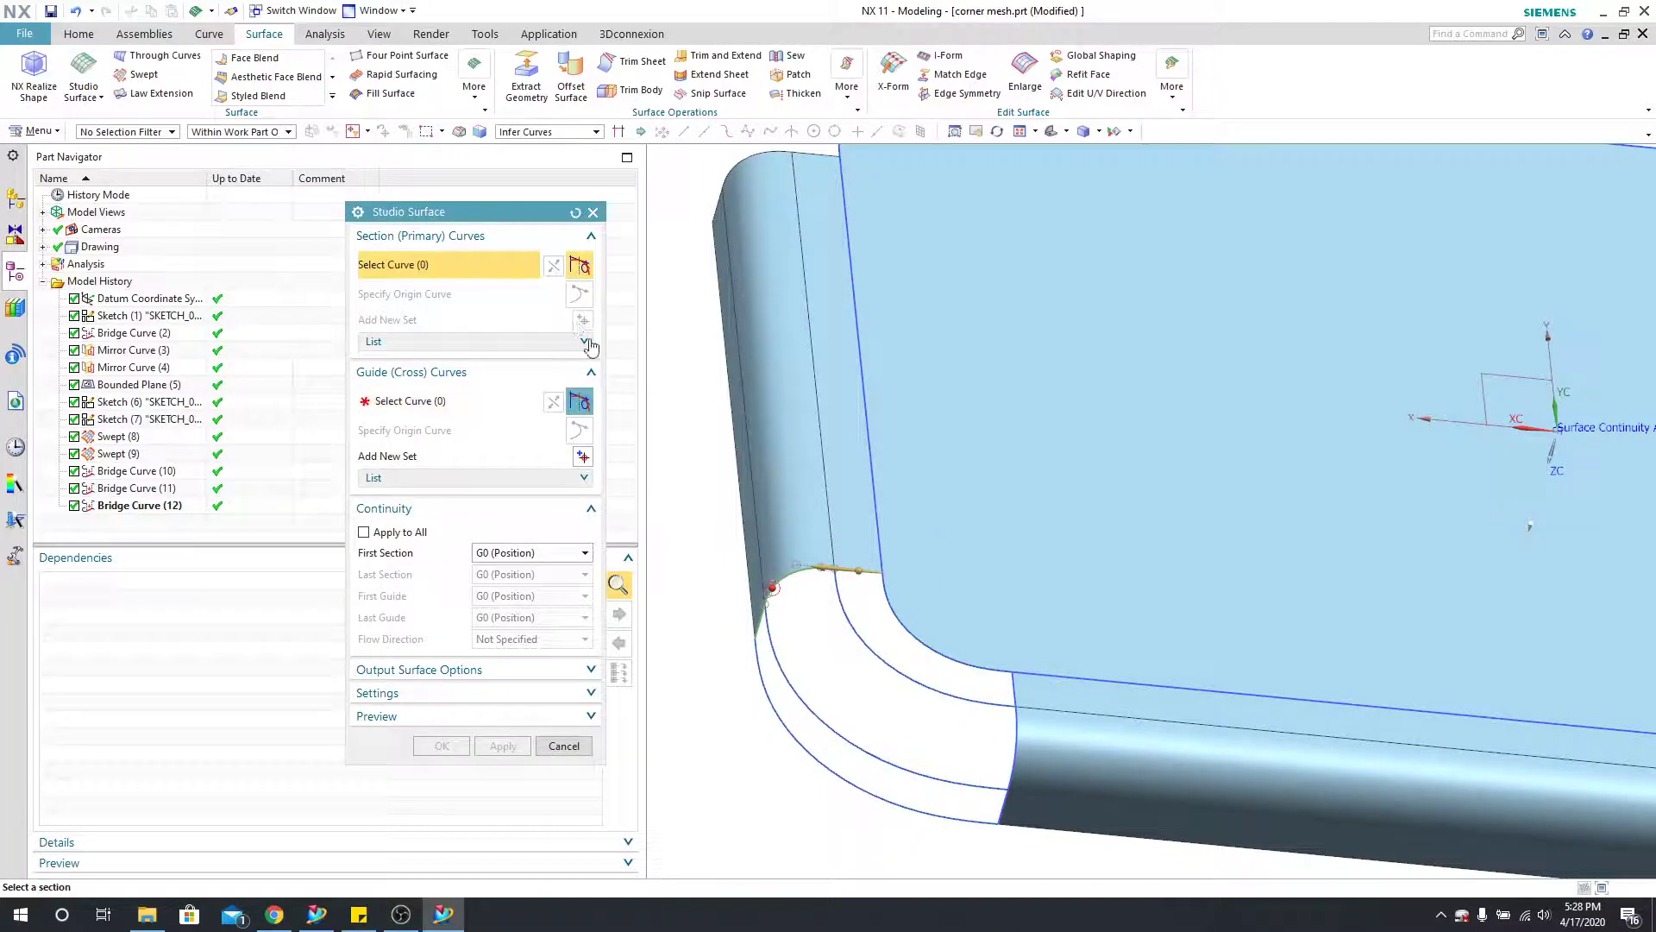
{"action": "left_click", "coordinate": [1011, 682]}
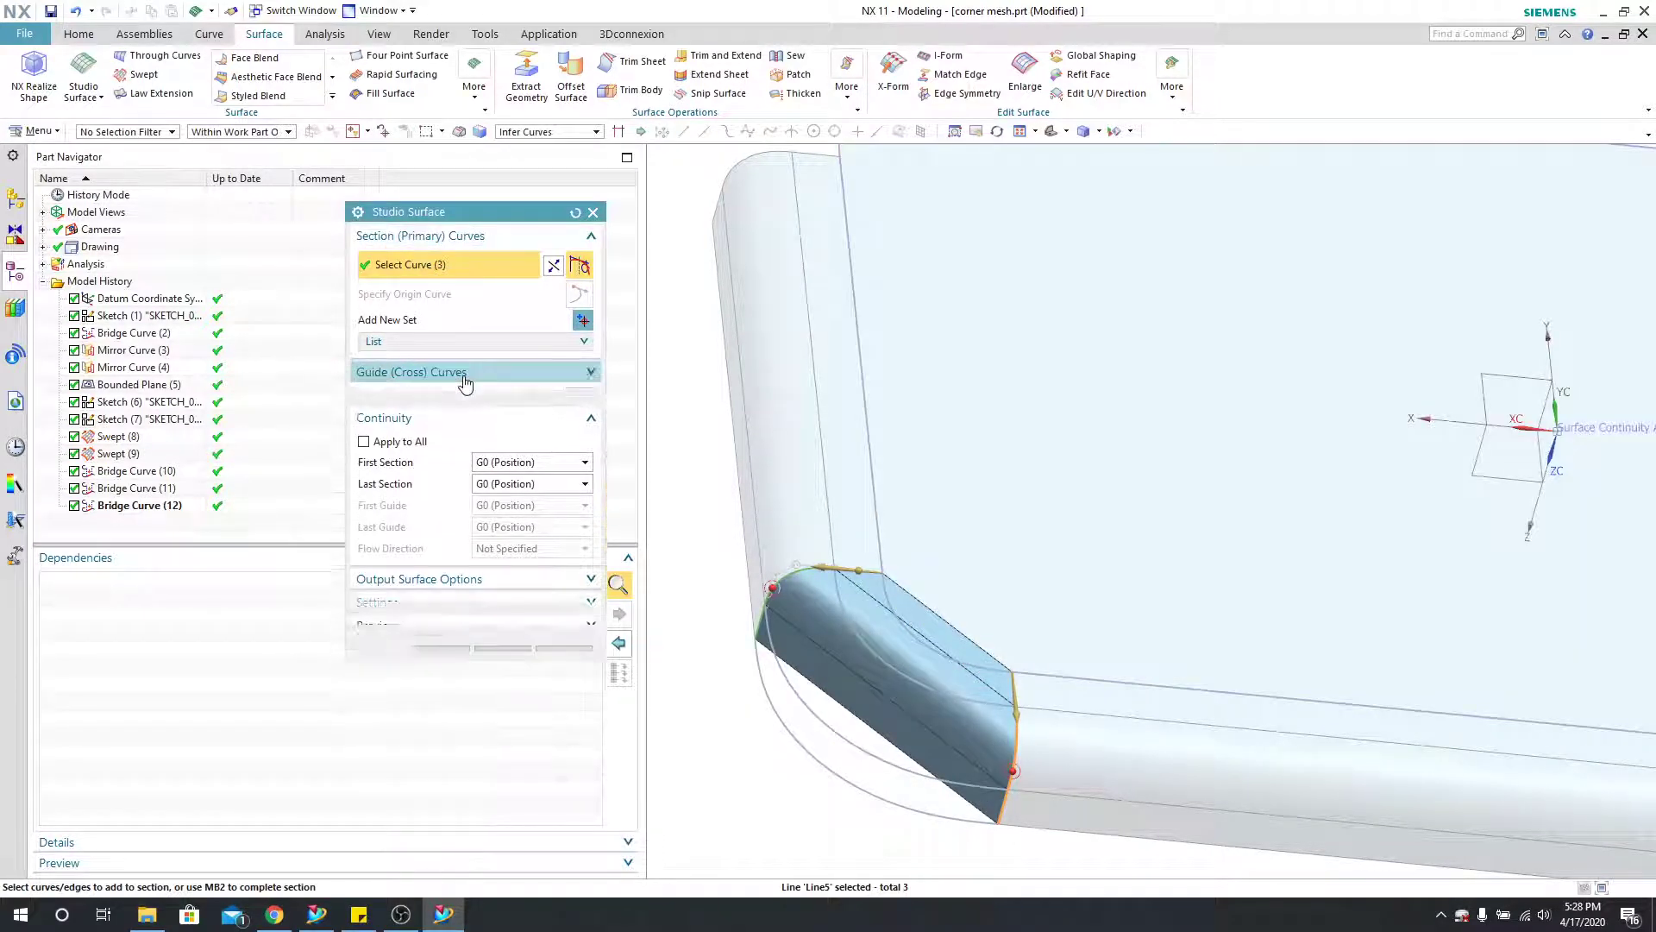
Step: Add the four corner bridge curves as separate guide curves, from the top plane edge outward
{"action": "left_click", "coordinate": [436, 401]}
{"action": "scroll", "coordinate": [872, 602], "scroll_direction": "up", "scroll_amount": 2}
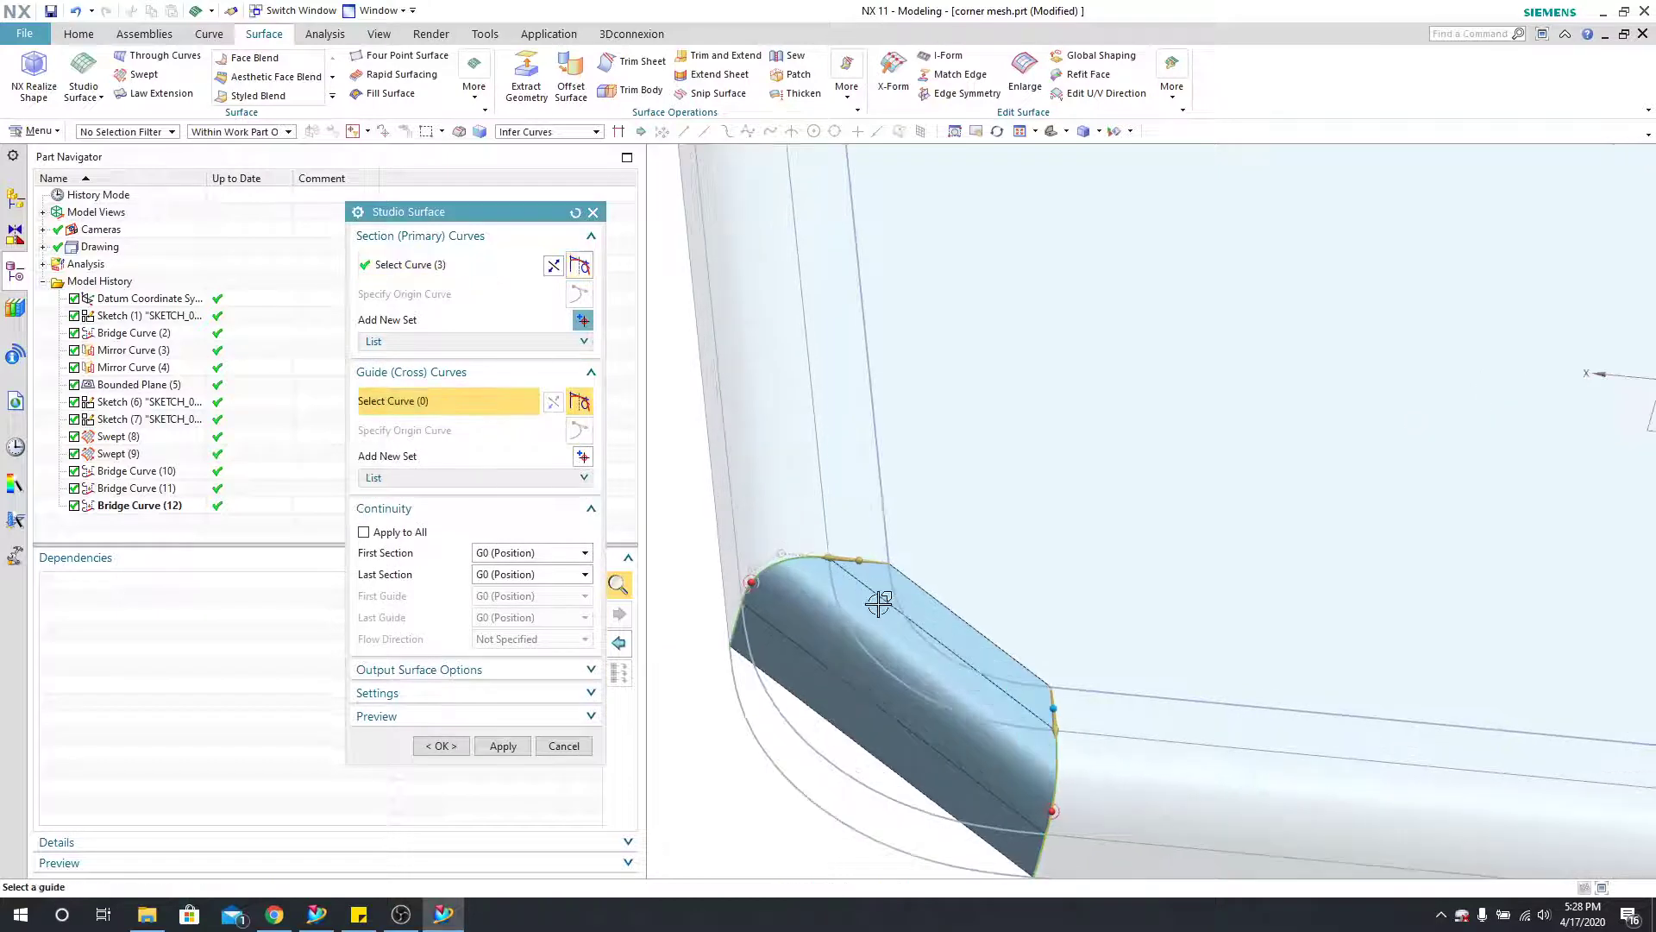
{"action": "left_click", "coordinate": [892, 582]}
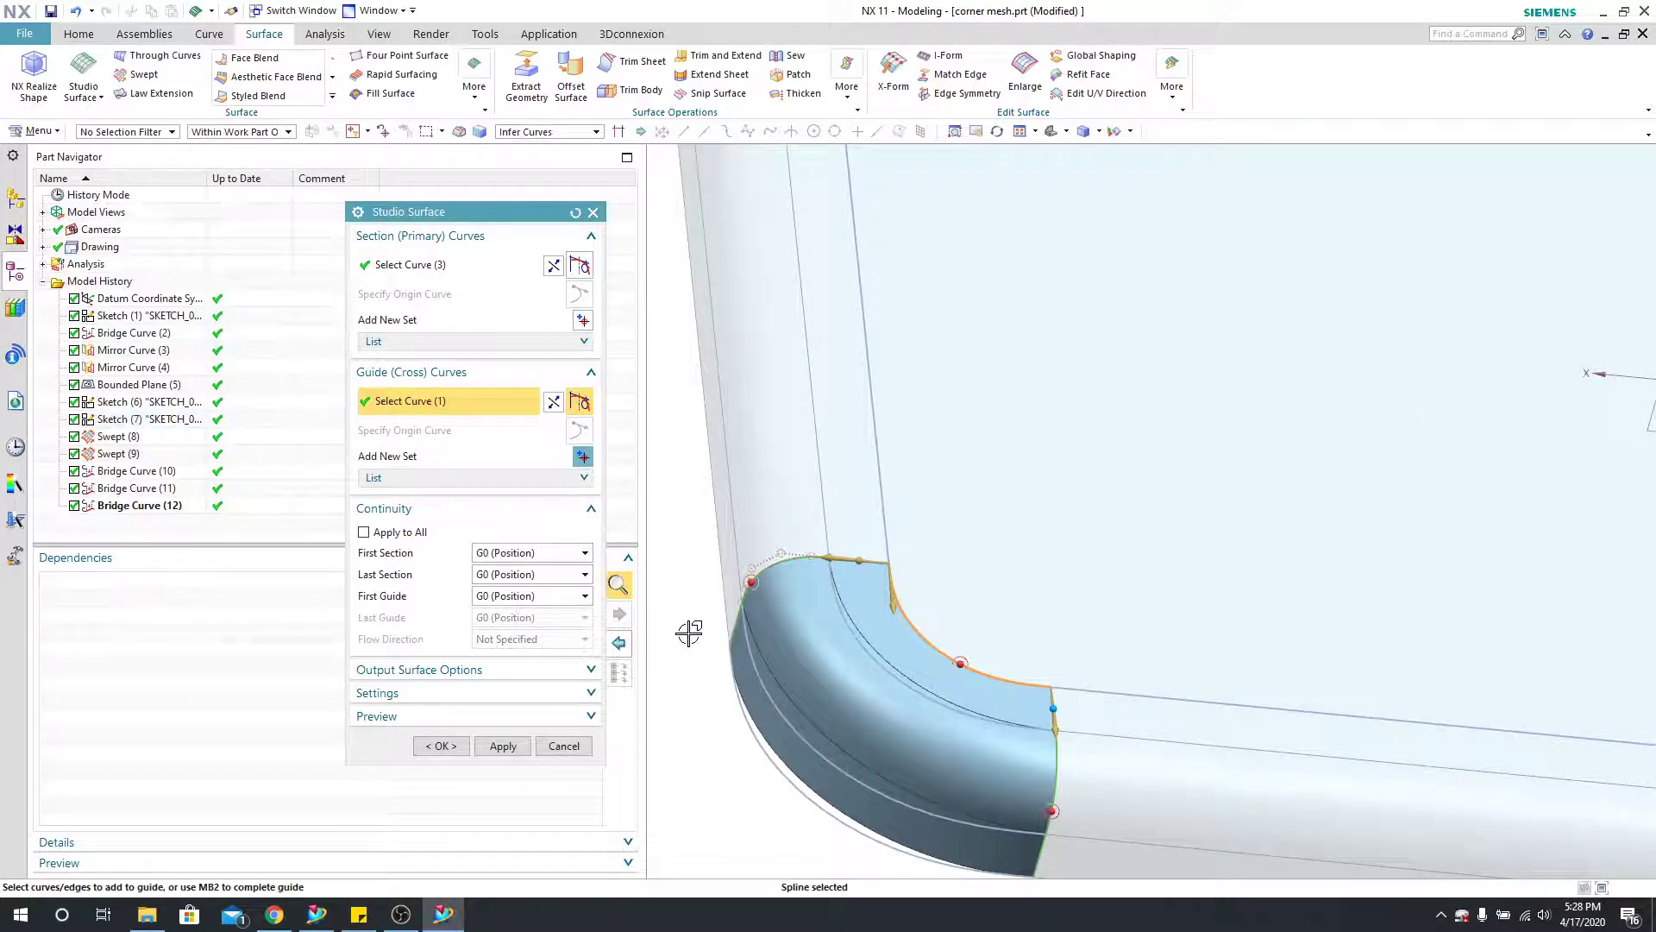
{"action": "left_click", "coordinate": [829, 614]}
{"action": "middle_click", "coordinate": [691, 694]}
{"action": "left_click", "coordinate": [743, 635]}
{"action": "middle_click", "coordinate": [687, 735]}
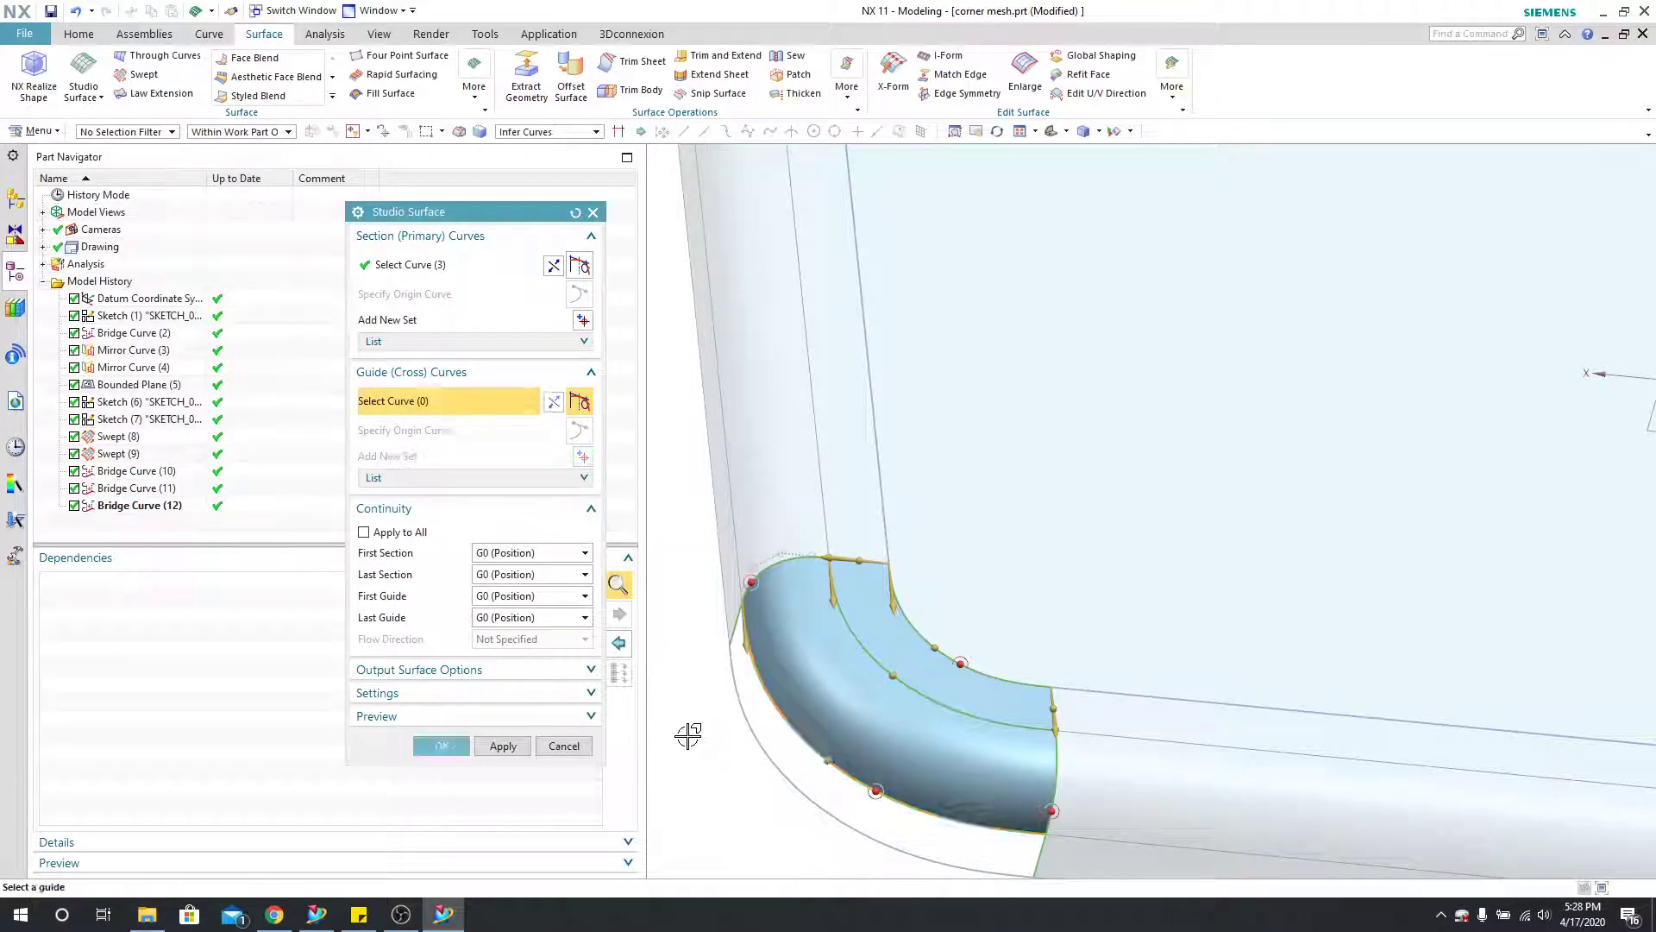
{"action": "left_click", "coordinate": [729, 660]}
{"action": "scroll", "coordinate": [727, 658], "scroll_direction": "down", "scroll_amount": 3}
{"action": "middle_click_drag", "start_coordinate": [727, 658], "coordinate": [789, 671]}
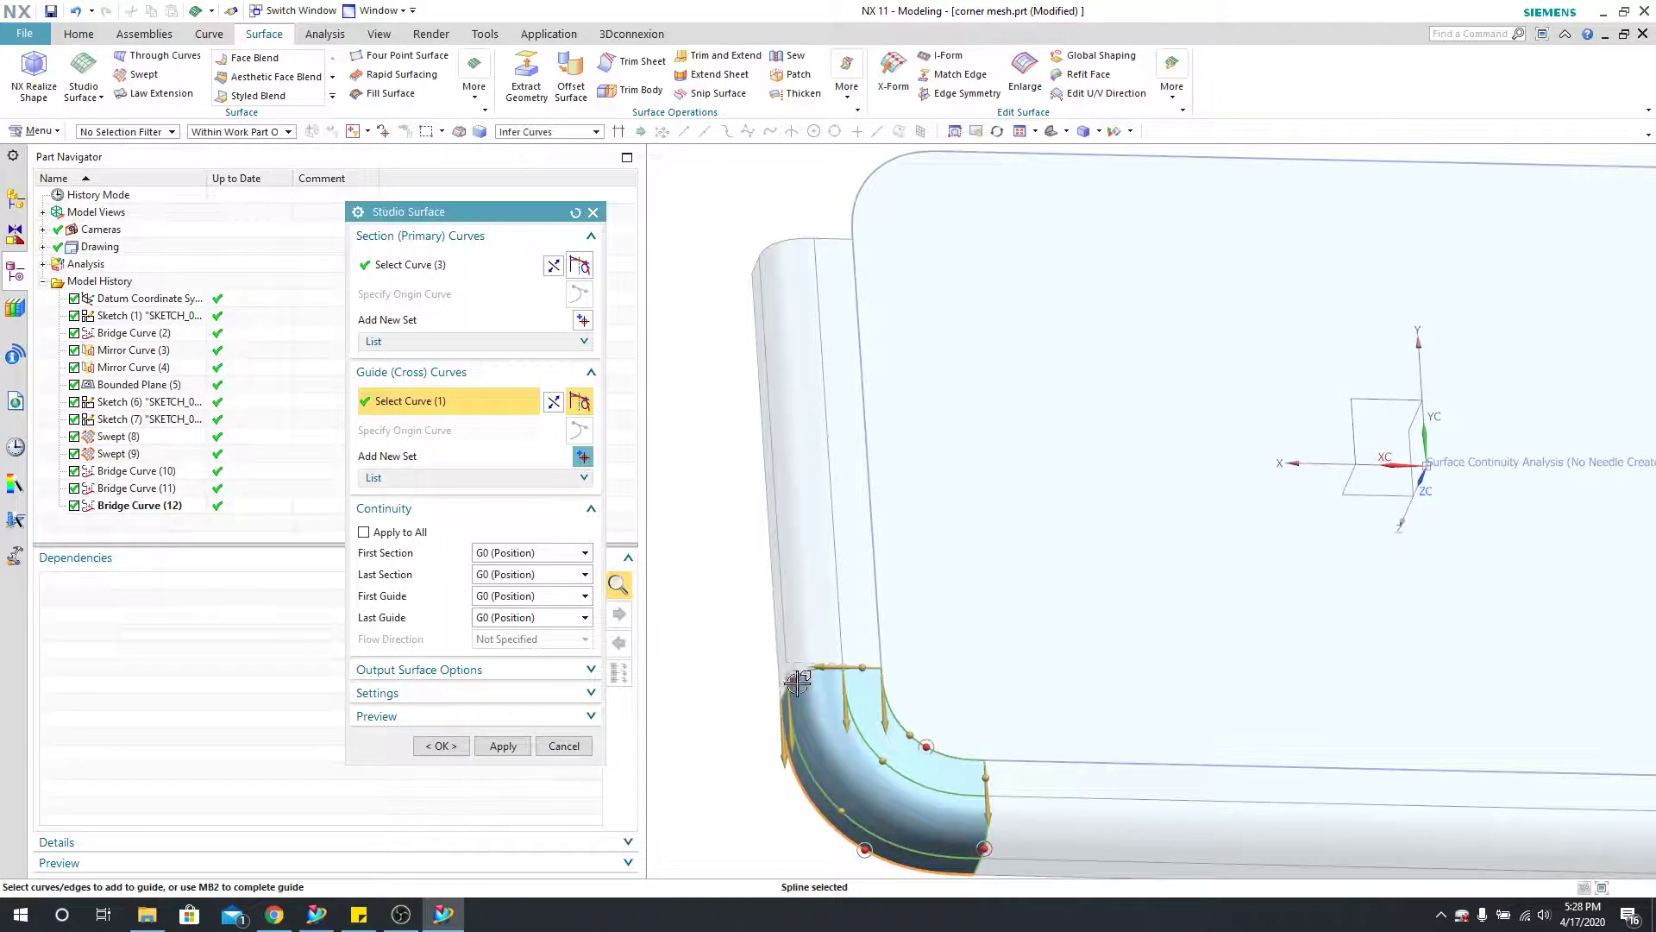
Step: Set the first section's continuity to G2 (Curvature) with the three faces of the swept surface at the Sketch (7) profile
{"action": "scroll", "coordinate": [789, 671], "scroll_direction": "up", "scroll_amount": 3}
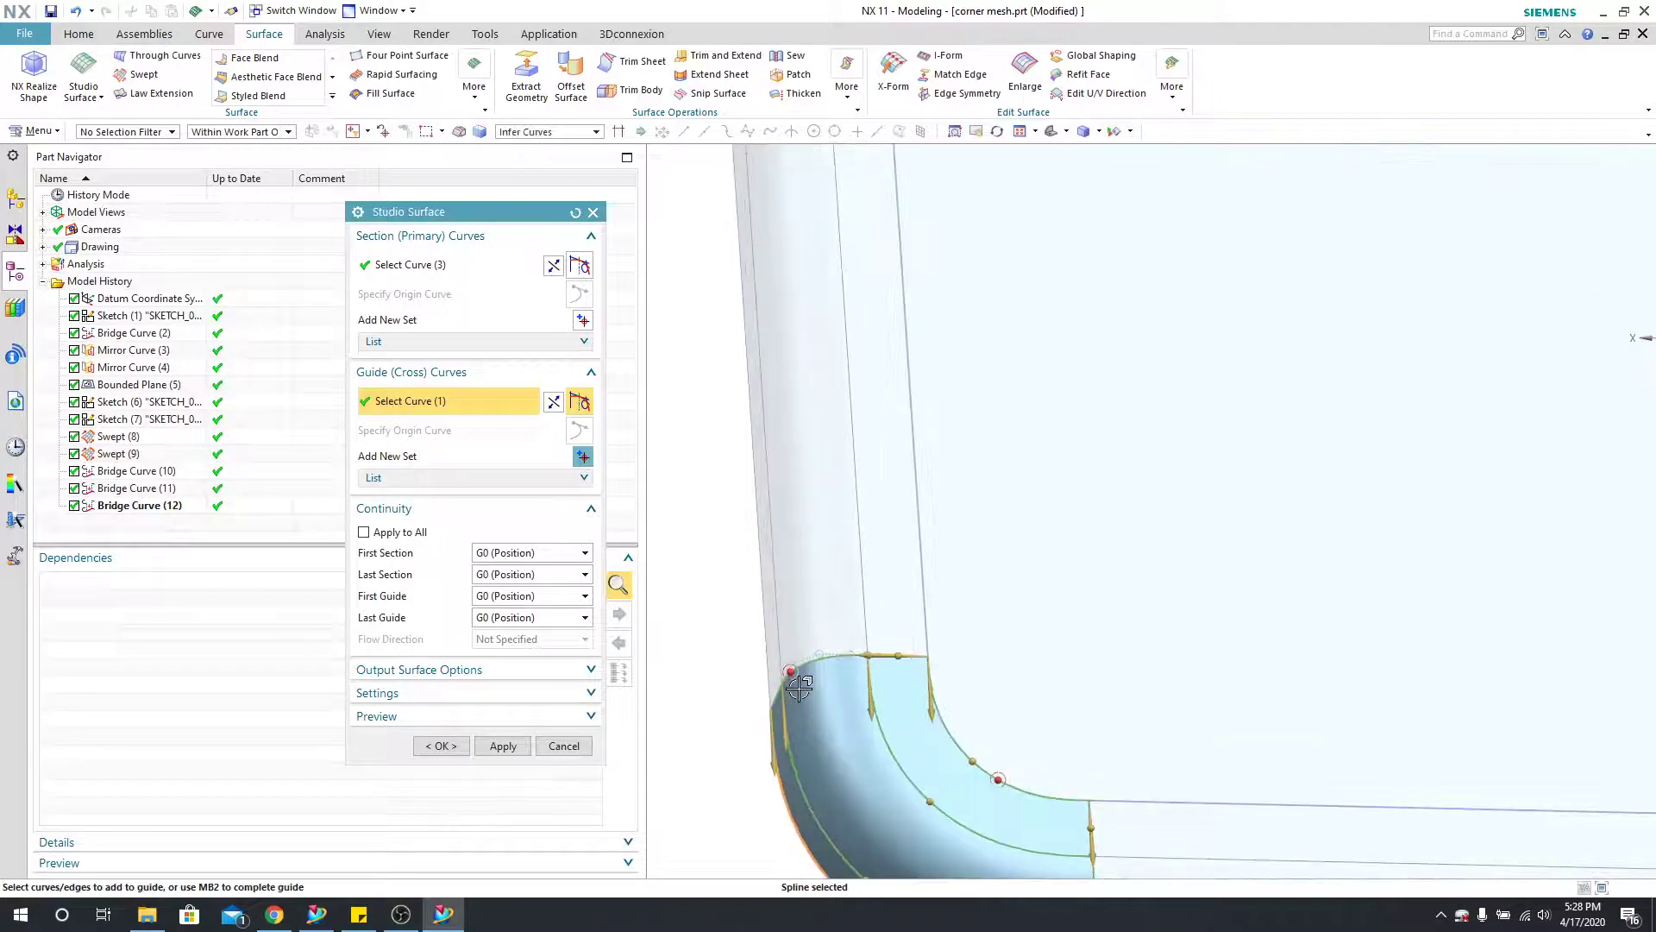
{"action": "left_click", "coordinate": [526, 553]}
{"action": "left_click", "coordinate": [474, 530]}
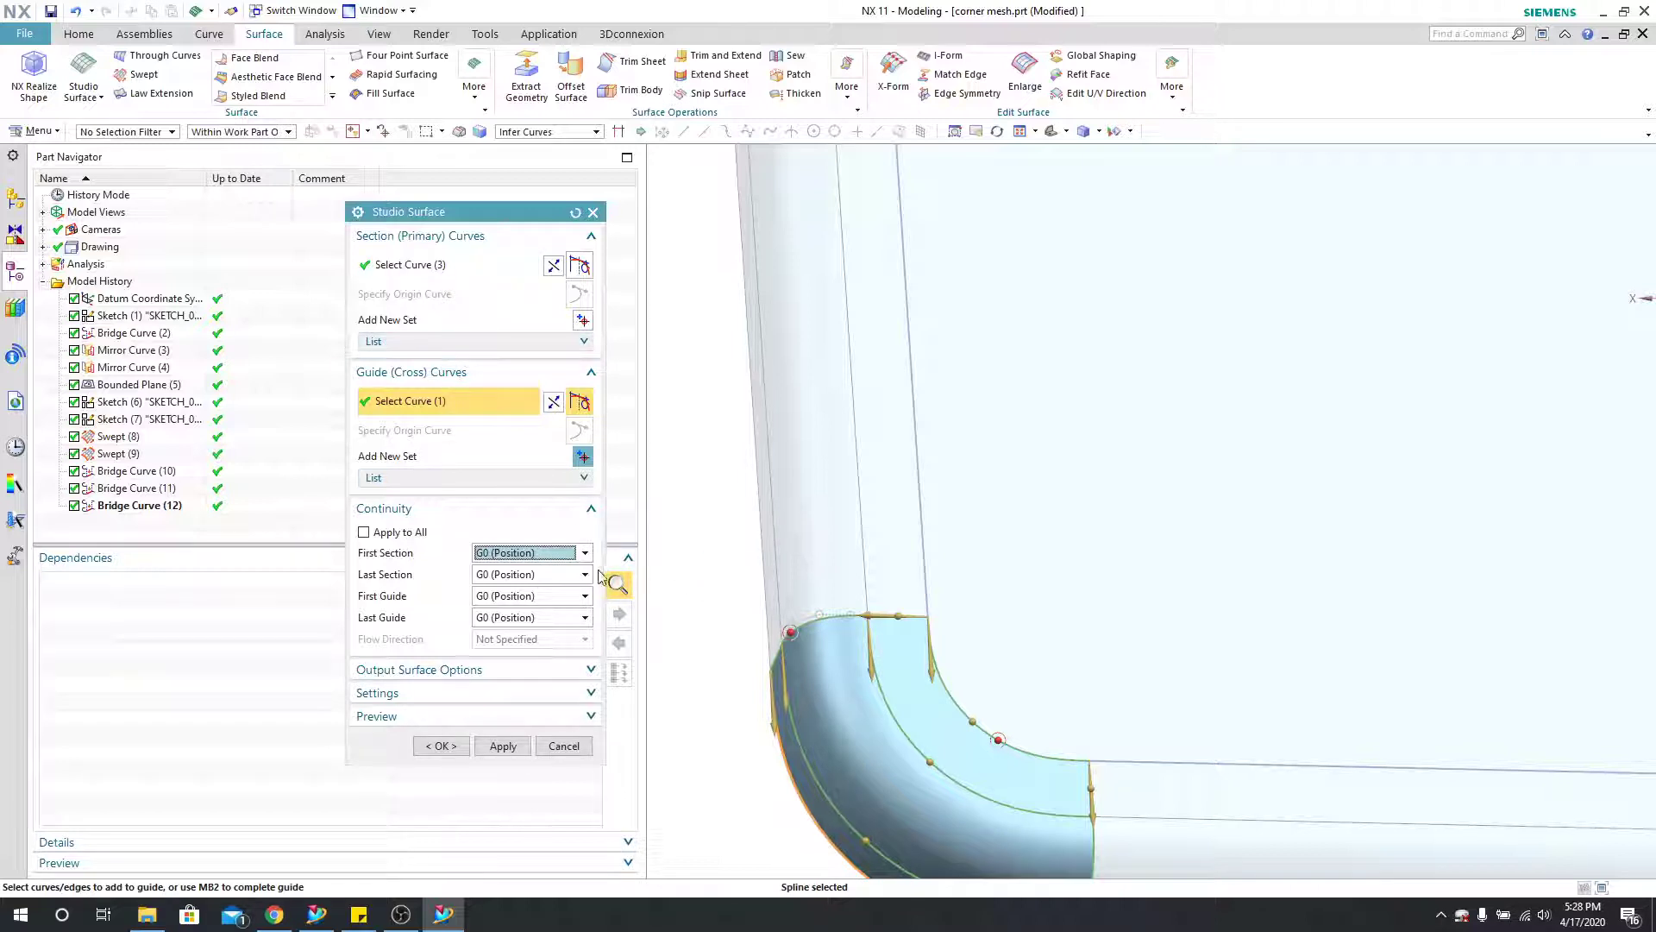
{"action": "left_click", "coordinate": [472, 342]}
{"action": "left_click", "coordinate": [446, 366]}
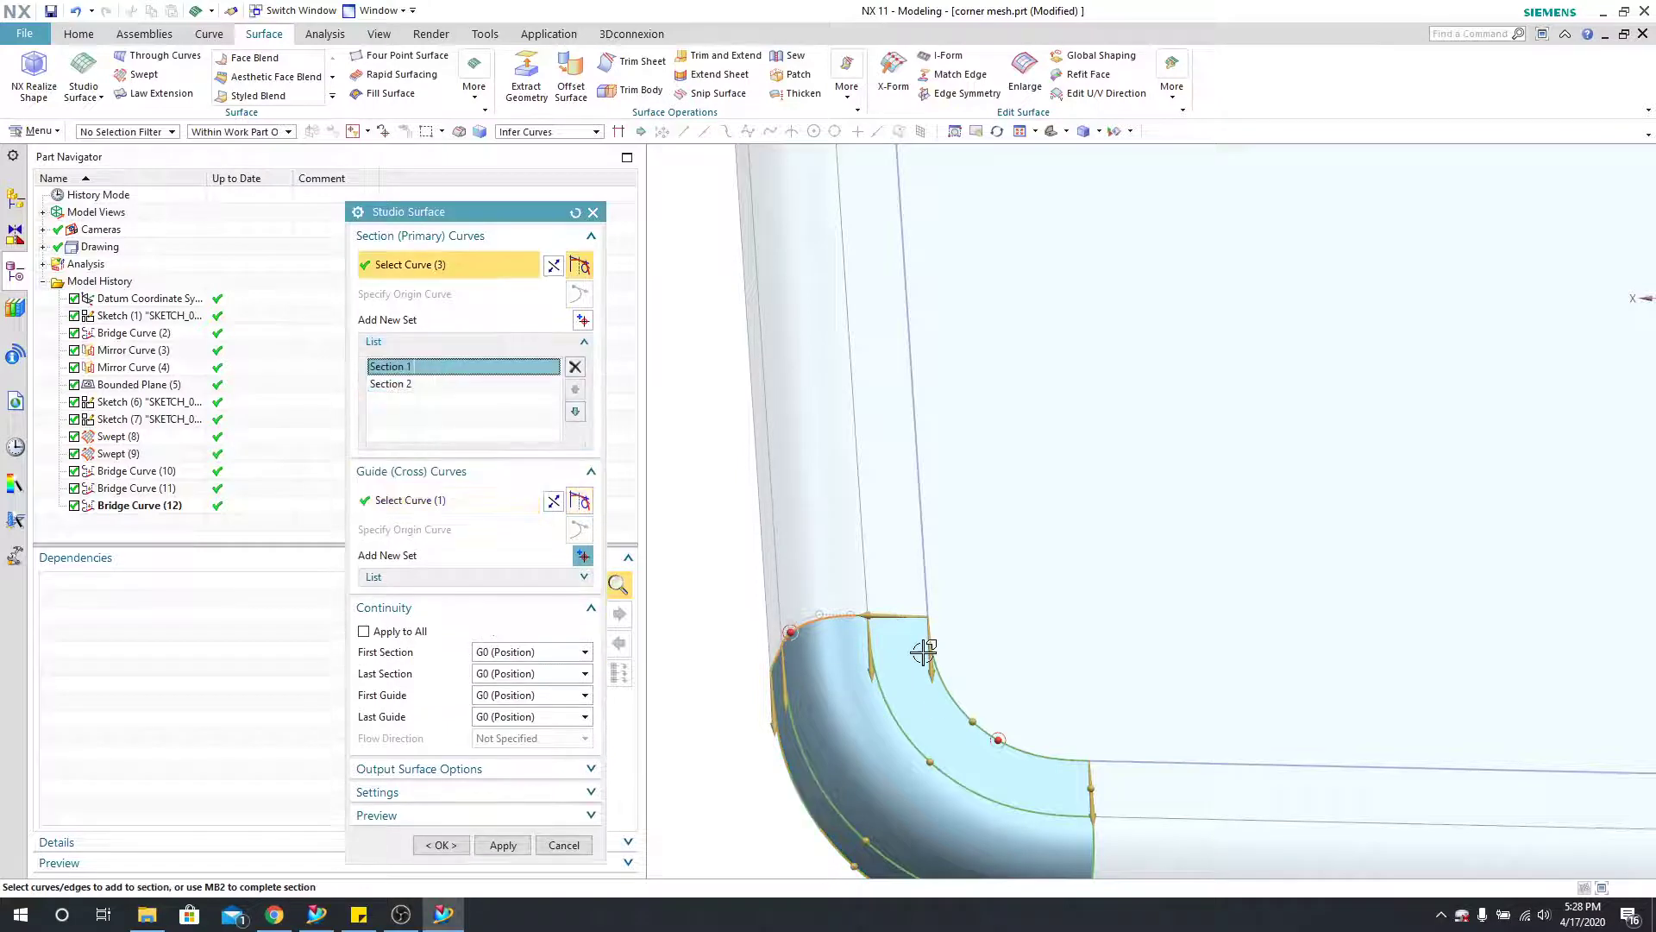
{"action": "left_click", "coordinate": [528, 652]}
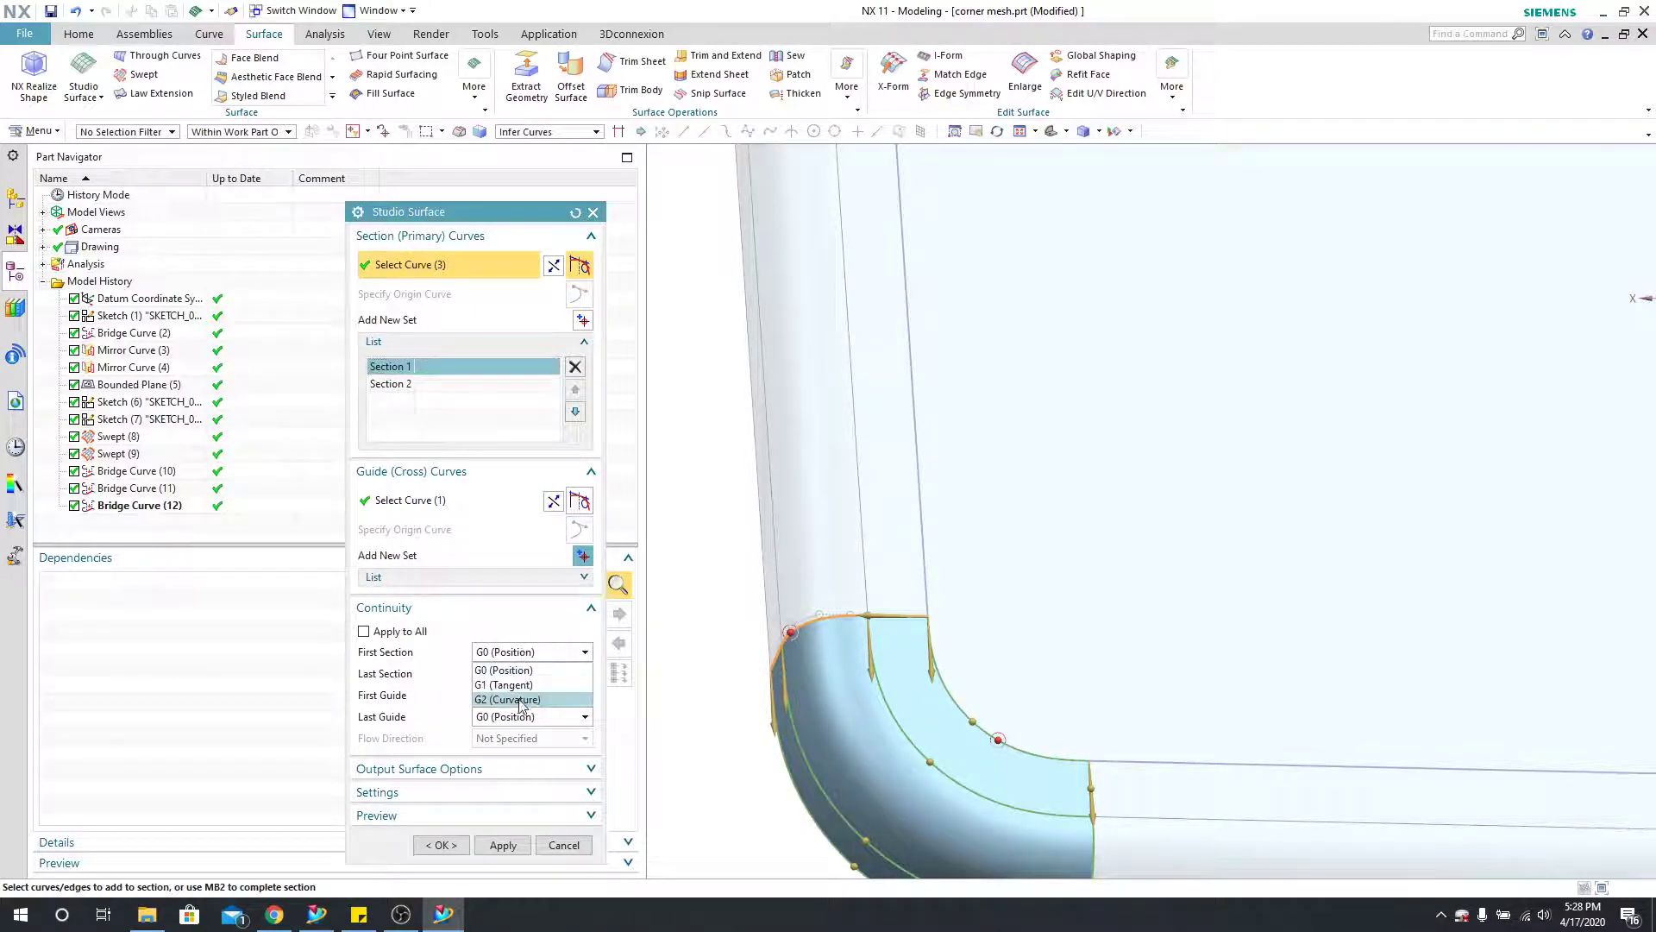
{"action": "left_click", "coordinate": [518, 695]}
{"action": "left_click", "coordinate": [841, 556]}
{"action": "left_click", "coordinate": [891, 556]}
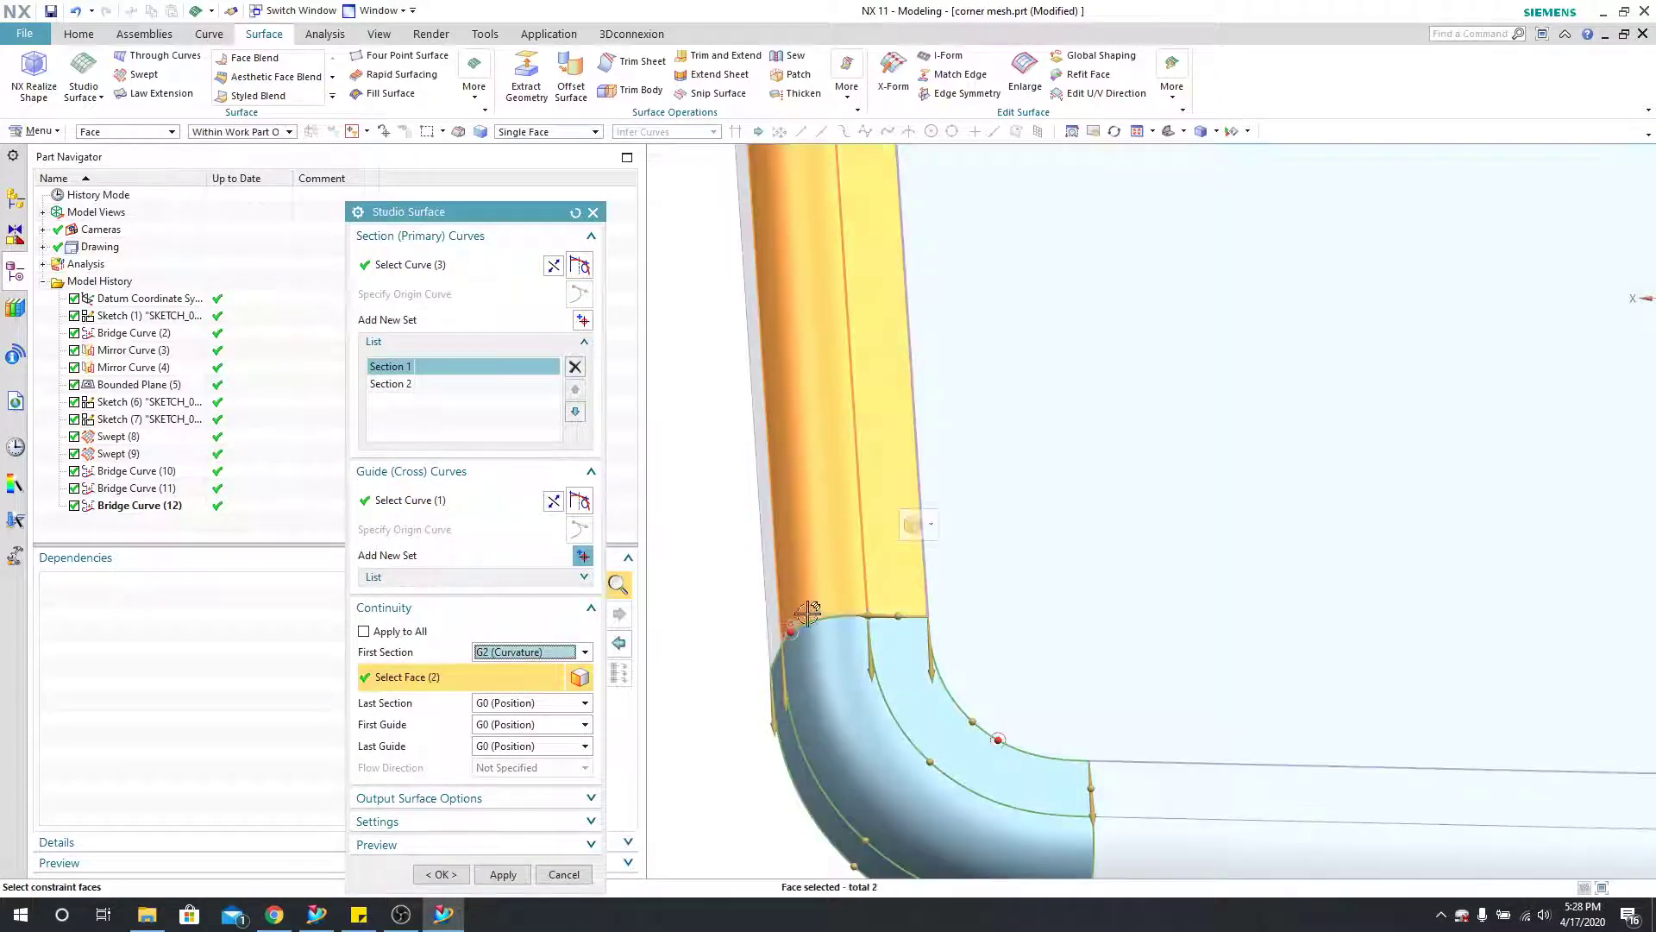
{"action": "left_click", "coordinate": [768, 614]}
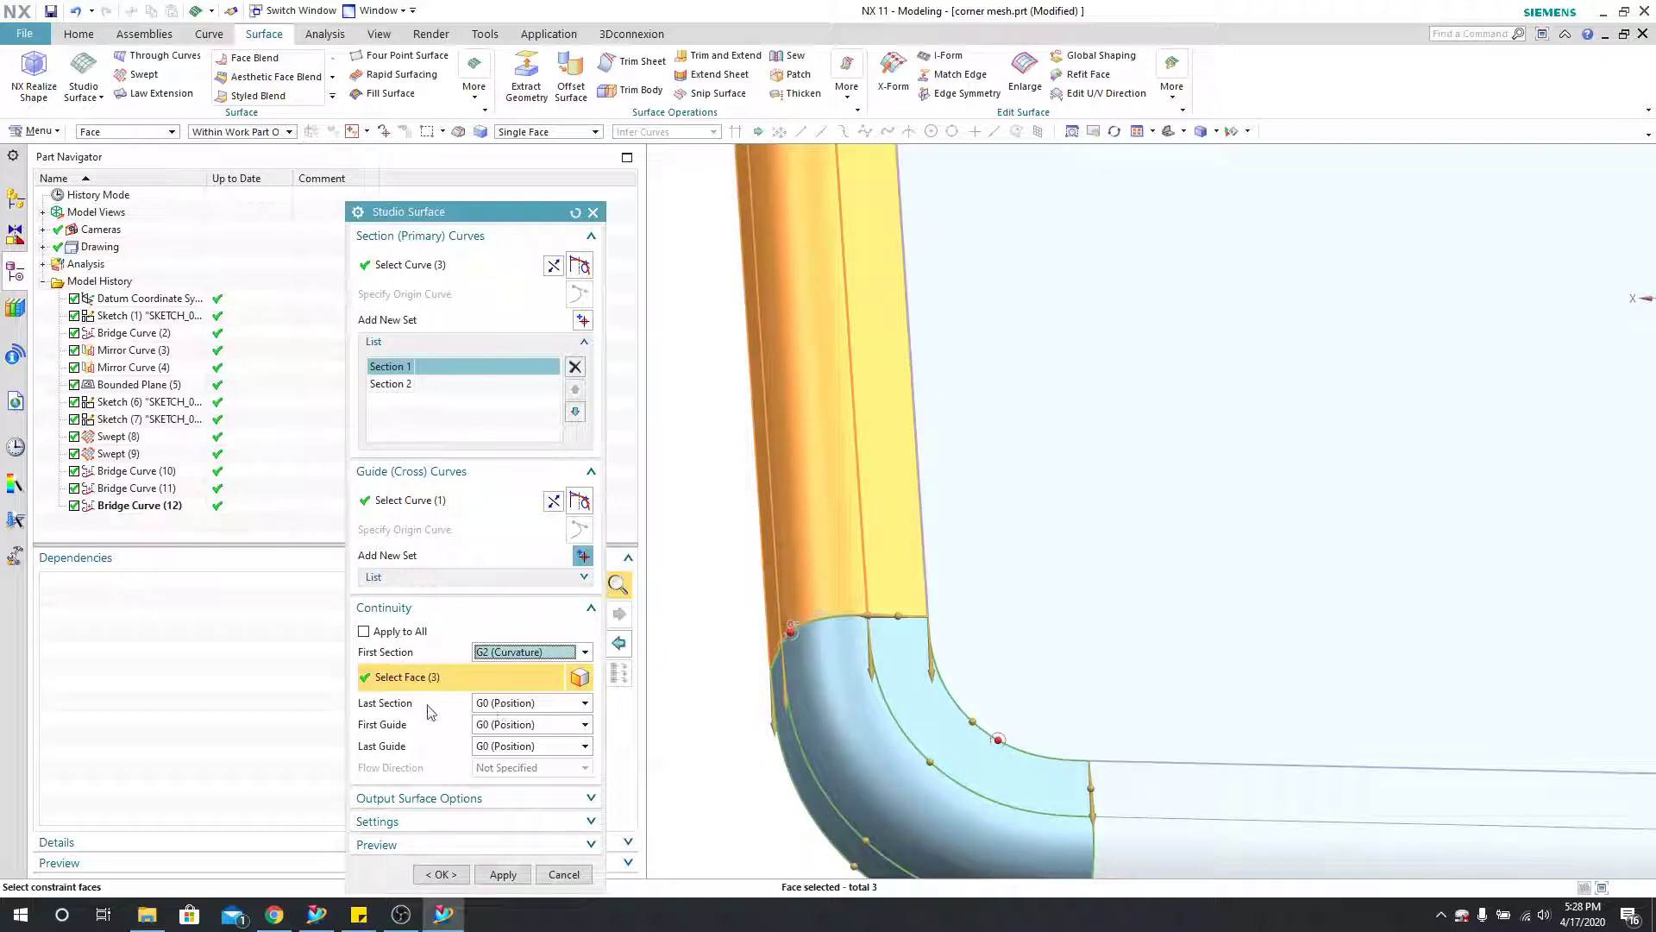
Step: Set the last section's continuity to G2 (Curvature) with the three faces of the swept surface at the Sketch (6) profile
{"action": "left_click", "coordinate": [489, 706]}
{"action": "left_click", "coordinate": [513, 751]}
{"action": "middle_click_drag", "start_coordinate": [1169, 769], "coordinate": [1081, 605], "text": "shift"}
{"action": "left_click", "coordinate": [1061, 621]}
{"action": "left_click", "coordinate": [1084, 682]}
{"action": "left_click", "coordinate": [1057, 771]}
Step: Set the first guide's continuity to G2 (Curvature) with the top plane, keep the last guide at G0, and create the Studio Surface
{"action": "left_click", "coordinate": [518, 727]}
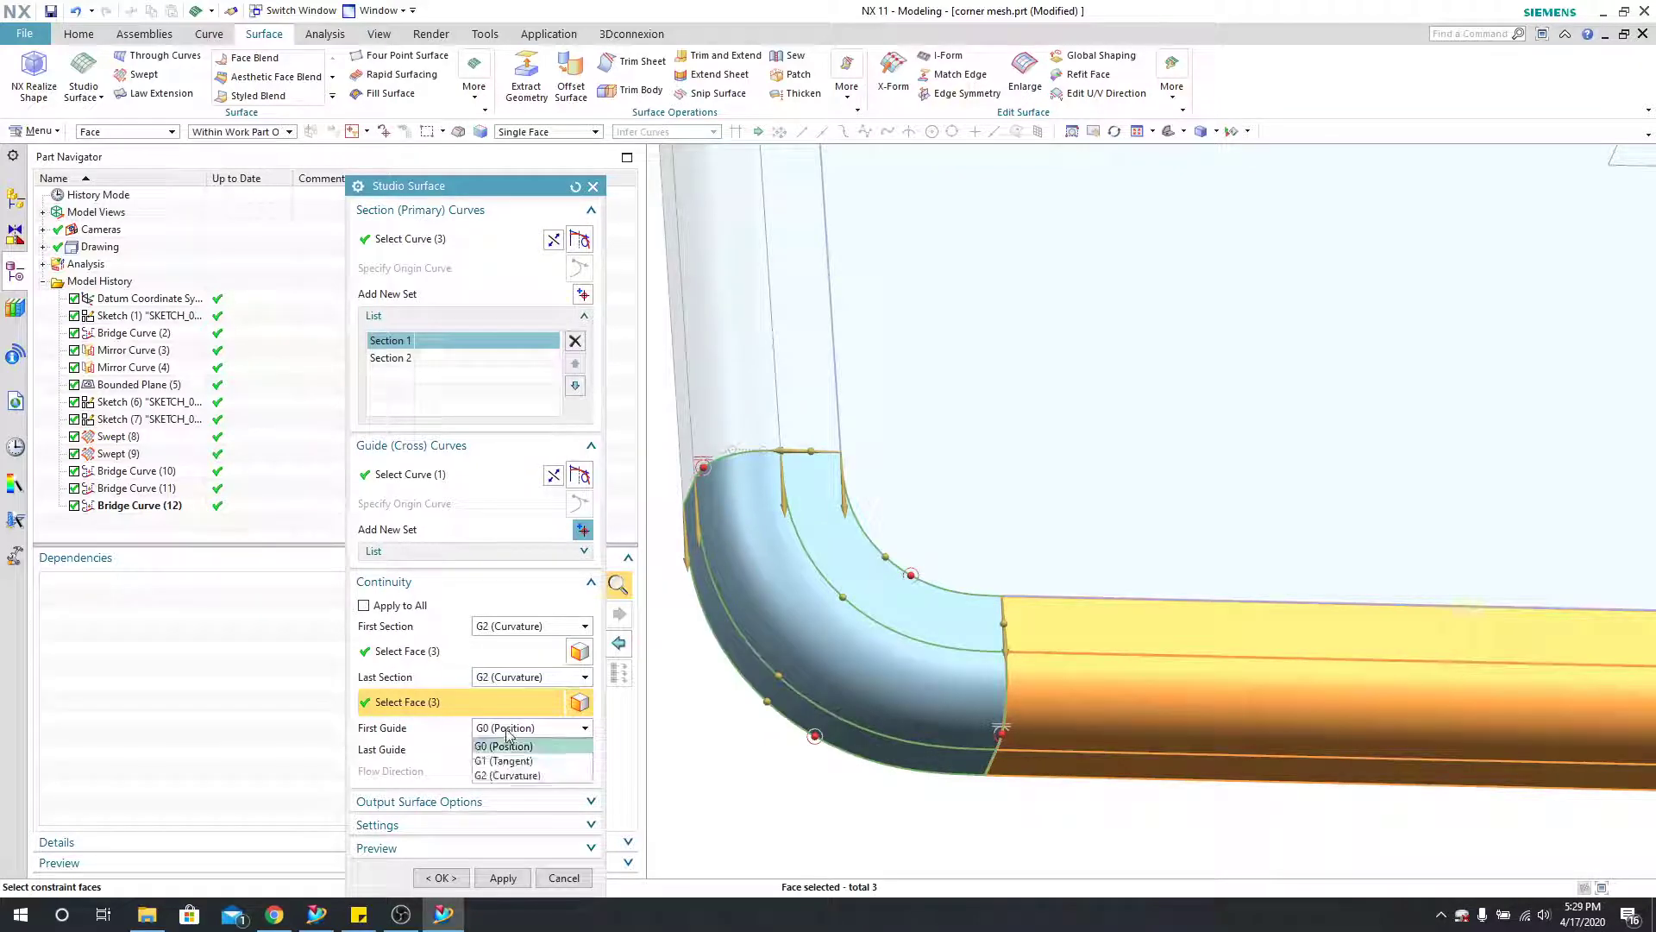
{"action": "left_click", "coordinate": [507, 776]}
{"action": "left_click", "coordinate": [1035, 483]}
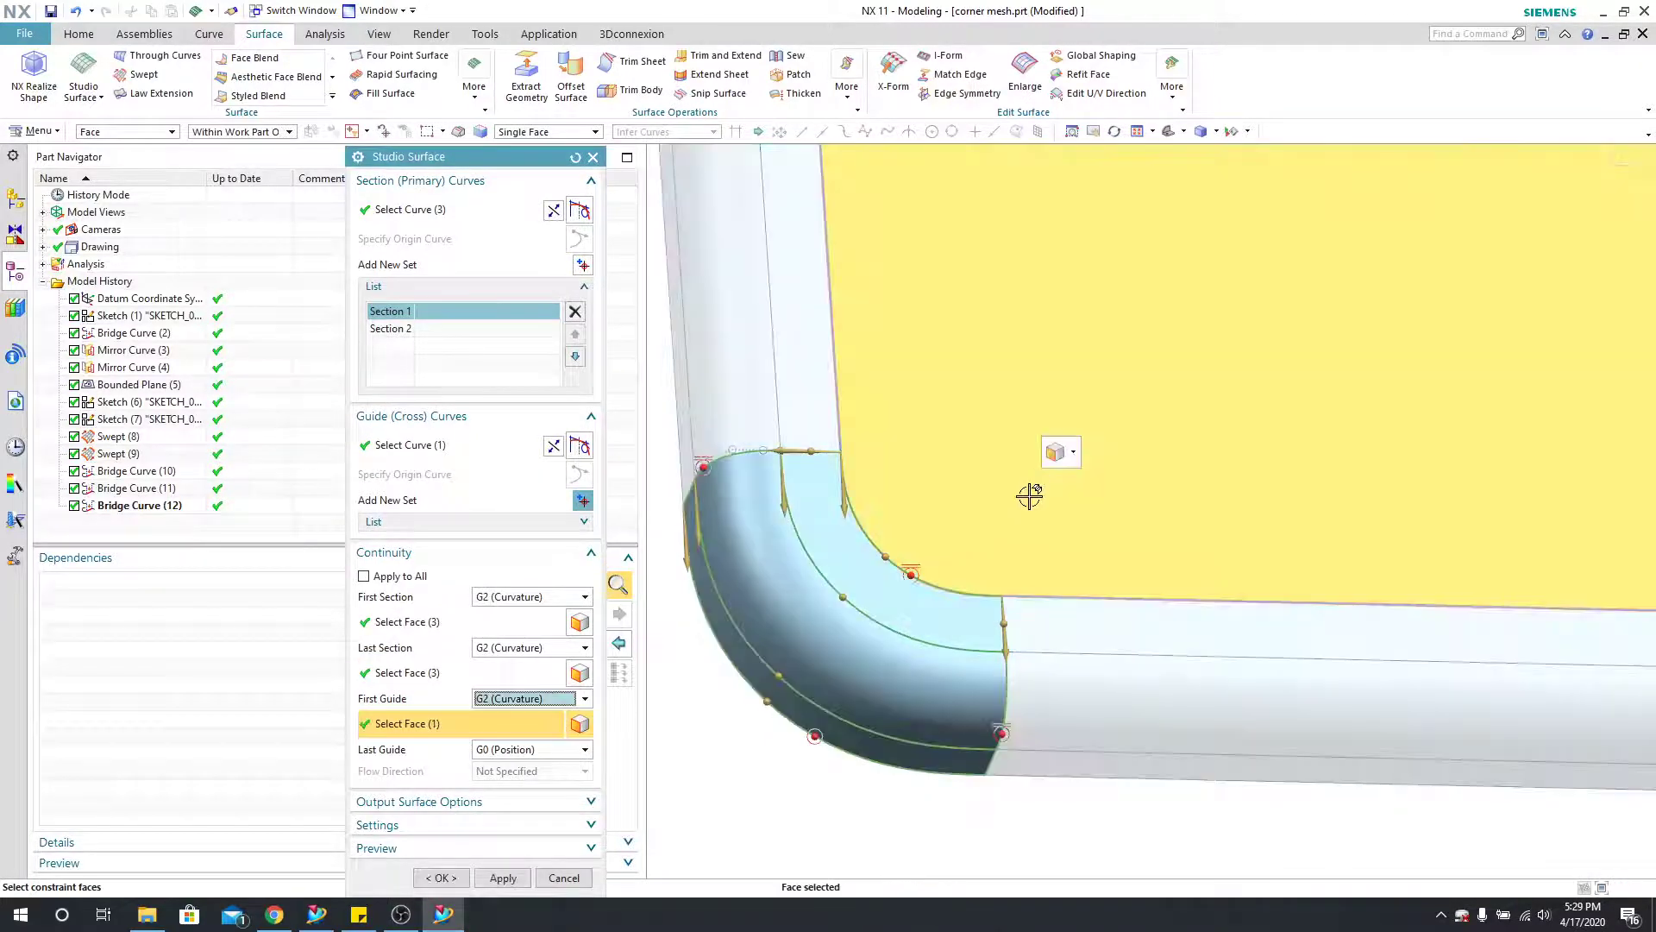
{"action": "middle_click_drag", "start_coordinate": [907, 746], "coordinate": [884, 716]}
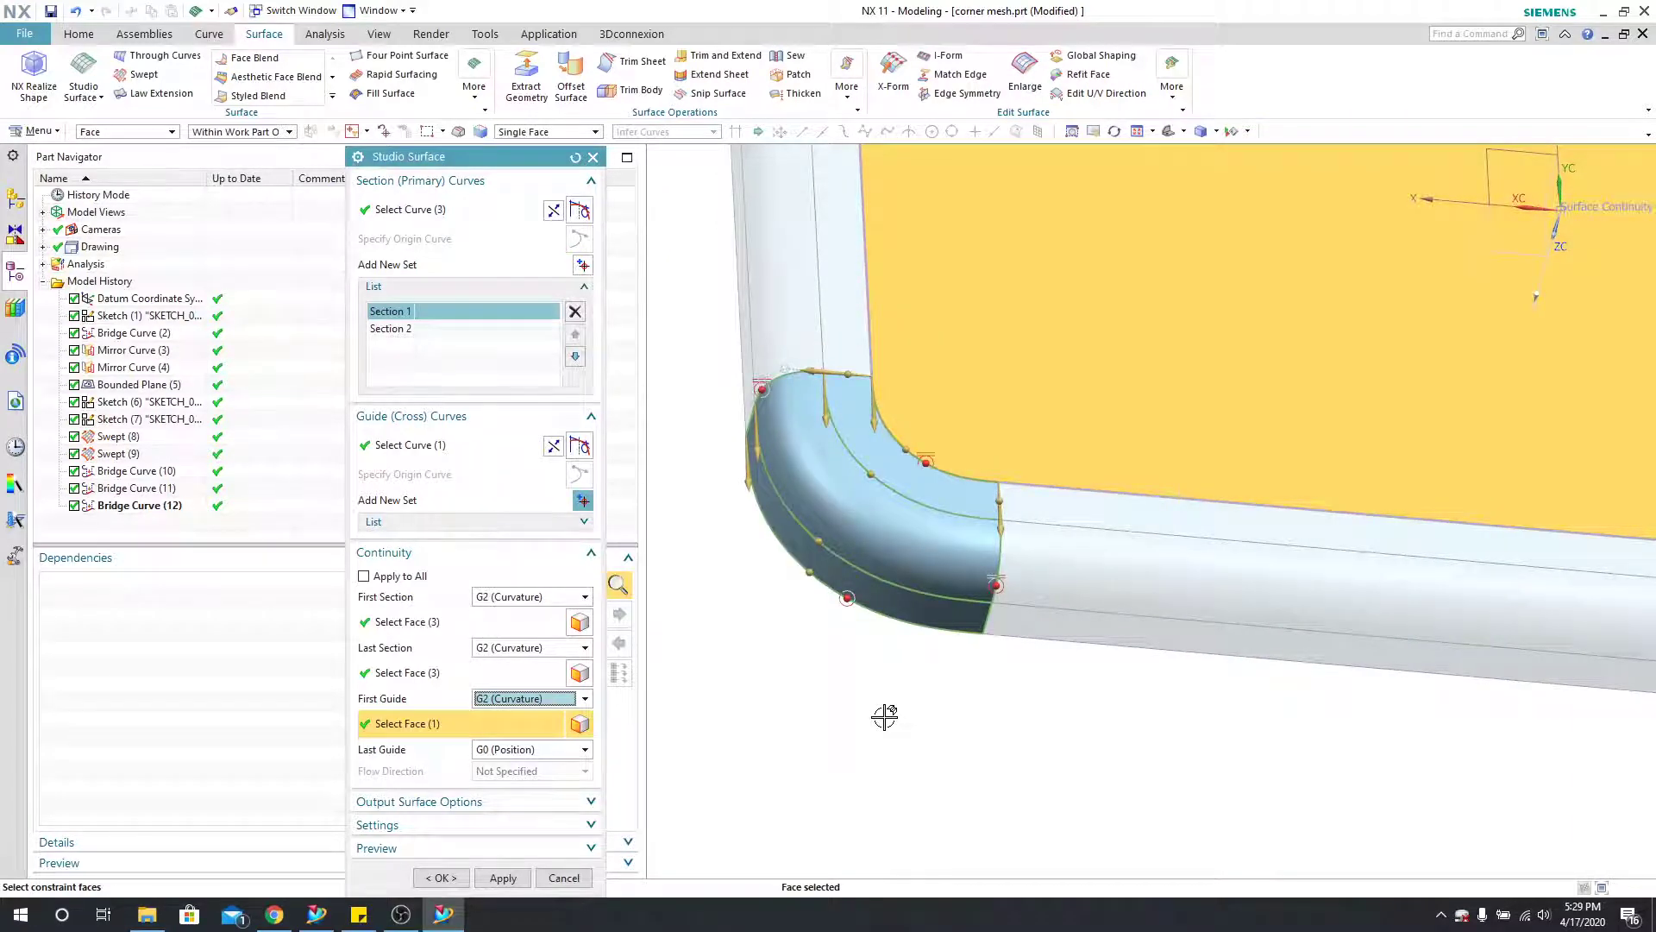
{"action": "scroll", "coordinate": [885, 716], "scroll_direction": "down", "scroll_amount": 2}
{"action": "middle_click_drag", "start_coordinate": [863, 723], "coordinate": [794, 702]}
{"action": "left_click", "coordinate": [440, 877]}
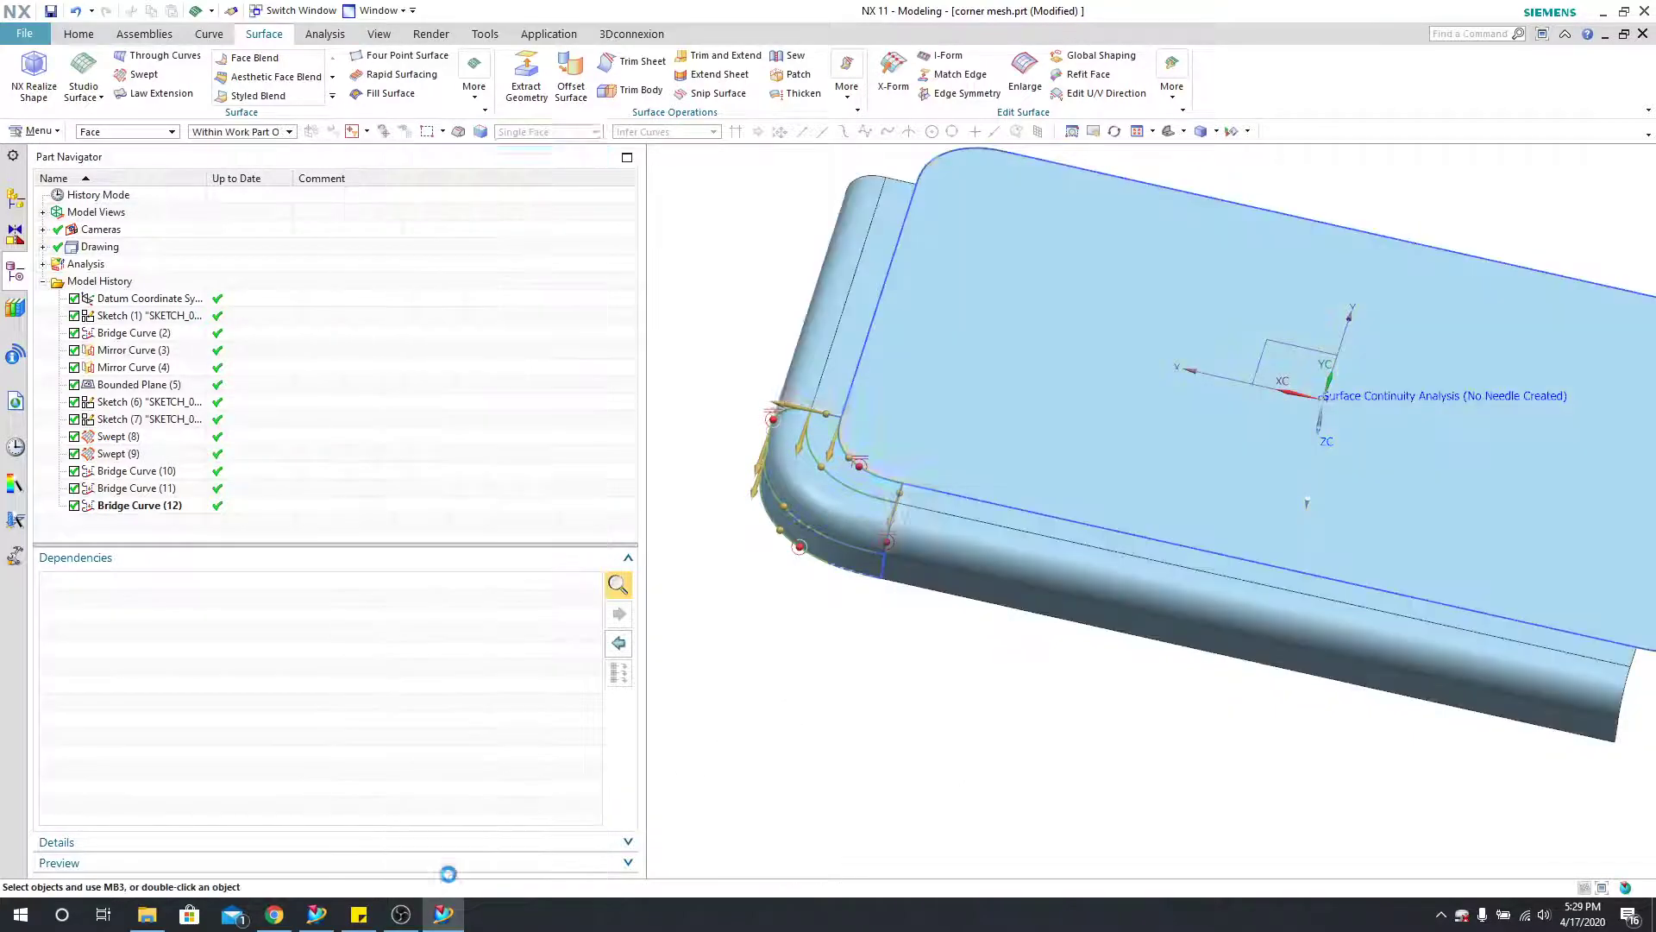
Step: Show the poles of the corner Studio Surface, examine their layout from several angles and clear the selection
{"action": "scroll", "coordinate": [810, 583], "scroll_direction": "up", "scroll_amount": 2}
{"action": "left_click", "coordinate": [876, 536]}
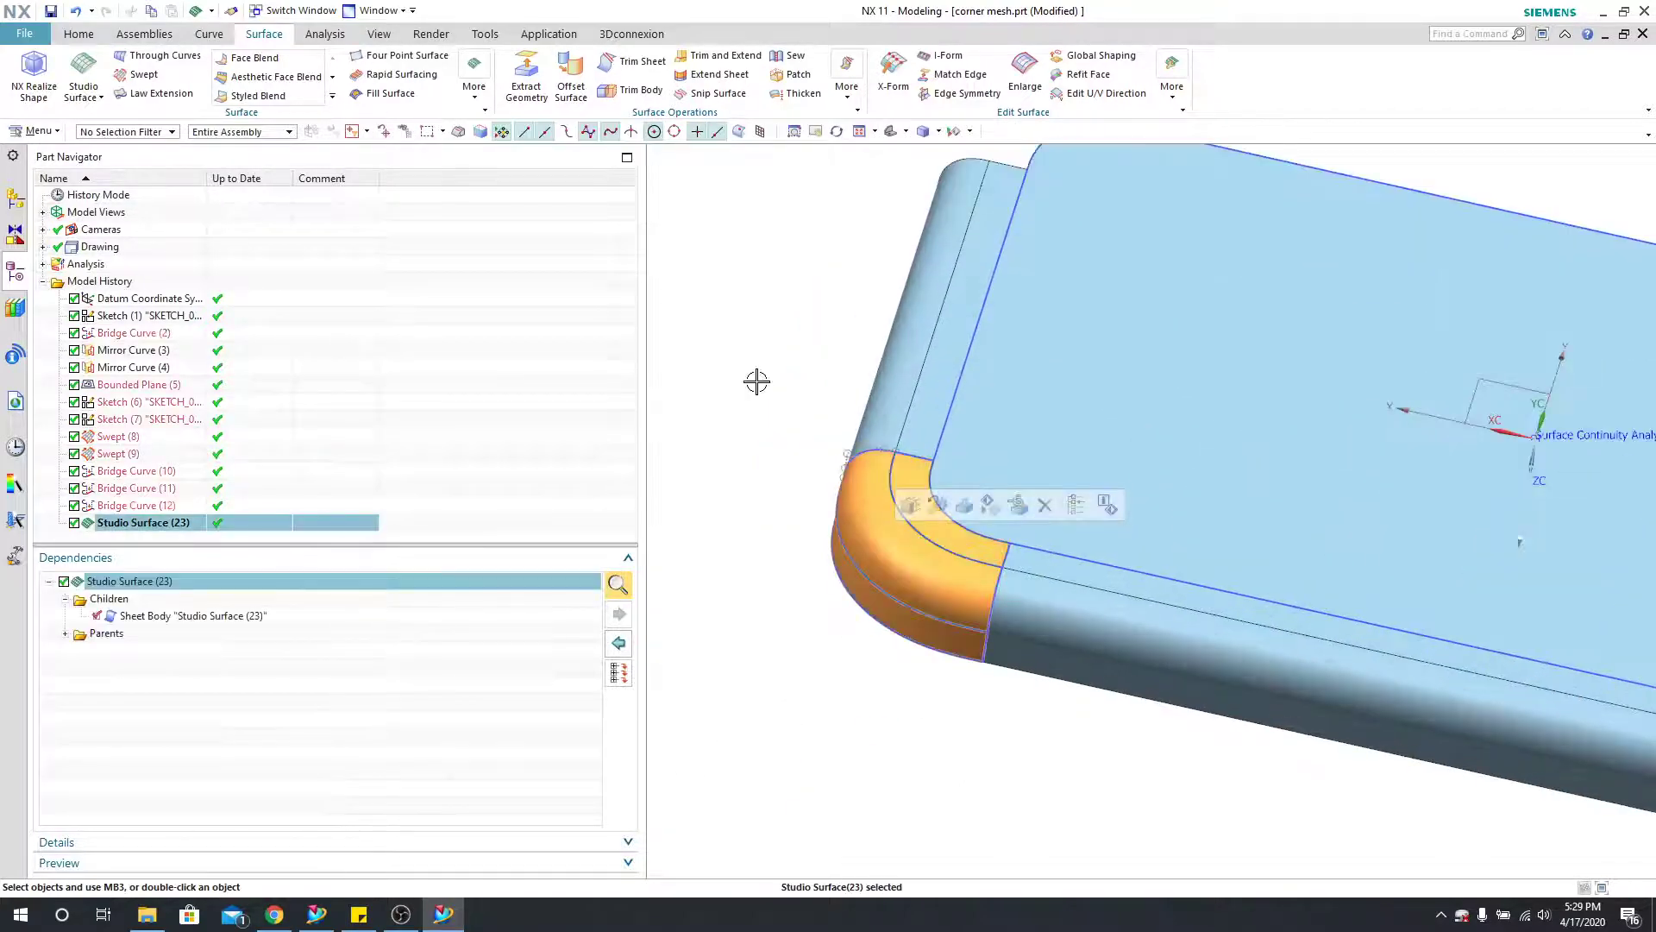
{"action": "left_click", "coordinate": [325, 35]}
{"action": "left_click", "coordinate": [261, 73]}
{"action": "scroll", "coordinate": [813, 433], "scroll_direction": "up", "scroll_amount": 2}
{"action": "scroll", "coordinate": [972, 535], "scroll_direction": "up", "scroll_amount": 2}
{"action": "middle_click_drag", "start_coordinate": [1031, 552], "coordinate": [1003, 611]}
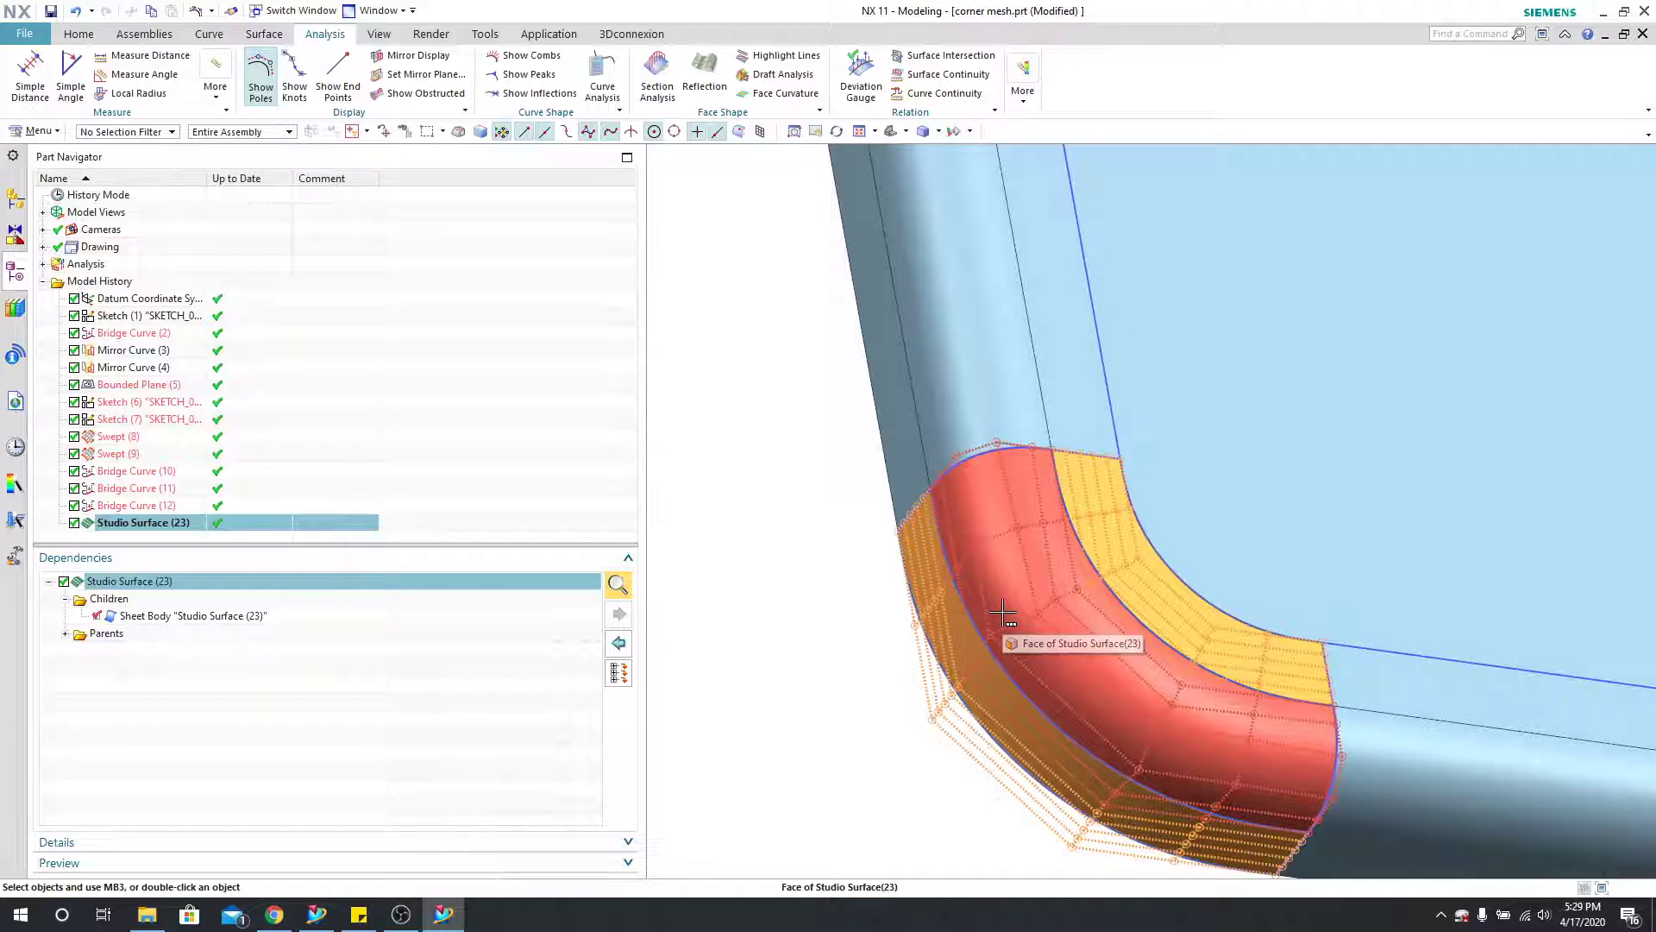
{"action": "middle_click_drag", "start_coordinate": [1003, 612], "coordinate": [854, 621]}
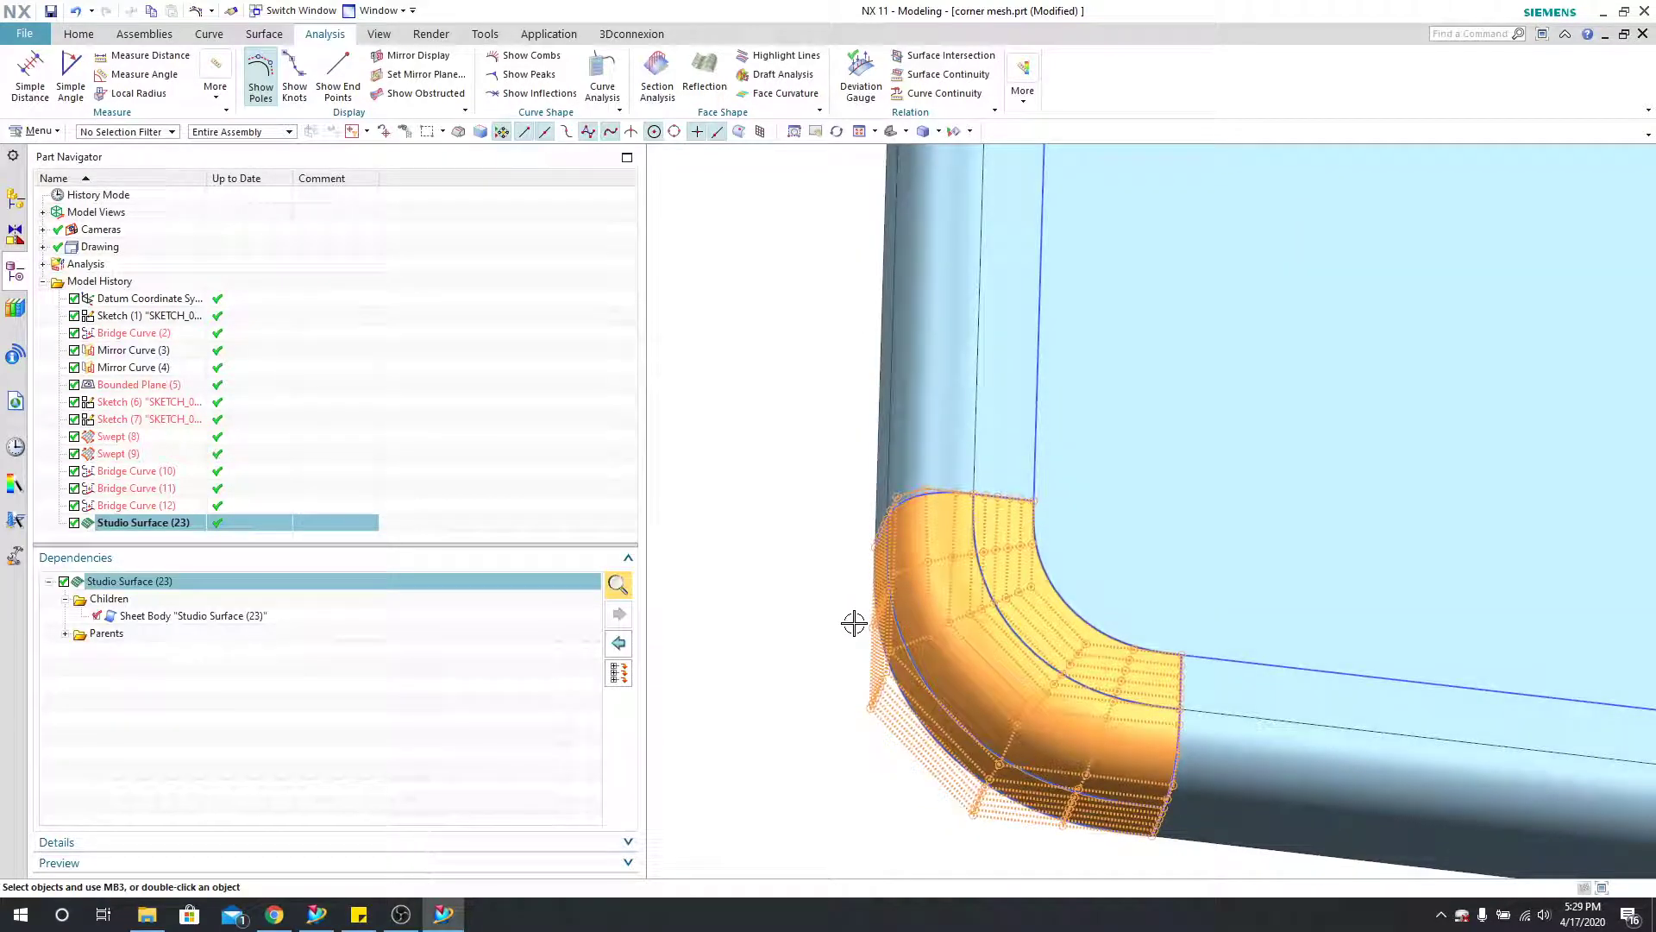
{"action": "middle_click_drag", "start_coordinate": [839, 606], "coordinate": [846, 598]}
{"action": "key", "text": "Escape"}
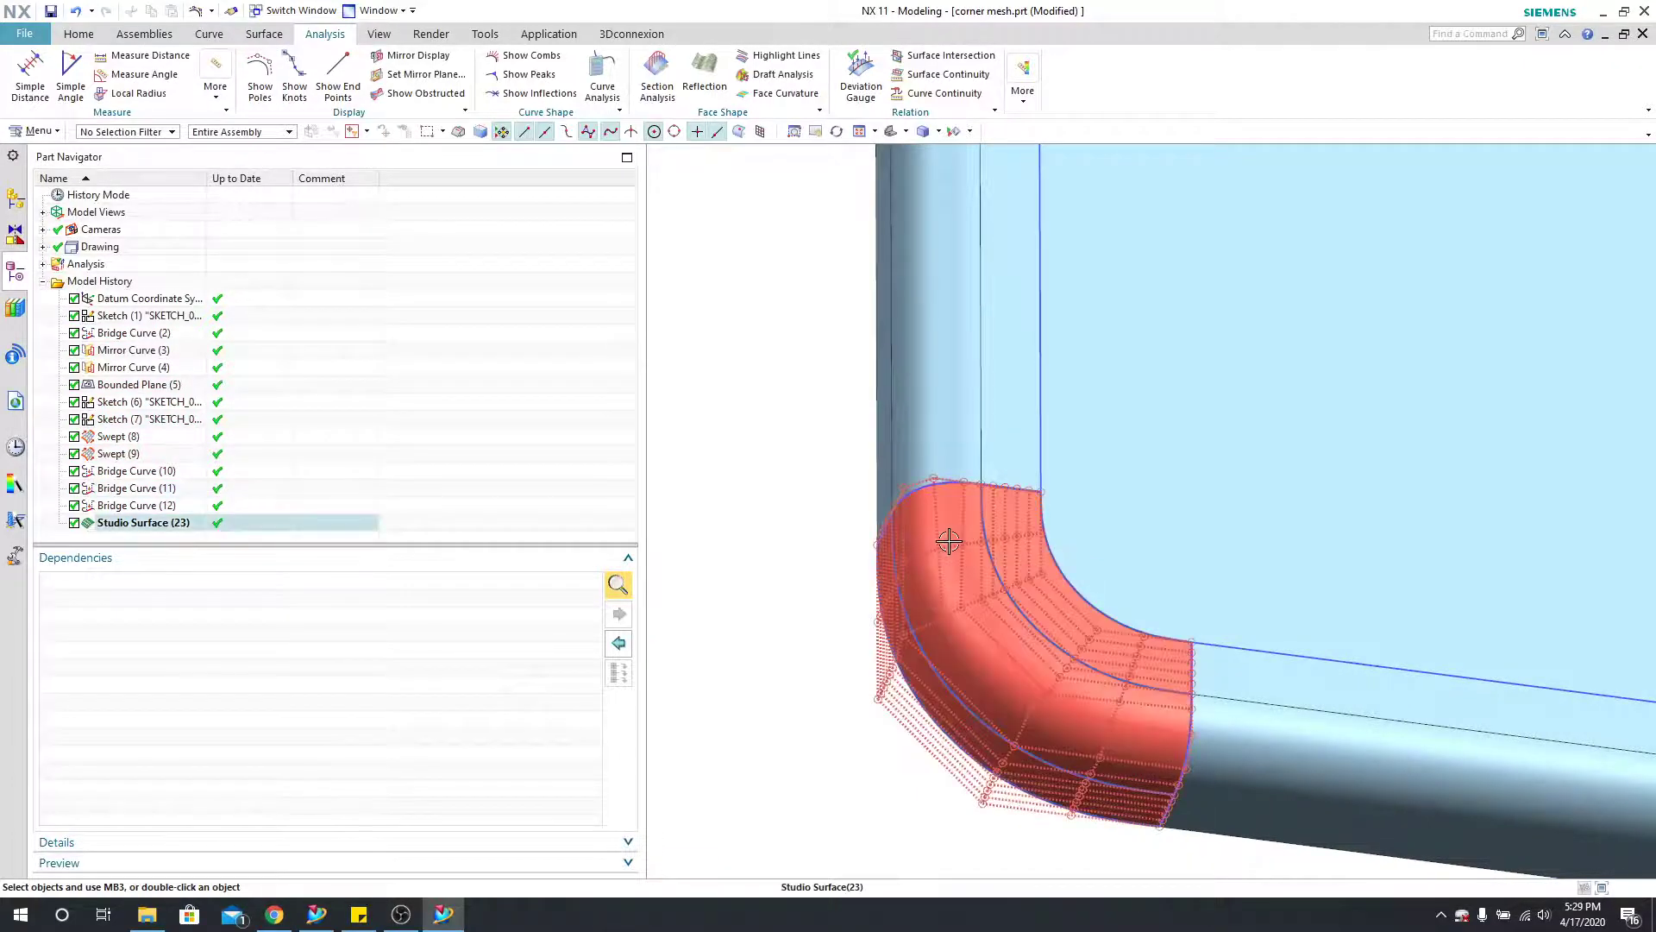
Step: Start a Multiface Surface Continuity check between the corner Studio Surface and the adjoining rounded face of Swept (9)
{"action": "scroll", "coordinate": [905, 611], "scroll_direction": "down", "scroll_amount": 1}
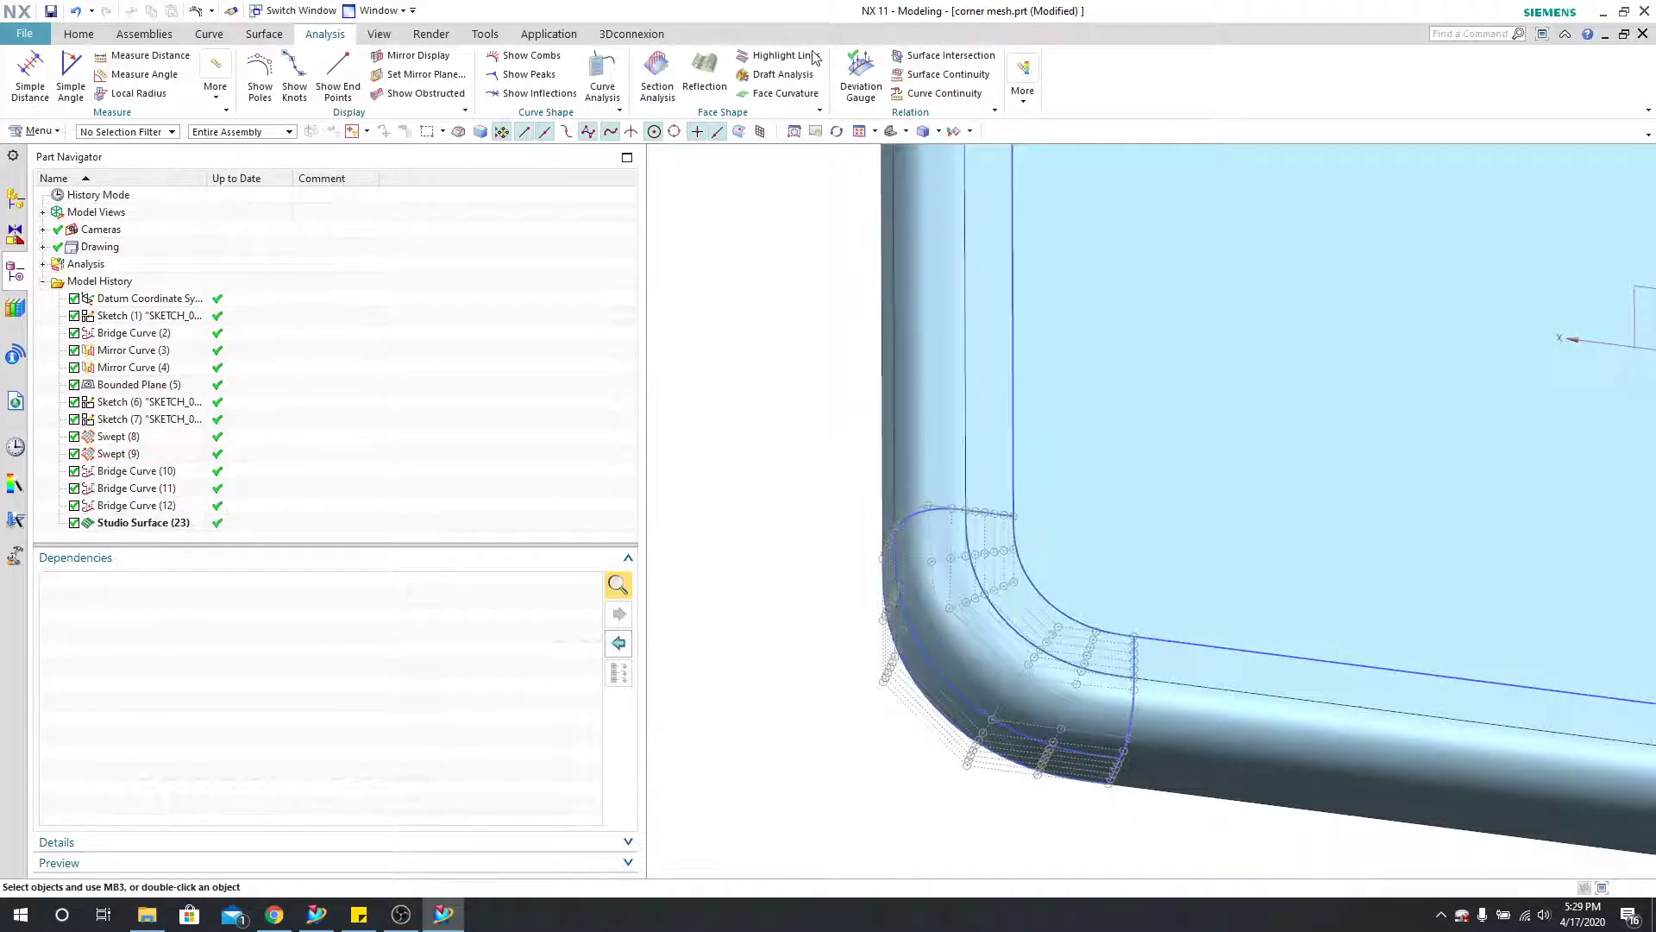
{"action": "left_click", "coordinate": [941, 76]}
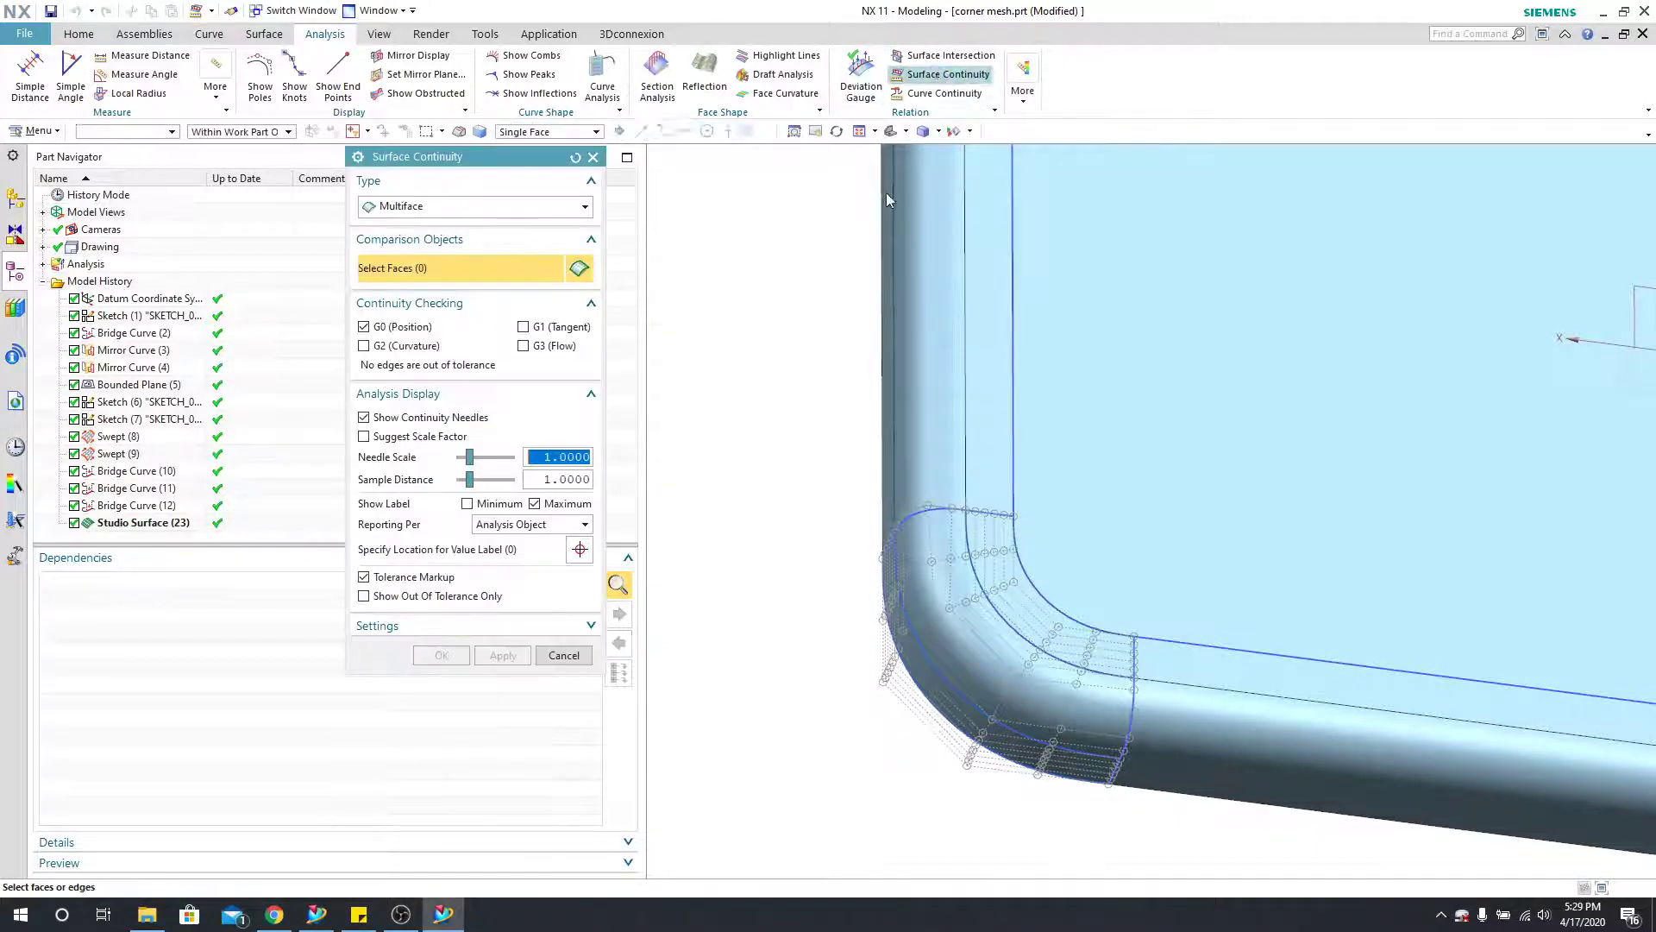
{"action": "left_click", "coordinate": [996, 643]}
{"action": "left_click", "coordinate": [945, 465]}
{"action": "middle_click_drag", "start_coordinate": [828, 584], "coordinate": [816, 708]}
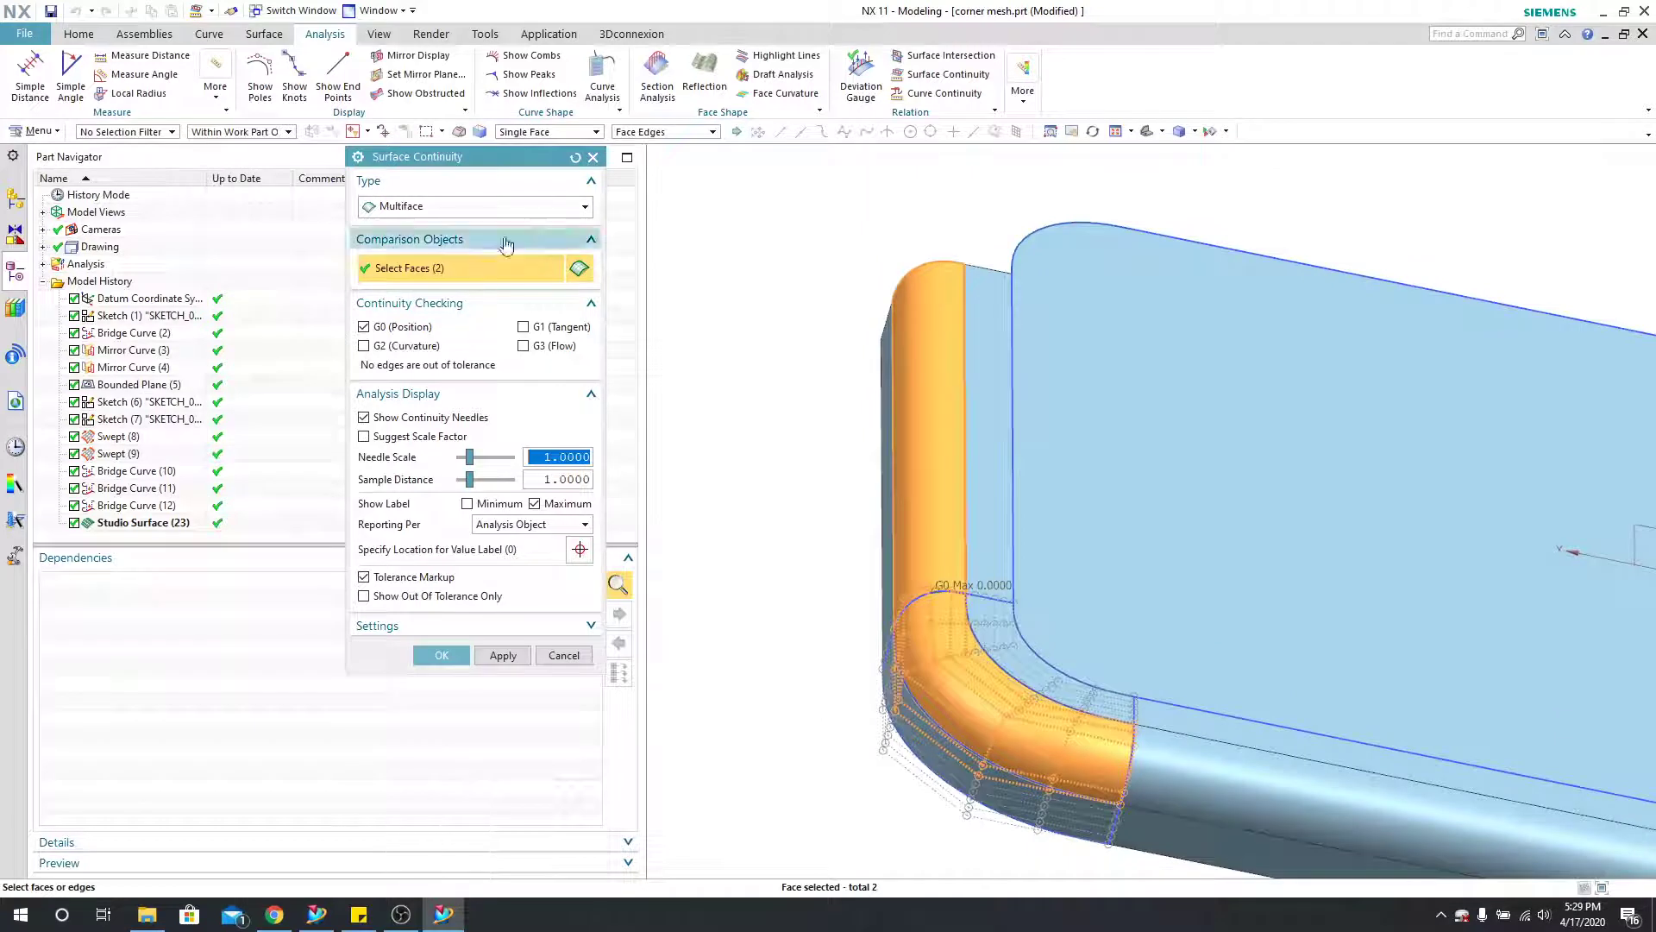
{"action": "left_click_drag", "start_coordinate": [410, 156], "coordinate": [584, 209]}
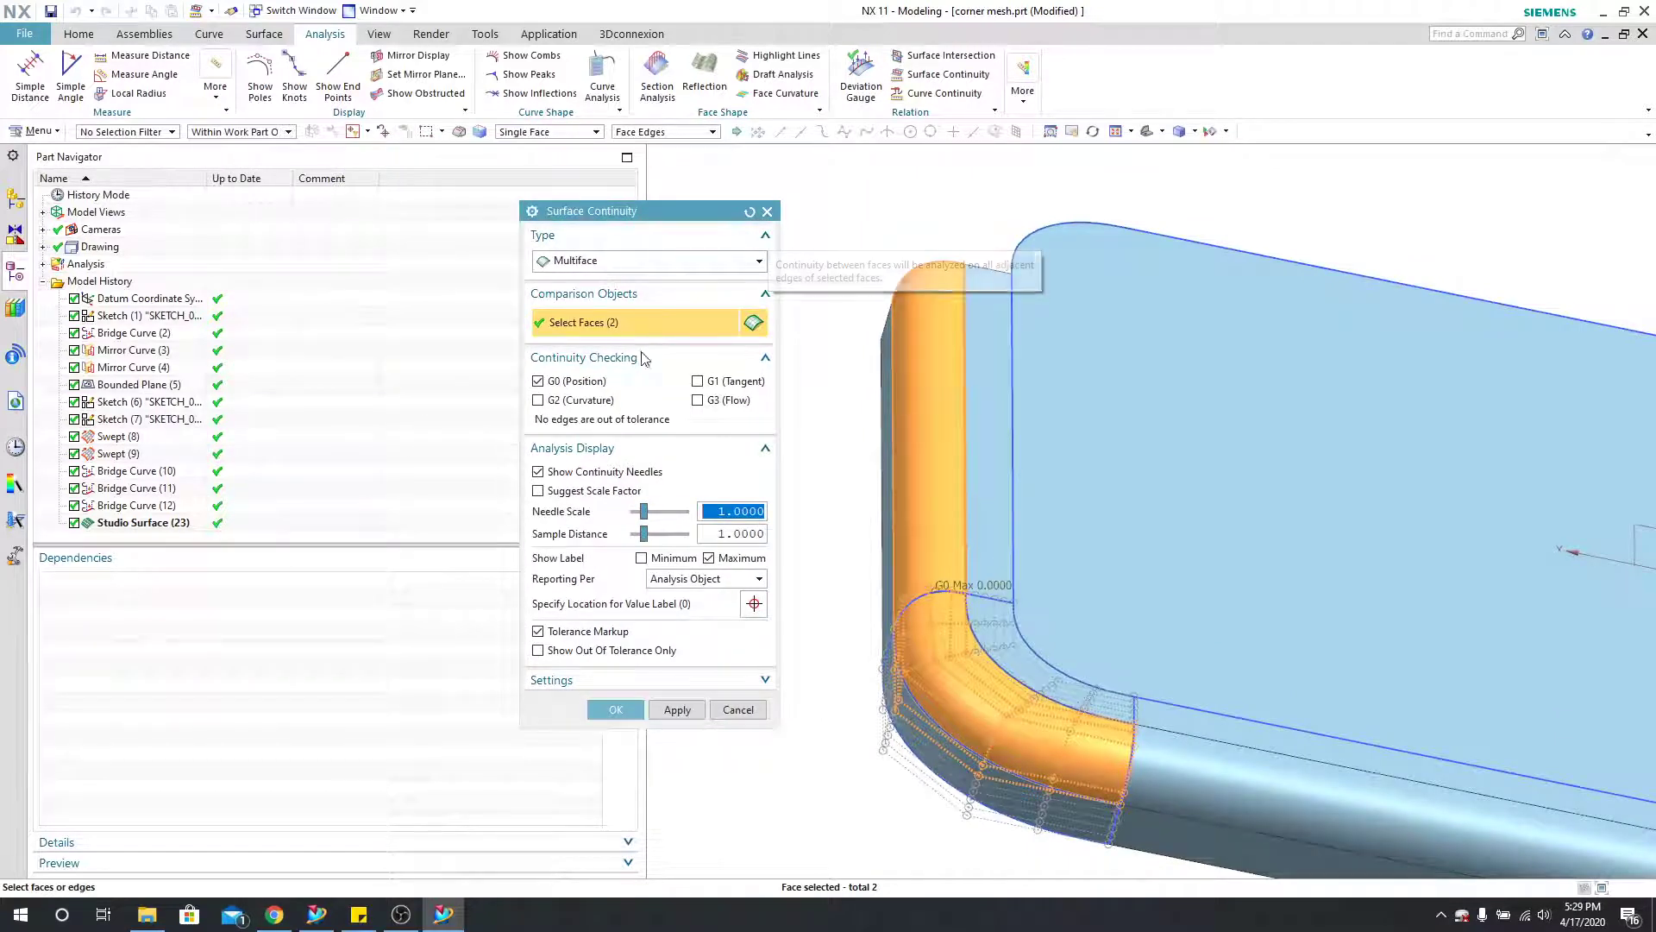
Step: Add G1 (Tangent) and G2 (Curvature) to the continuity check, enable Suggest Scale Factor, and create the analysis
{"action": "left_click", "coordinate": [698, 382]}
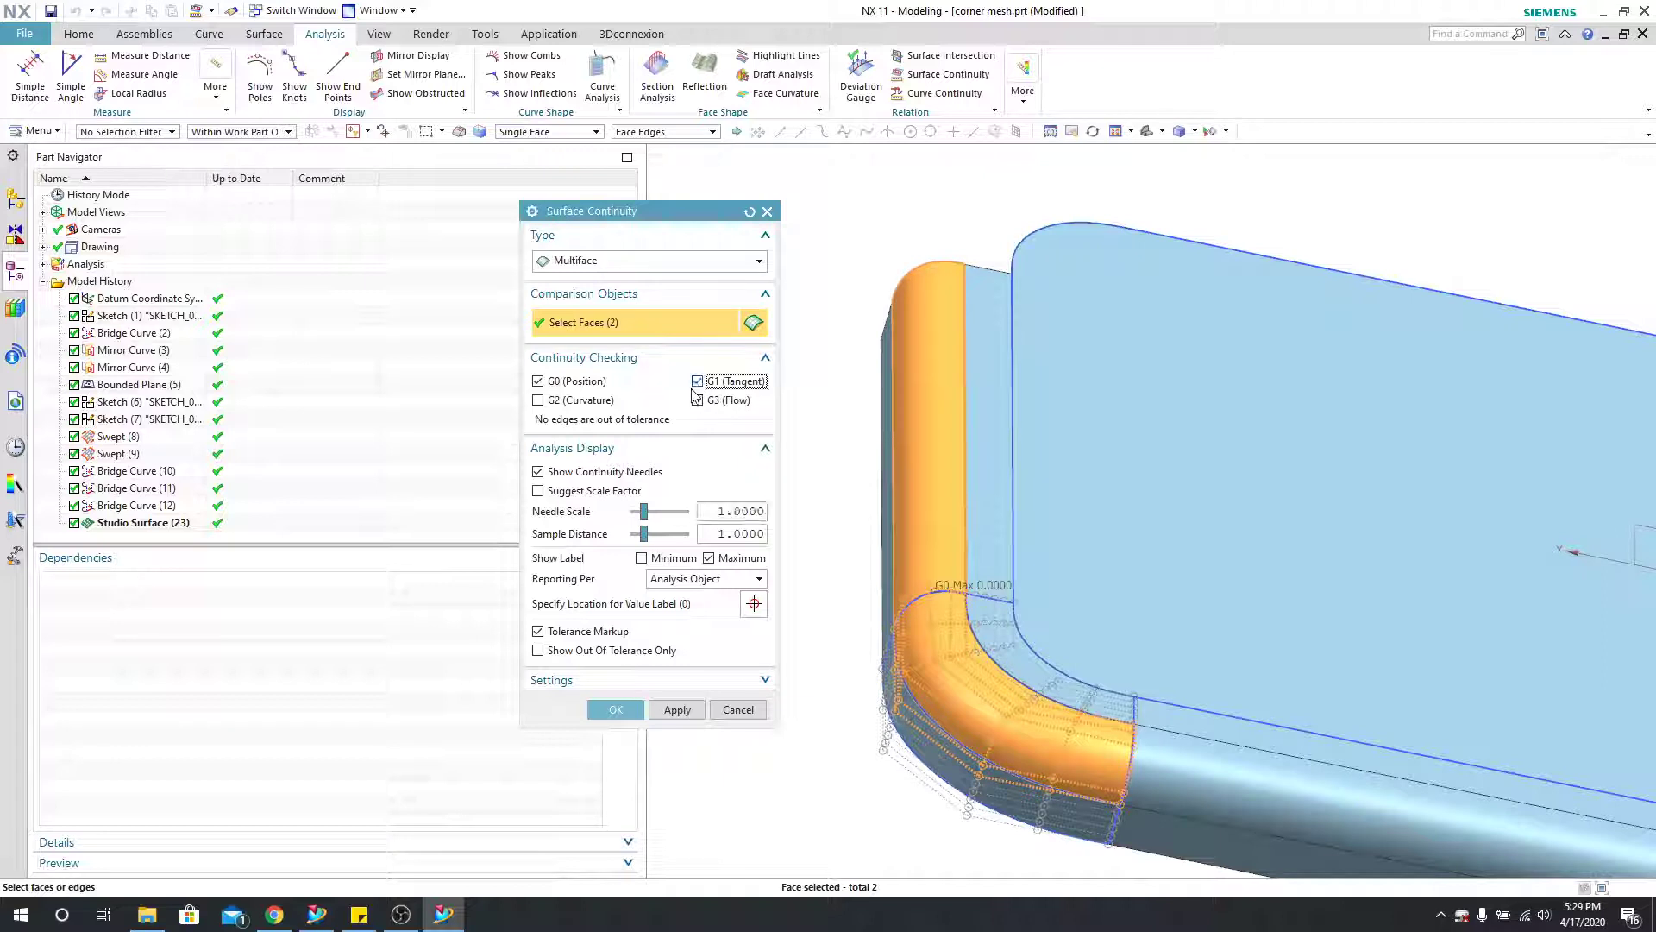
{"action": "left_click", "coordinate": [579, 402]}
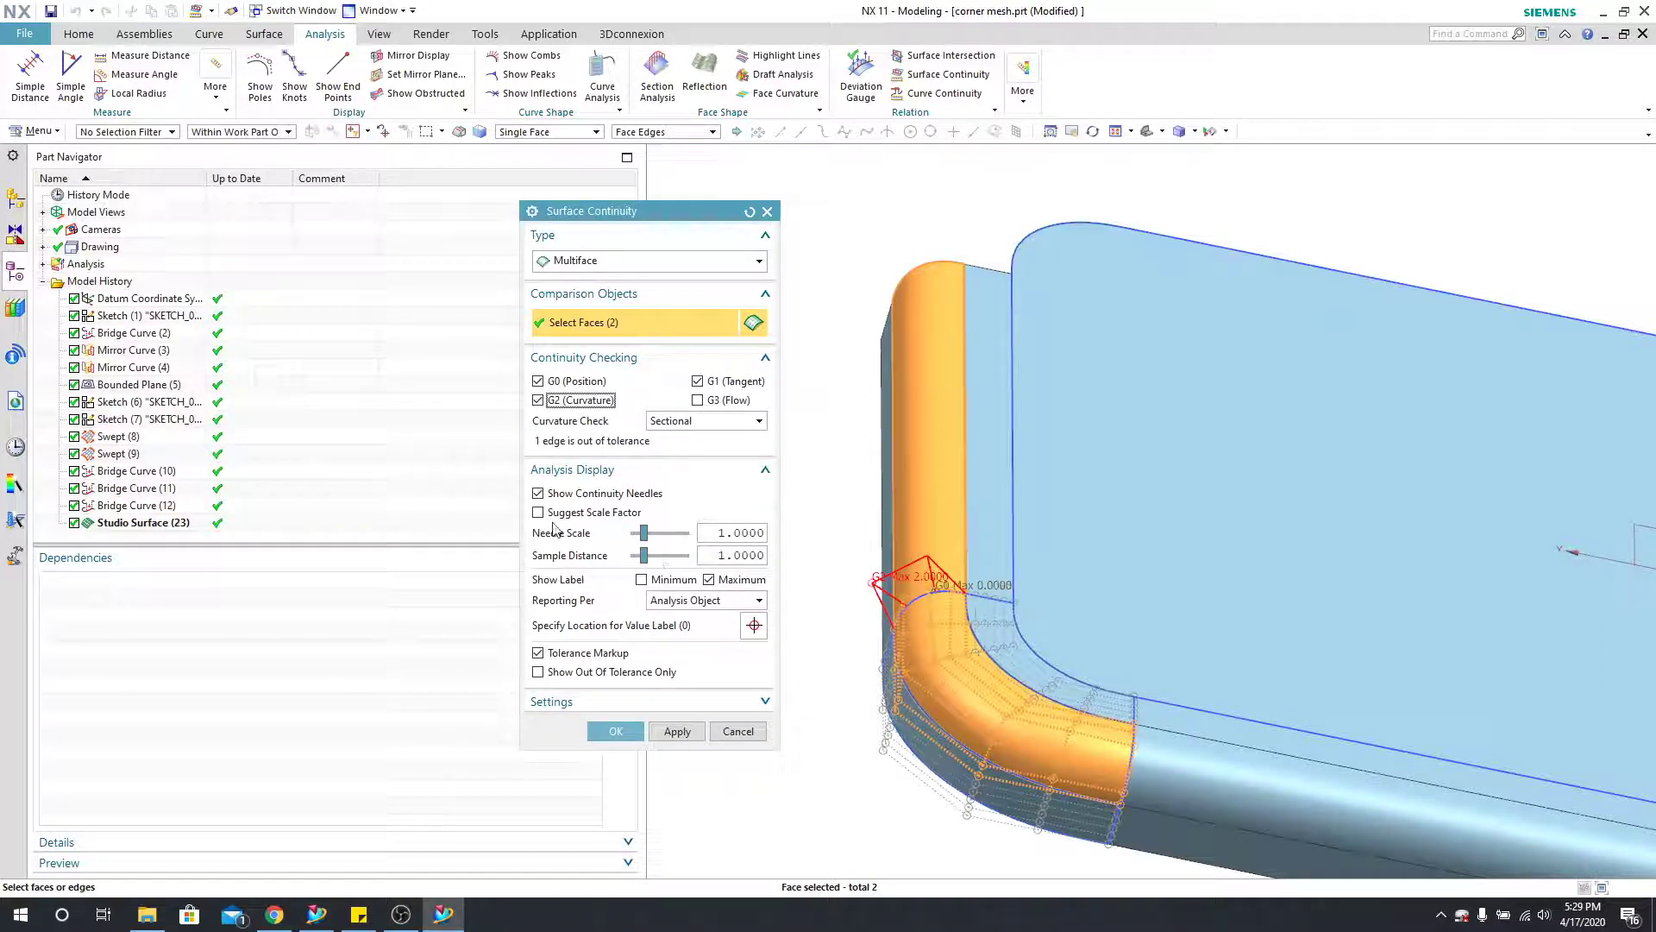
{"action": "left_click", "coordinate": [556, 515]}
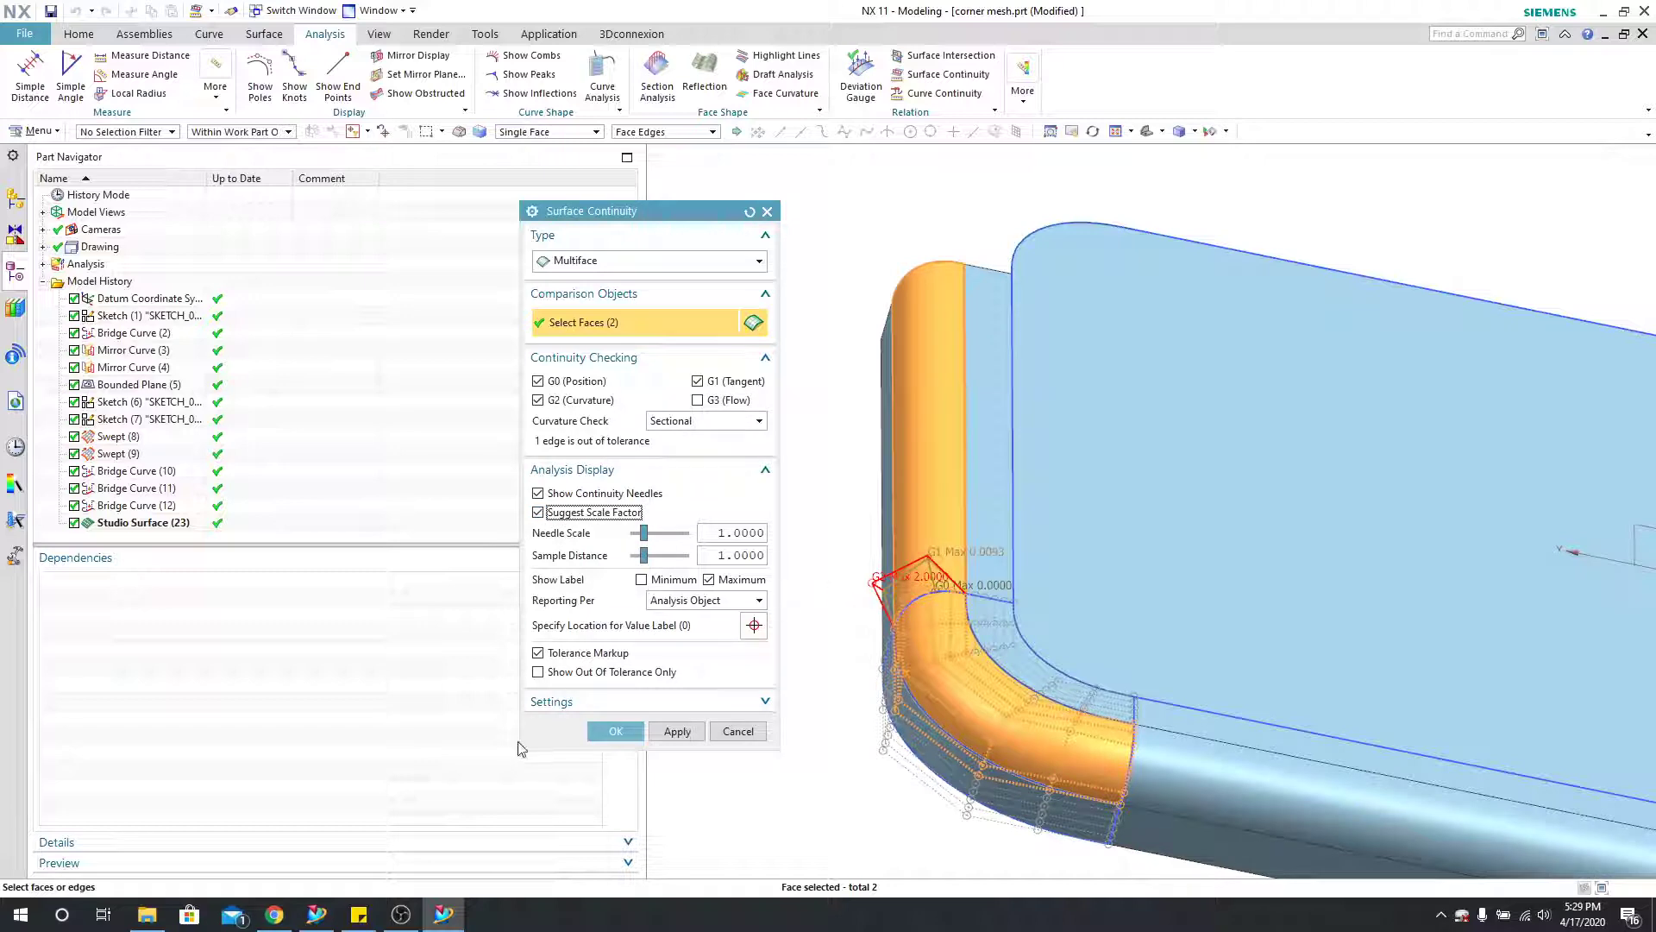
{"action": "left_click", "coordinate": [616, 731]}
Step: Examine the continuity needles and maximum labels along the edge between the corner Studio Surface and Swept (9) from several angles
{"action": "scroll", "coordinate": [834, 630], "scroll_direction": "down", "scroll_amount": 3}
{"action": "middle_click_drag", "start_coordinate": [834, 631], "coordinate": [839, 613]}
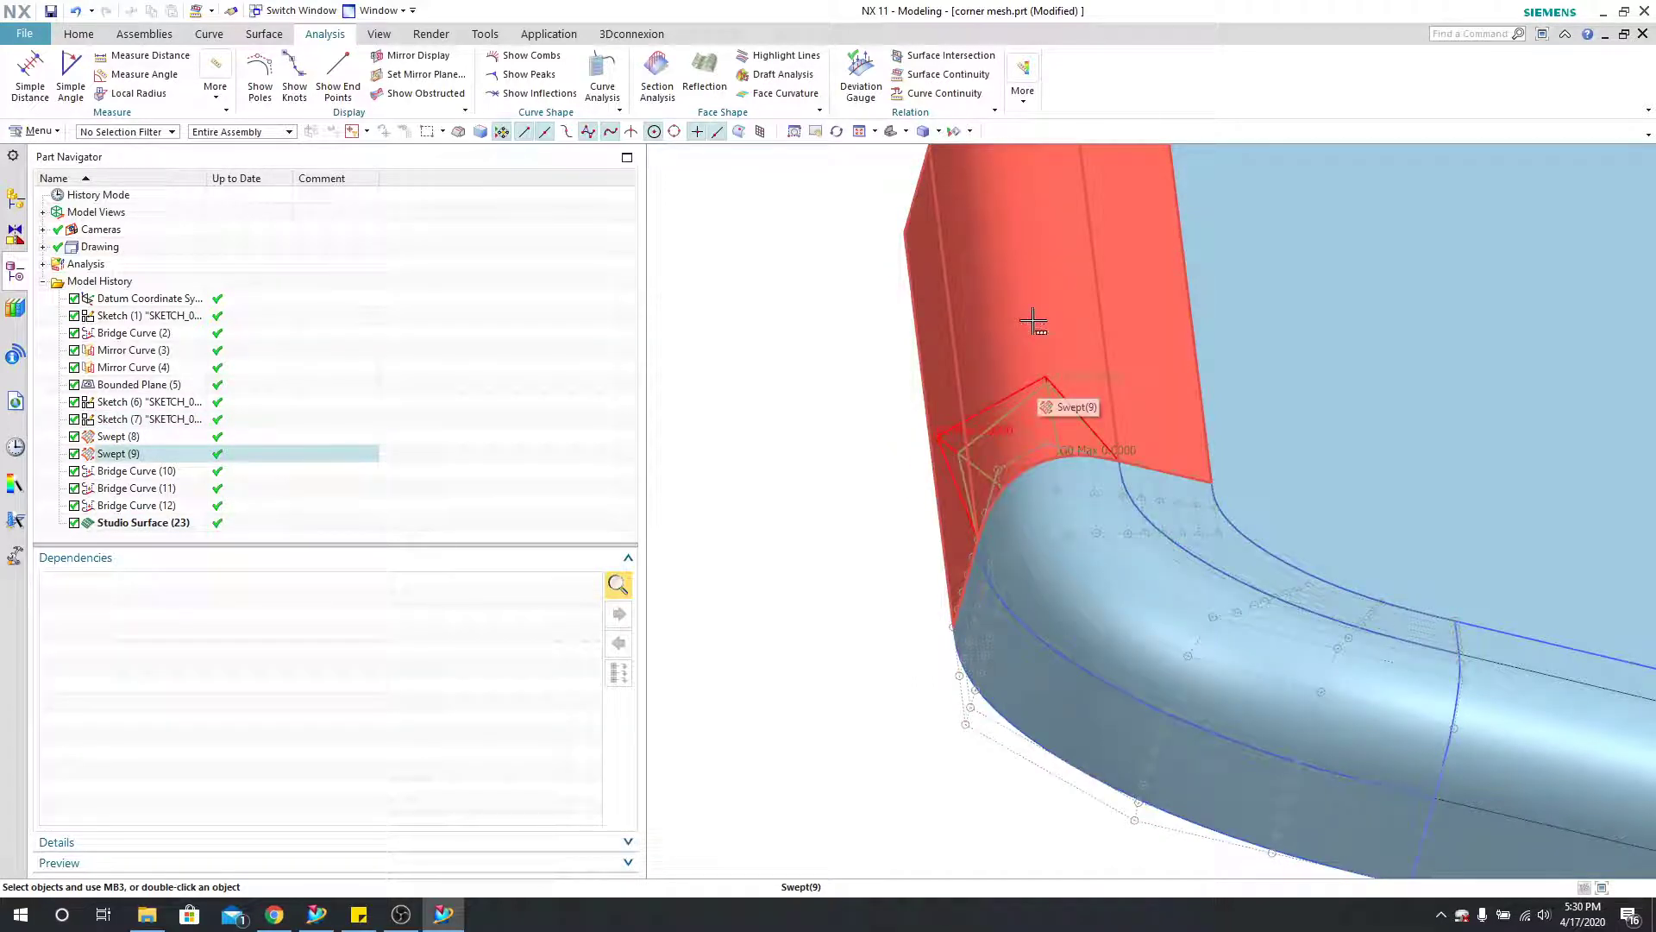
{"action": "middle_click_drag", "start_coordinate": [1033, 322], "coordinate": [842, 506]}
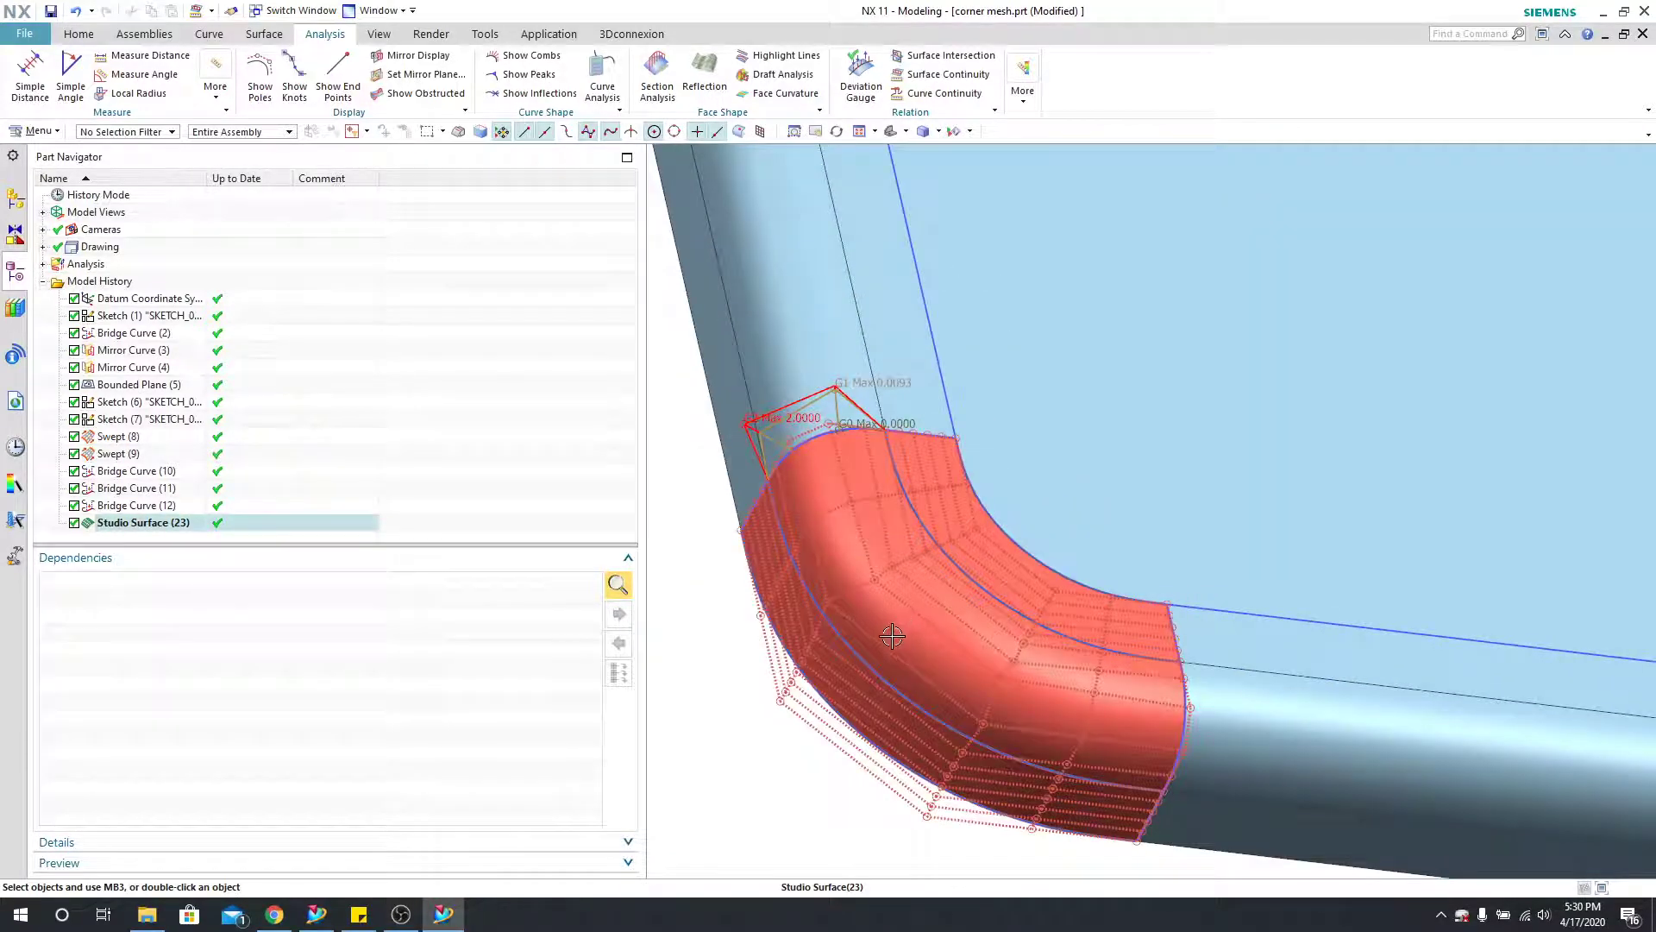
{"action": "middle_click_drag", "start_coordinate": [900, 603], "coordinate": [848, 576]}
{"action": "middle_click_drag", "start_coordinate": [680, 558], "coordinate": [952, 608]}
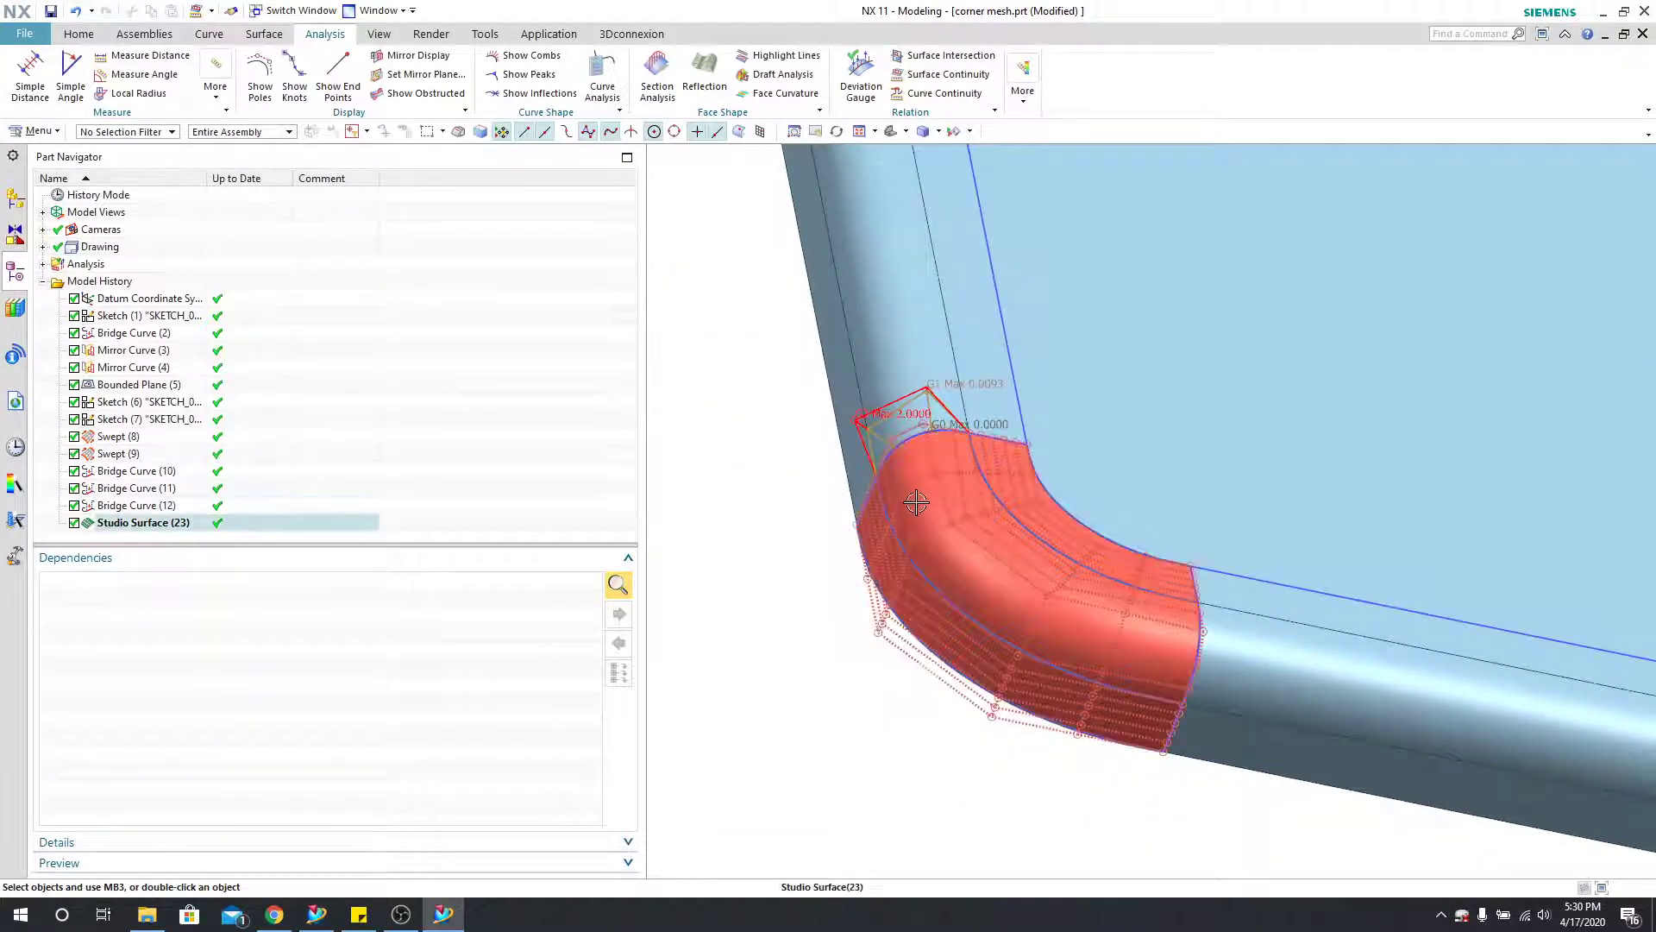
{"action": "middle_click_drag", "start_coordinate": [823, 448], "coordinate": [780, 489]}
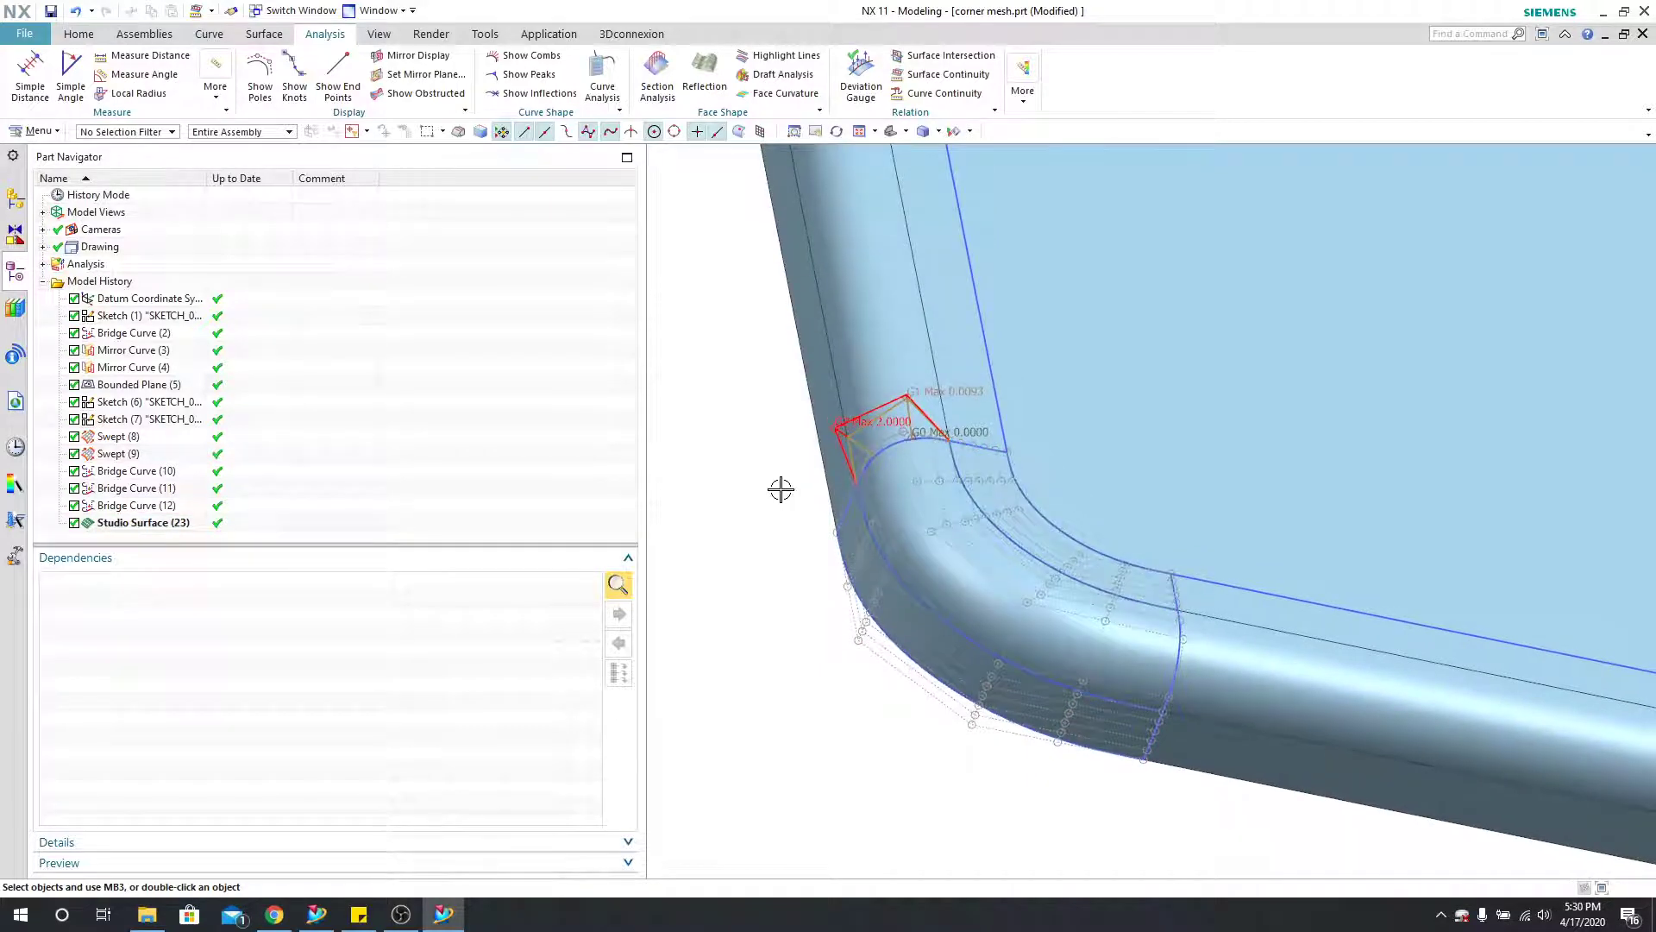
Step: Create a Point Set of type Spline Points, using Poles, on the arched profile spline where the corner meets Swept (9)
{"action": "left_click", "coordinate": [76, 34]}
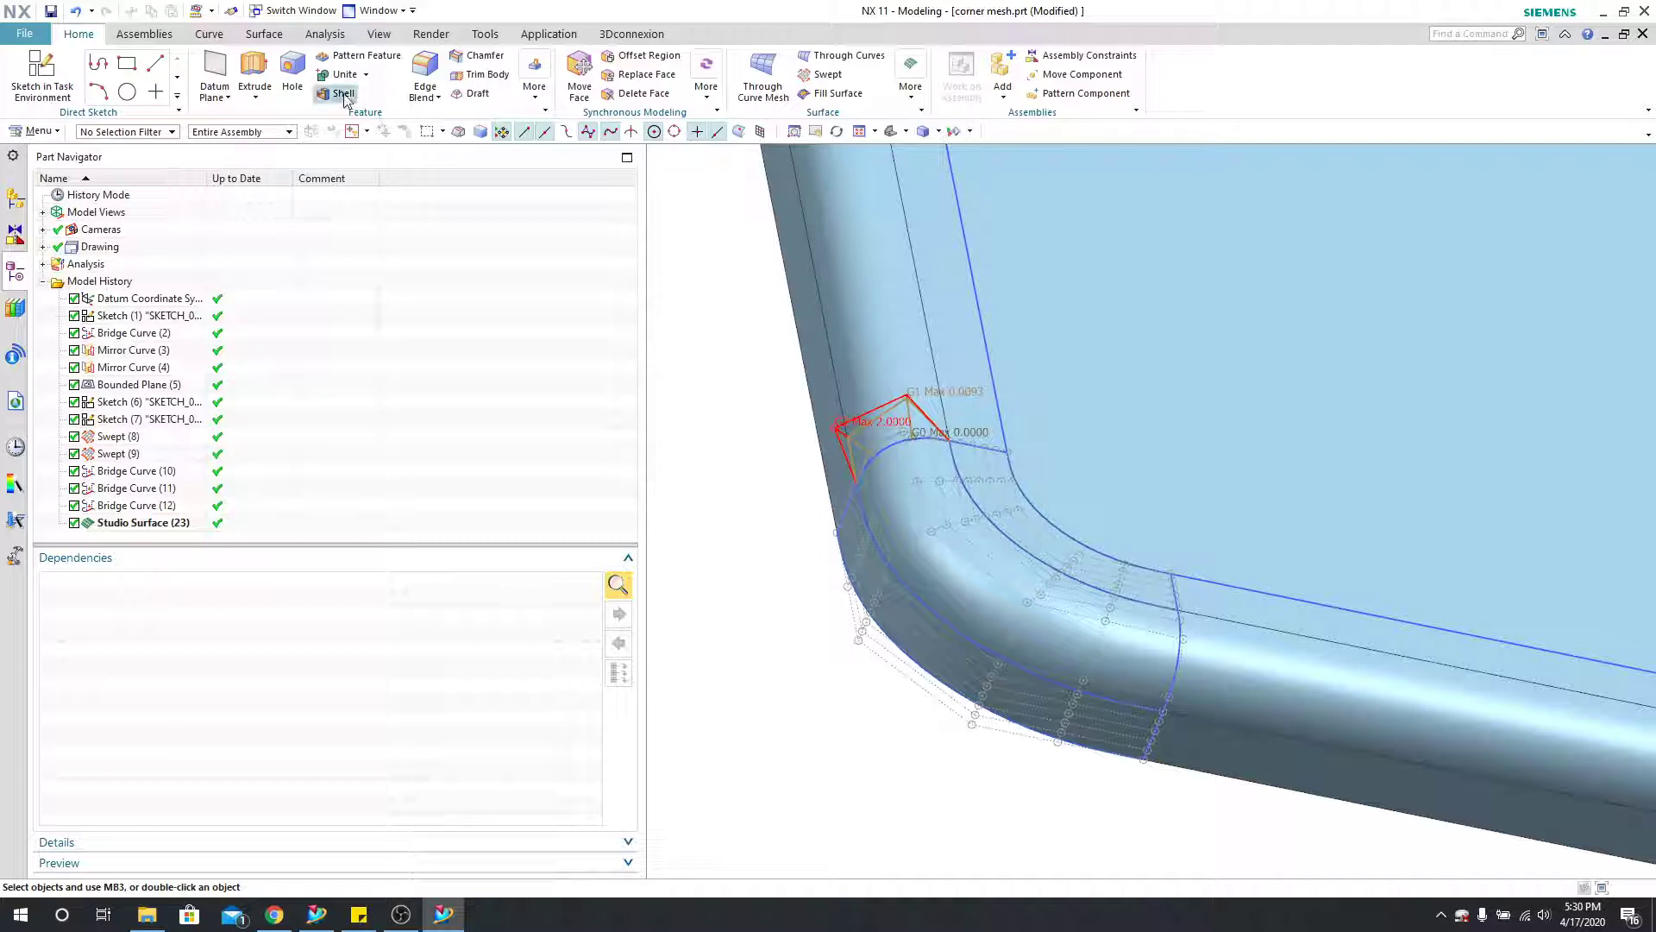
{"action": "left_click", "coordinate": [228, 96]}
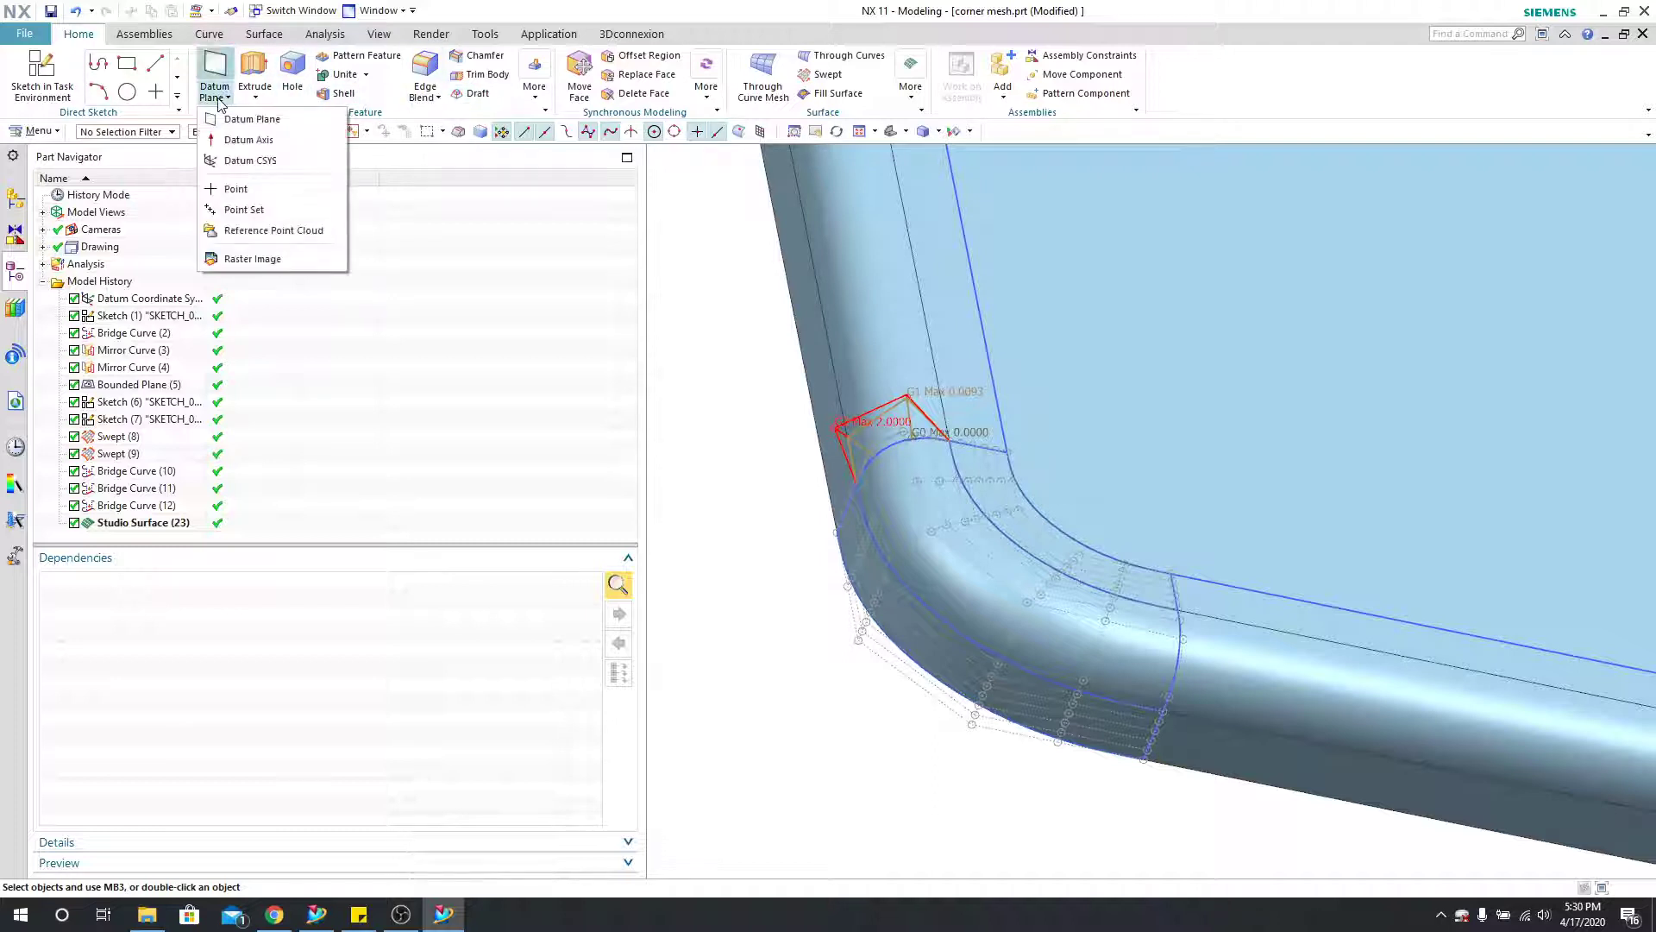
{"action": "left_click", "coordinate": [250, 211]}
{"action": "scroll", "coordinate": [860, 448], "scroll_direction": "up", "scroll_amount": 2}
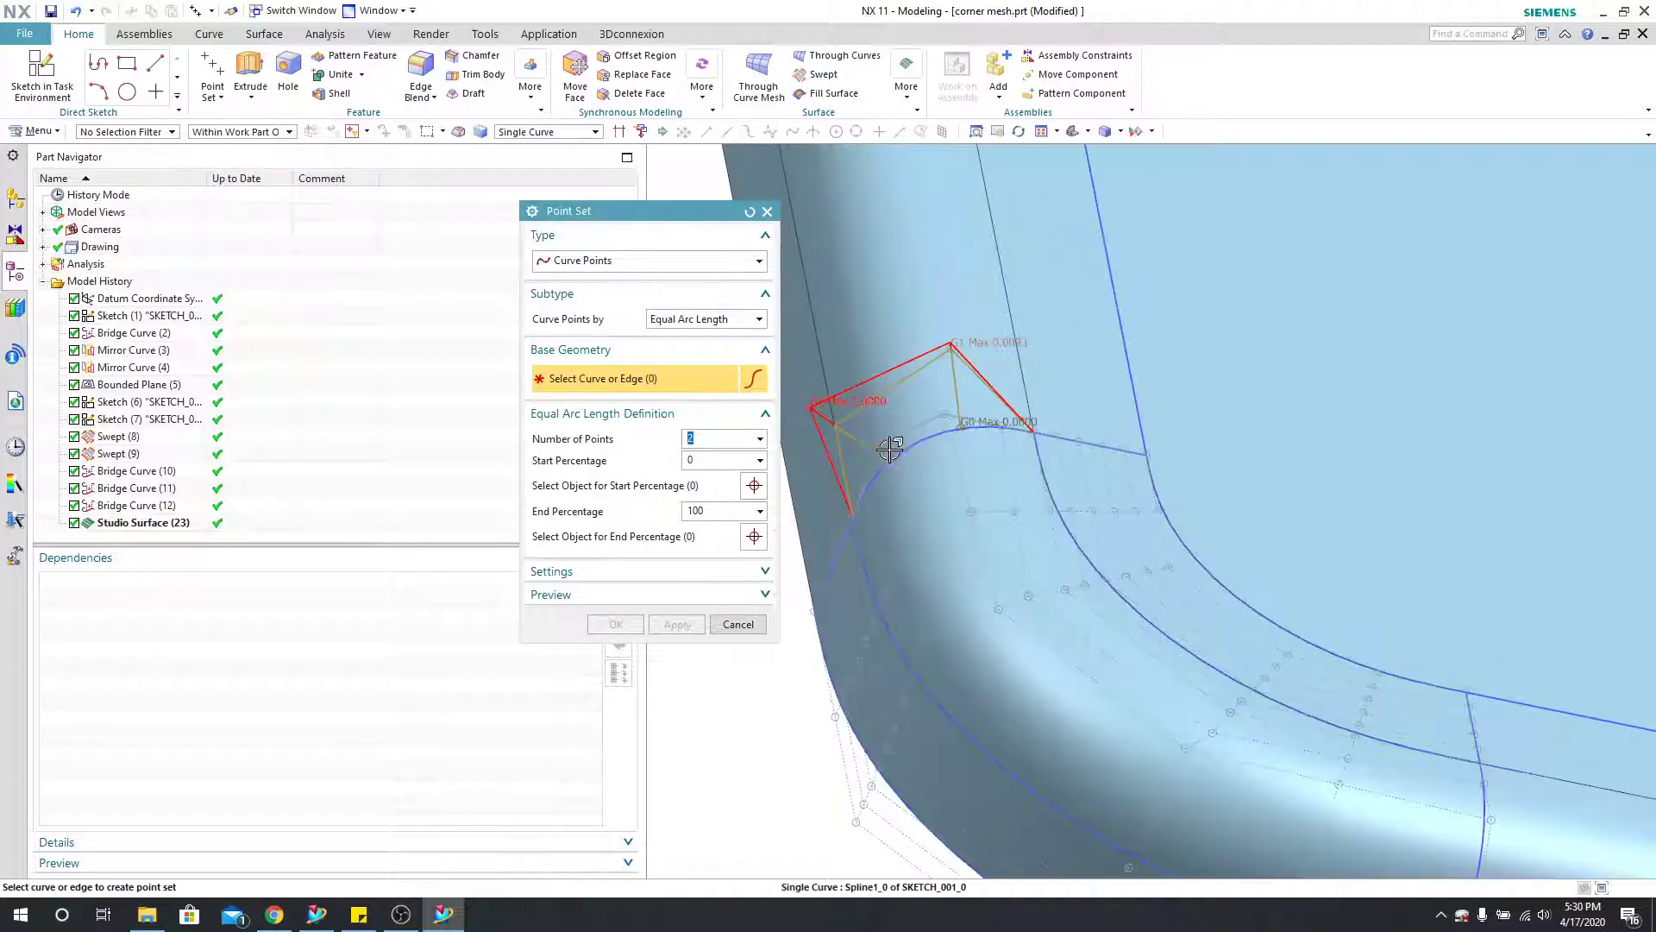
{"action": "left_click", "coordinate": [592, 267]}
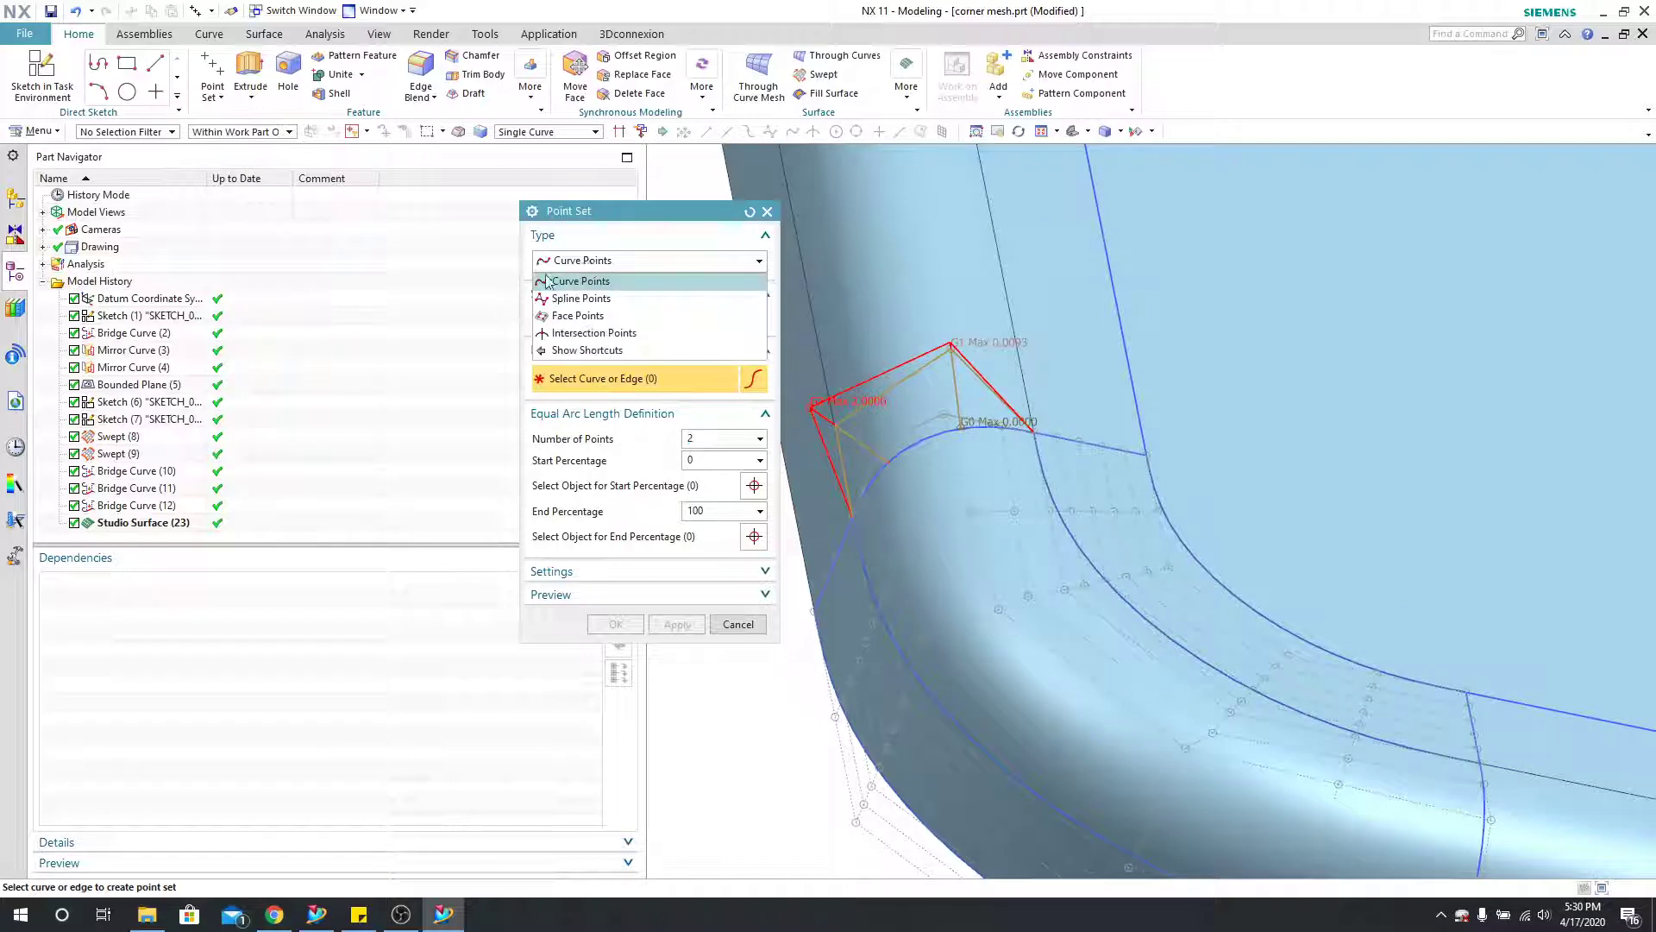
{"action": "left_click", "coordinate": [603, 304]}
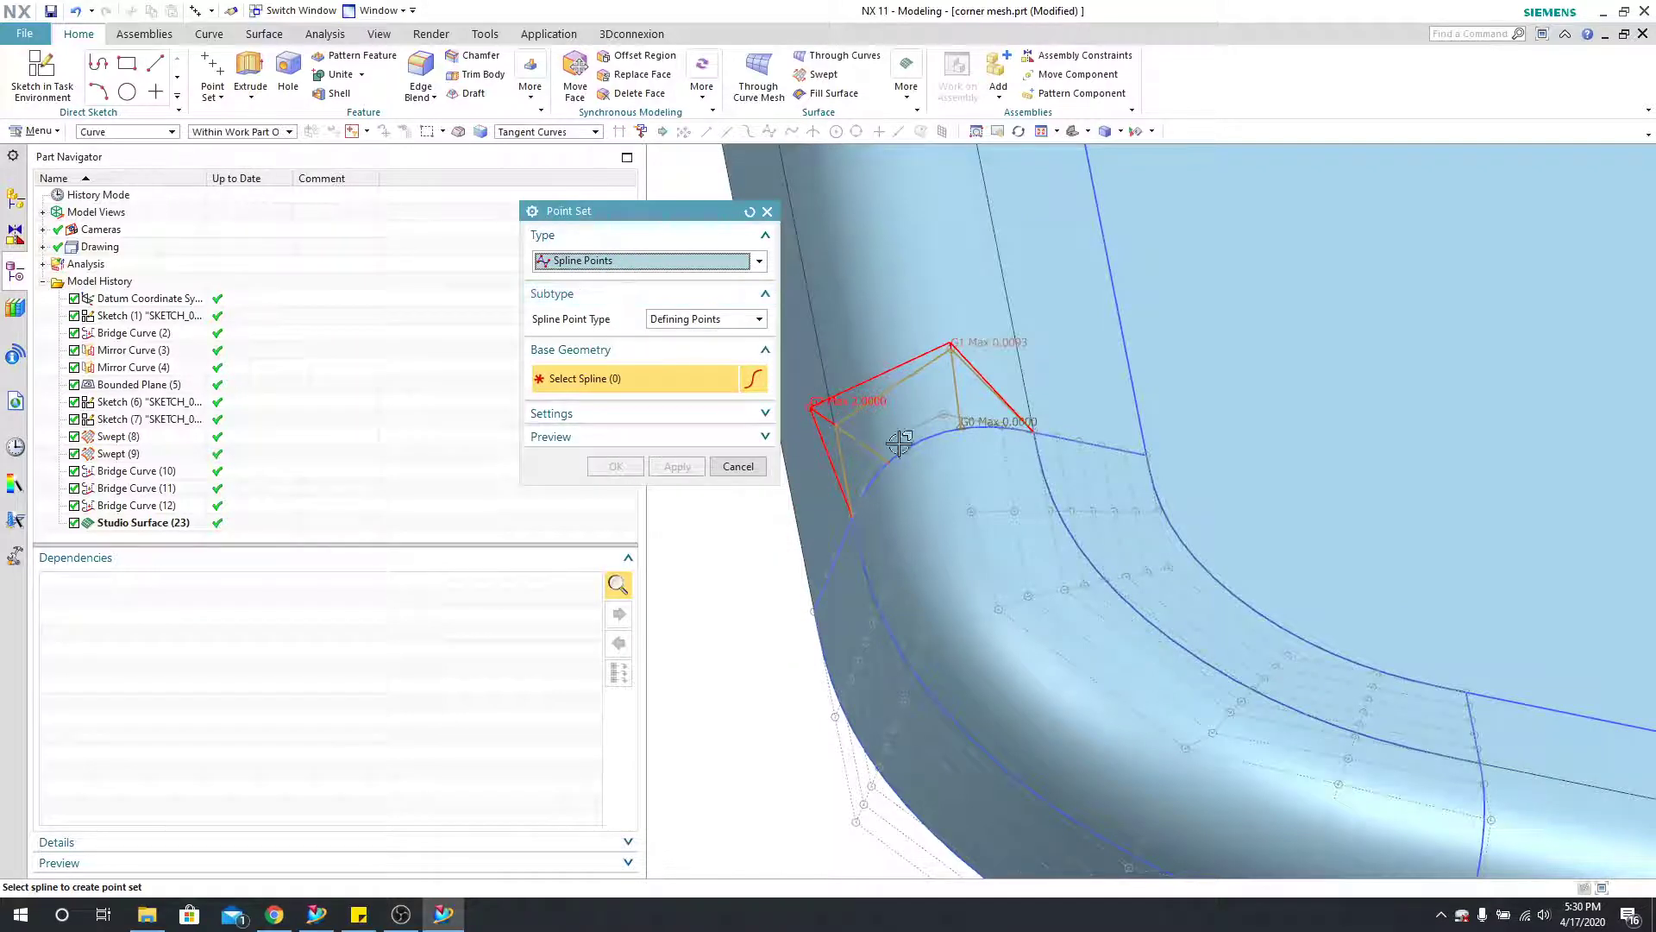
{"action": "left_click", "coordinate": [703, 319]}
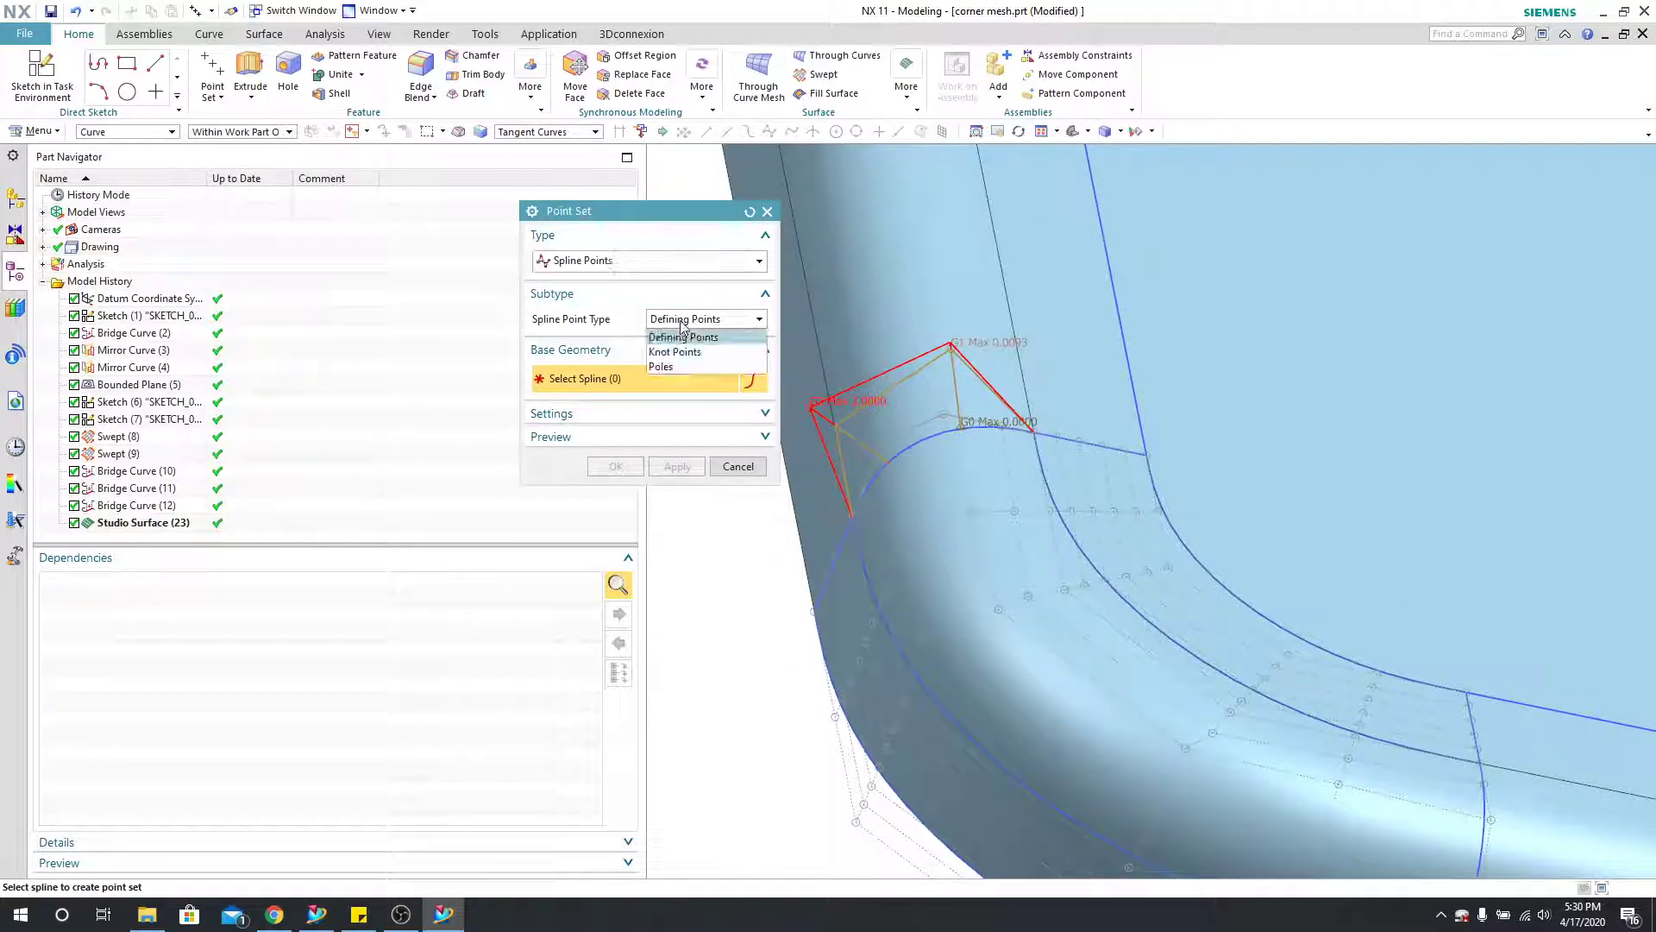
{"action": "left_click", "coordinate": [685, 367]}
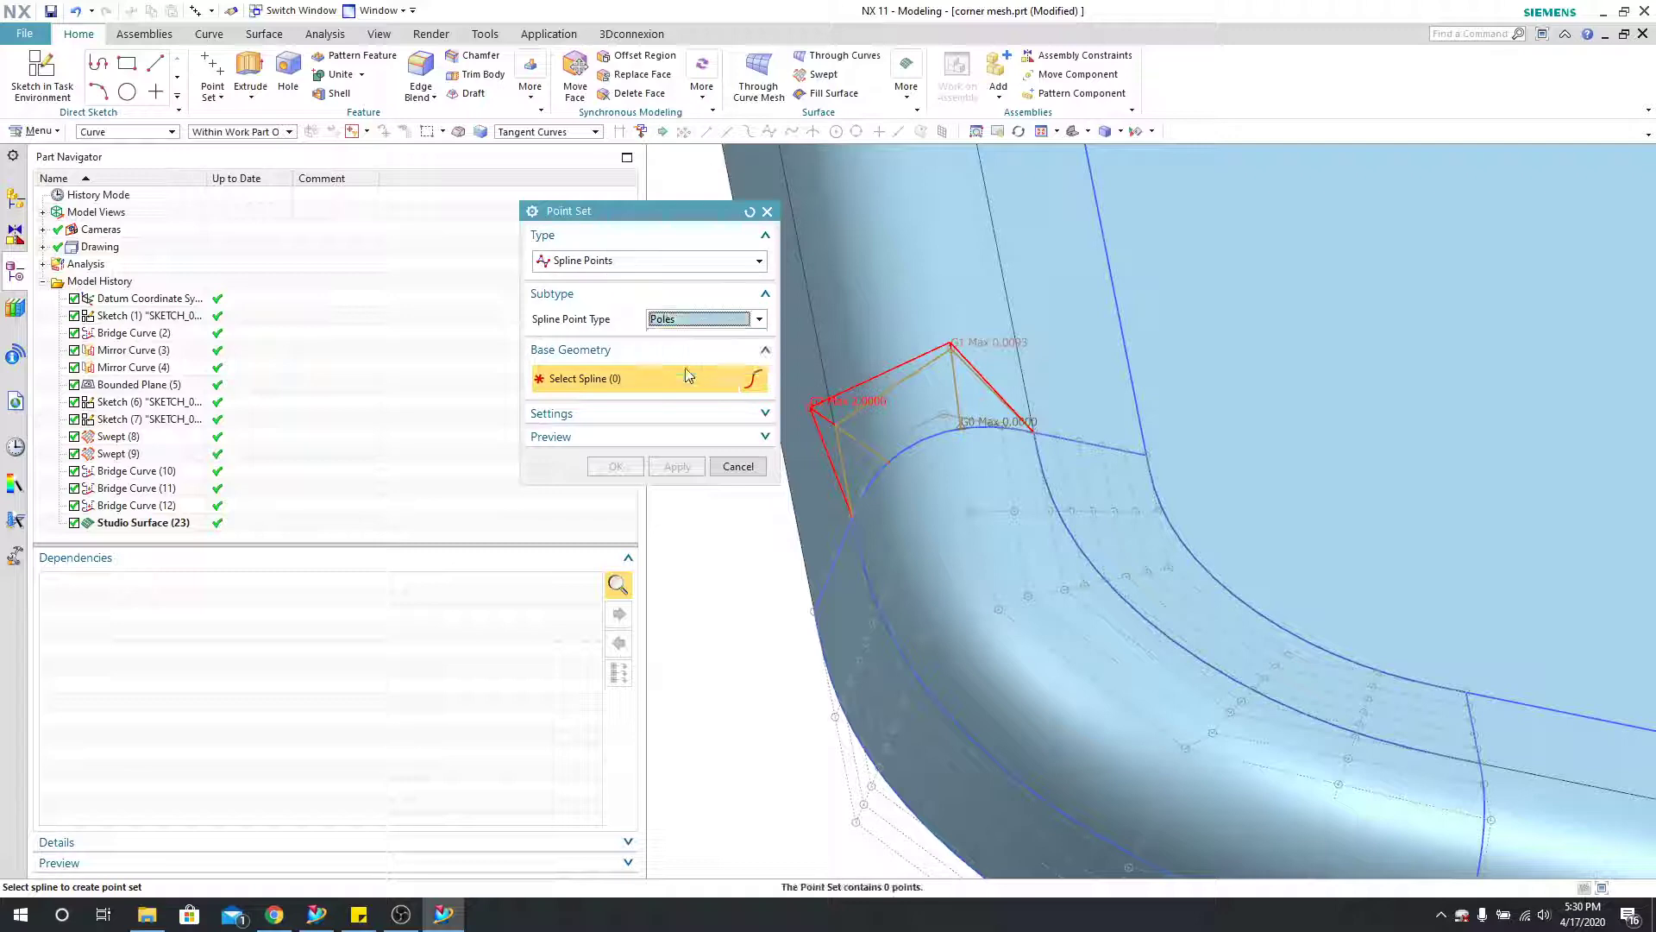
{"action": "left_click", "coordinate": [929, 443]}
{"action": "scroll", "coordinate": [929, 442], "scroll_direction": "down", "scroll_amount": 1}
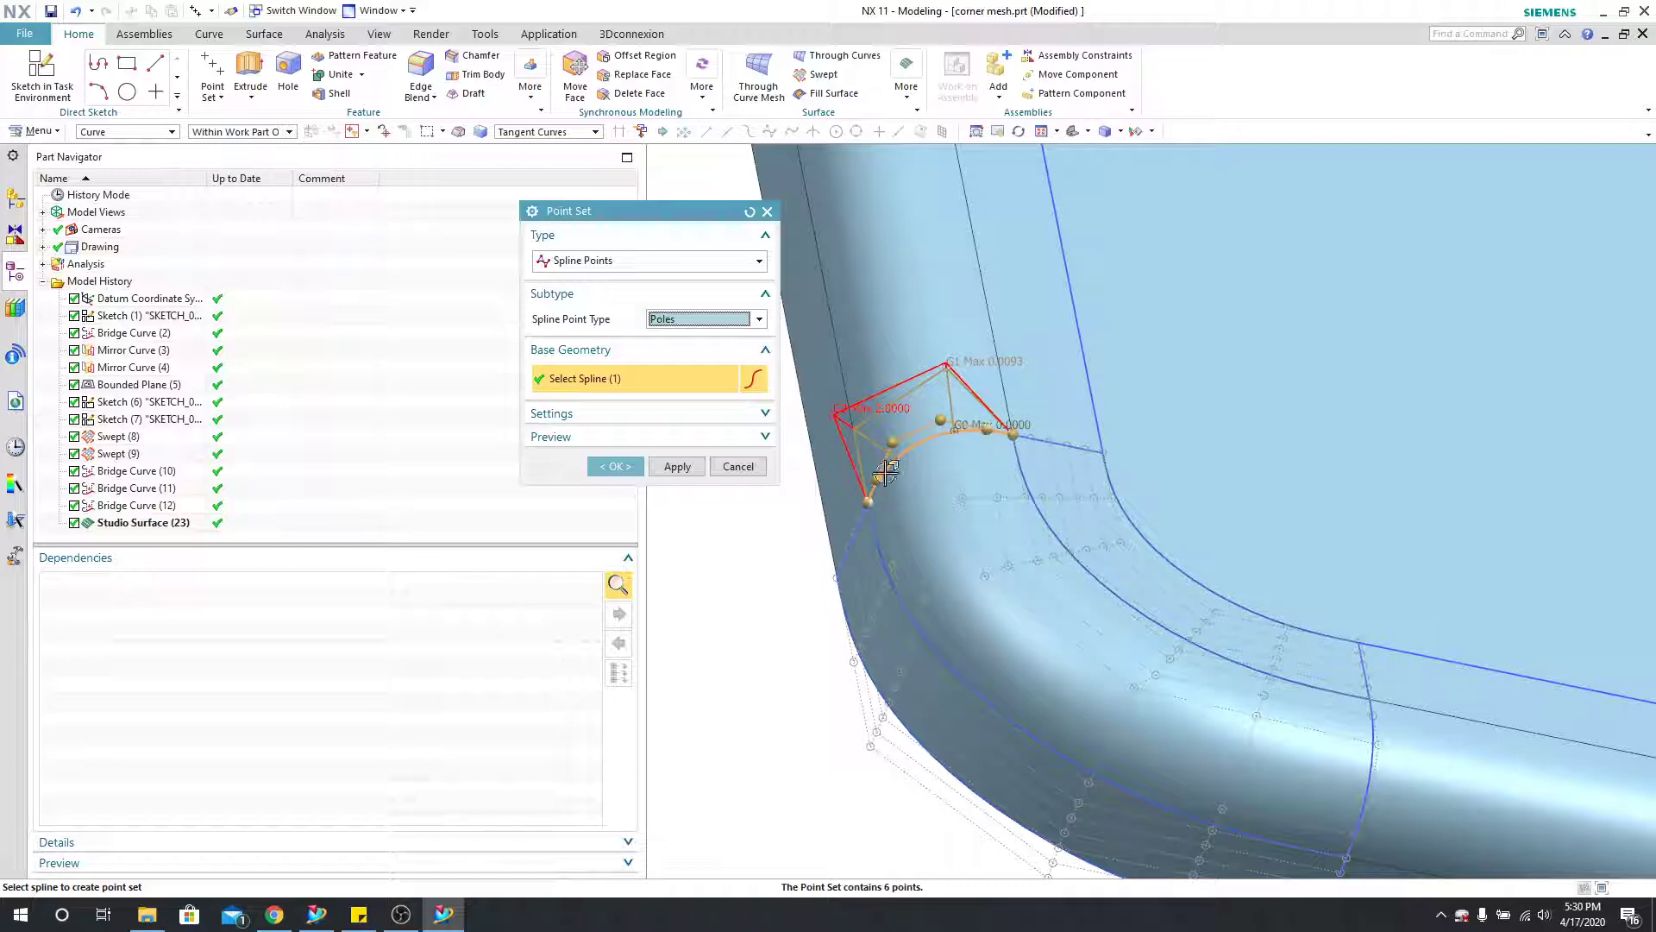
{"action": "left_click", "coordinate": [678, 466]}
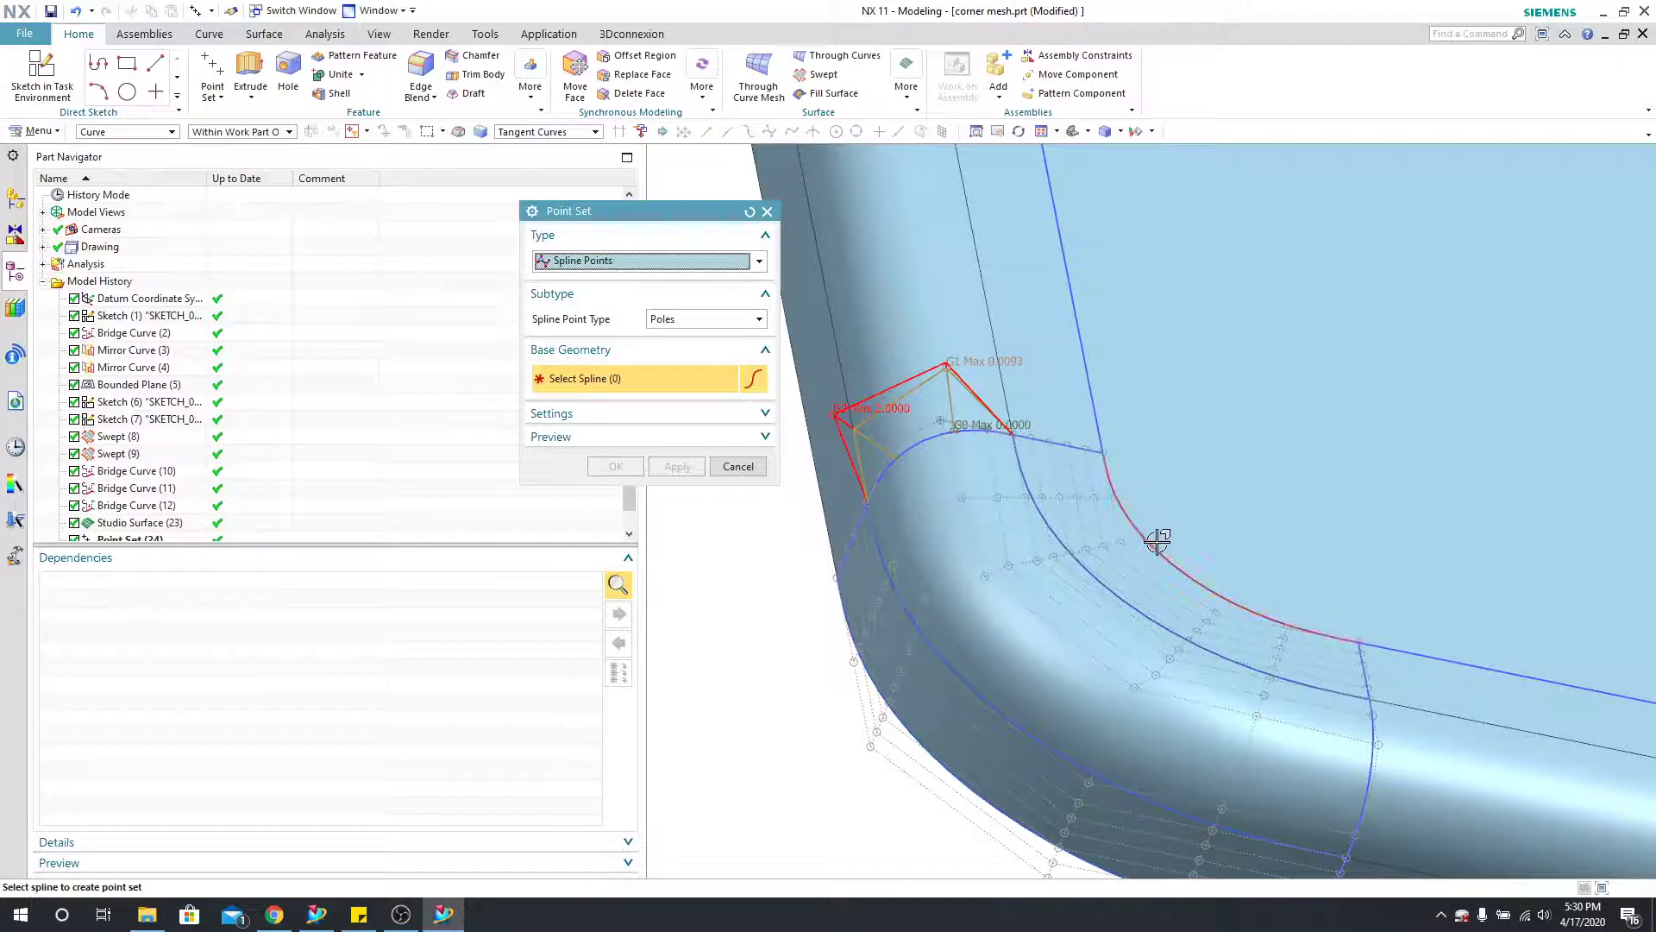
Step: Create a pole point set on the corner curve bordering the top plane, and select the lower outer corner curve for another set
{"action": "left_click", "coordinate": [1126, 488]}
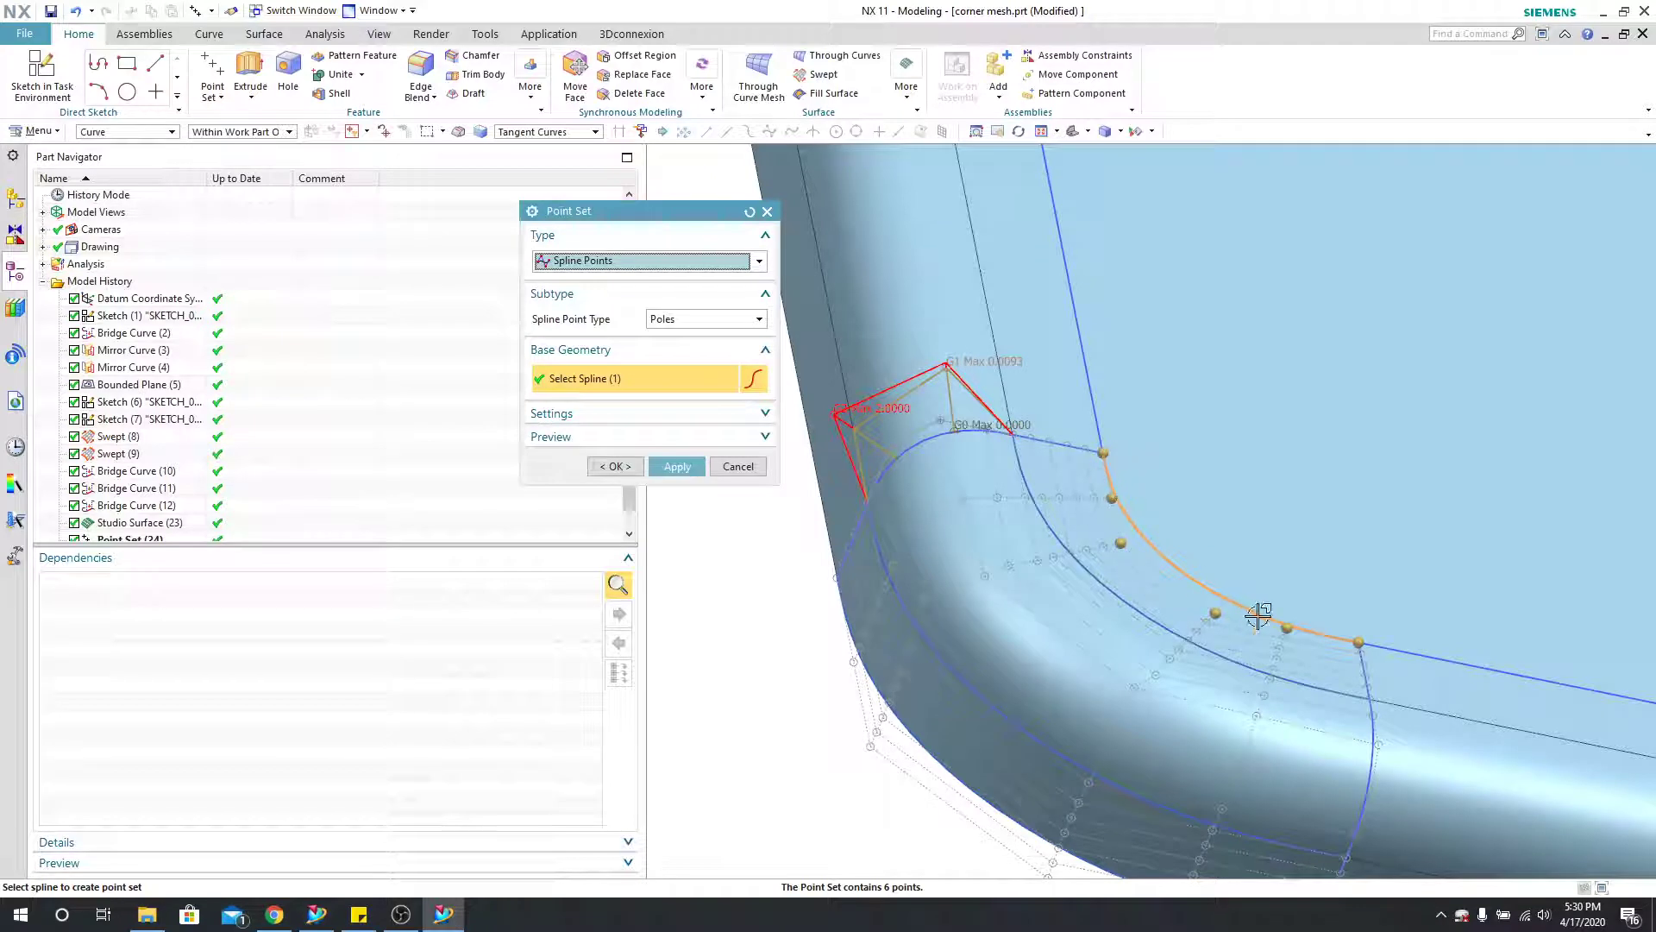
{"action": "left_click", "coordinate": [678, 467]}
{"action": "left_click", "coordinate": [859, 645]}
{"action": "scroll", "coordinate": [871, 686], "scroll_direction": "down", "scroll_amount": 4}
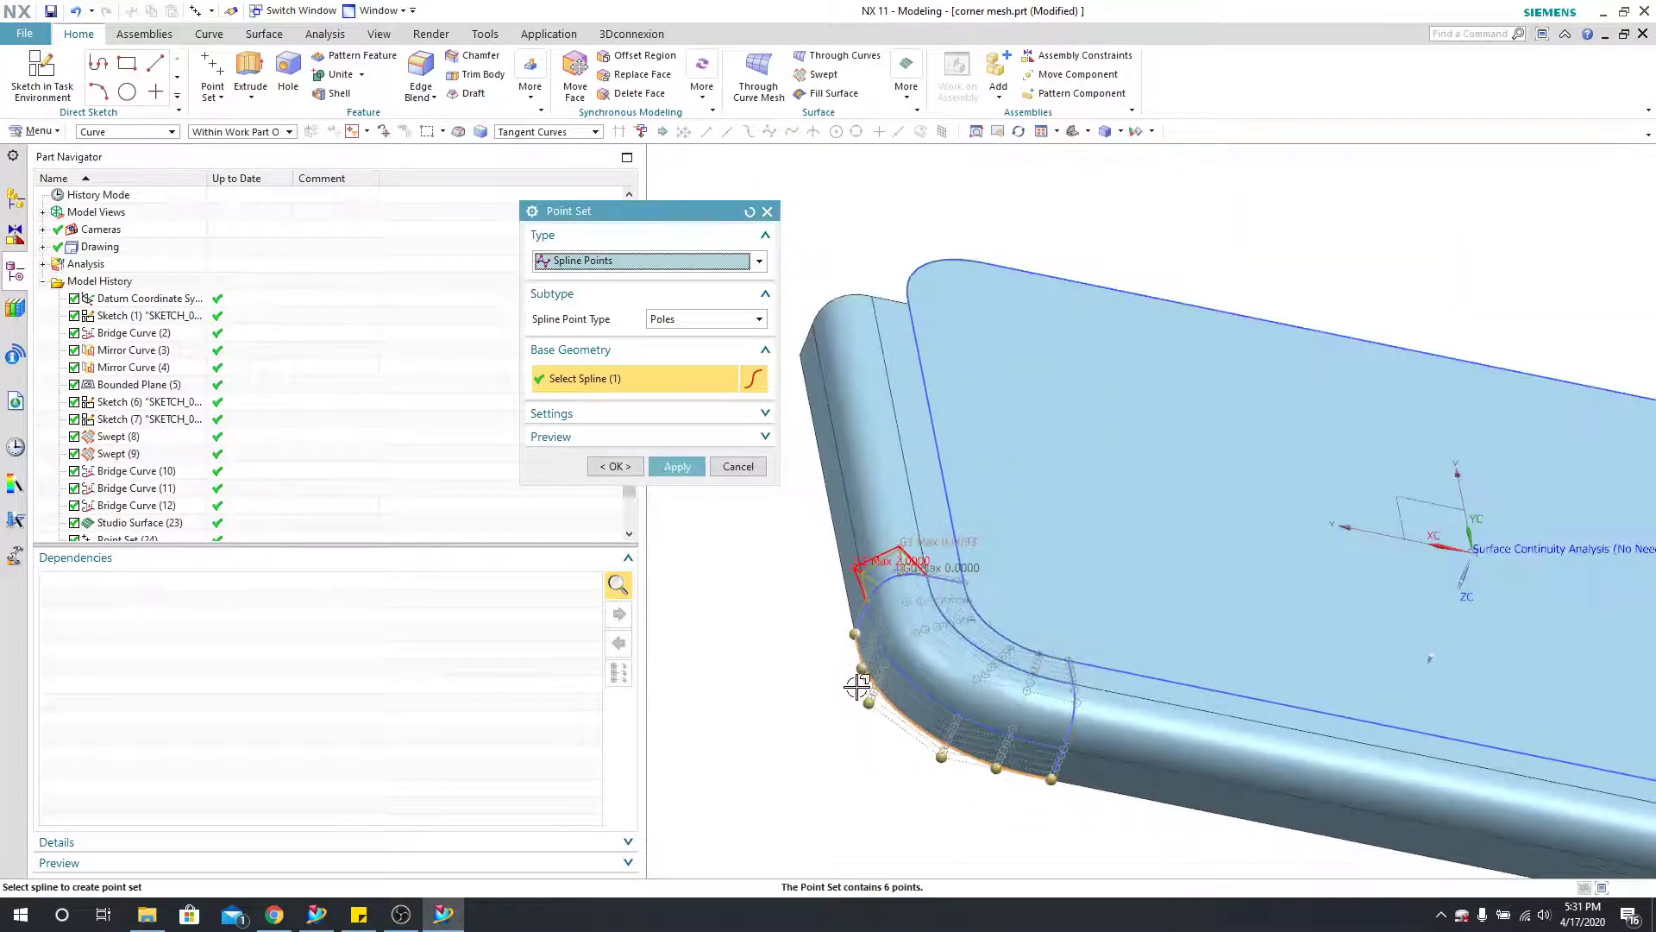
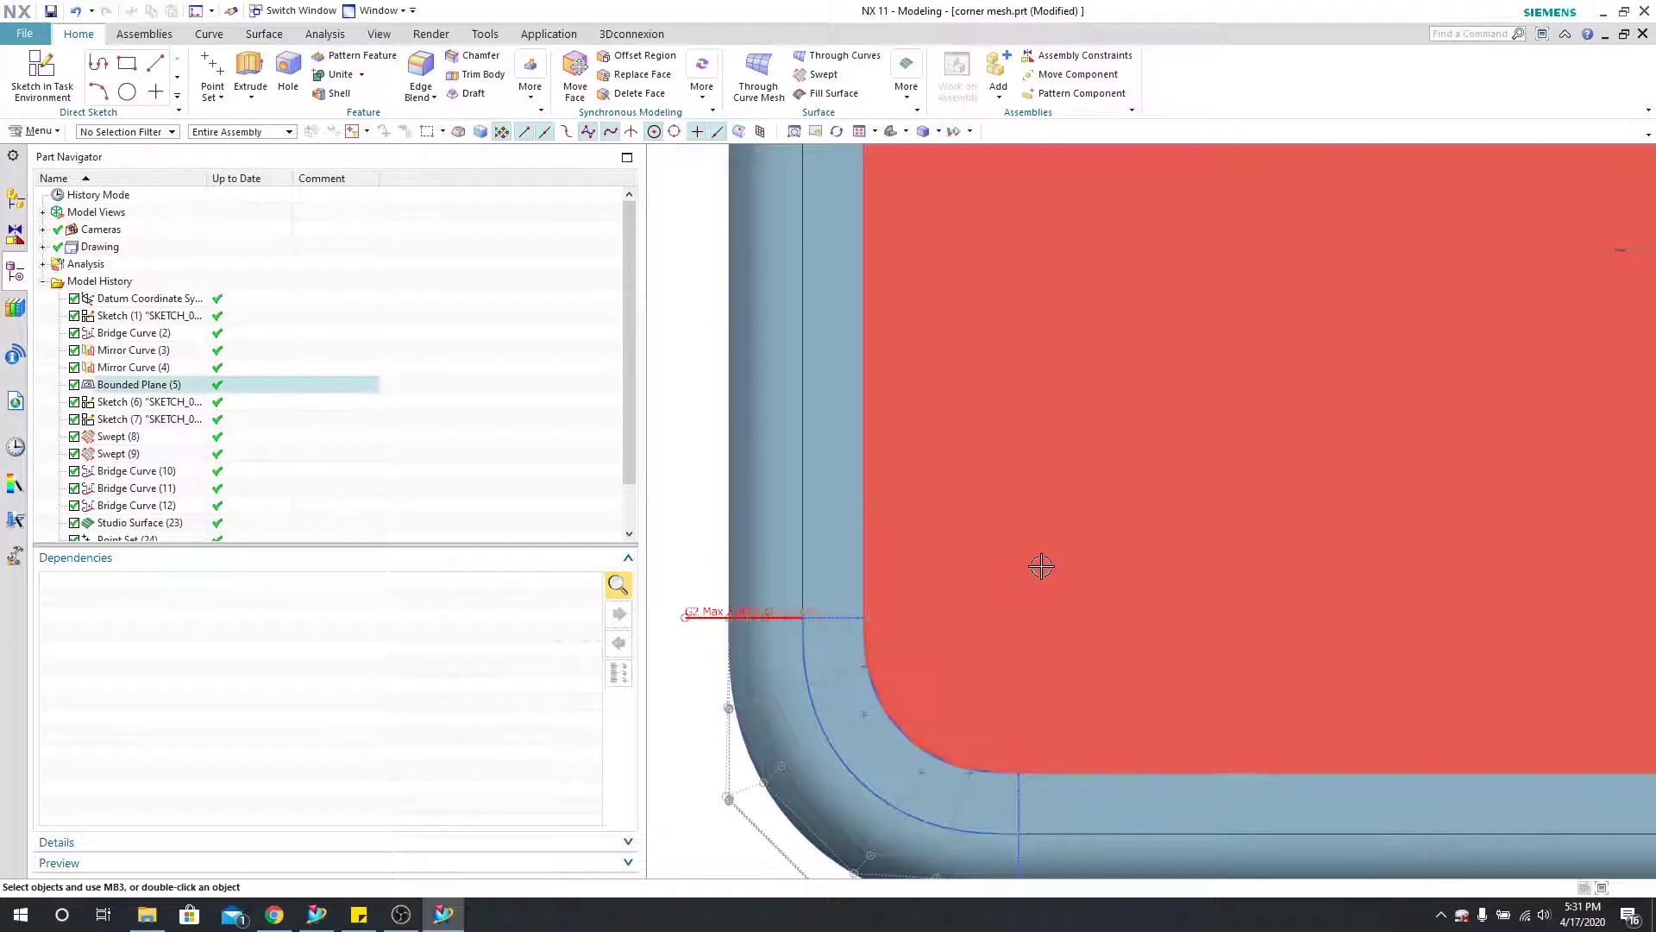
{"action": "middle_click_drag", "start_coordinate": [1042, 579], "coordinate": [994, 475], "text": "shift"}
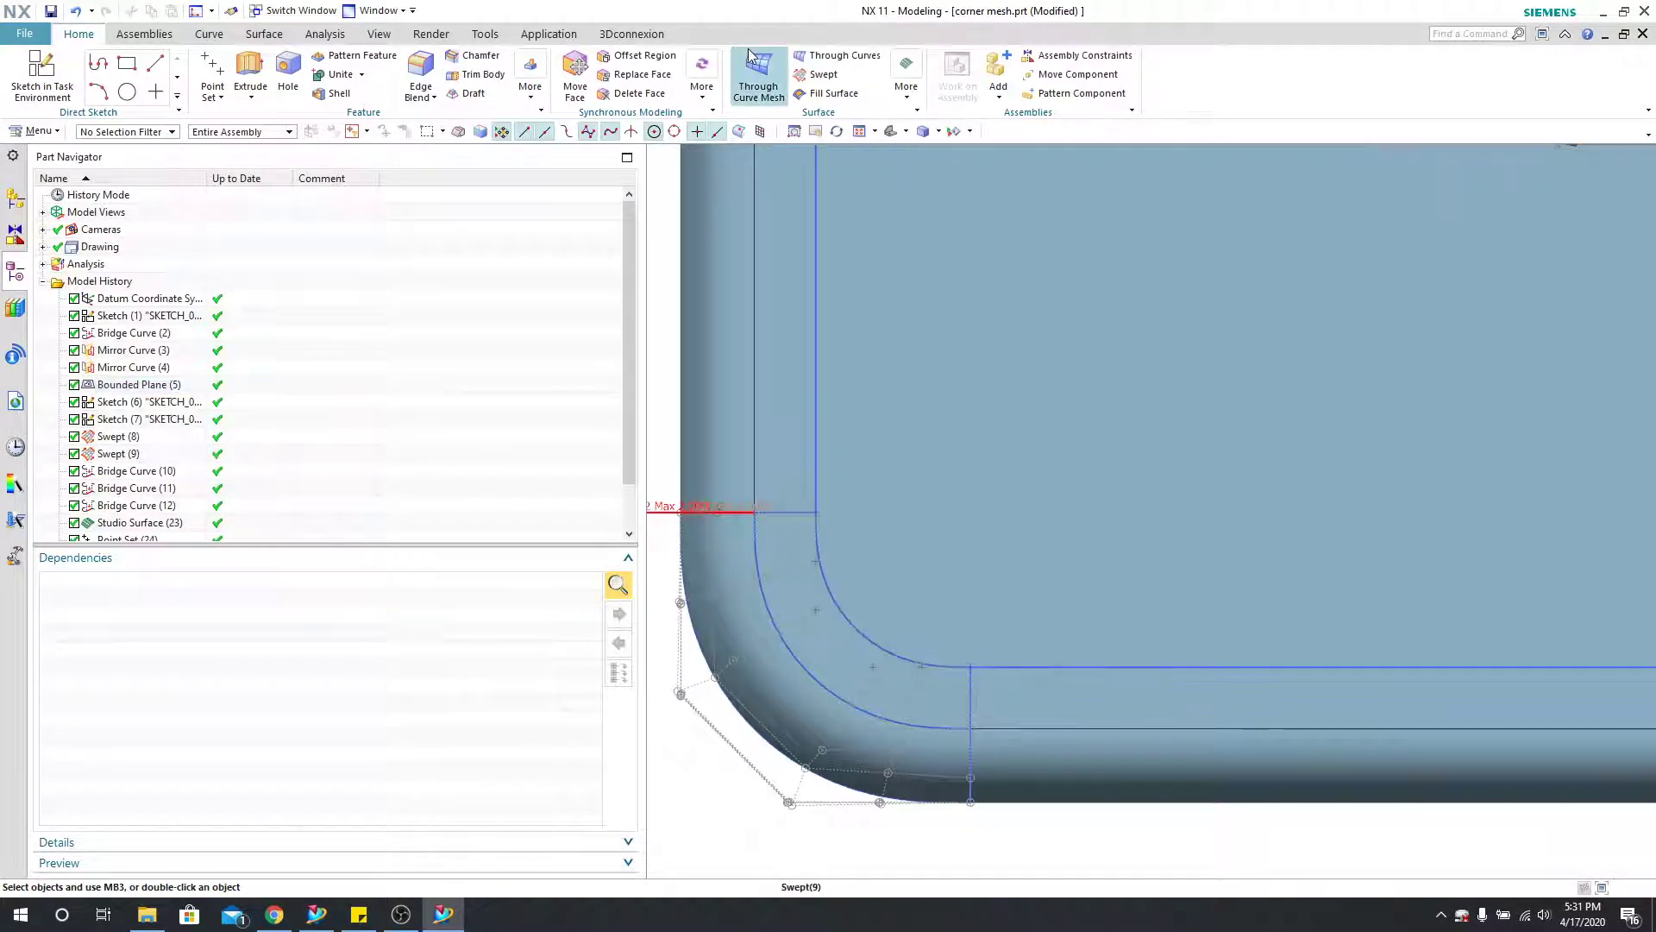
{"action": "left_click", "coordinate": [209, 34]}
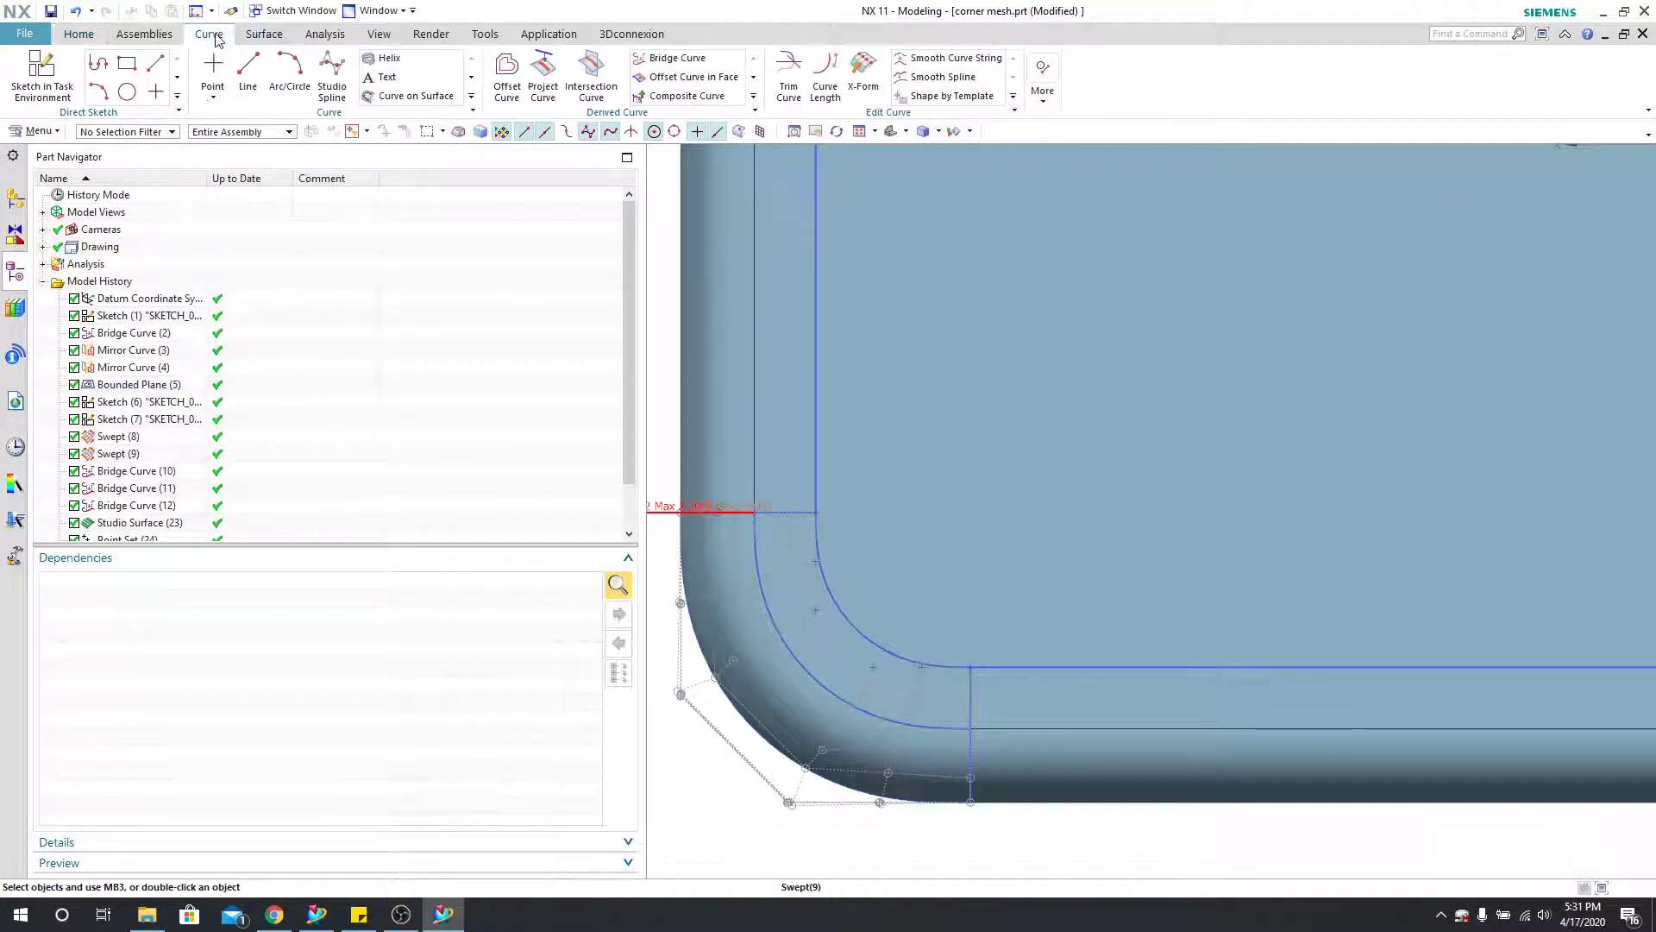
{"action": "left_click", "coordinate": [248, 74]}
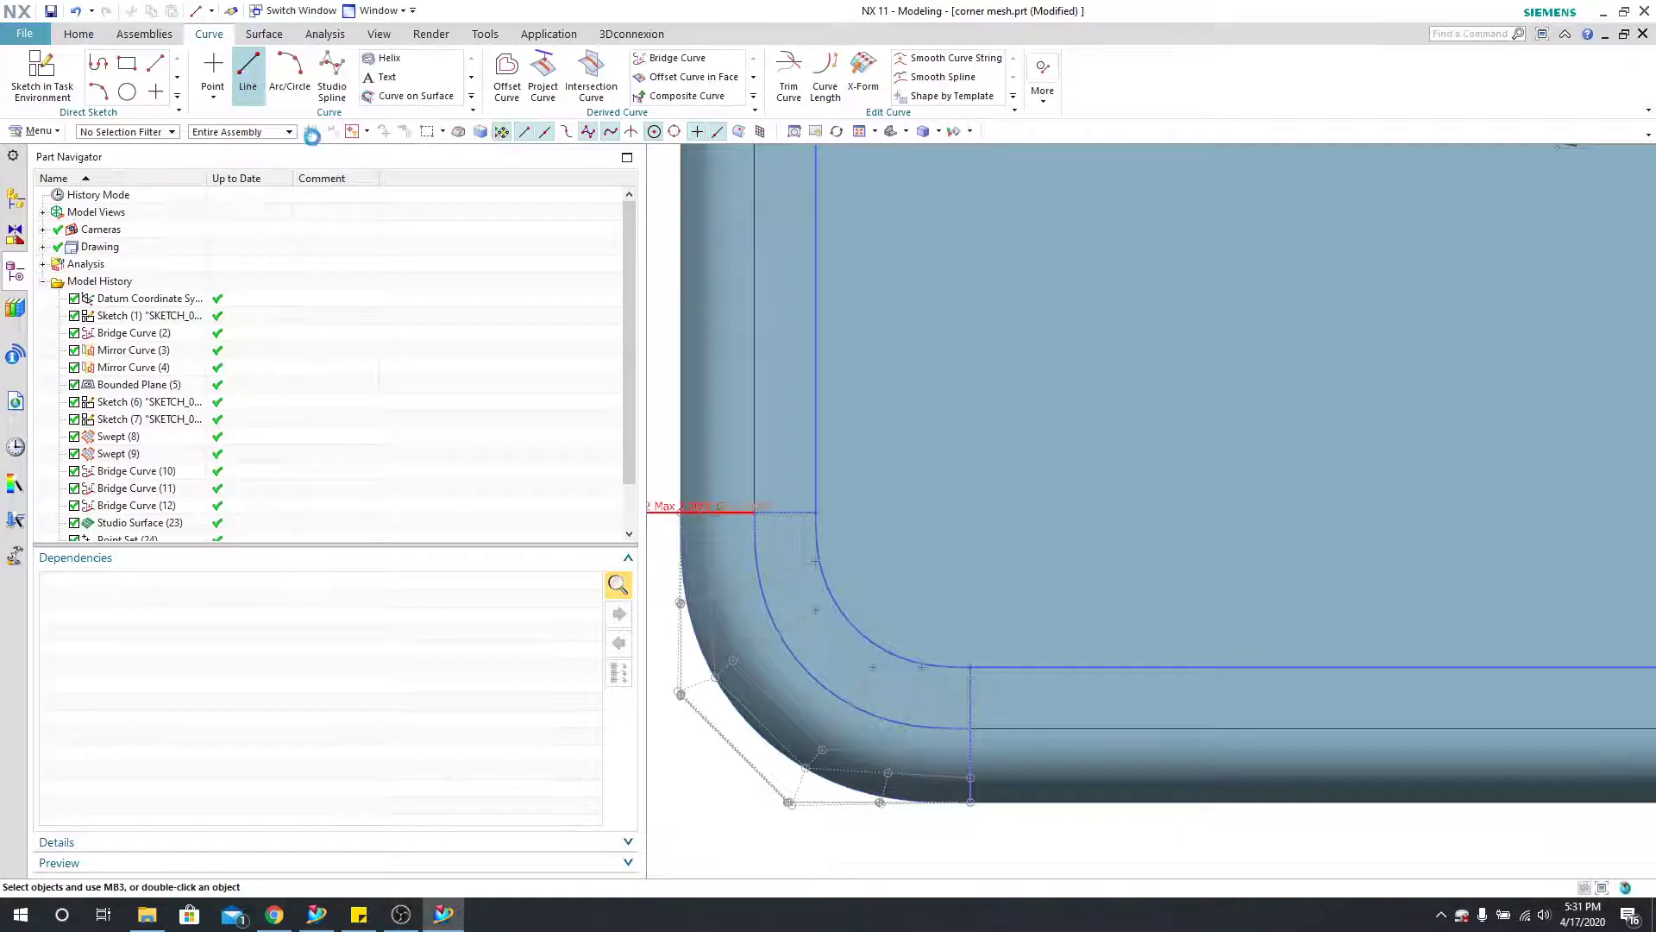
{"action": "left_click", "coordinate": [816, 512]}
{"action": "key", "text": "Escape"}
{"action": "key", "text": "Escape"}
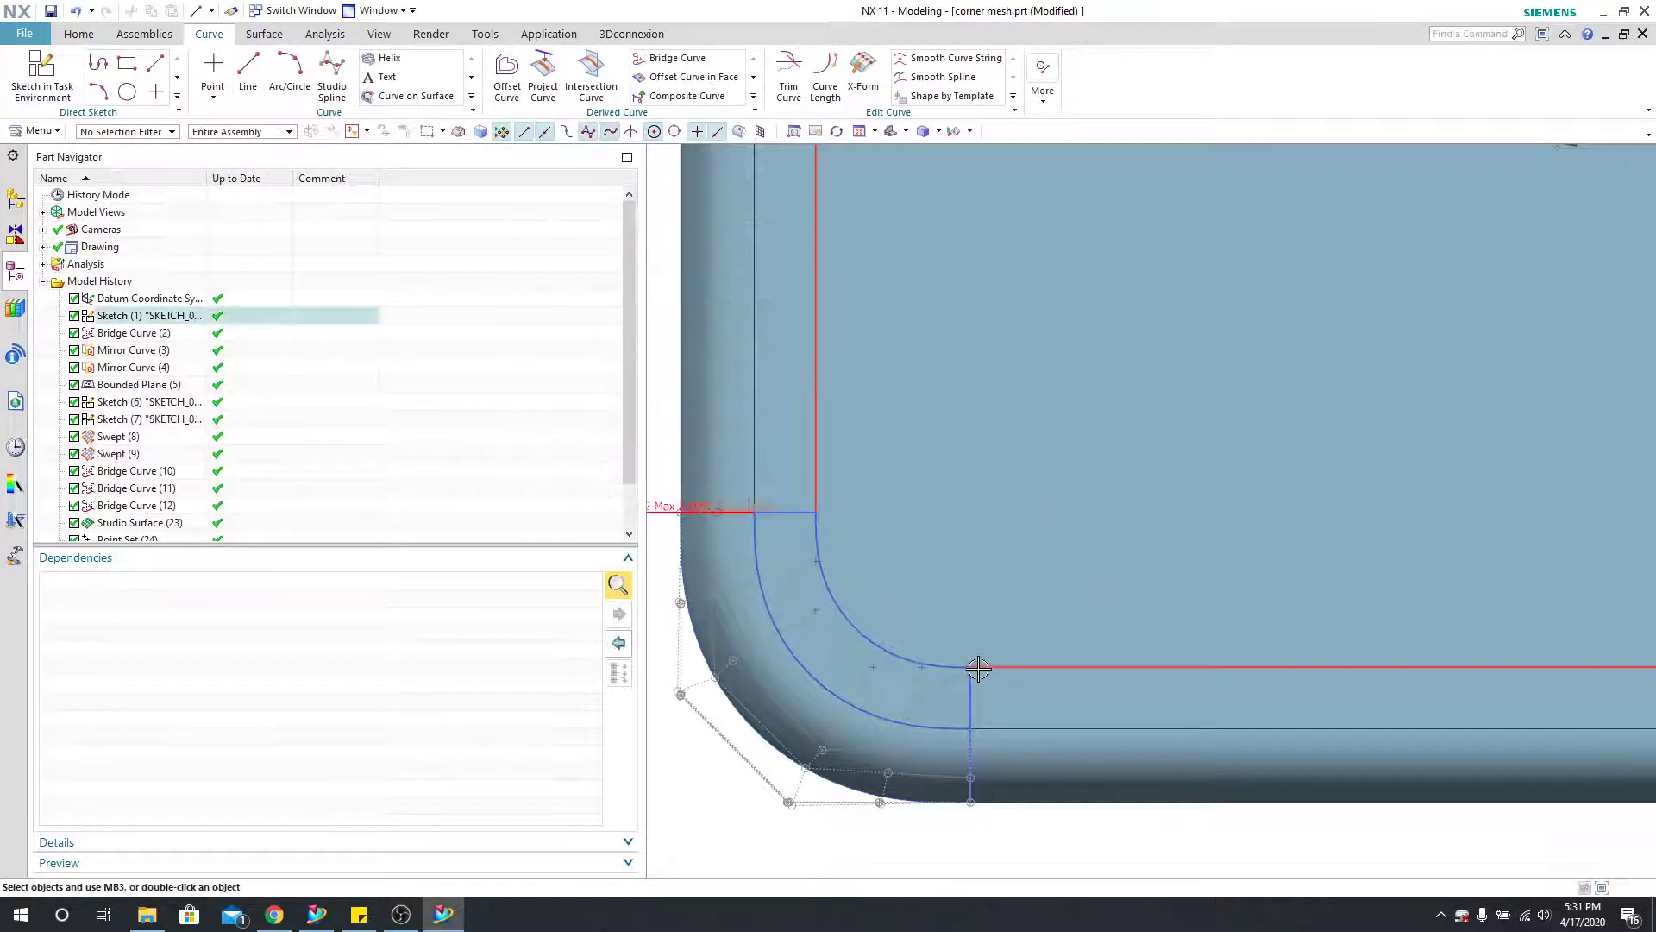
Step: Draw a line along XC and one along YC from the two ends of the inner corner curve, crossing each other on the top plane
{"action": "left_click", "coordinate": [247, 75]}
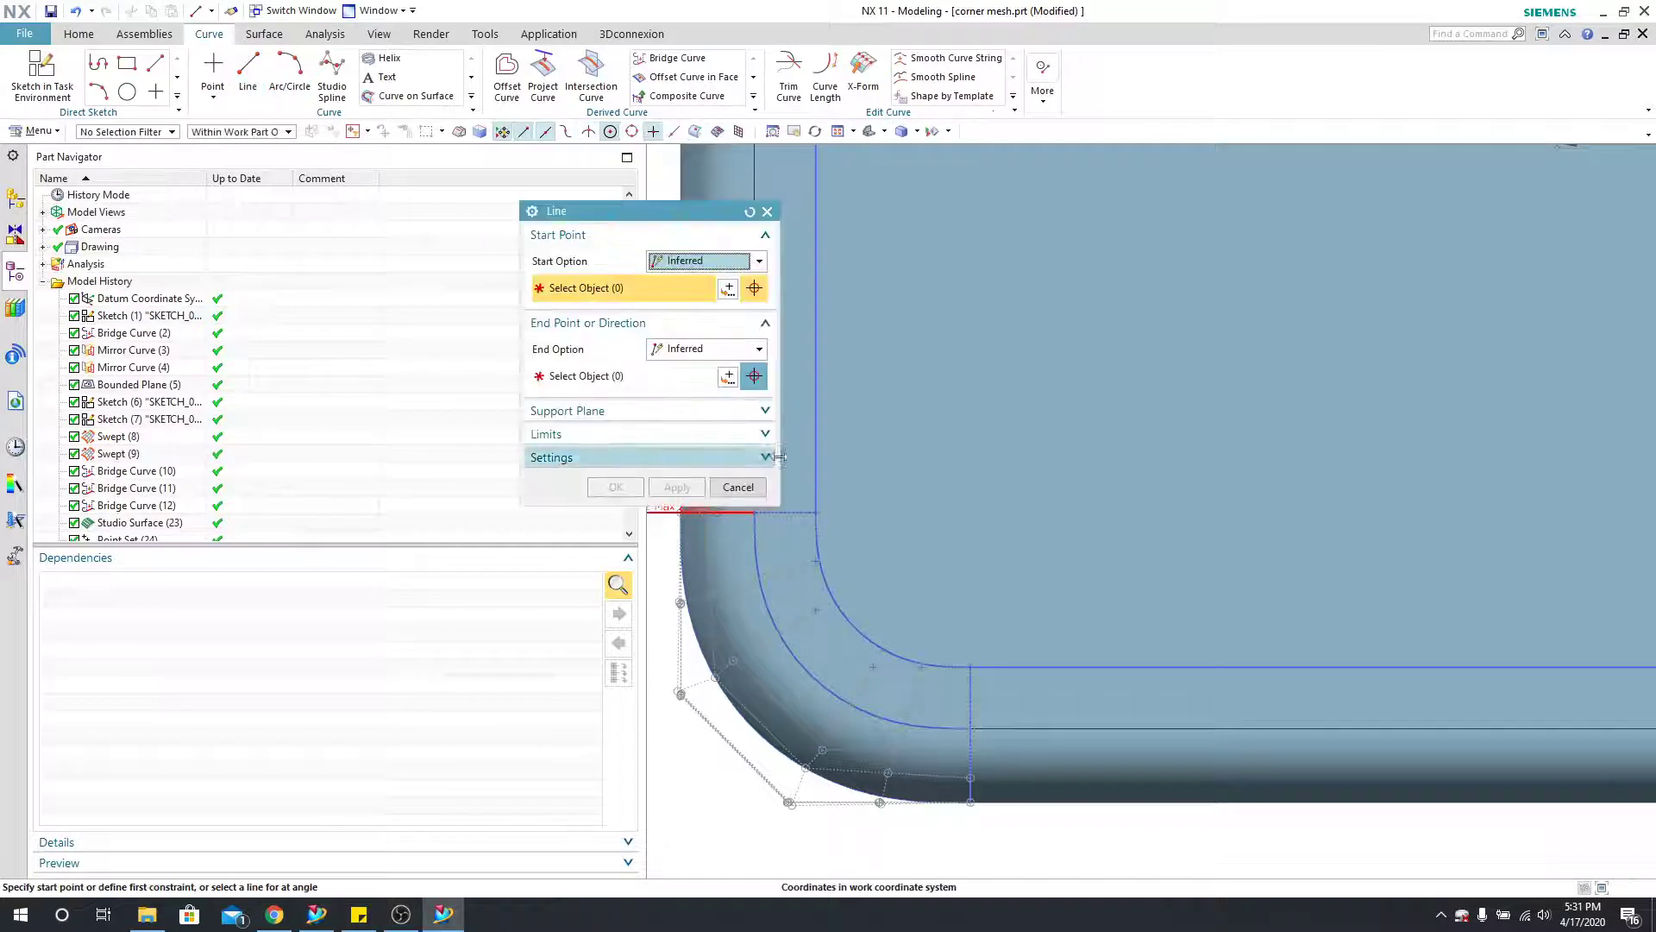
{"action": "left_click", "coordinate": [817, 511]}
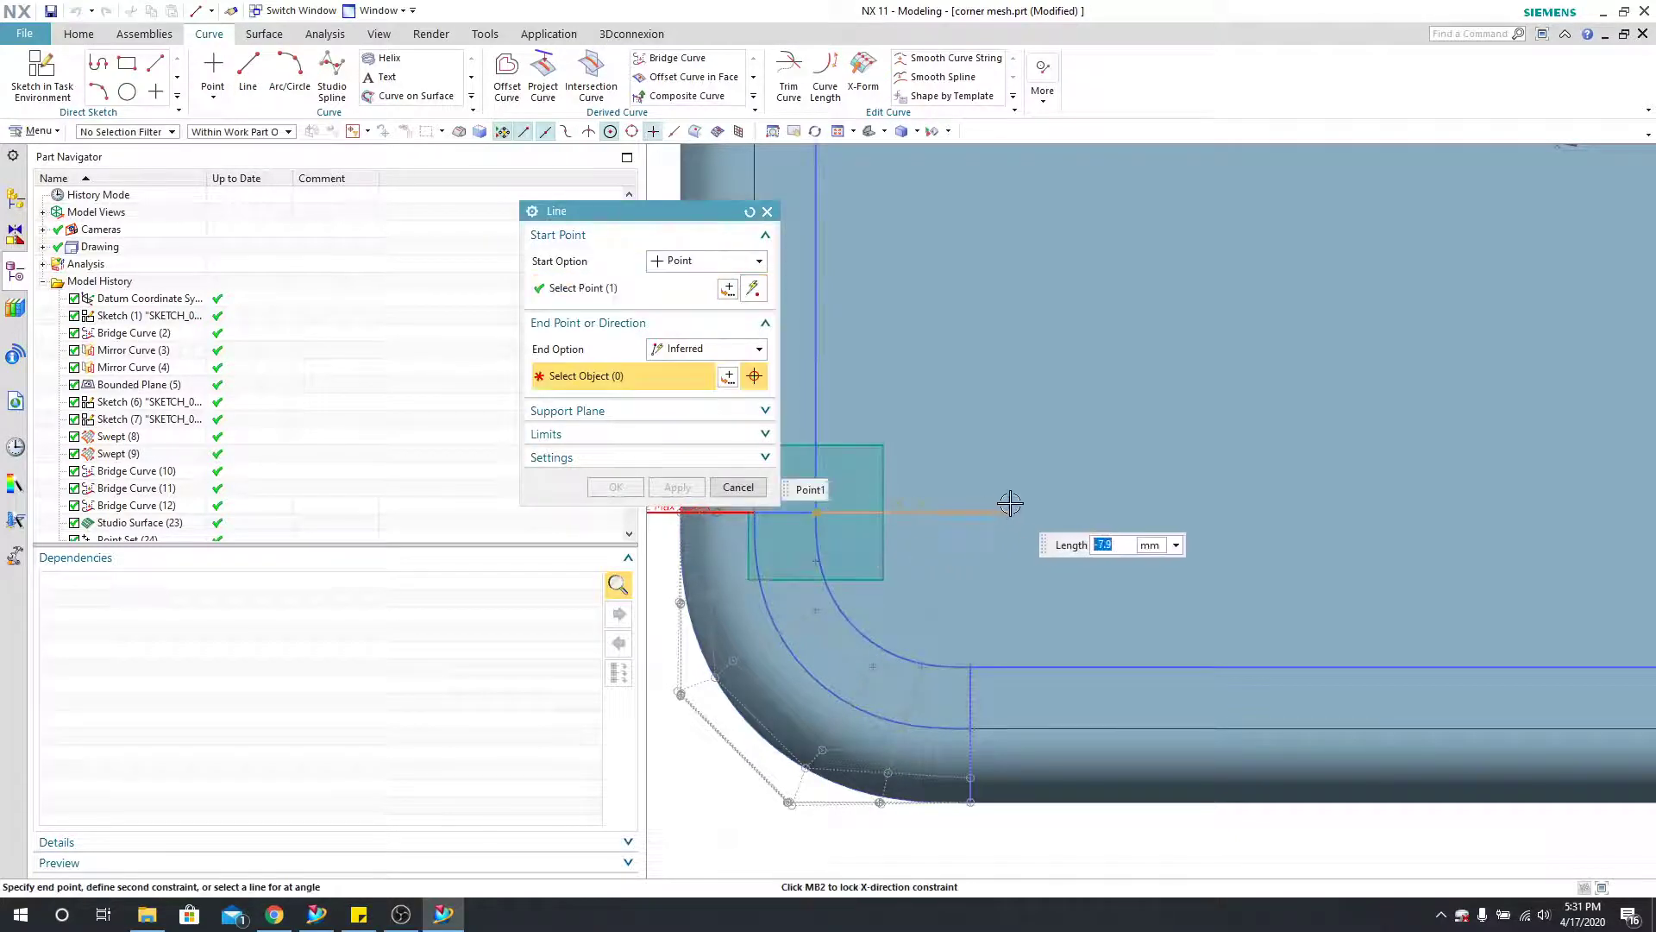
{"action": "left_click", "coordinate": [677, 457]}
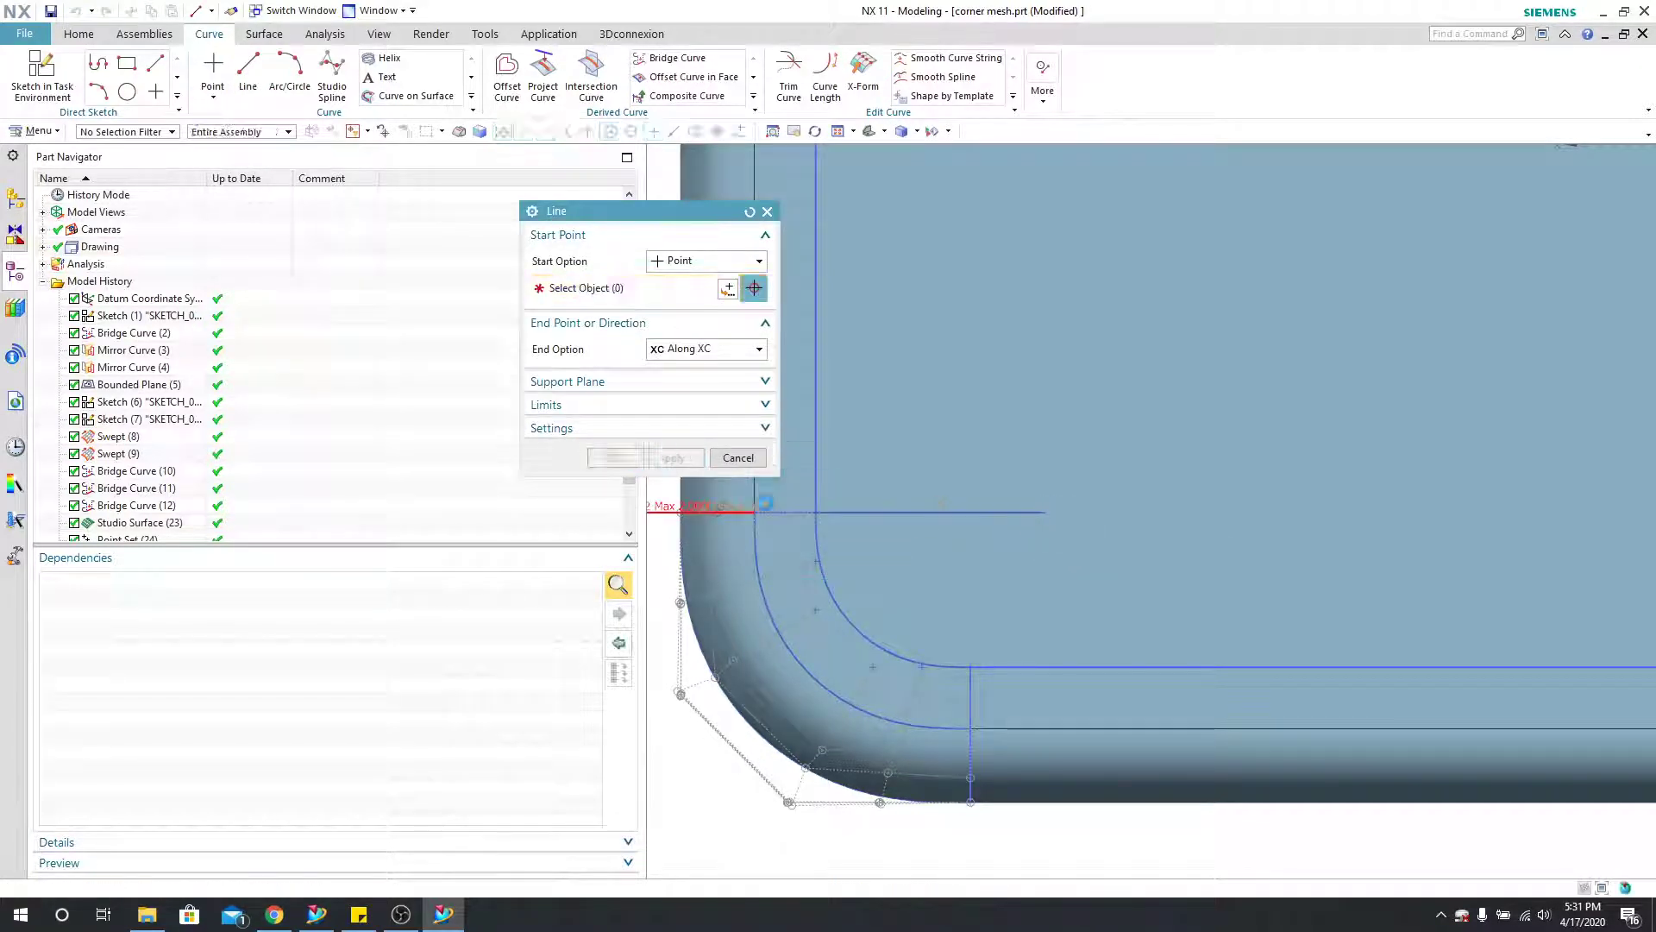
{"action": "left_click", "coordinate": [970, 669]}
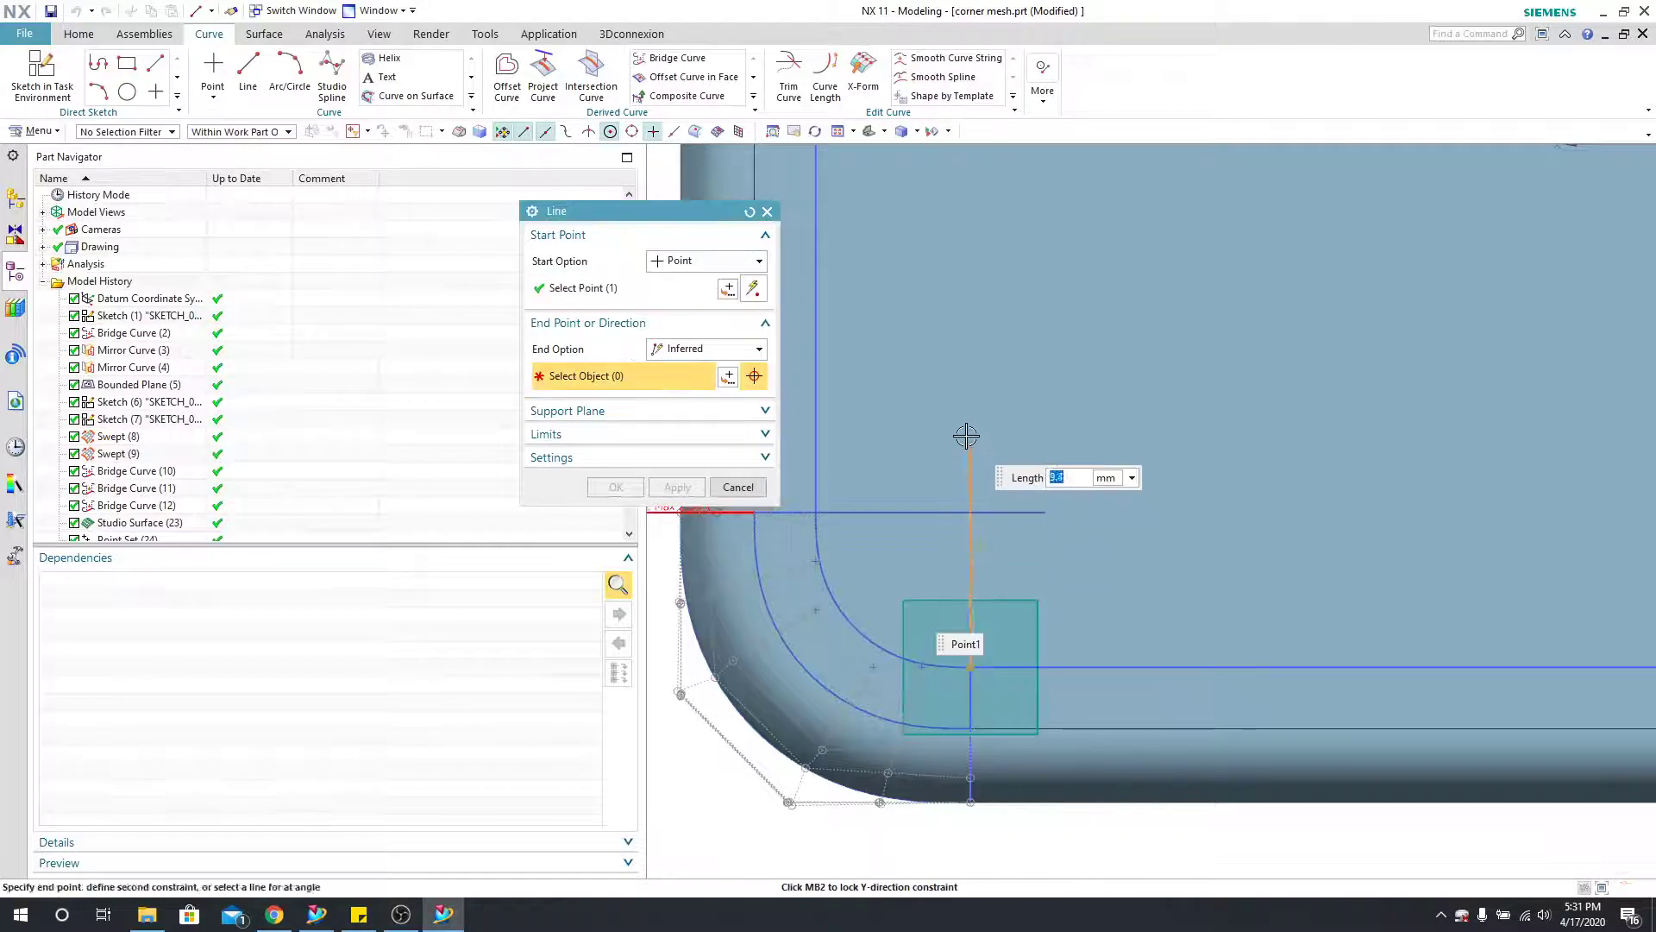
{"action": "left_click", "coordinate": [622, 458]}
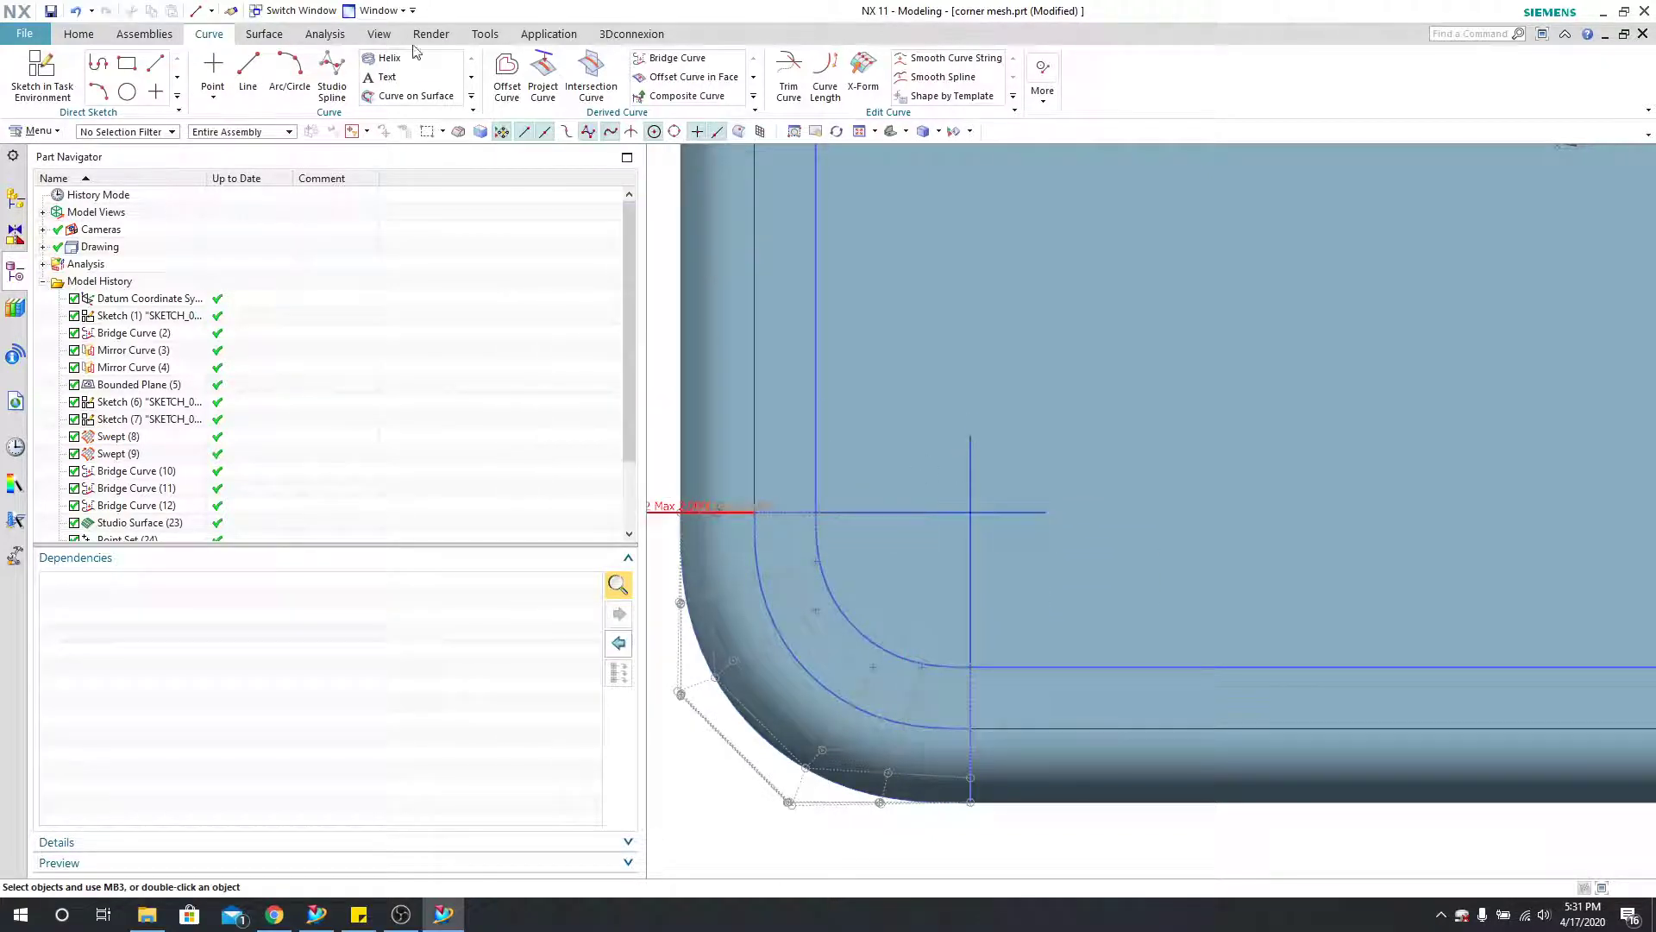
Step: Create an Intersection Point where the two new construction lines cross
{"action": "left_click", "coordinate": [76, 34]}
{"action": "left_click", "coordinate": [212, 91]}
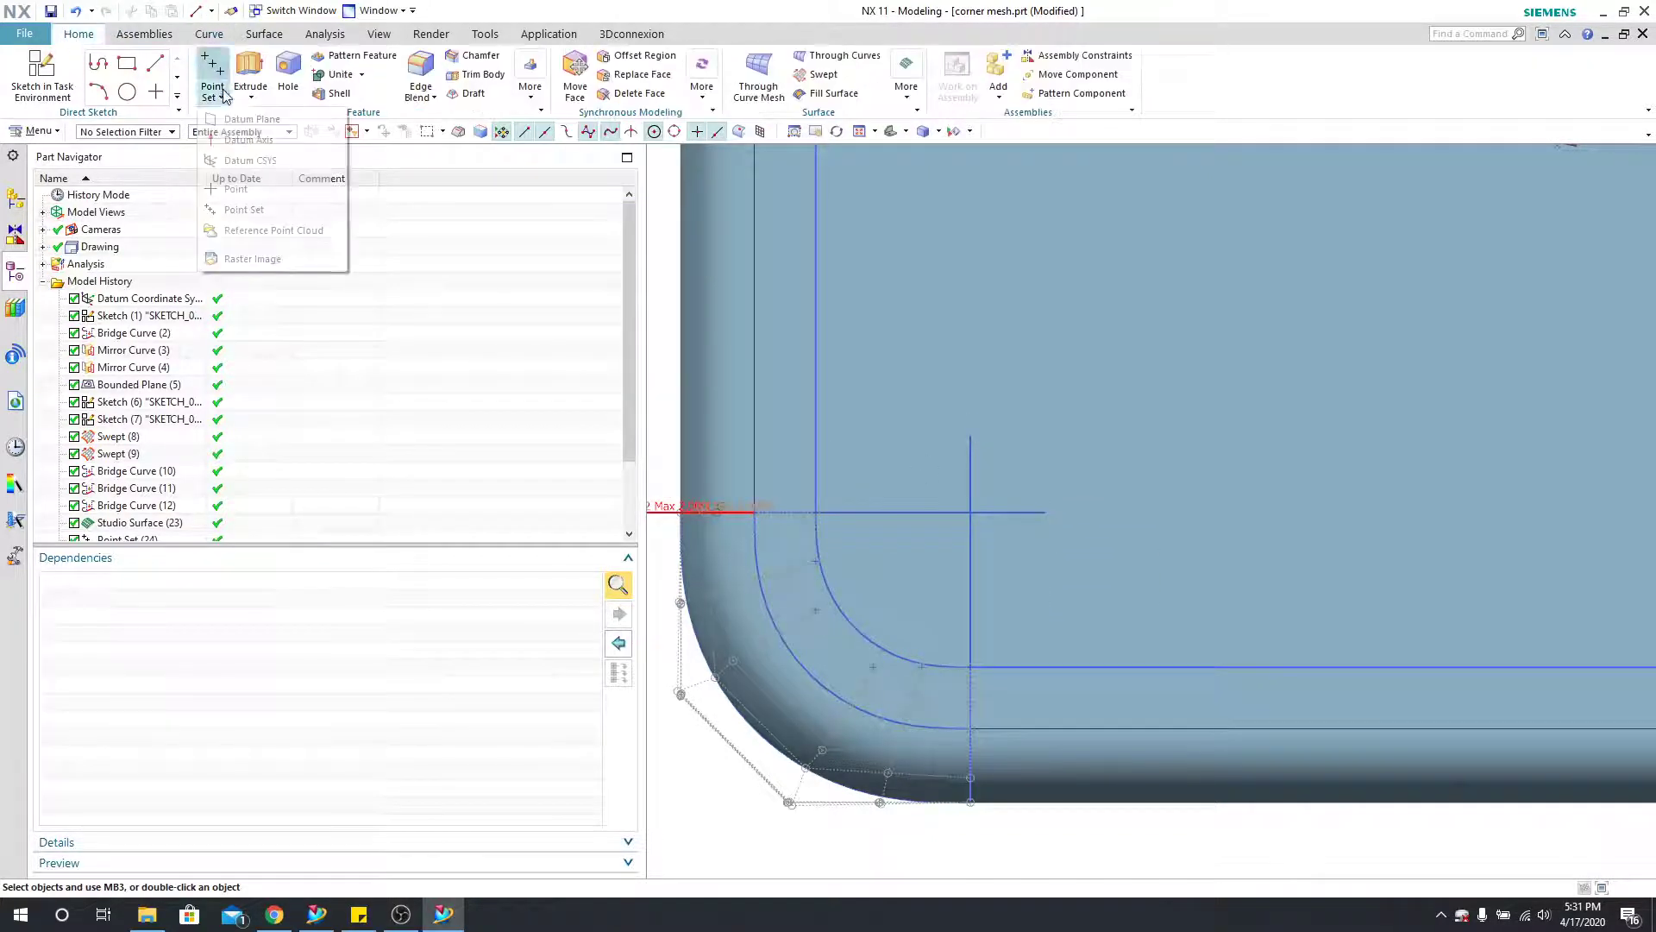
{"action": "left_click", "coordinate": [247, 197]}
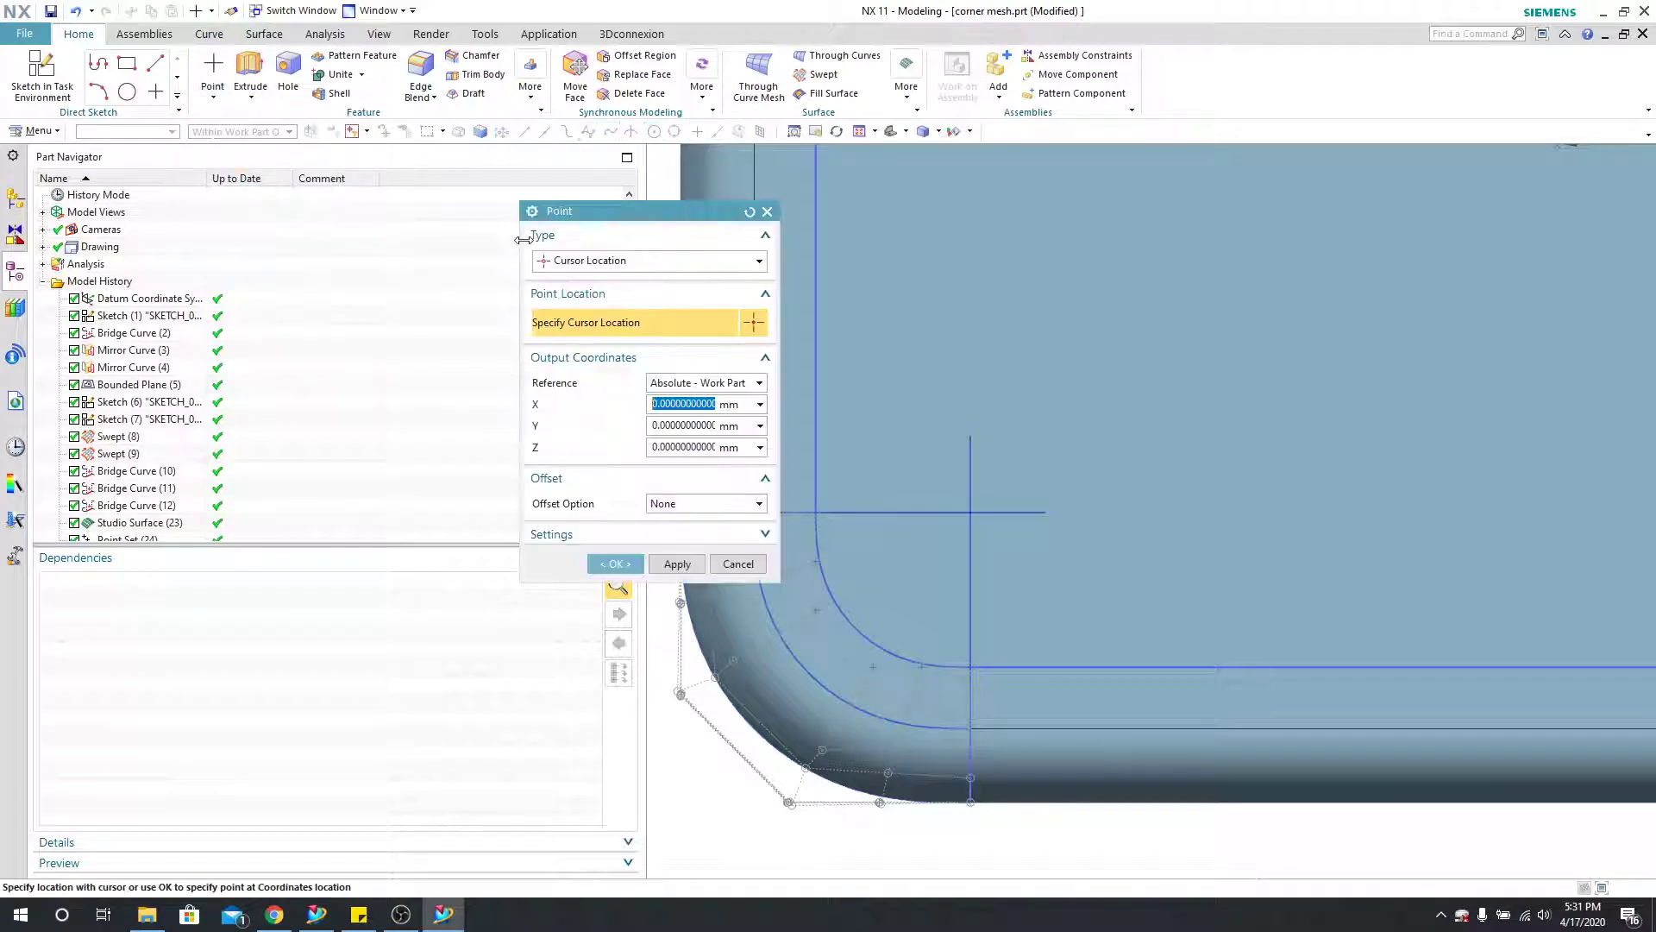
{"action": "left_click", "coordinate": [636, 263]}
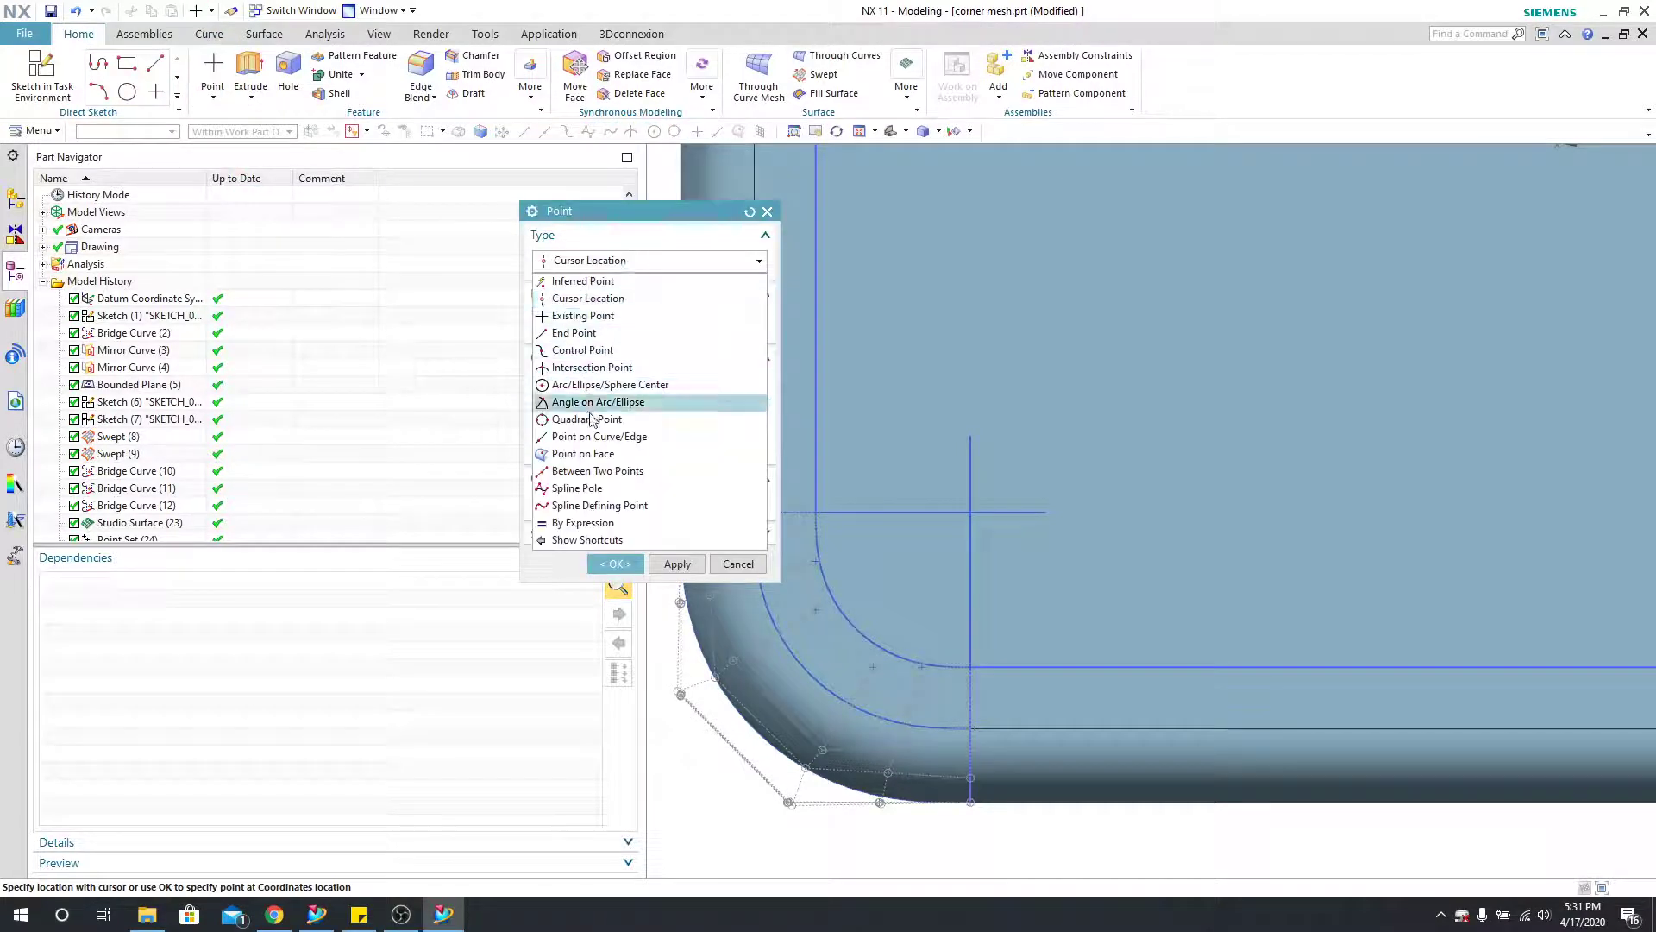
{"action": "left_click", "coordinate": [594, 368]}
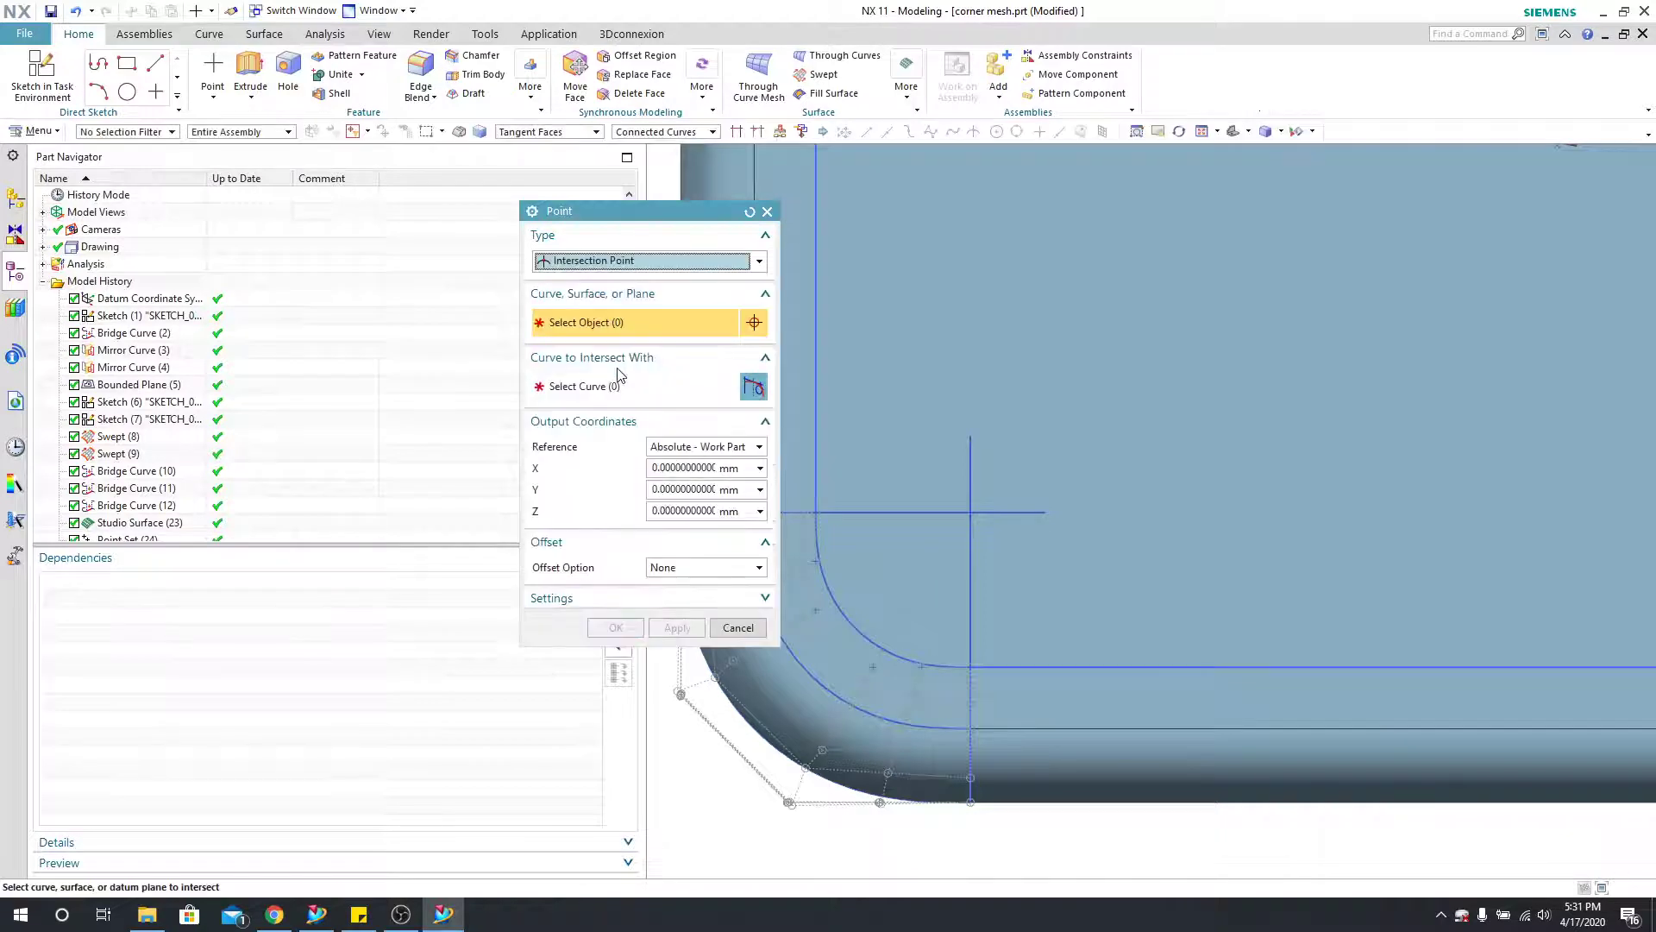
{"action": "left_click", "coordinate": [918, 512]}
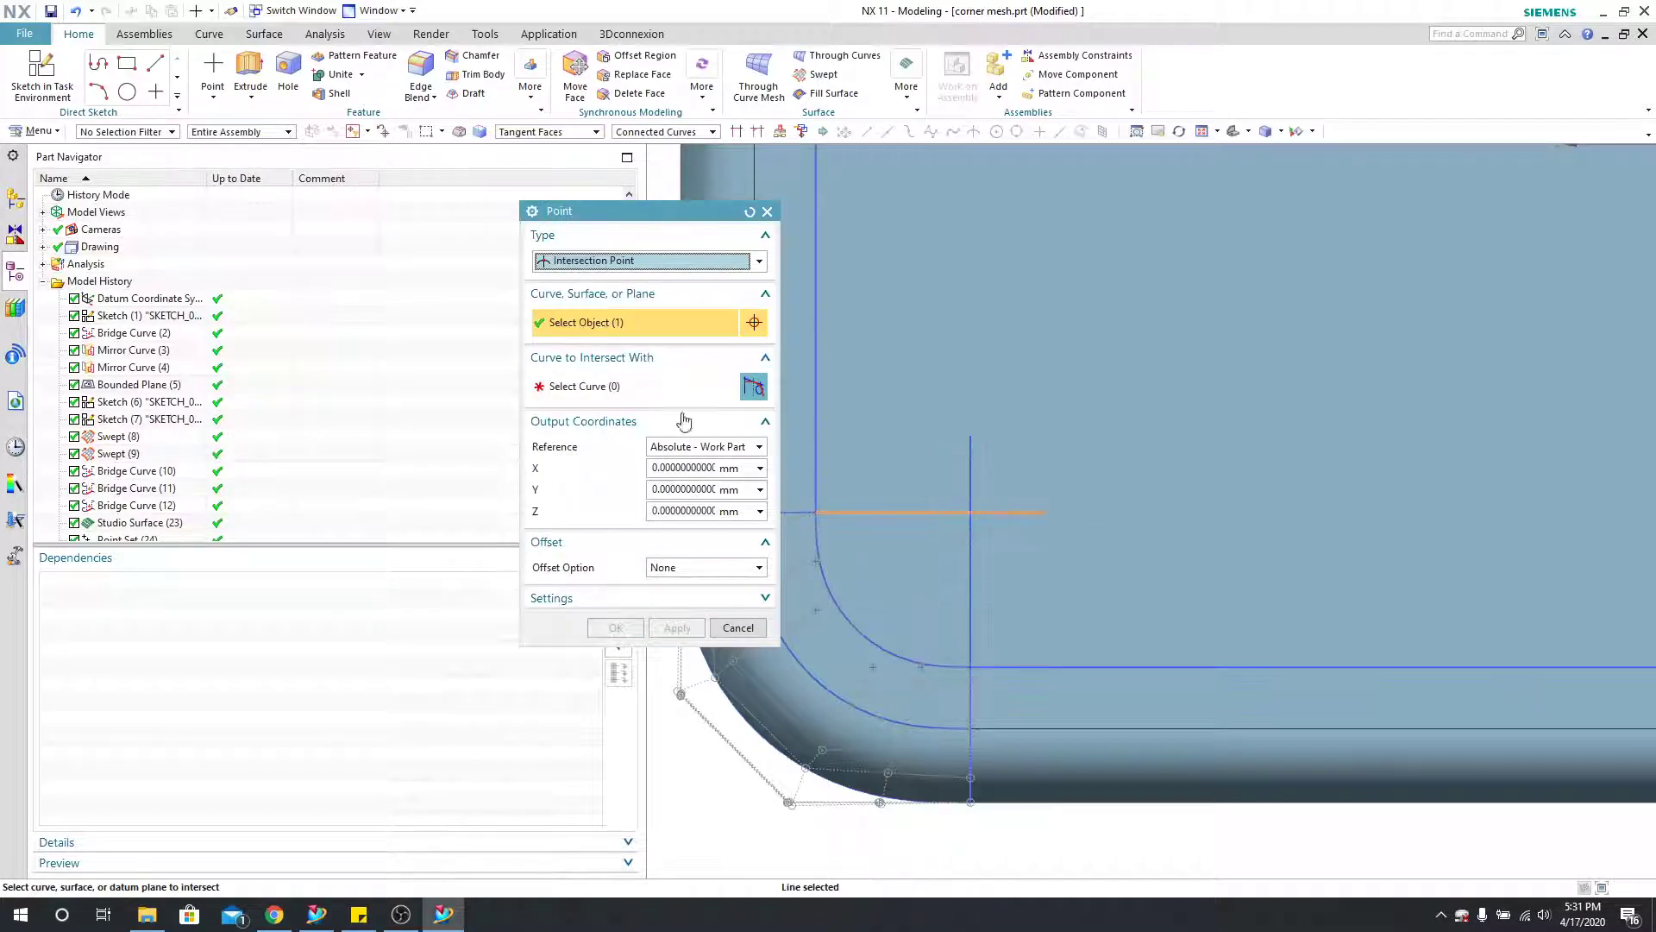
{"action": "left_click", "coordinate": [972, 594]}
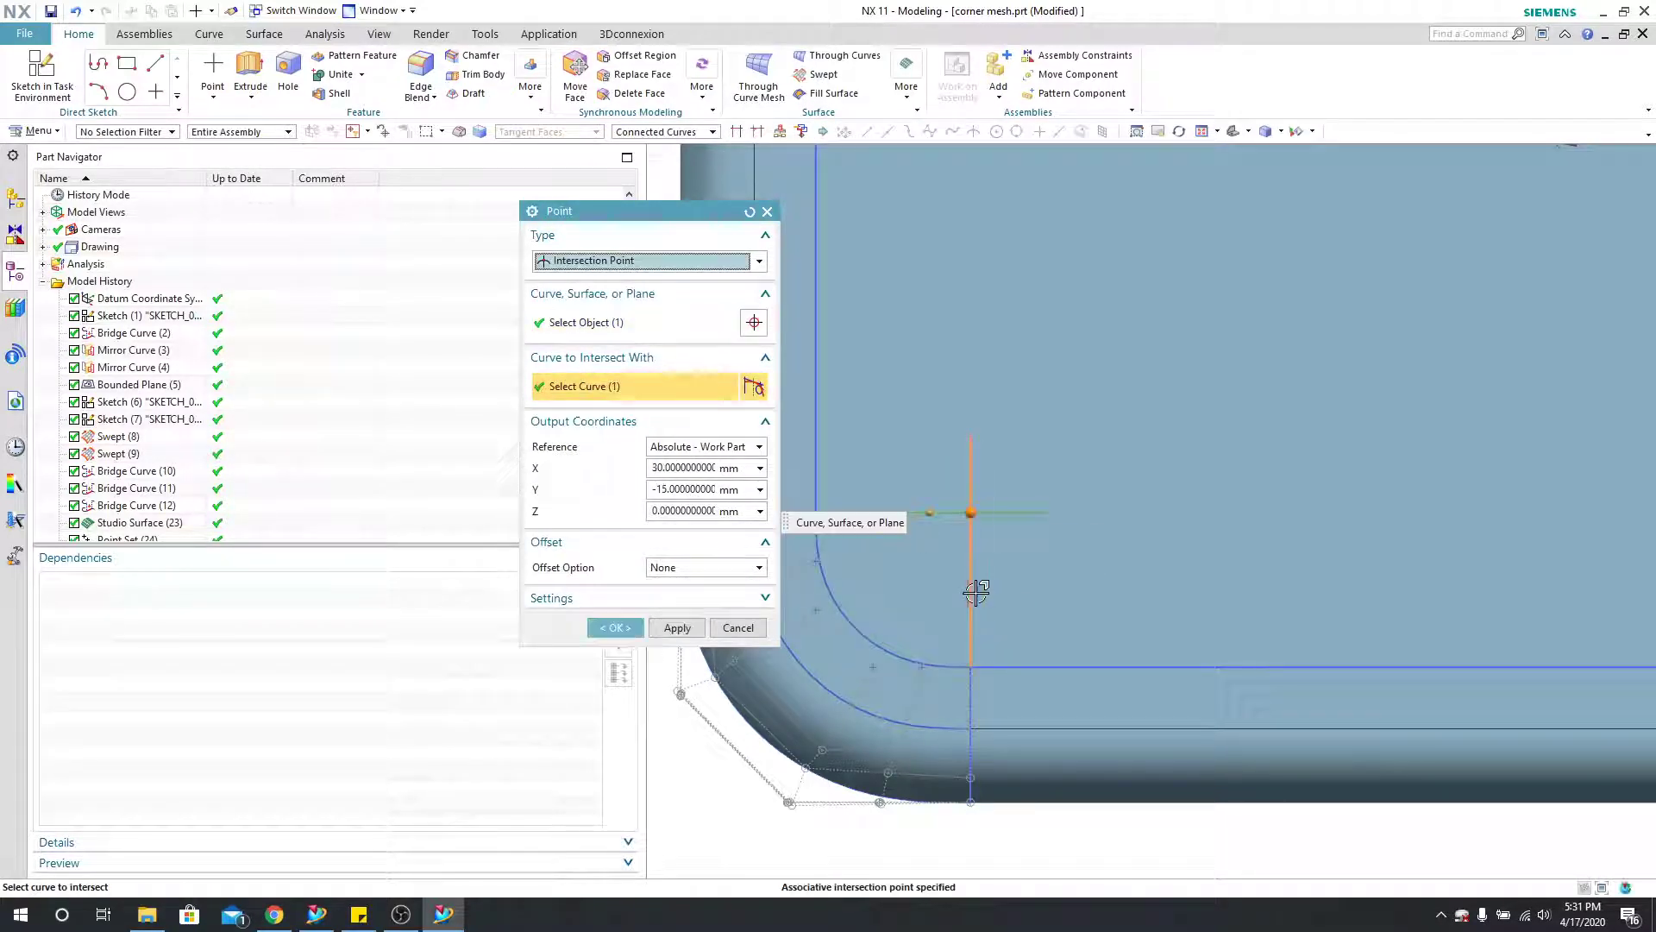
{"action": "left_click", "coordinate": [617, 635]}
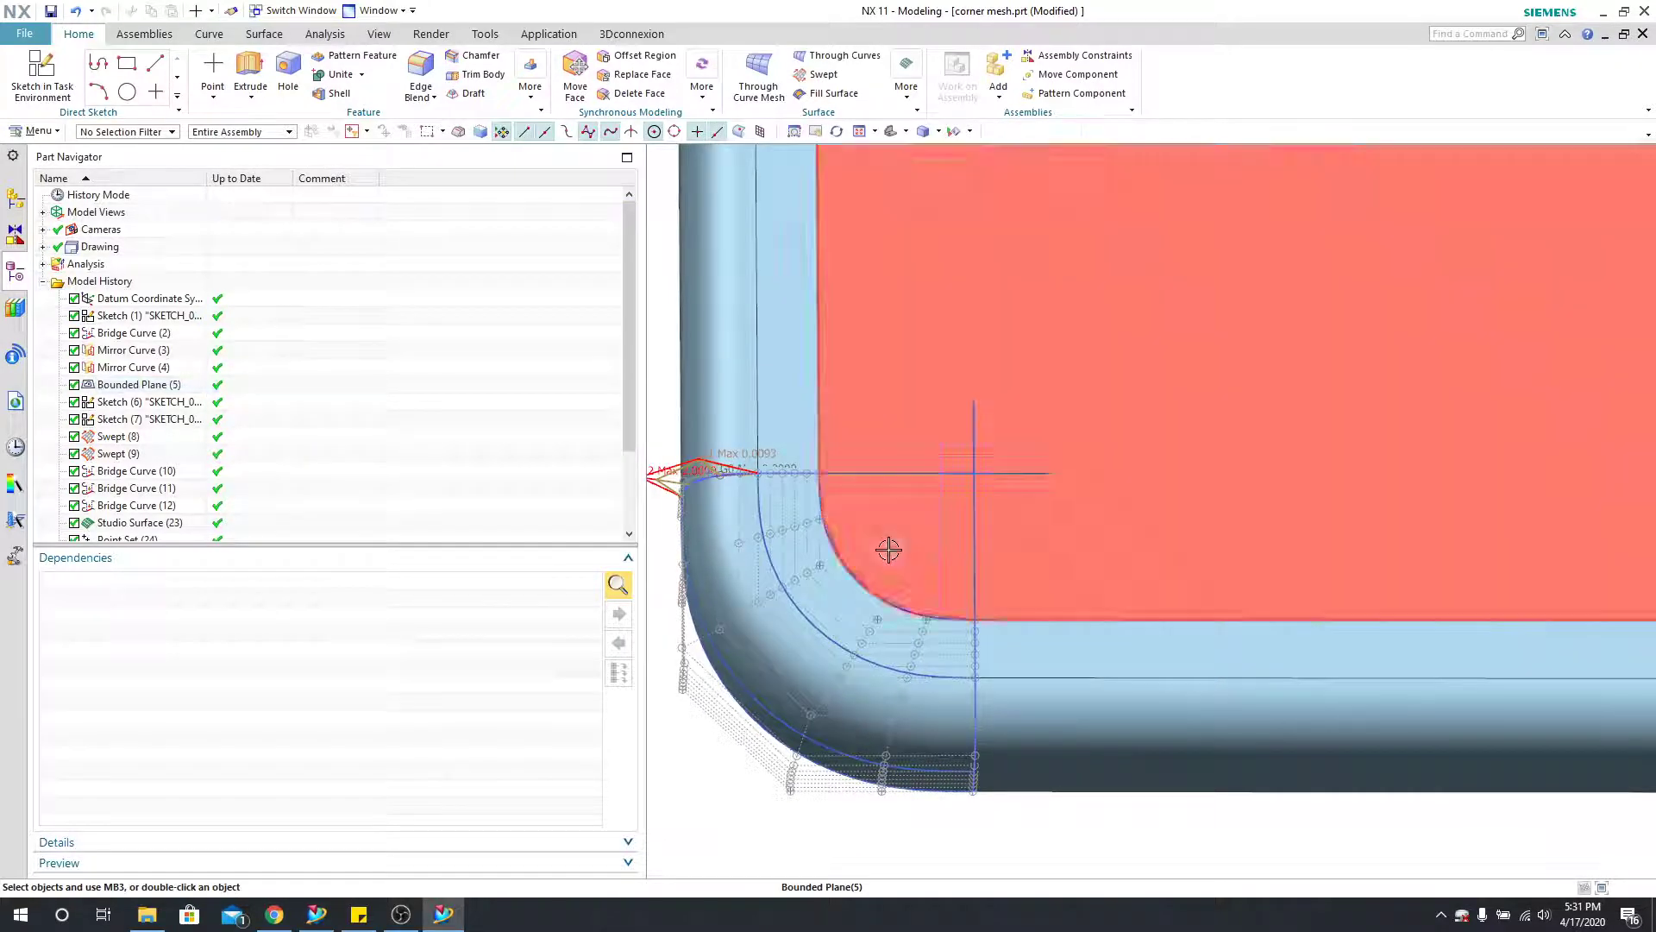
Step: Create an Inferred datum plane through the intersection point and the second poles, counted from the Swept (9) side, of the inner and outer corner curves
{"action": "scroll", "coordinate": [888, 550], "scroll_direction": "up", "scroll_amount": 1}
{"action": "middle_click_drag", "start_coordinate": [888, 550], "coordinate": [1017, 588], "text": "shift"}
{"action": "scroll", "coordinate": [955, 512], "scroll_direction": "down", "scroll_amount": 1}
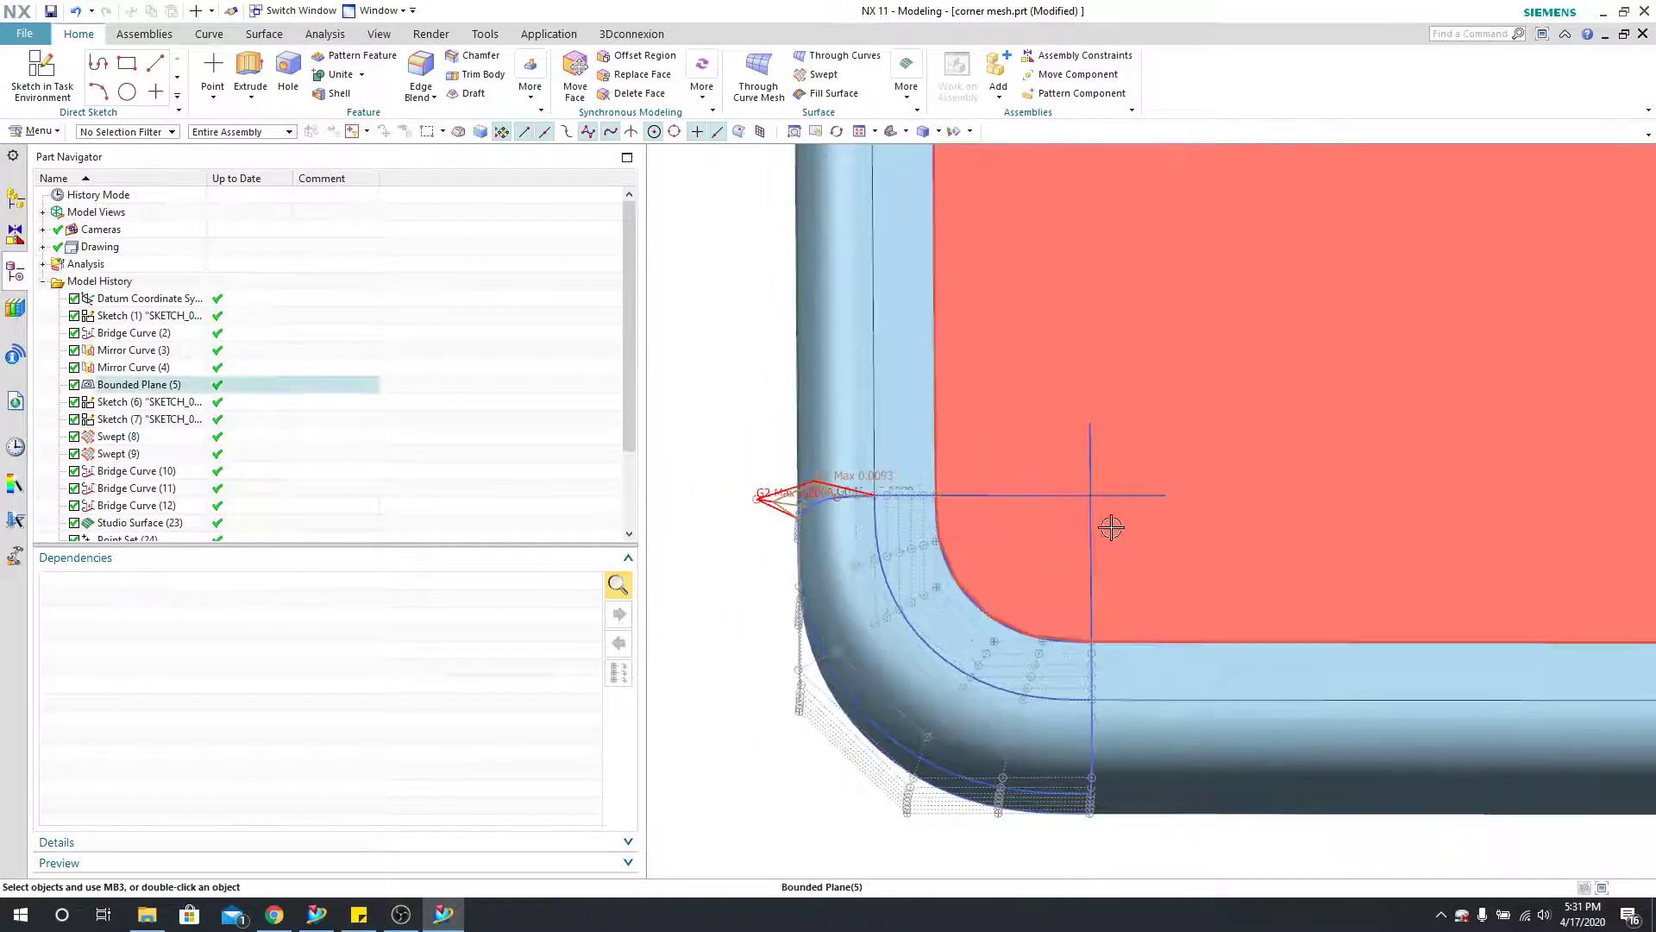
{"action": "left_click", "coordinate": [212, 96]}
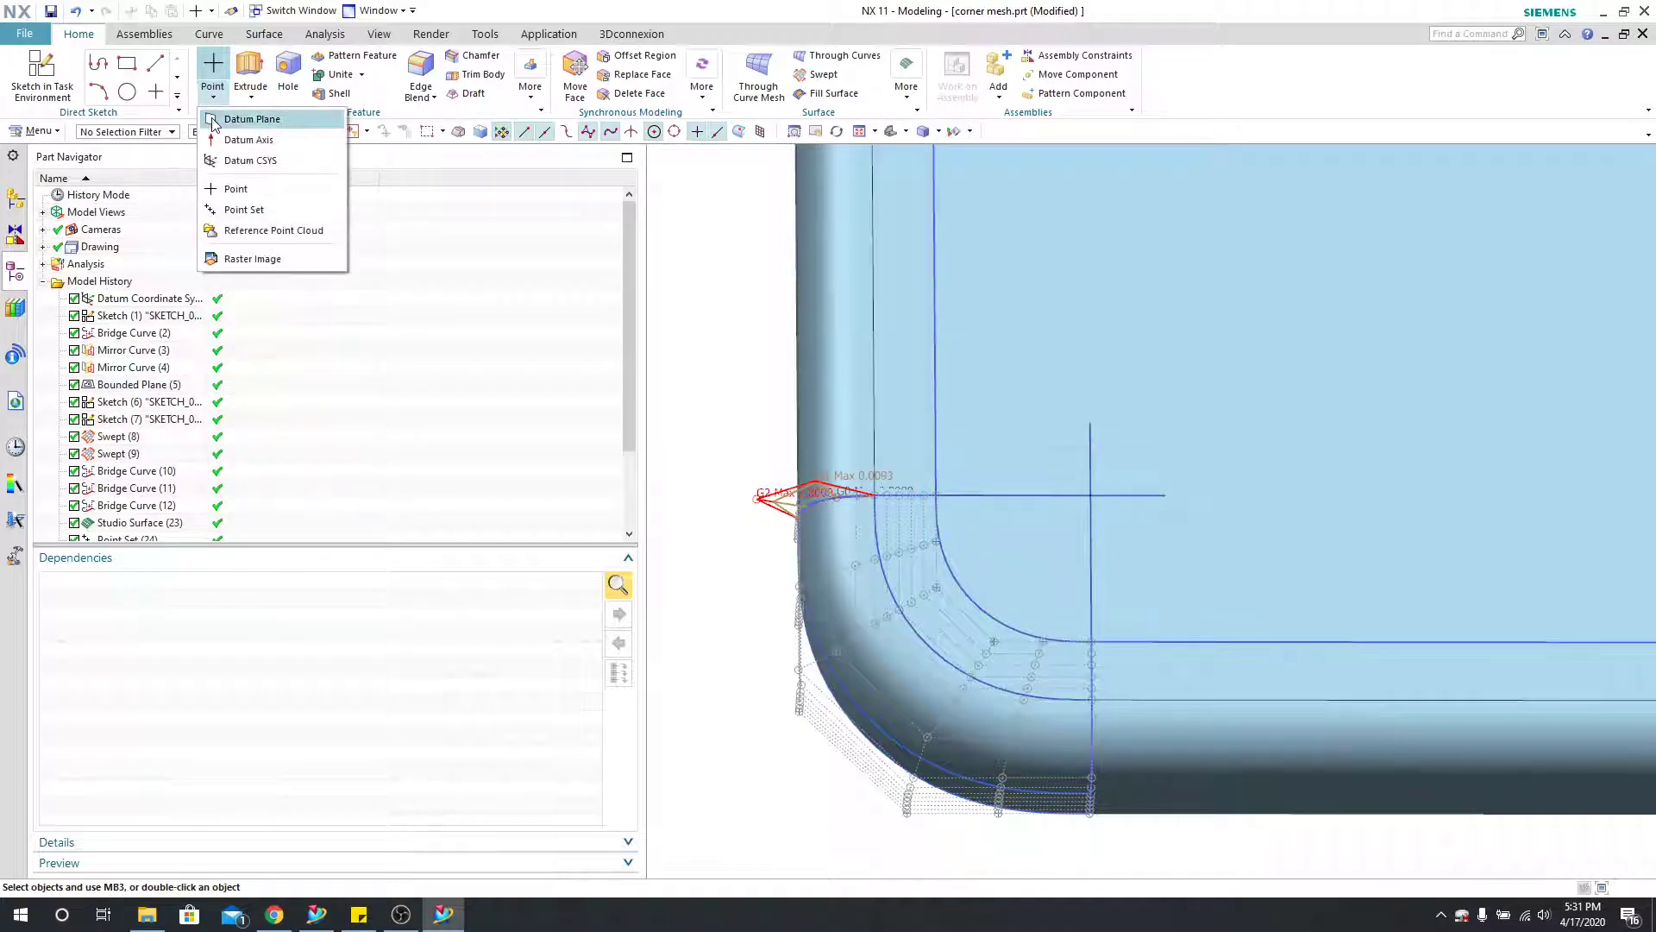
{"action": "left_click", "coordinate": [225, 119]}
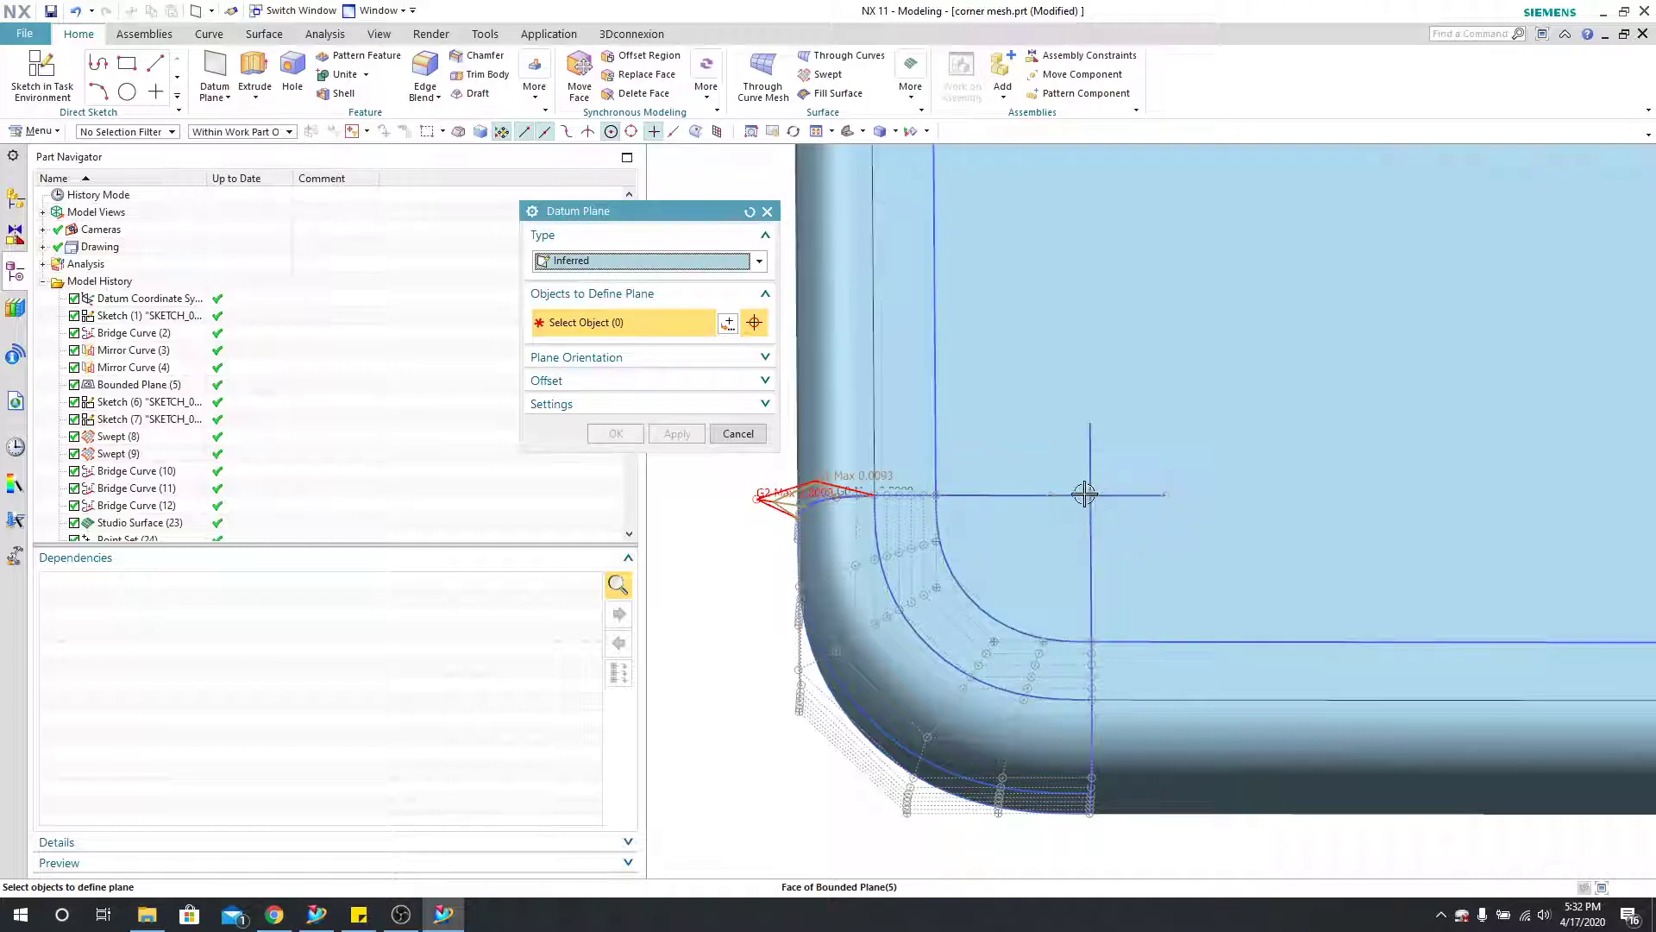
{"action": "left_click", "coordinate": [1091, 496]}
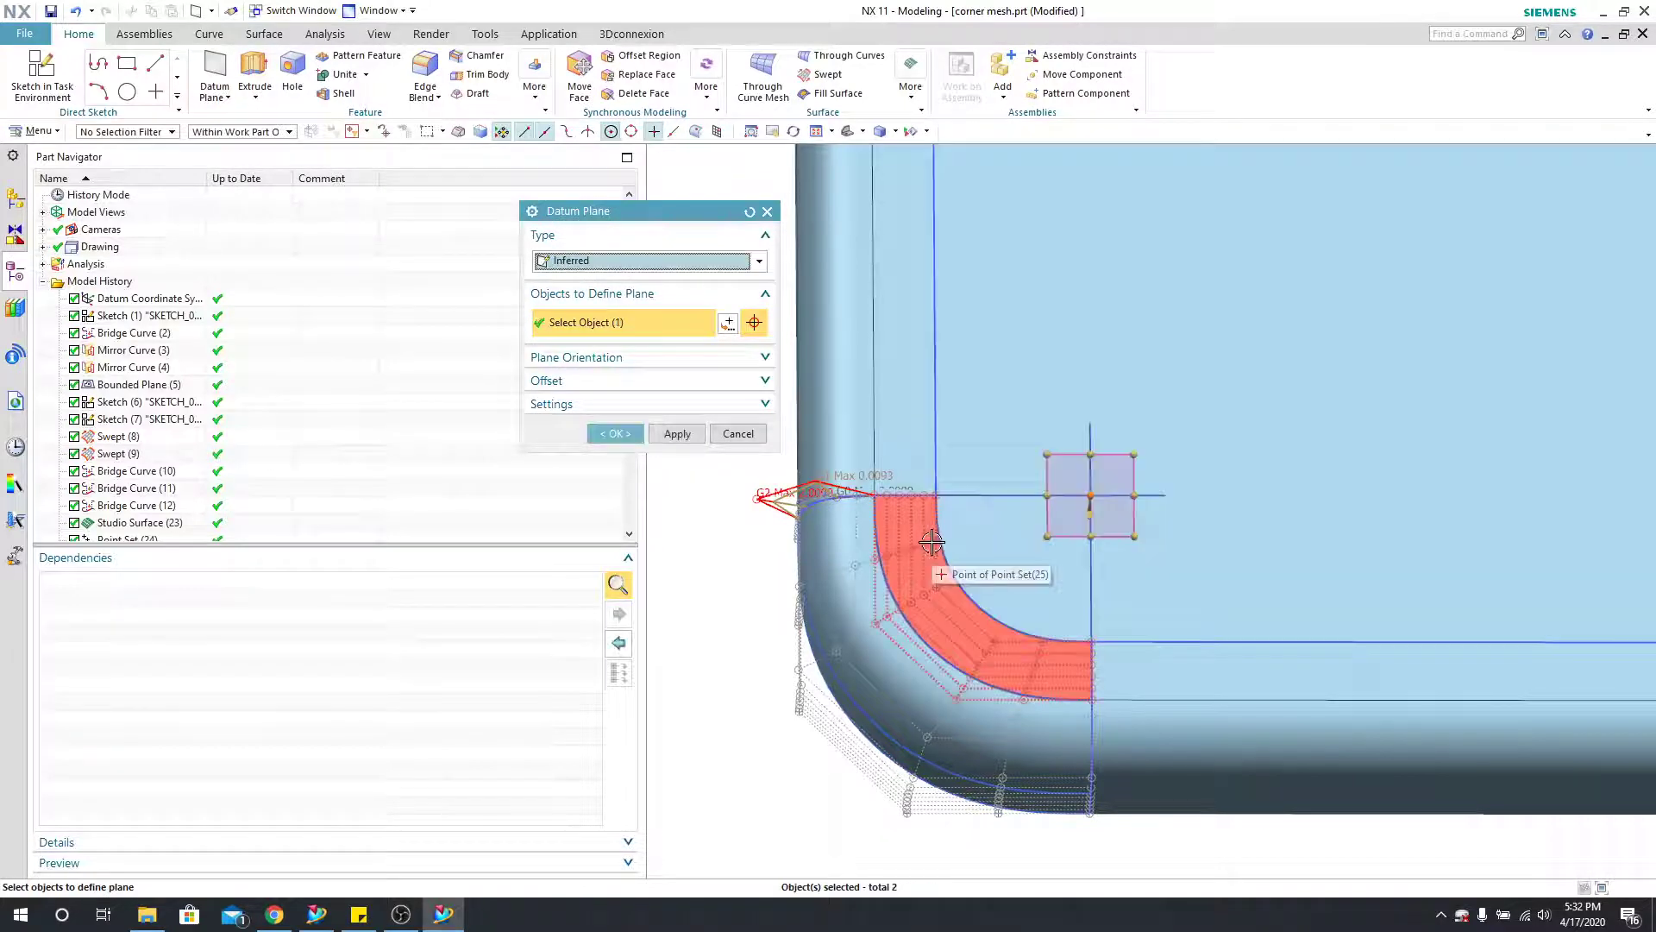
{"action": "left_click", "coordinate": [935, 542]}
{"action": "middle_click_drag", "start_coordinate": [777, 651], "coordinate": [803, 623]}
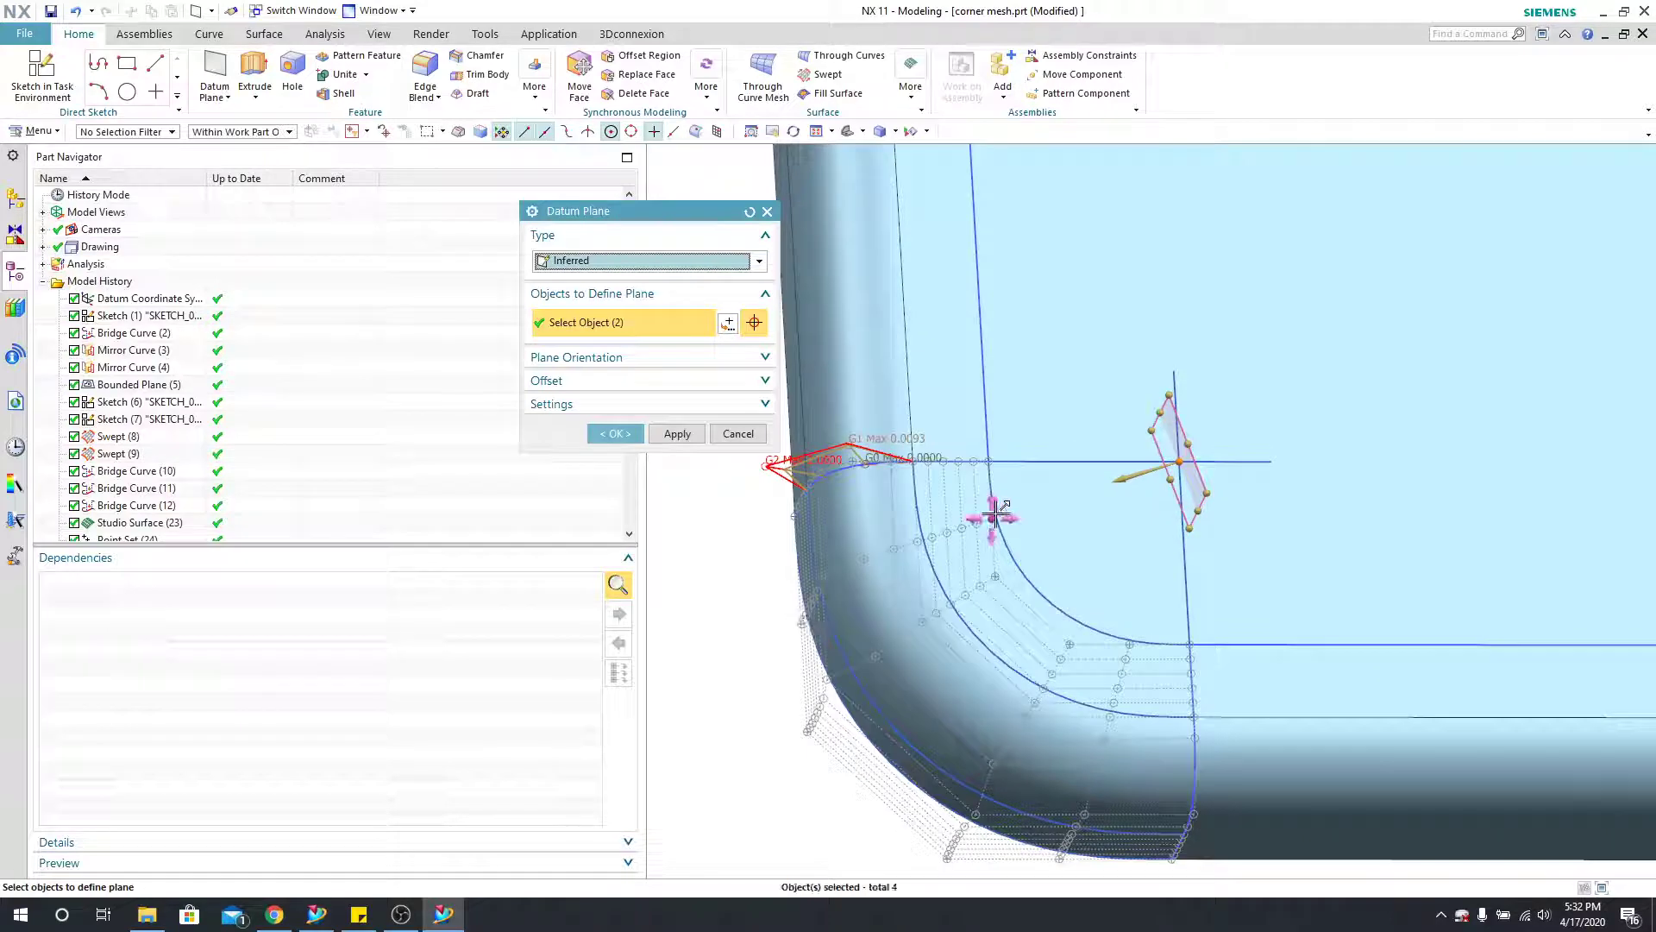
{"action": "left_click", "coordinate": [803, 623]}
{"action": "middle_click_drag", "start_coordinate": [803, 623], "coordinate": [704, 518]}
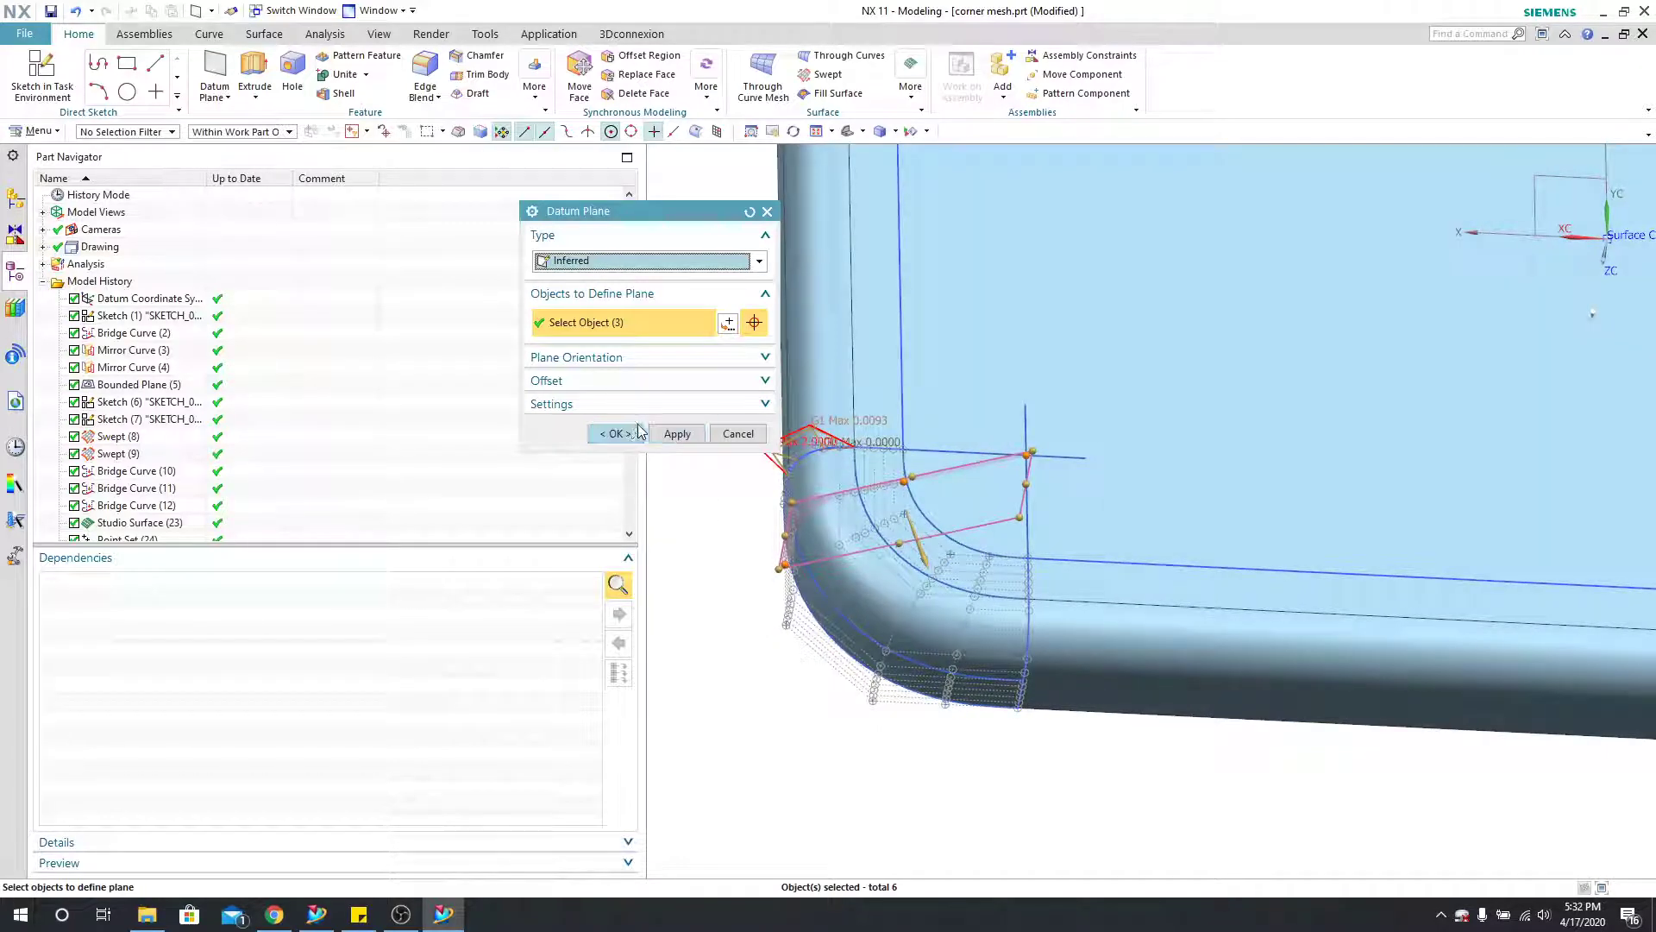
{"action": "left_click", "coordinate": [677, 433]}
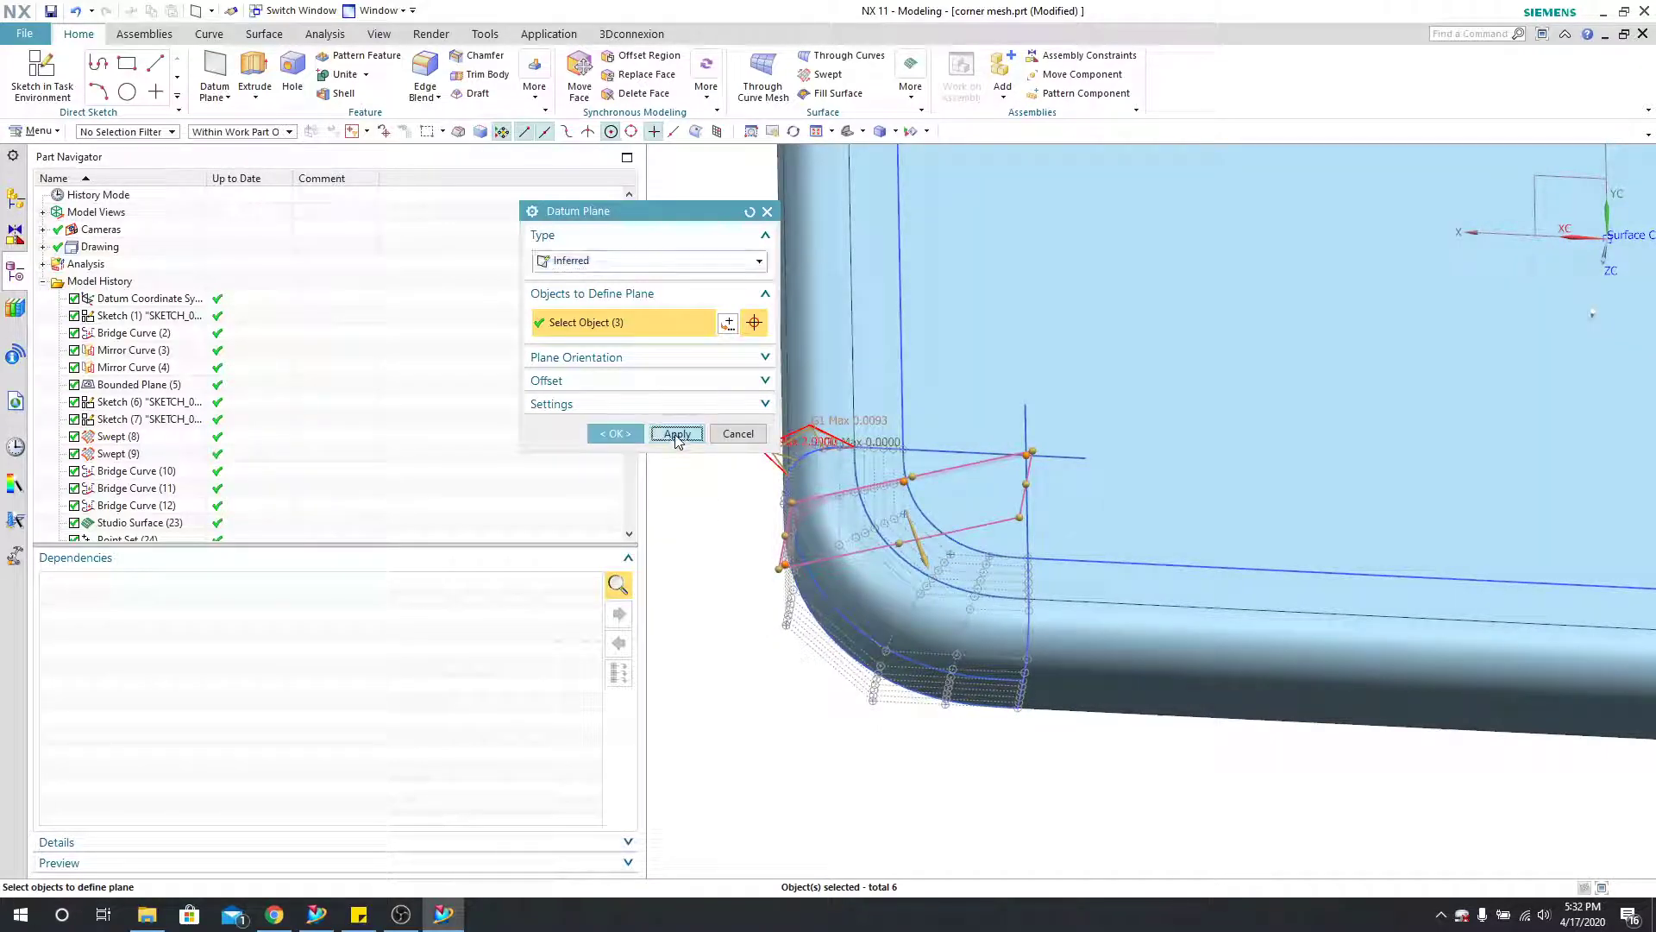
Step: Create another Inferred datum plane through the intersection point and the third poles of the inner and outer corner curves
{"action": "left_click", "coordinate": [1025, 455]}
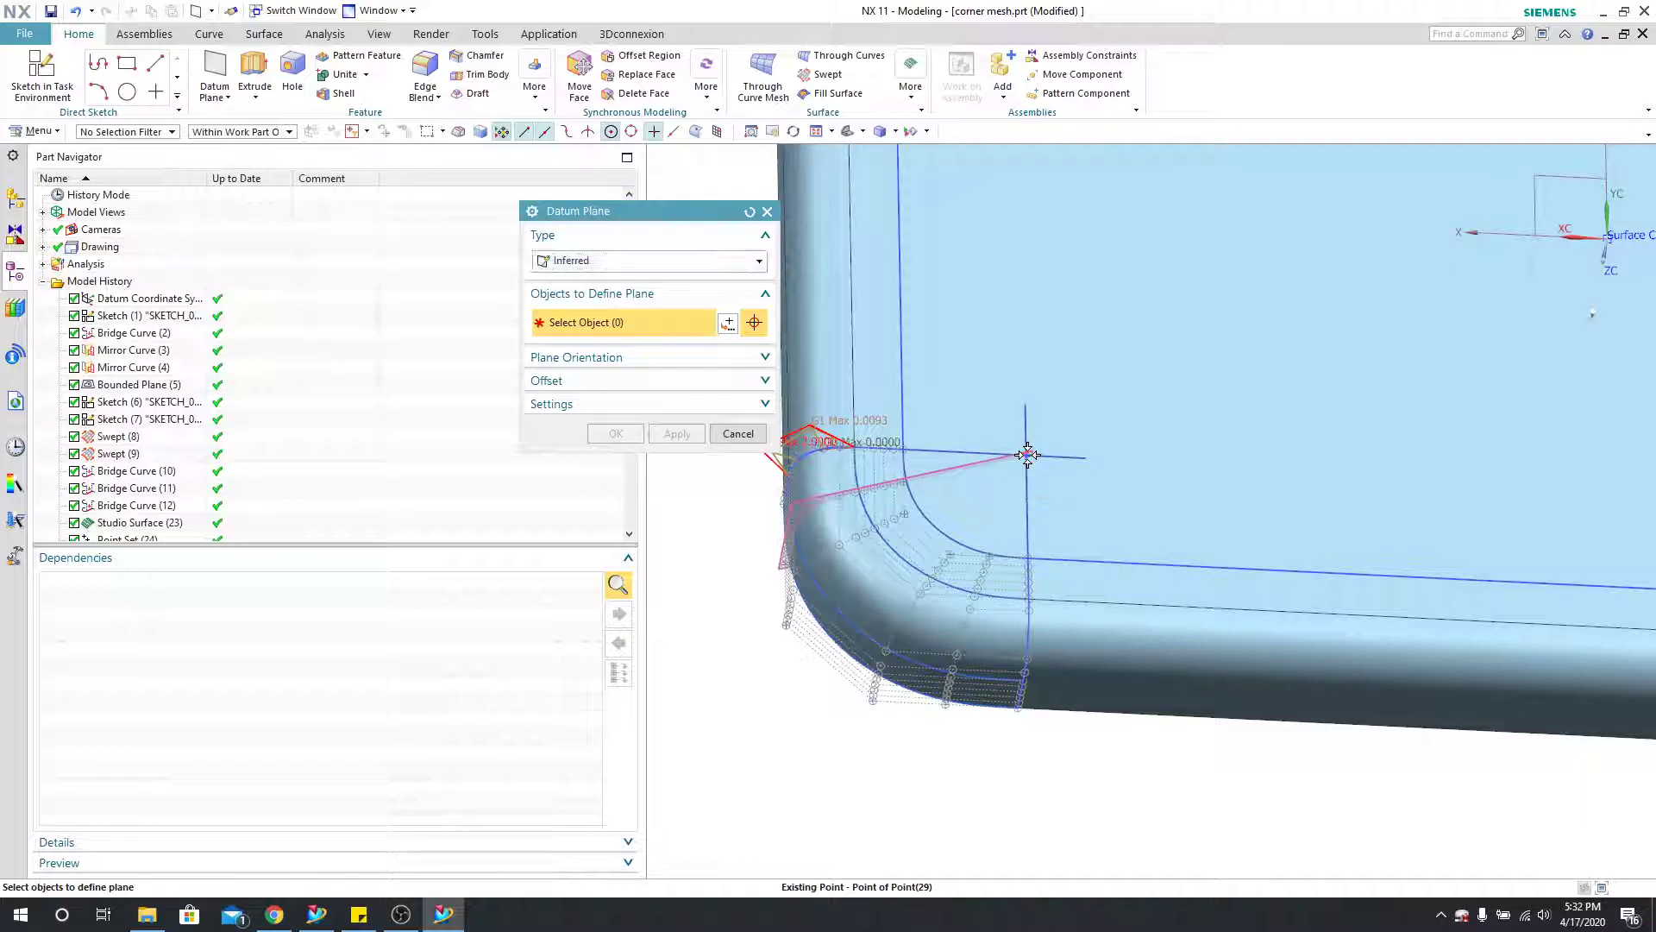
{"action": "left_click", "coordinate": [904, 516]}
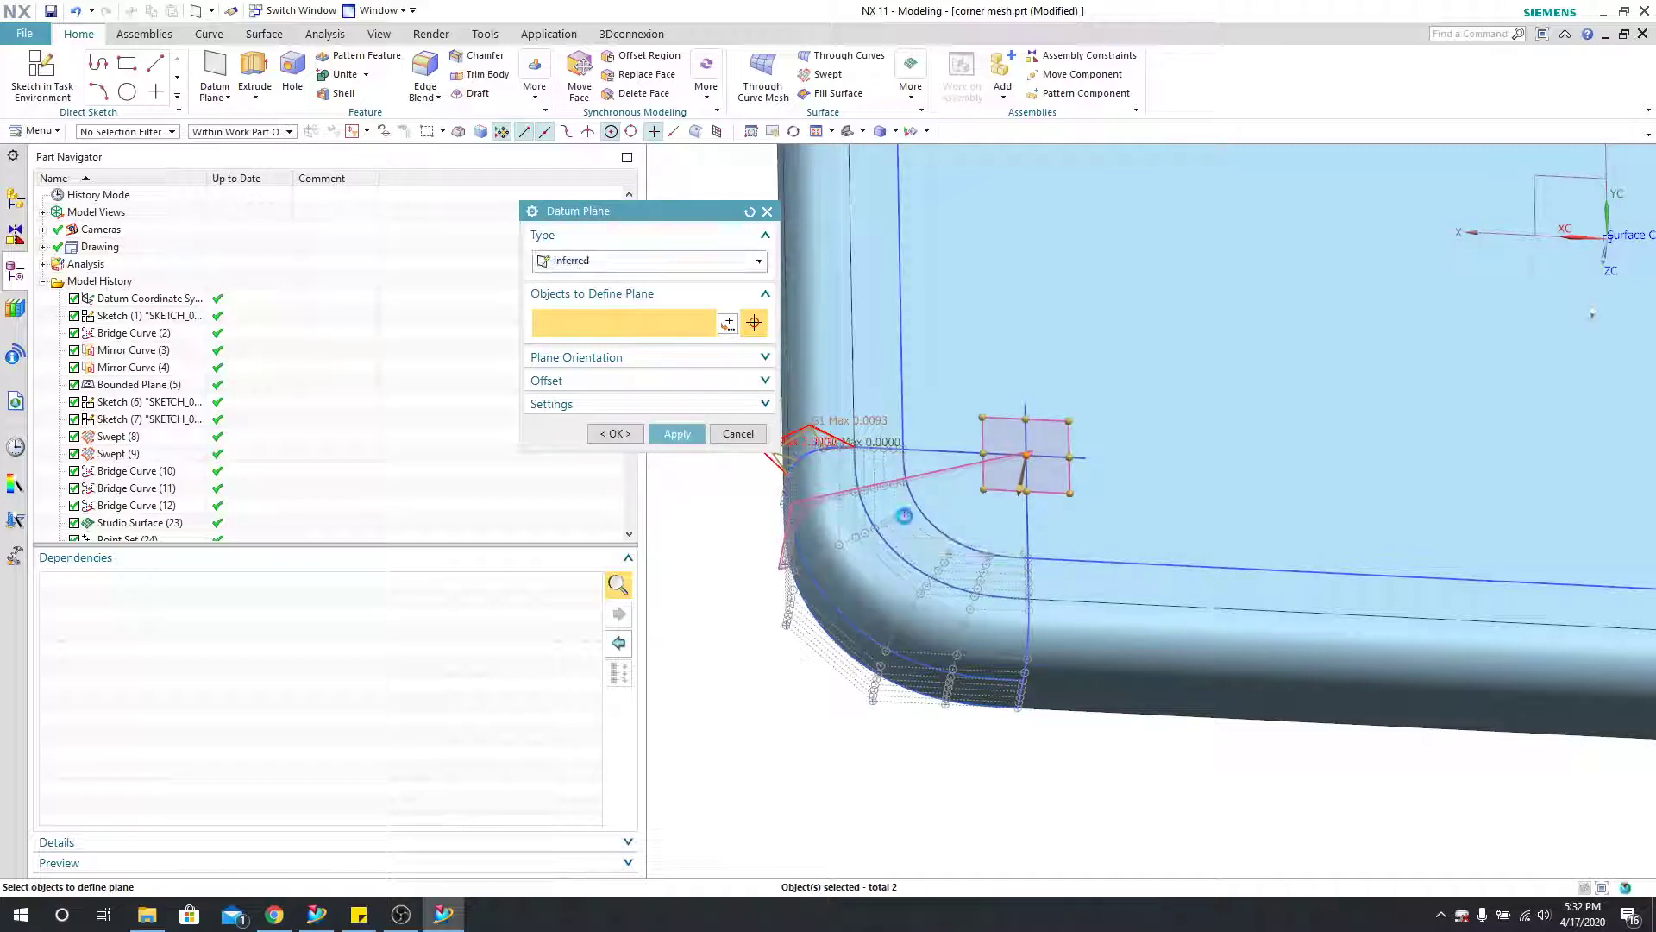
{"action": "left_click", "coordinate": [784, 626]}
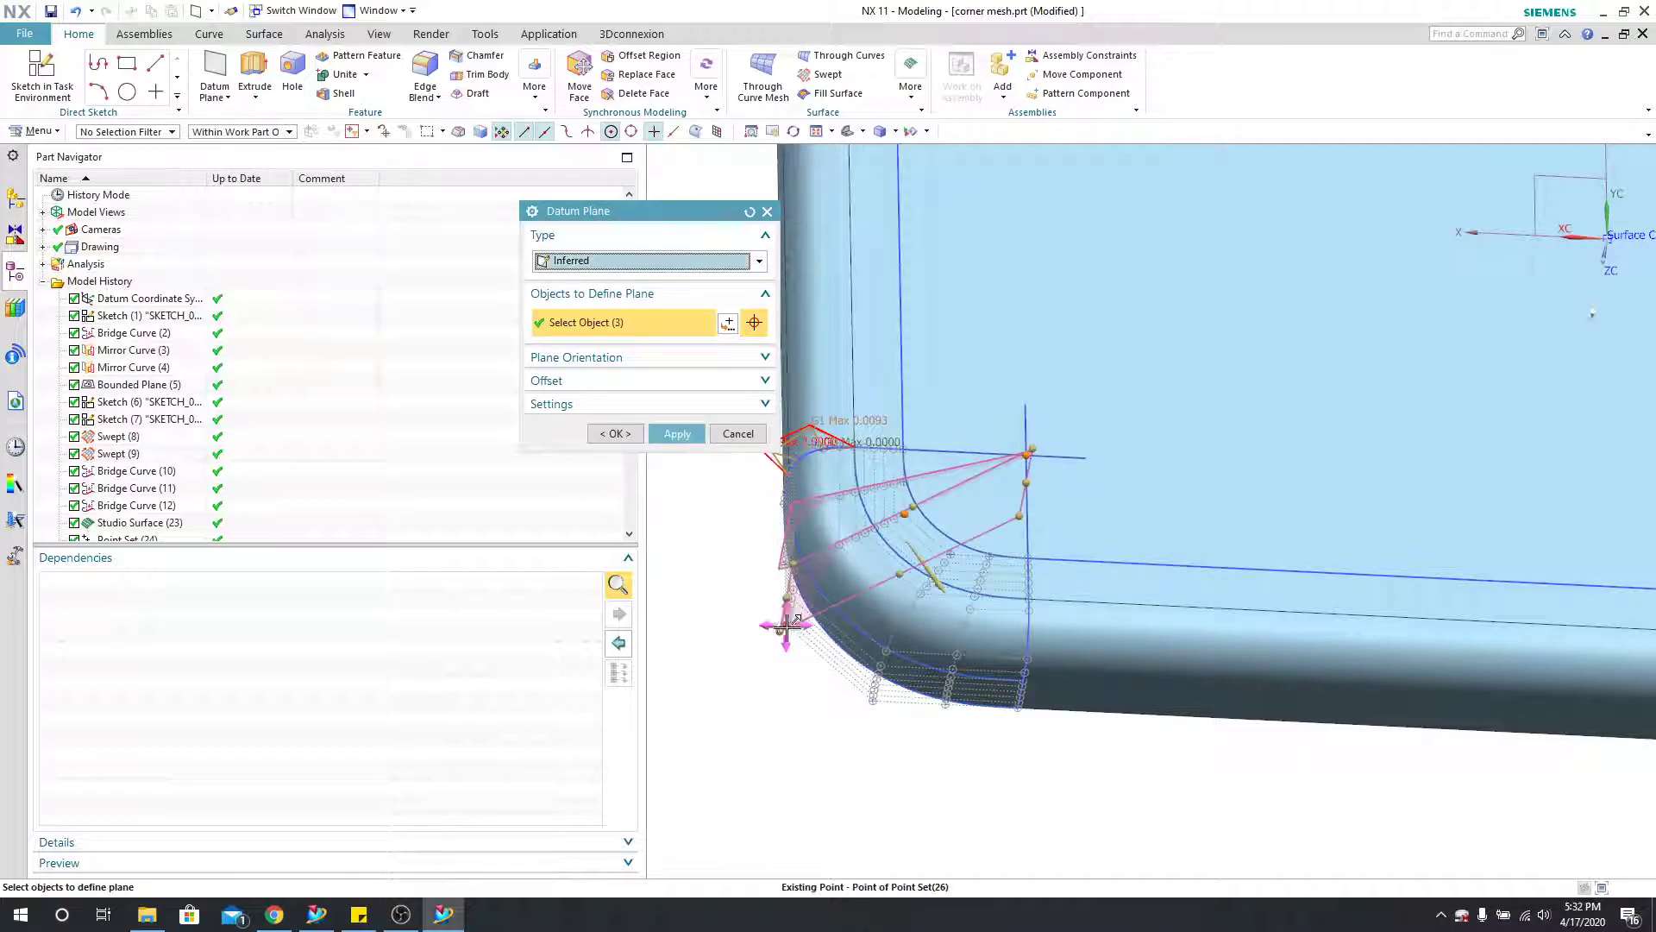
{"action": "left_click", "coordinate": [616, 434]}
Step: Examine how the two datum planes line up with the corner surface's rows of poles, from the top and at an angle
{"action": "middle_click_drag", "start_coordinate": [957, 655], "coordinate": [914, 731]}
{"action": "key", "text": "F8"}
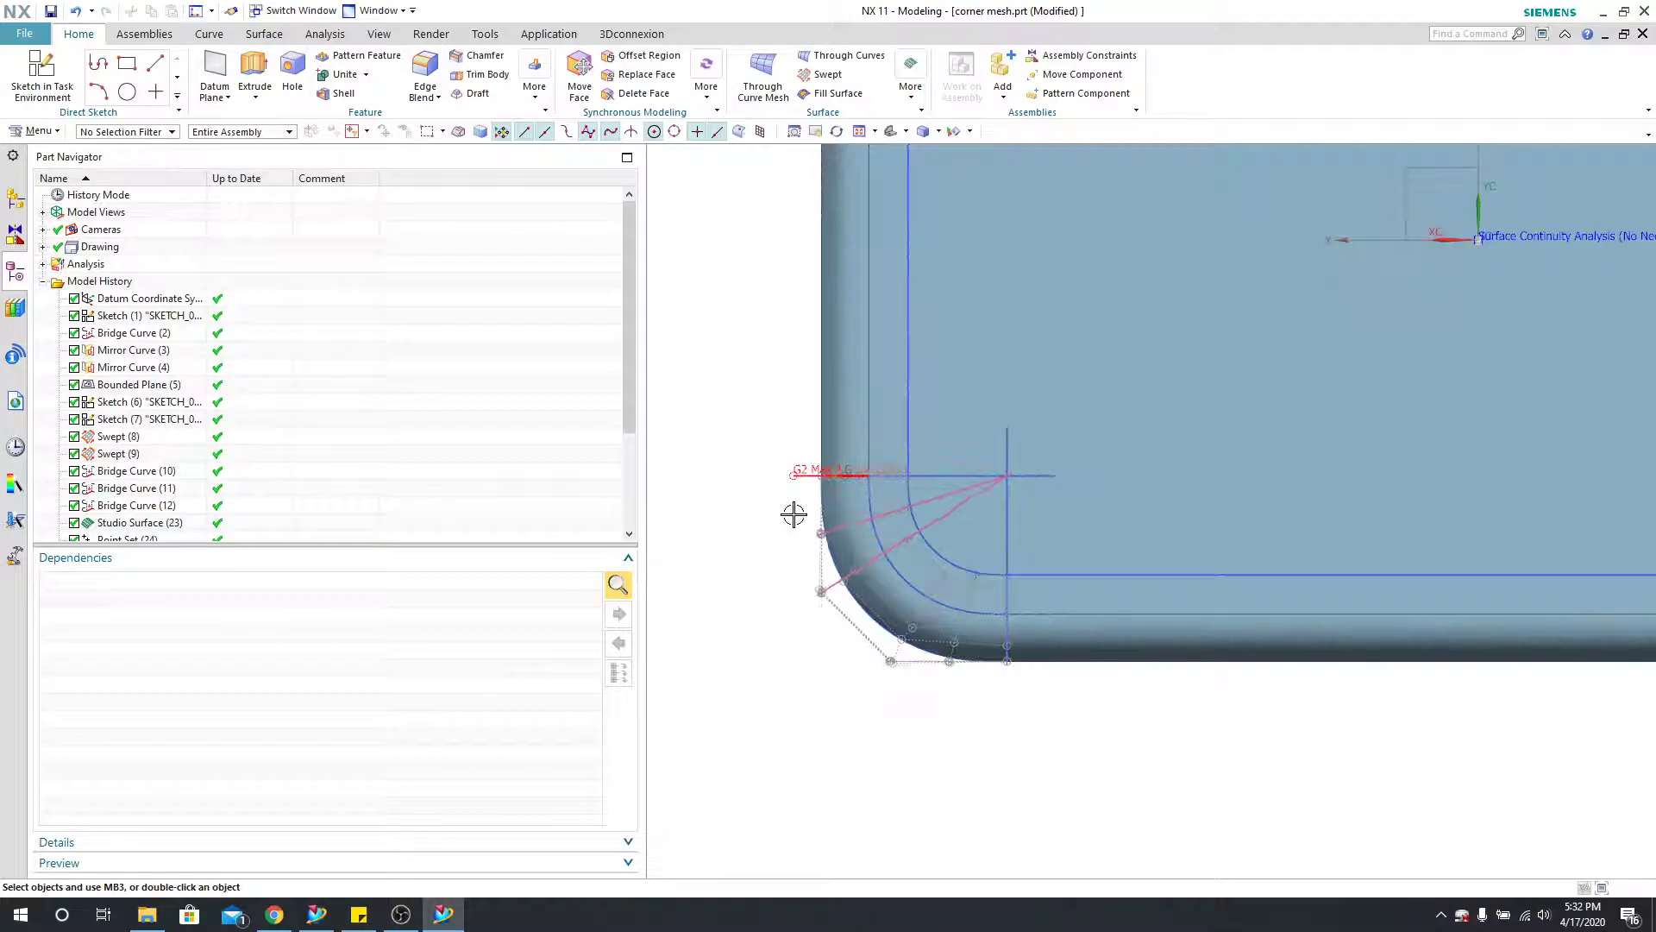
{"action": "scroll", "coordinate": [841, 499], "scroll_direction": "up", "scroll_amount": 4}
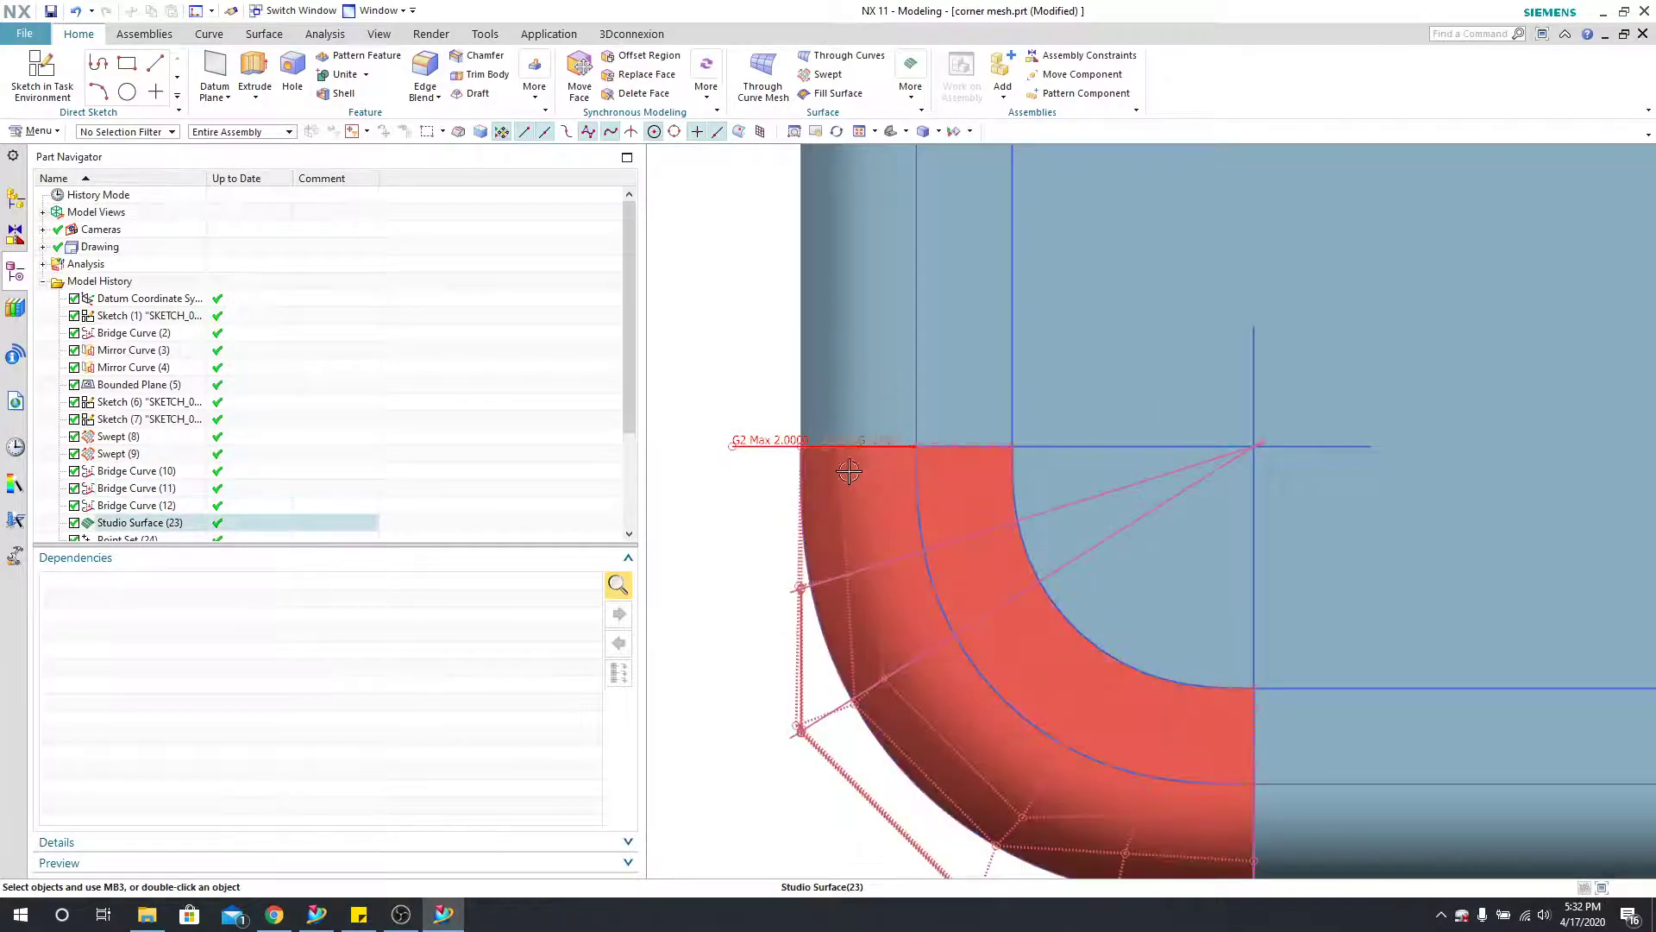
{"action": "middle_click_drag", "start_coordinate": [842, 465], "coordinate": [818, 577]}
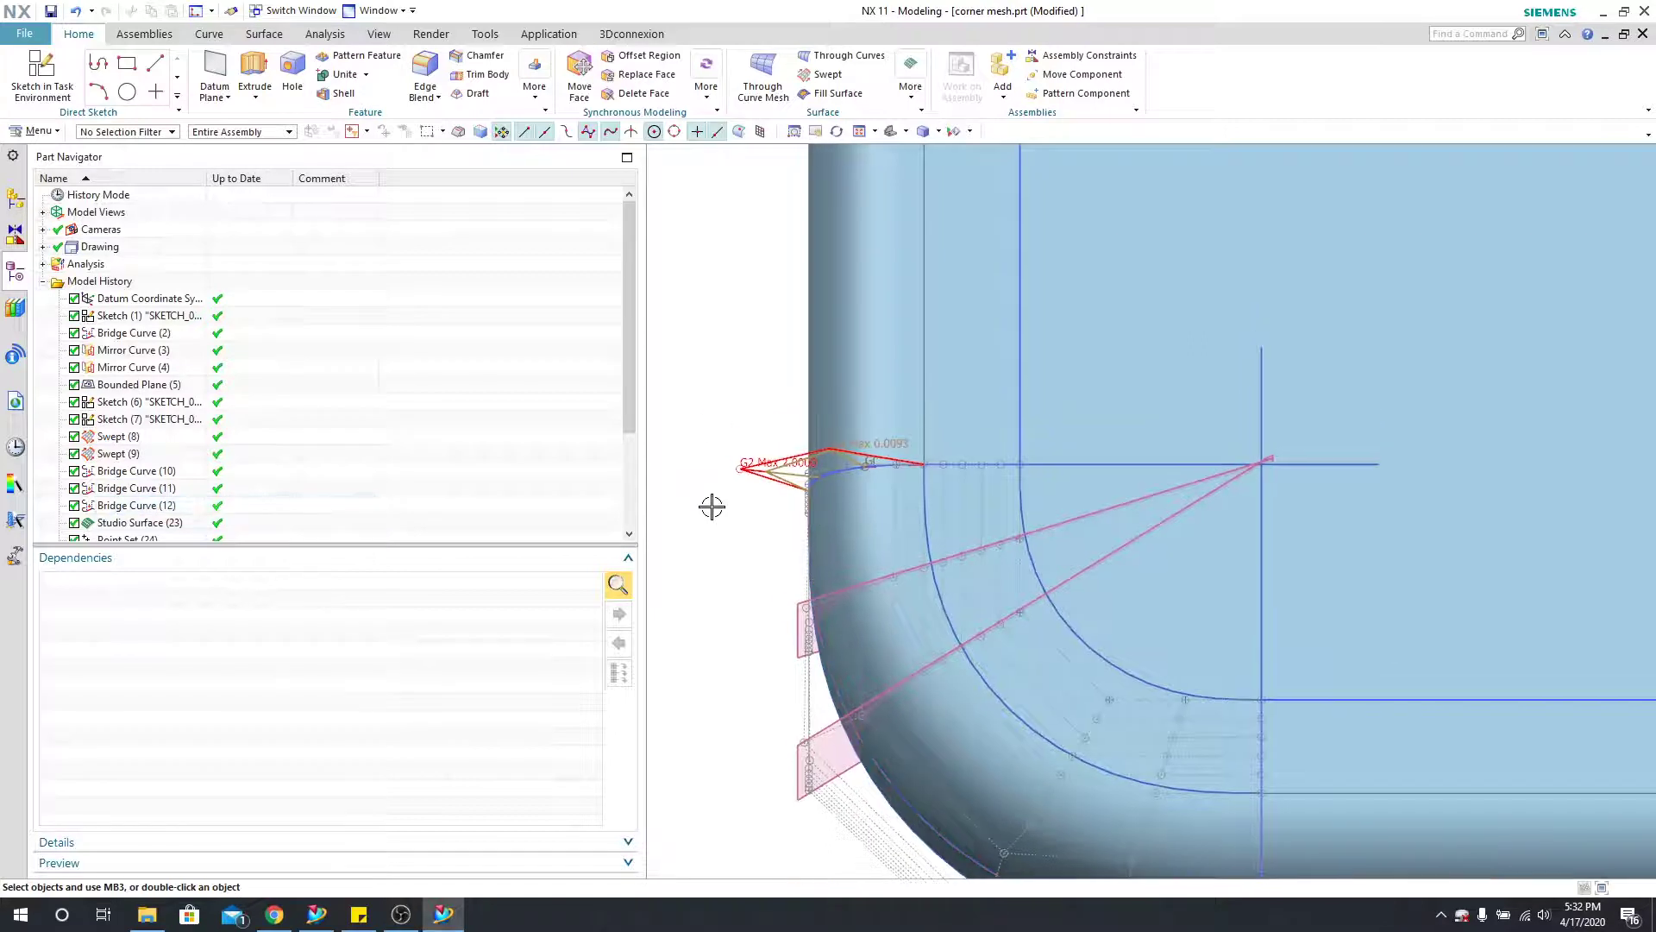
{"action": "scroll", "coordinate": [751, 564], "scroll_direction": "down", "scroll_amount": 1}
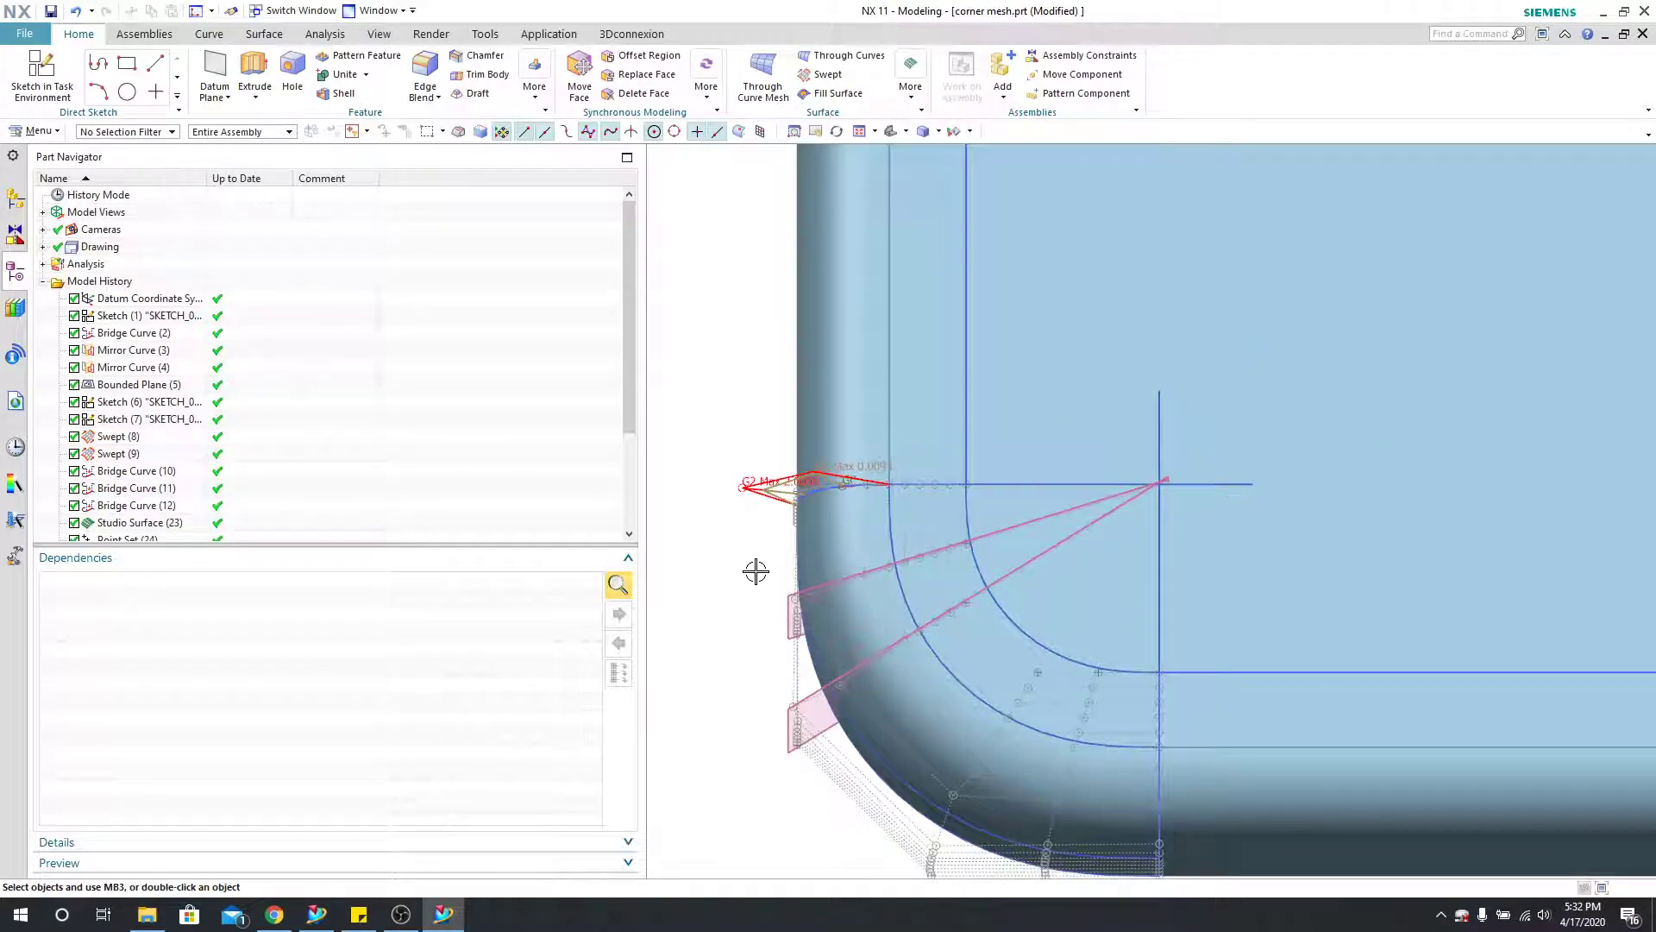
{"action": "key", "text": "F8"}
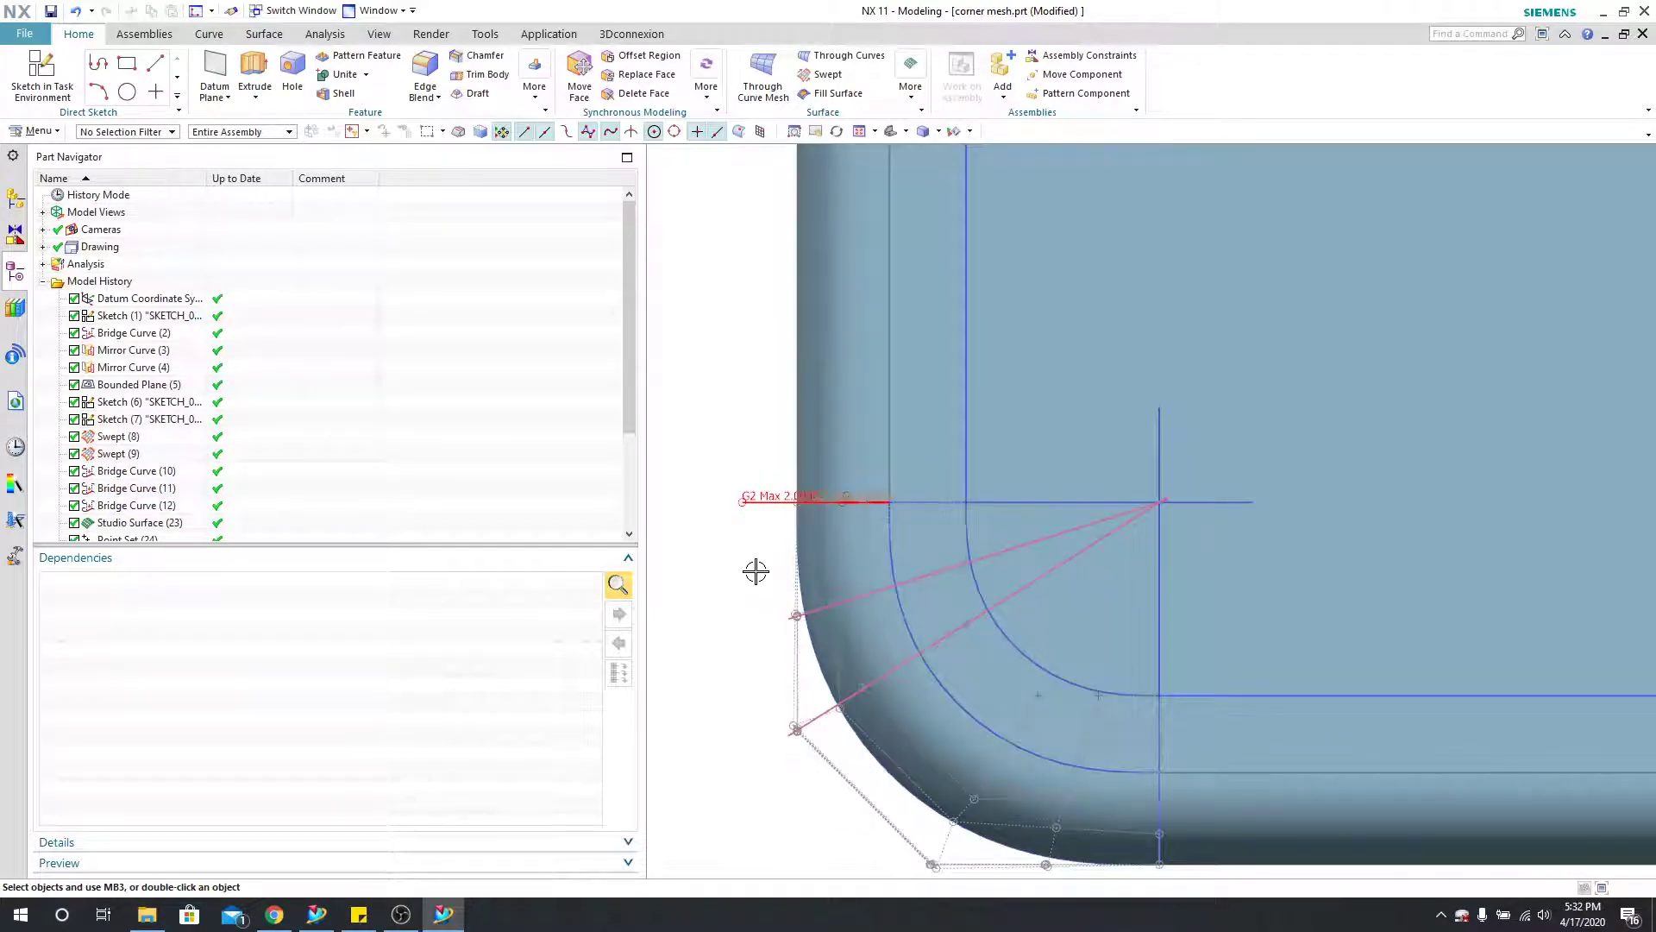
{"action": "middle_click_drag", "start_coordinate": [755, 571], "coordinate": [761, 514]}
{"action": "scroll", "coordinate": [121, 474], "scroll_direction": "down", "scroll_amount": 3}
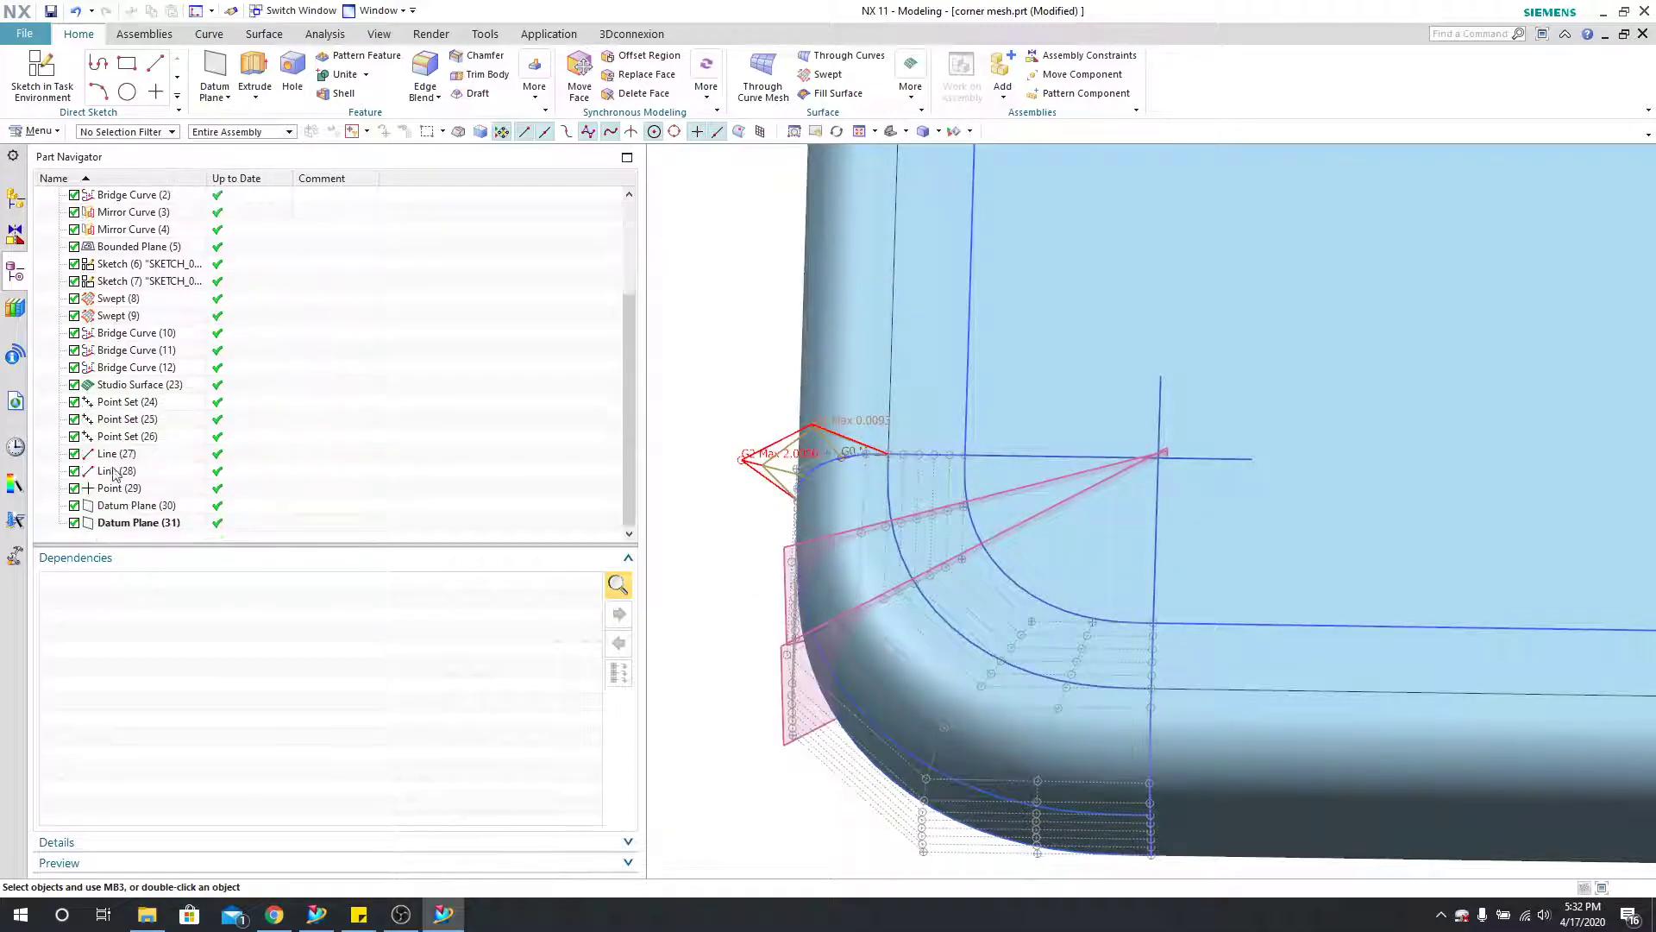
Step: Project the points of Point Set (24) onto Datum Plane (30) along the Y-axis
{"action": "left_click", "coordinate": [116, 402]}
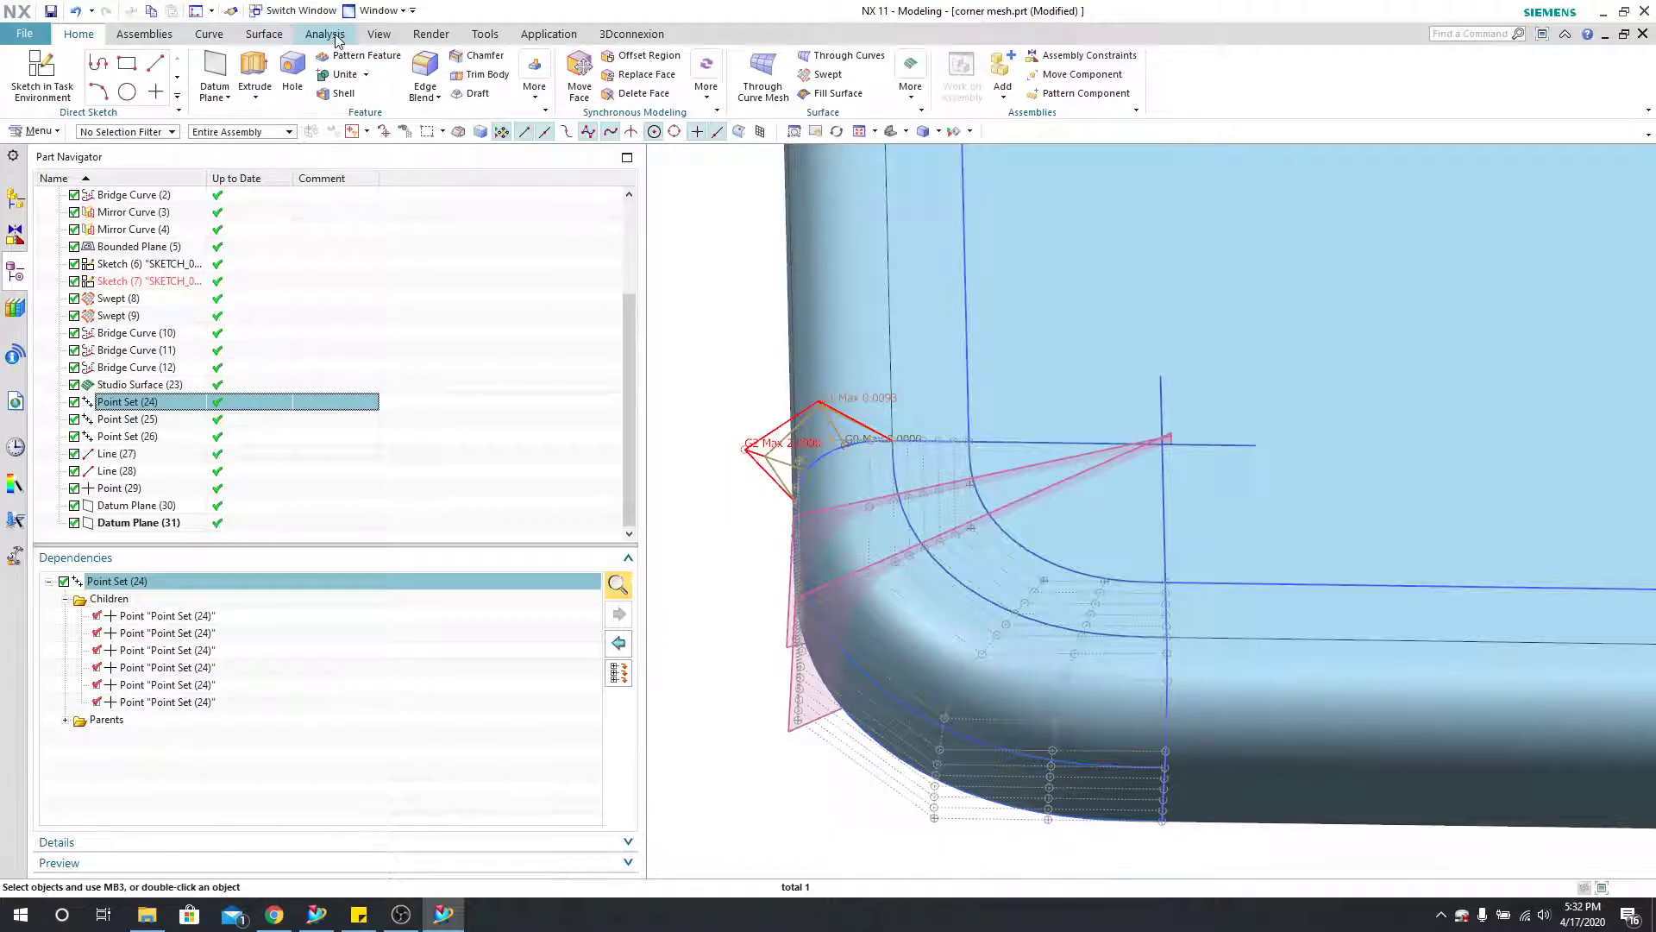
{"action": "left_click", "coordinate": [209, 34]}
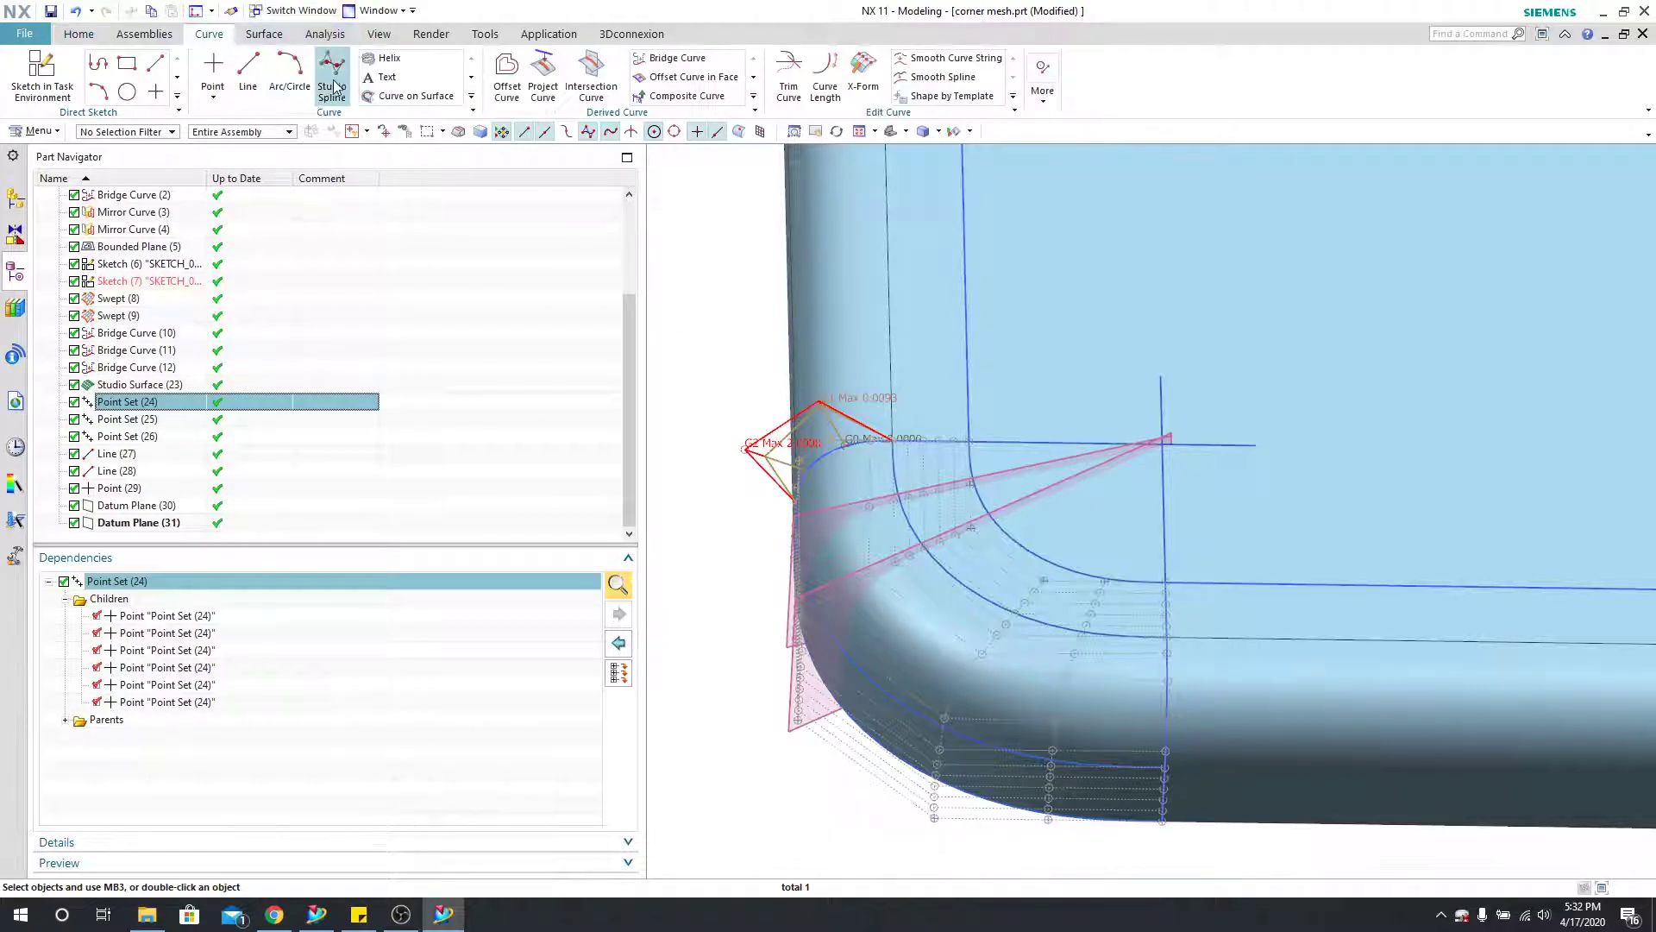
{"action": "left_click", "coordinate": [552, 84]}
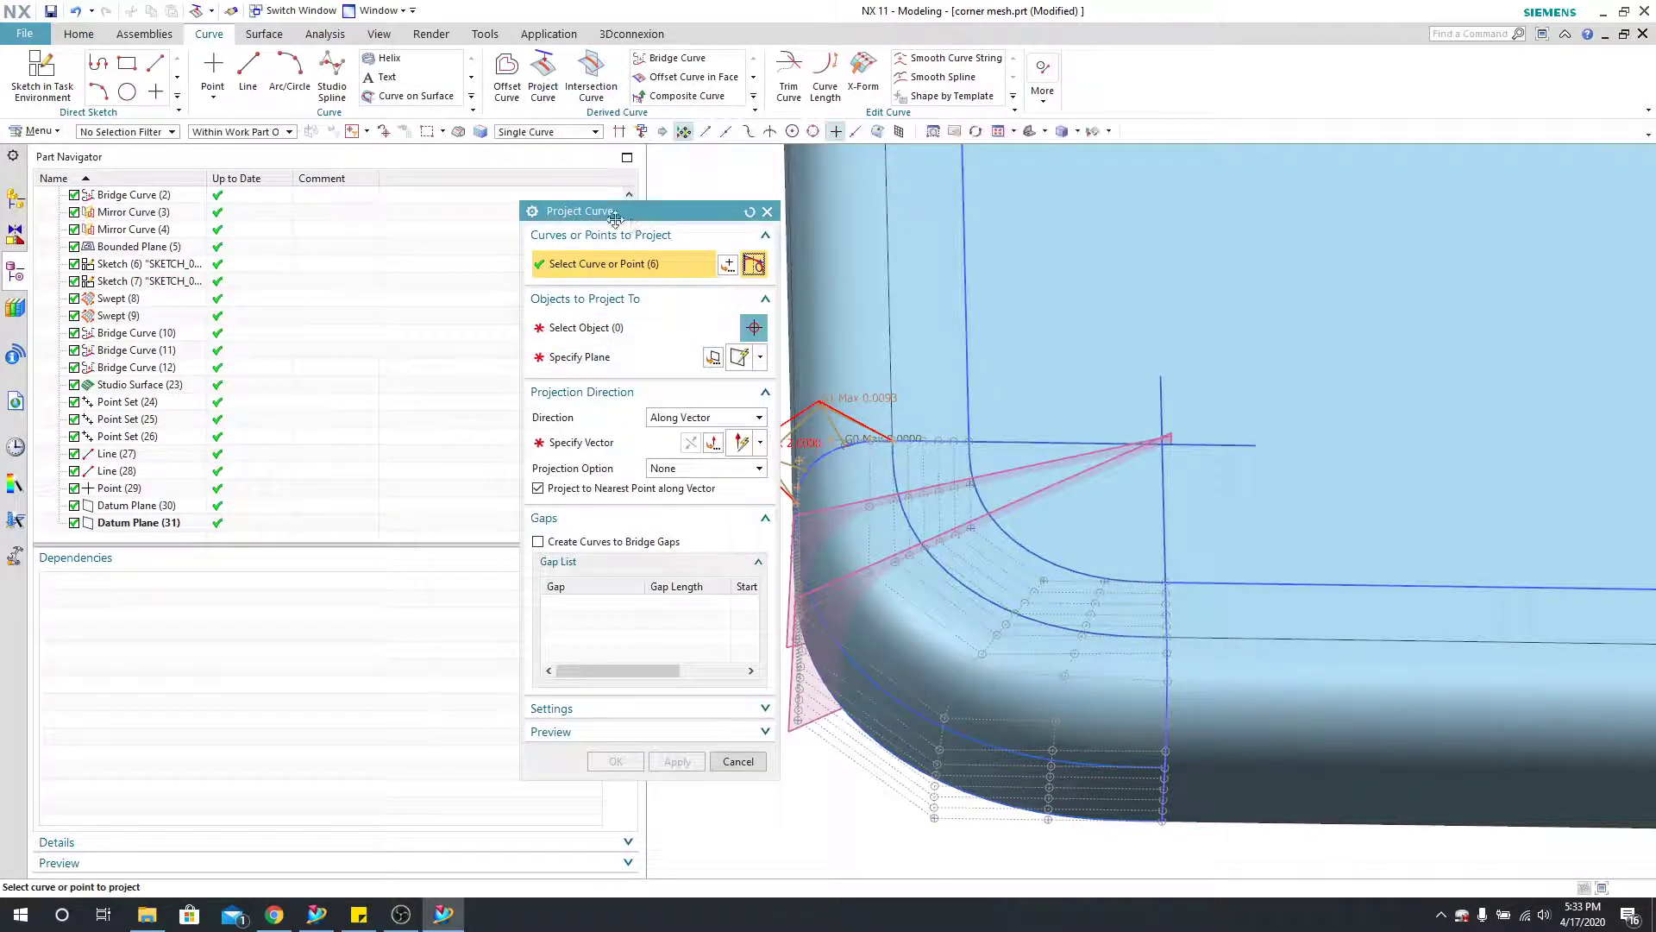
{"action": "left_click_drag", "start_coordinate": [629, 216], "coordinate": [428, 208]}
{"action": "left_click", "coordinate": [405, 321]}
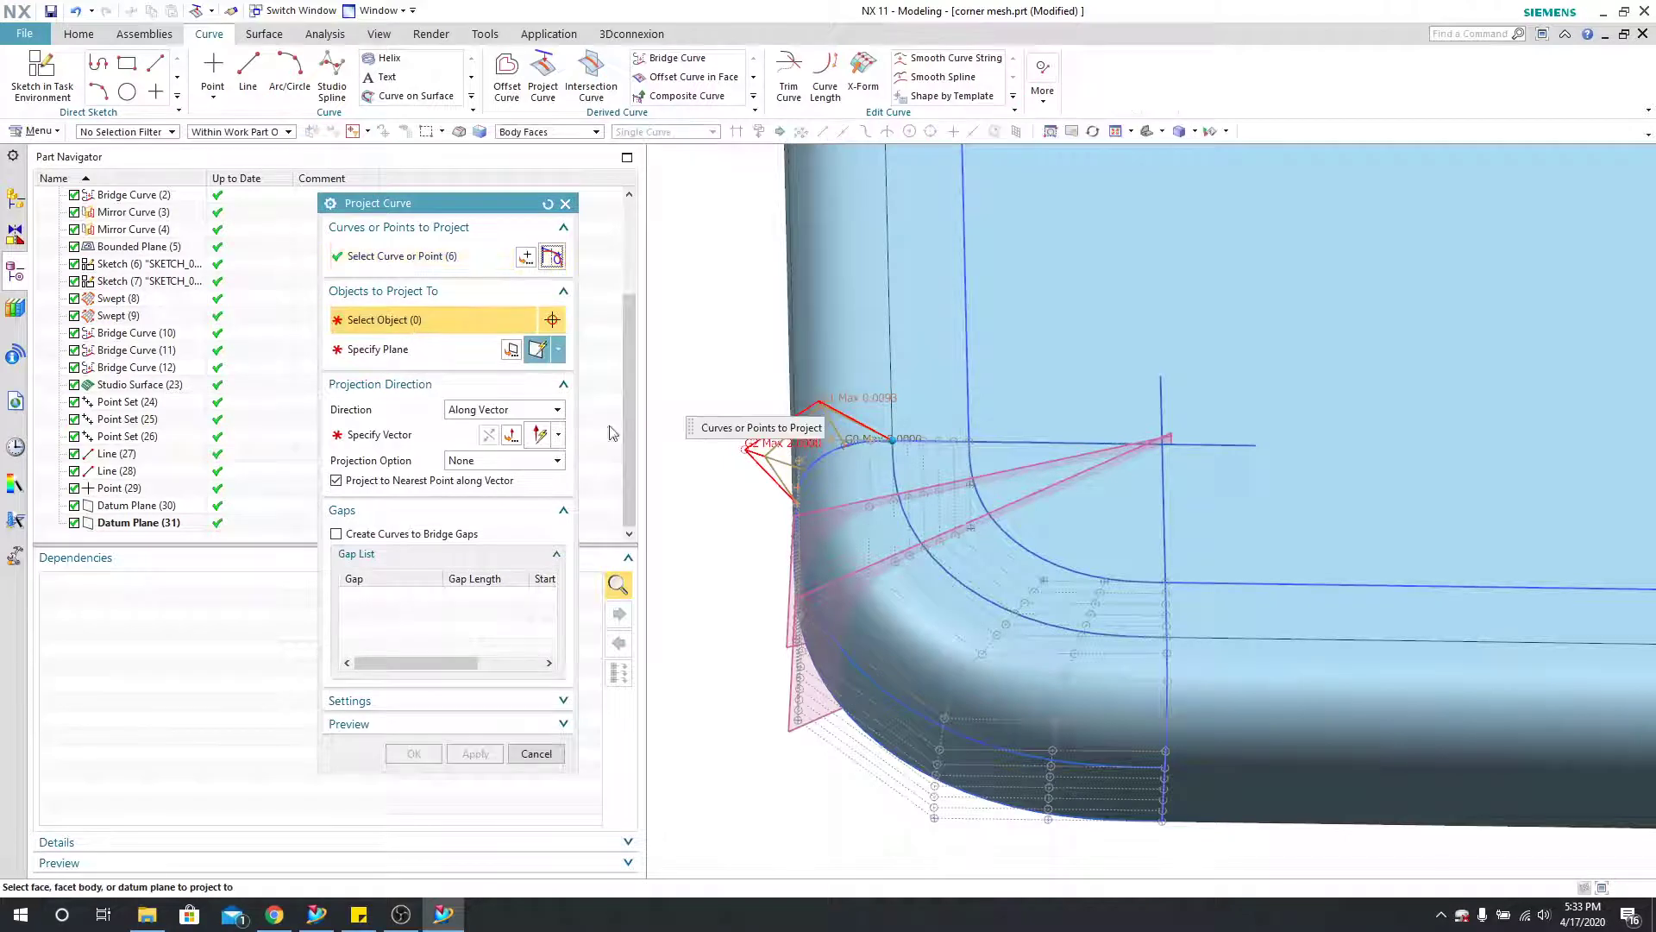
{"action": "left_click", "coordinate": [807, 514]}
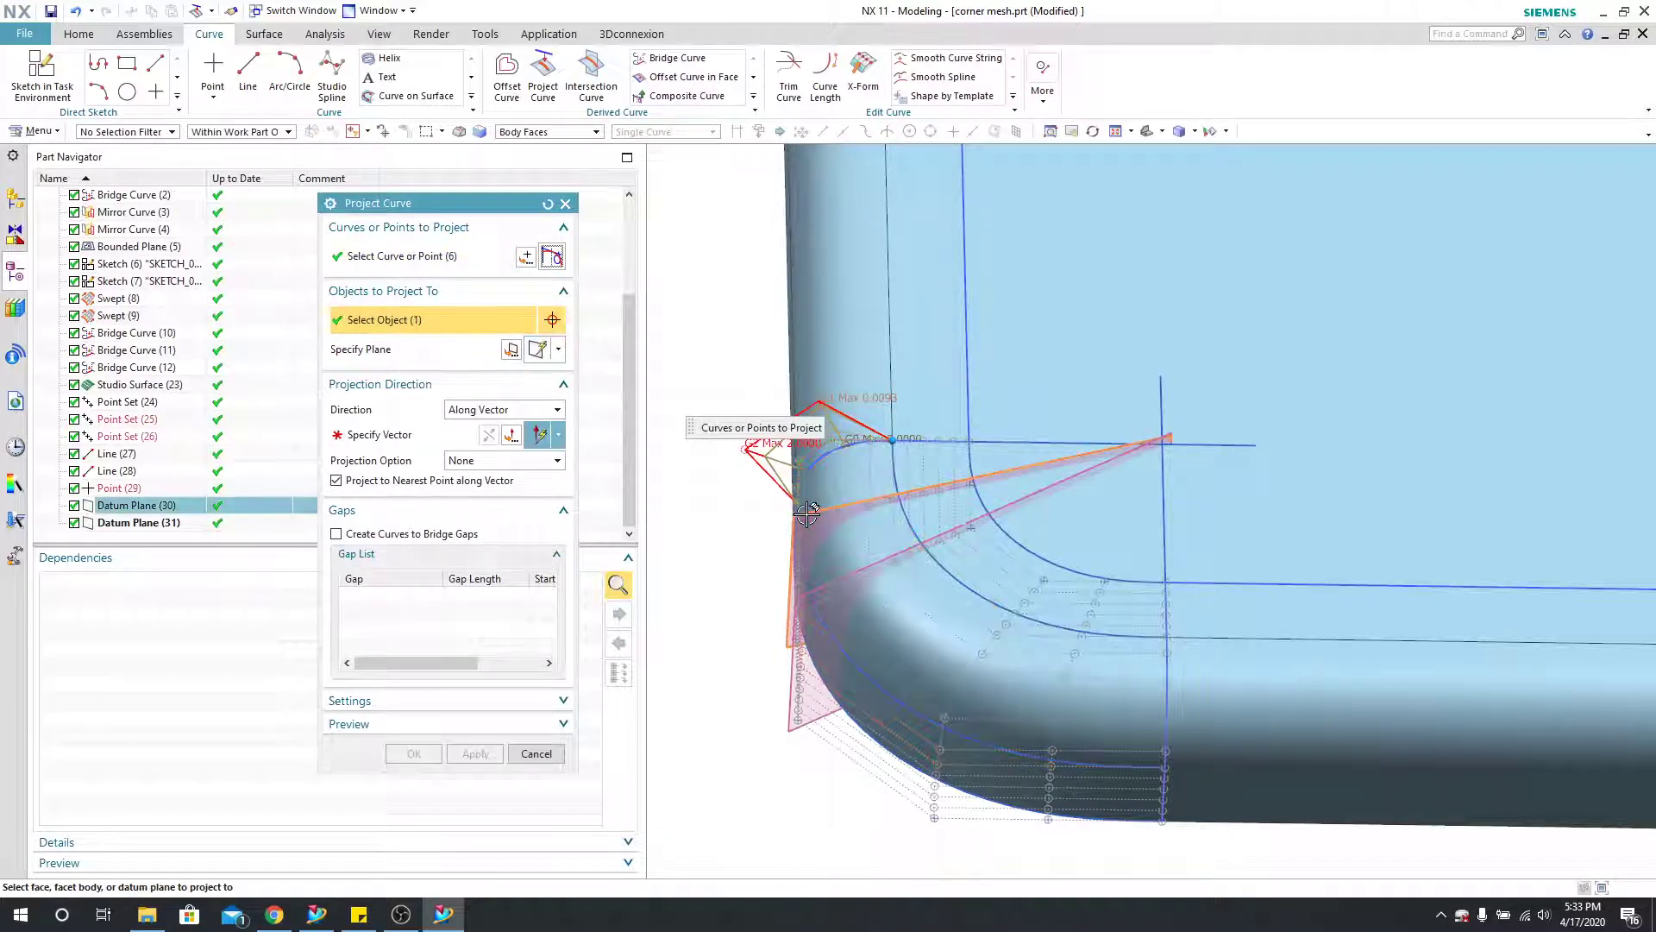
{"action": "left_click", "coordinate": [528, 438]}
{"action": "middle_click_drag", "start_coordinate": [1099, 558], "coordinate": [1091, 586]}
{"action": "scroll", "coordinate": [1091, 585], "scroll_direction": "down", "scroll_amount": 2}
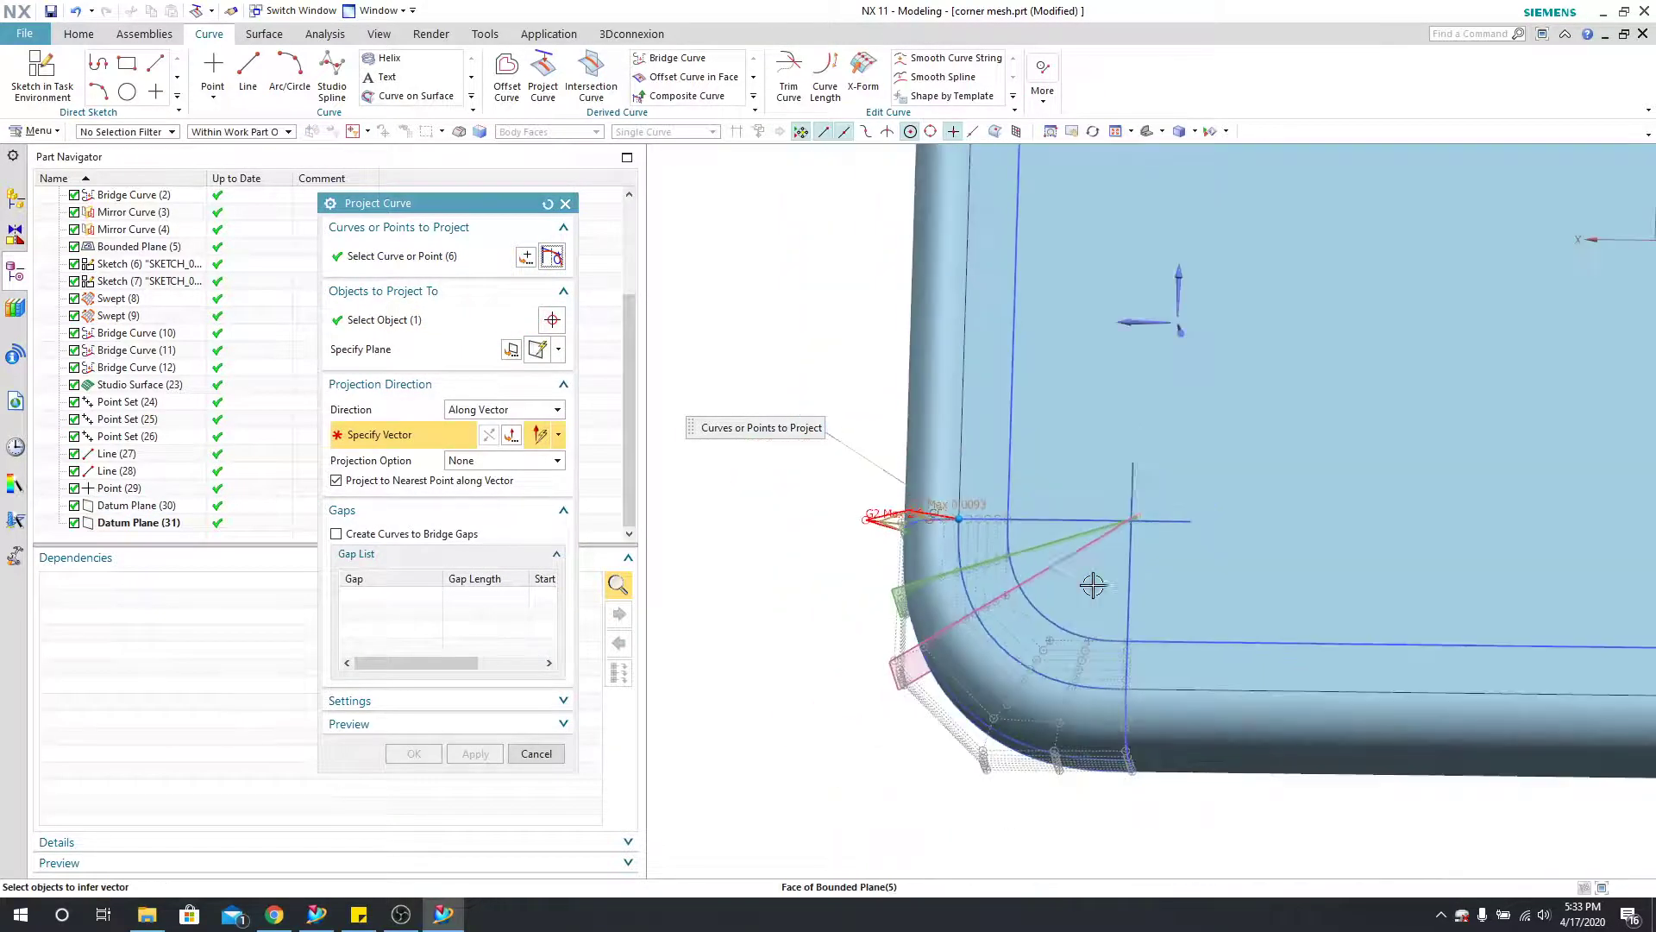
{"action": "left_click", "coordinate": [1181, 284]}
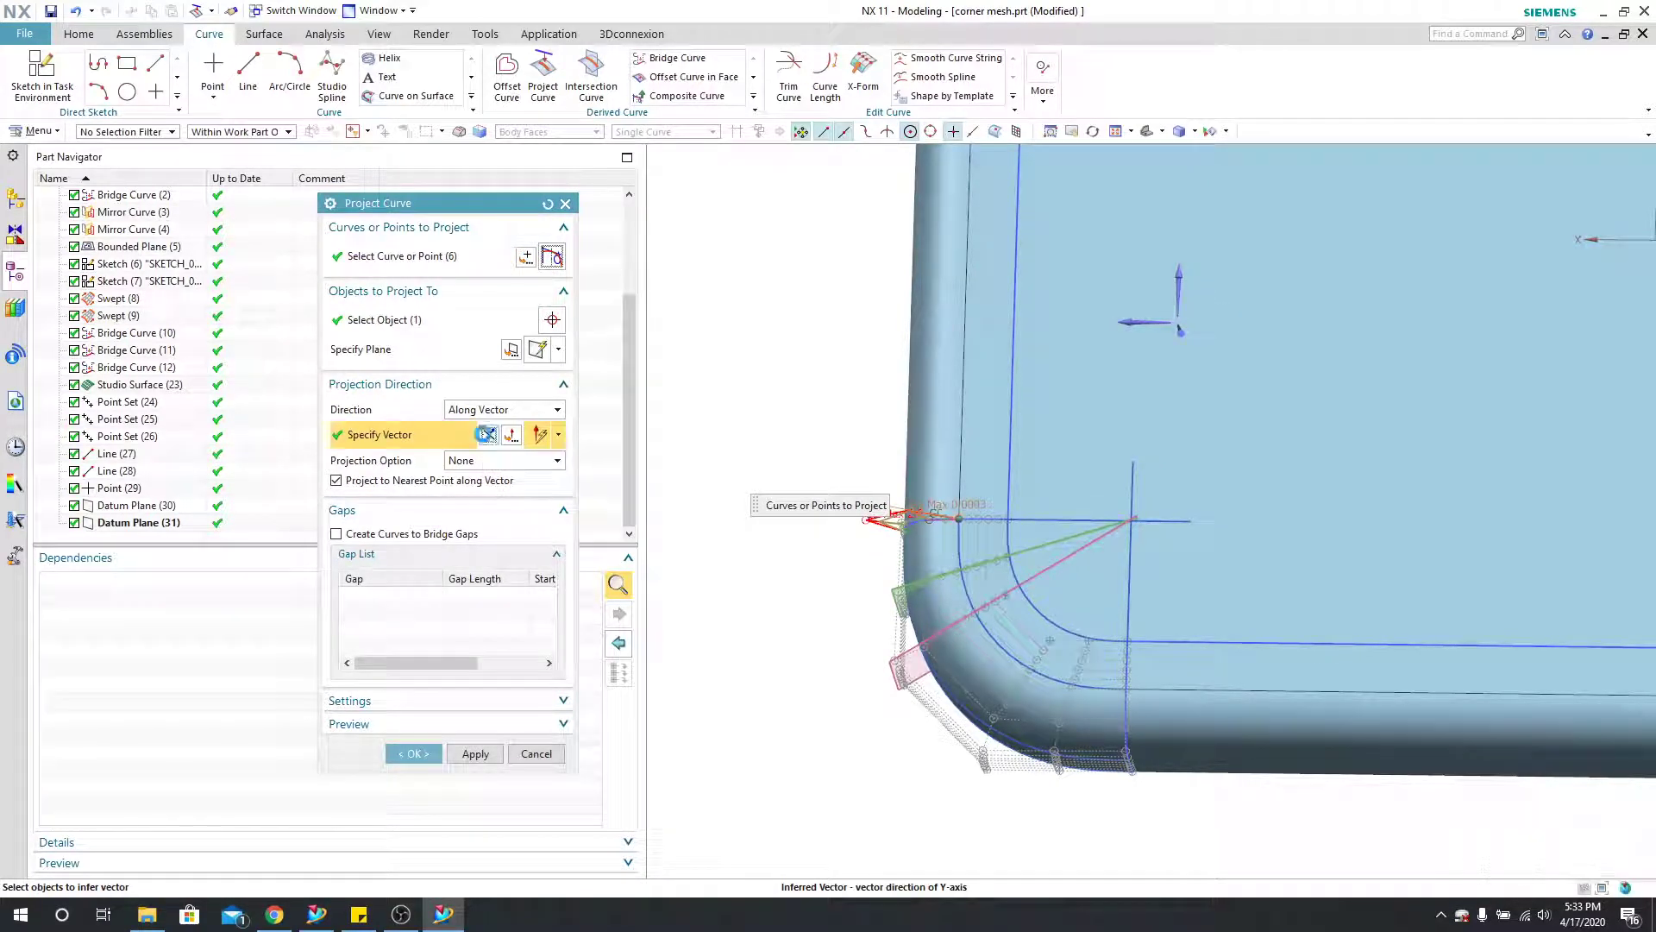
{"action": "scroll", "coordinate": [889, 772], "scroll_direction": "up", "scroll_amount": 3}
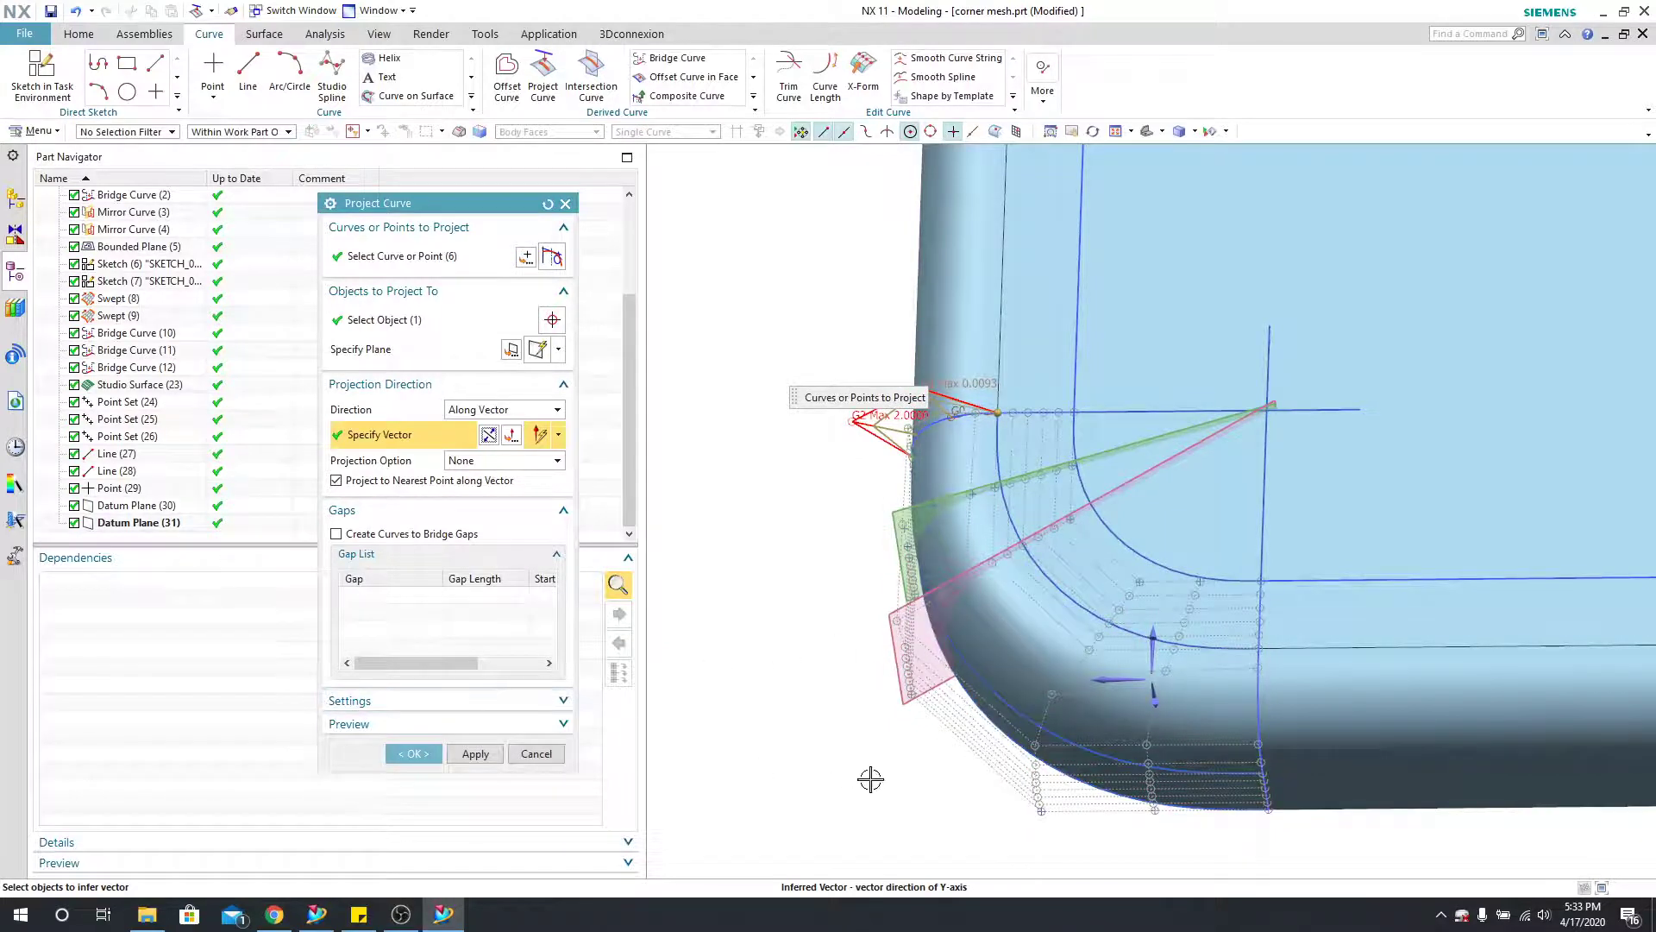
{"action": "middle_click_drag", "start_coordinate": [870, 779], "coordinate": [870, 772]}
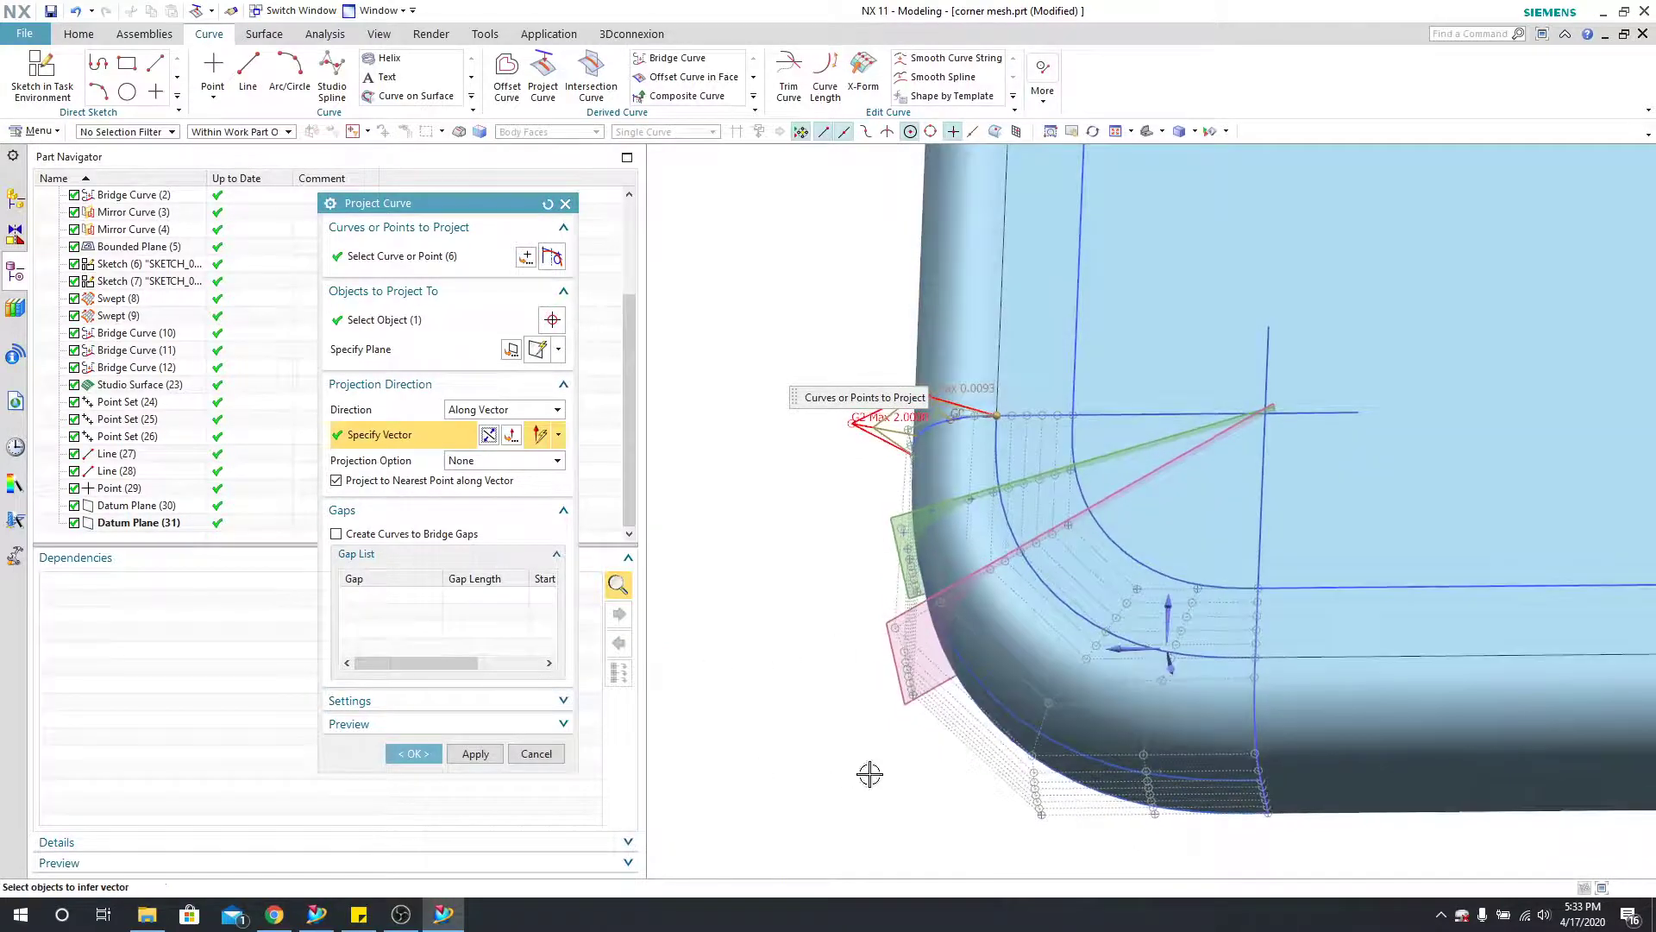
{"action": "left_click", "coordinate": [474, 755]}
Step: Project Point Set (24) along the Y-axis onto the second radial plane, Datum Plane (31)
{"action": "scroll", "coordinate": [103, 415], "scroll_direction": "down", "scroll_amount": 1}
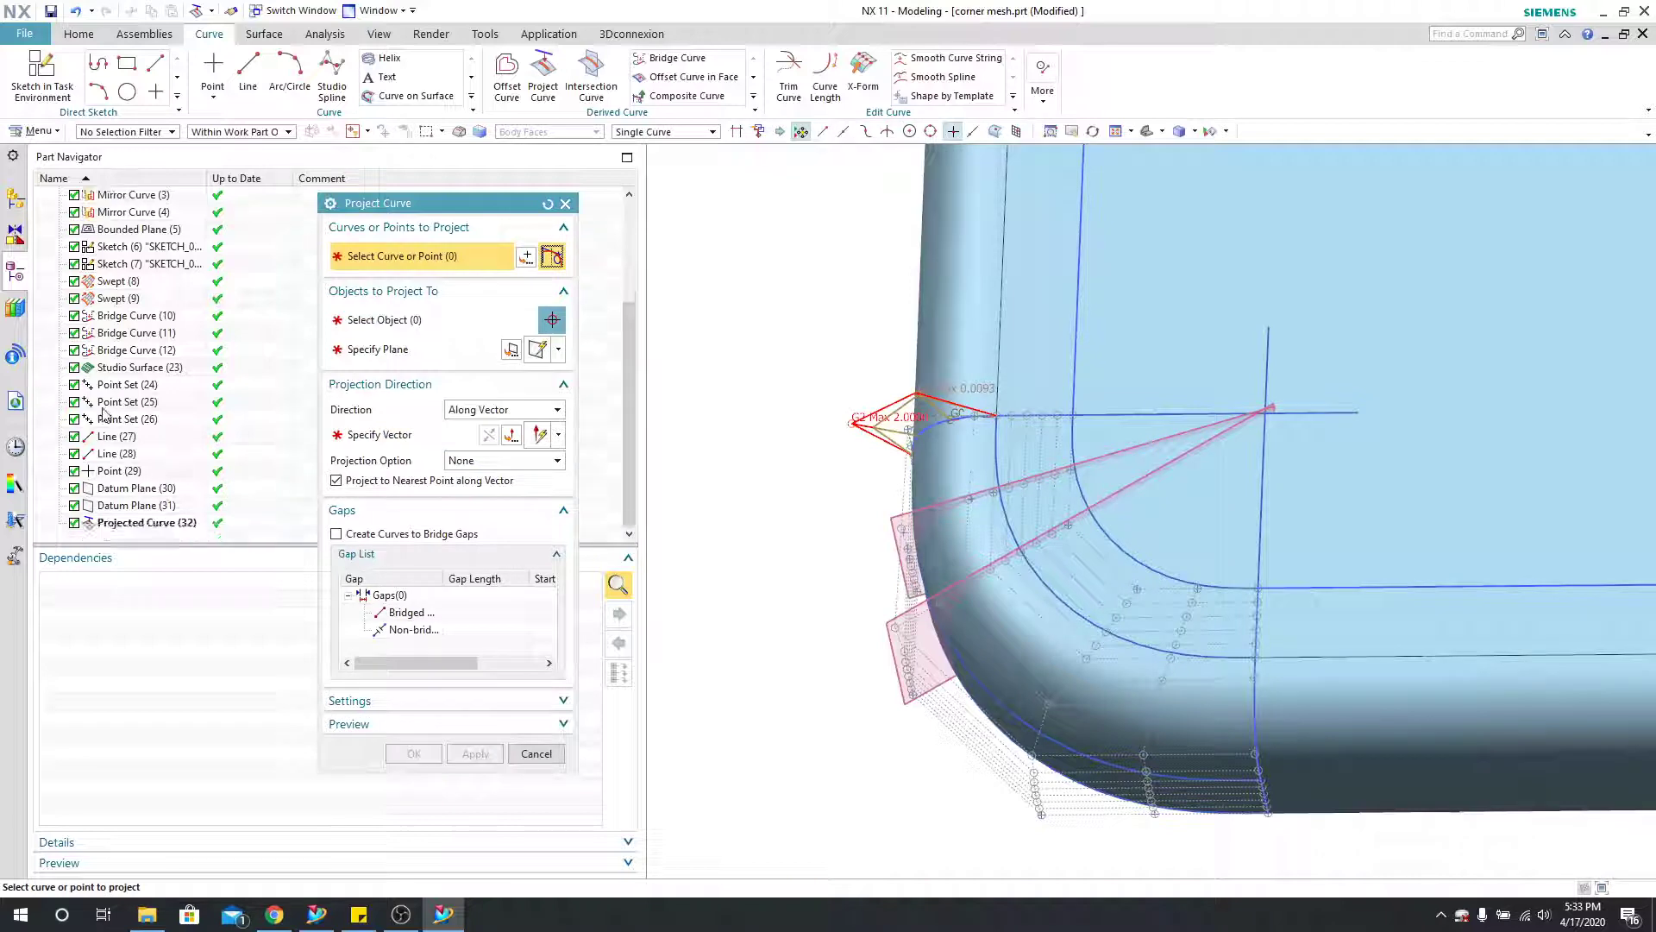
{"action": "left_click", "coordinate": [126, 391]}
{"action": "middle_click_drag", "start_coordinate": [731, 619], "coordinate": [705, 531]}
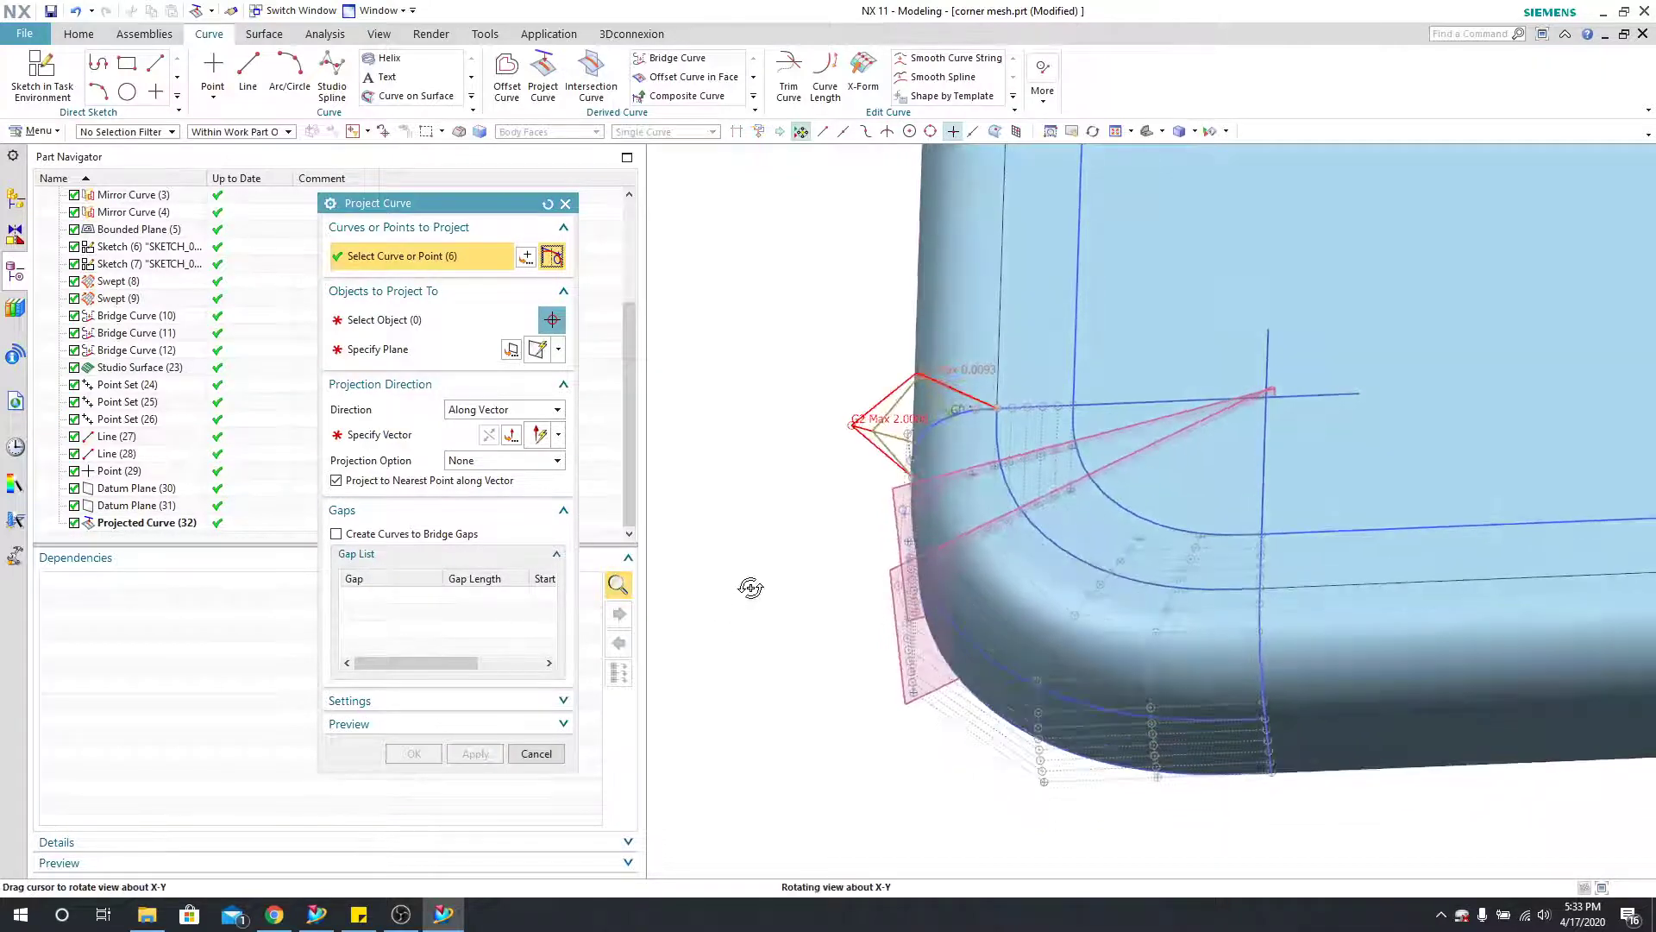
{"action": "left_click", "coordinate": [394, 318]}
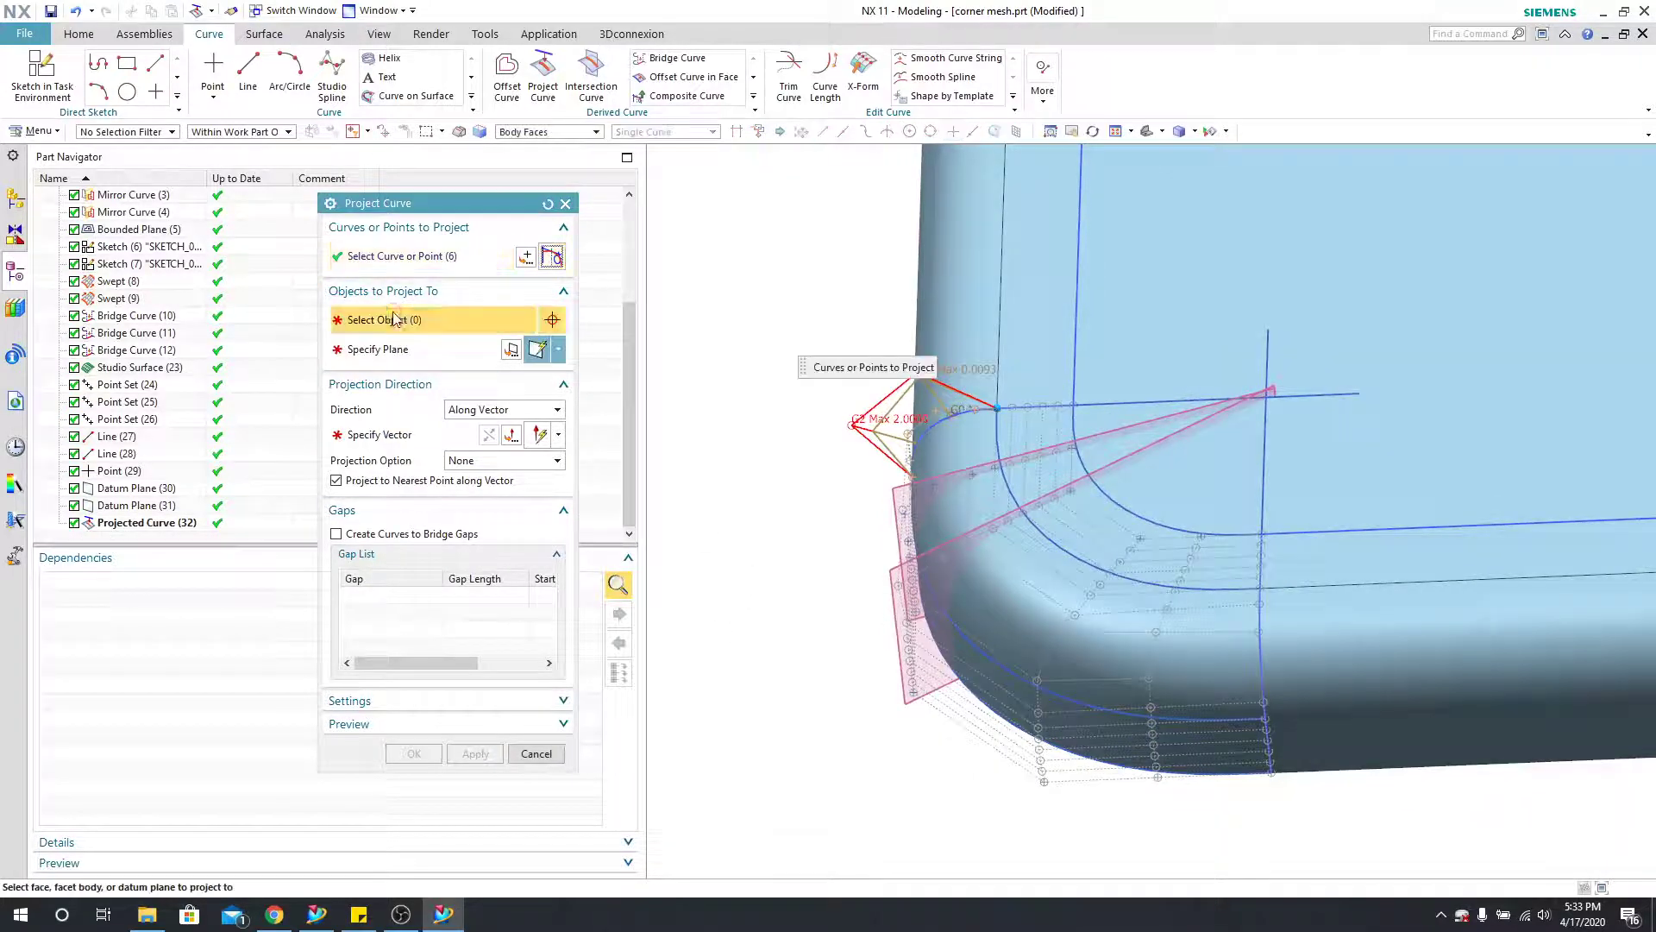
{"action": "left_click", "coordinate": [897, 576]}
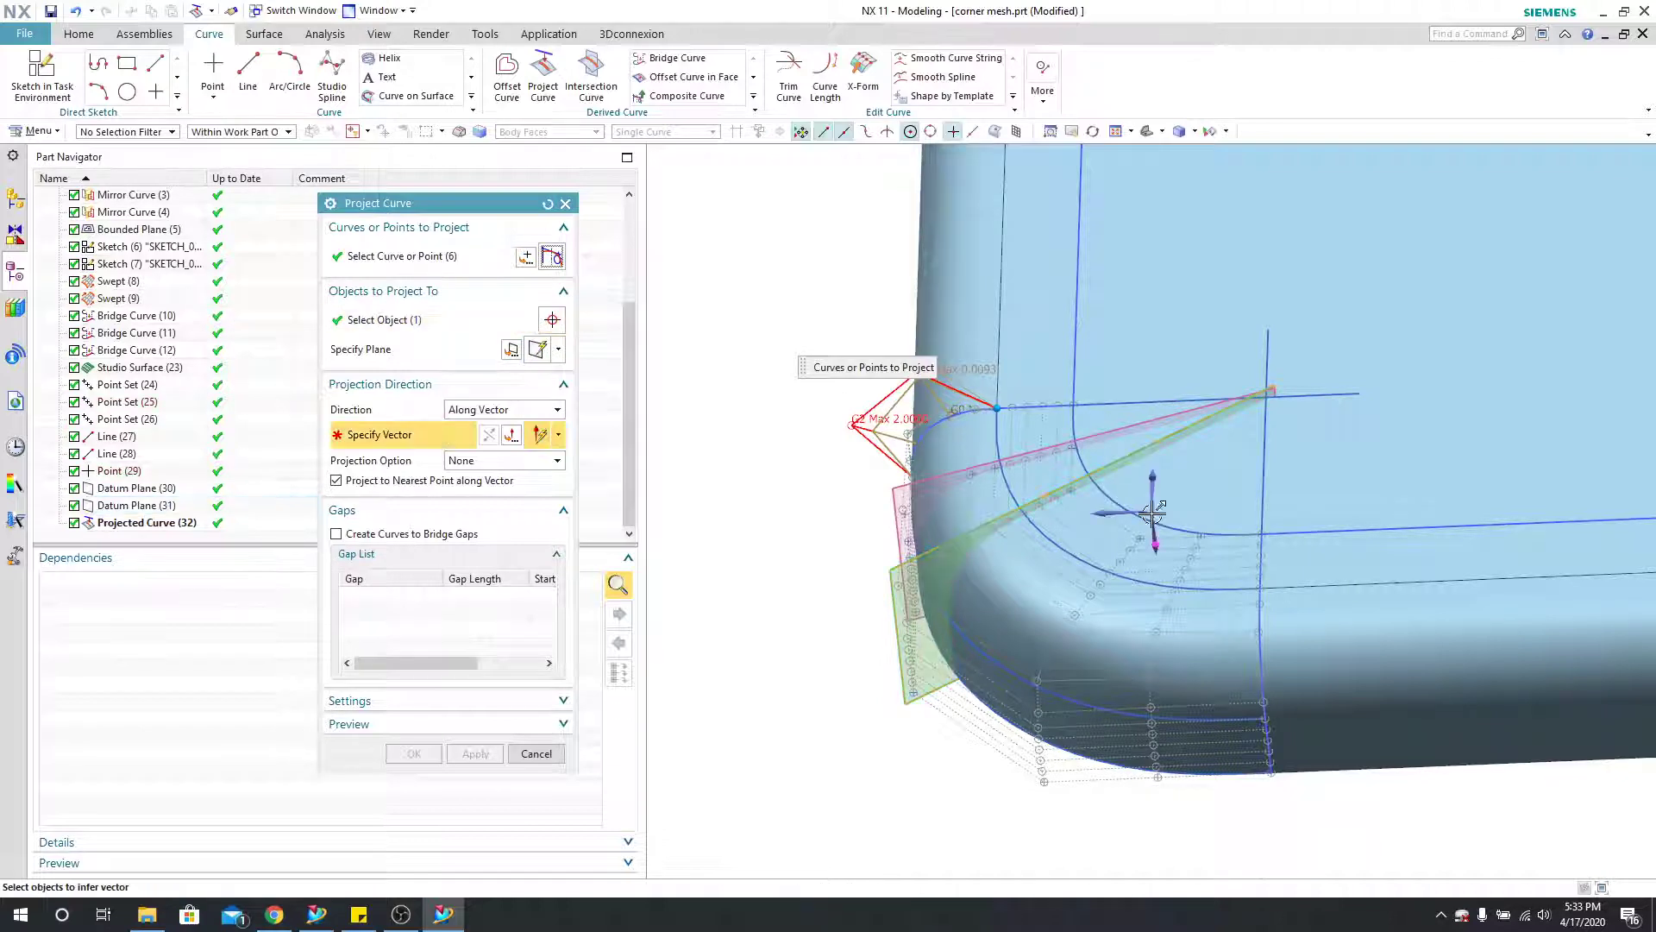
{"action": "left_click", "coordinate": [1154, 477]}
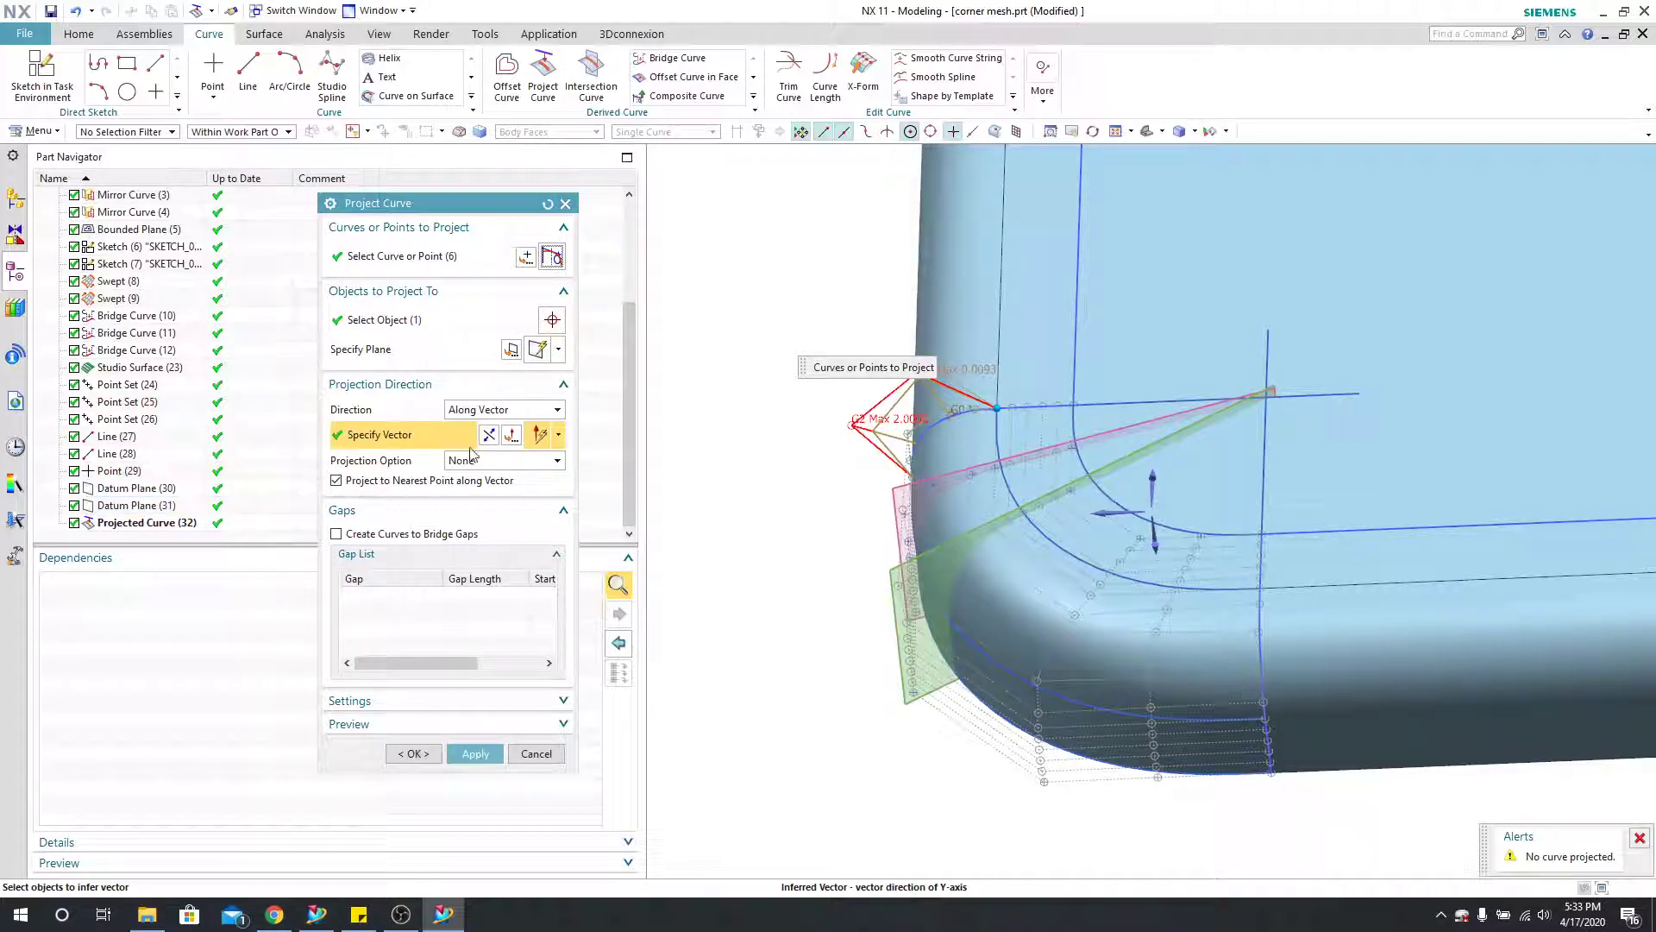
{"action": "left_click", "coordinate": [414, 753]}
Step: Start an X-Form edit on the corner face of Studio Surface (23) and enable snapping to existing points
{"action": "mouse_move", "coordinate": [914, 758]}
{"action": "middle_mouse_down"}
{"action": "mouse_move", "coordinate": [918, 704]}
{"action": "mouse_move", "coordinate": [902, 716]}
{"action": "mouse_move", "coordinate": [909, 780]}
{"action": "middle_mouse_up"}
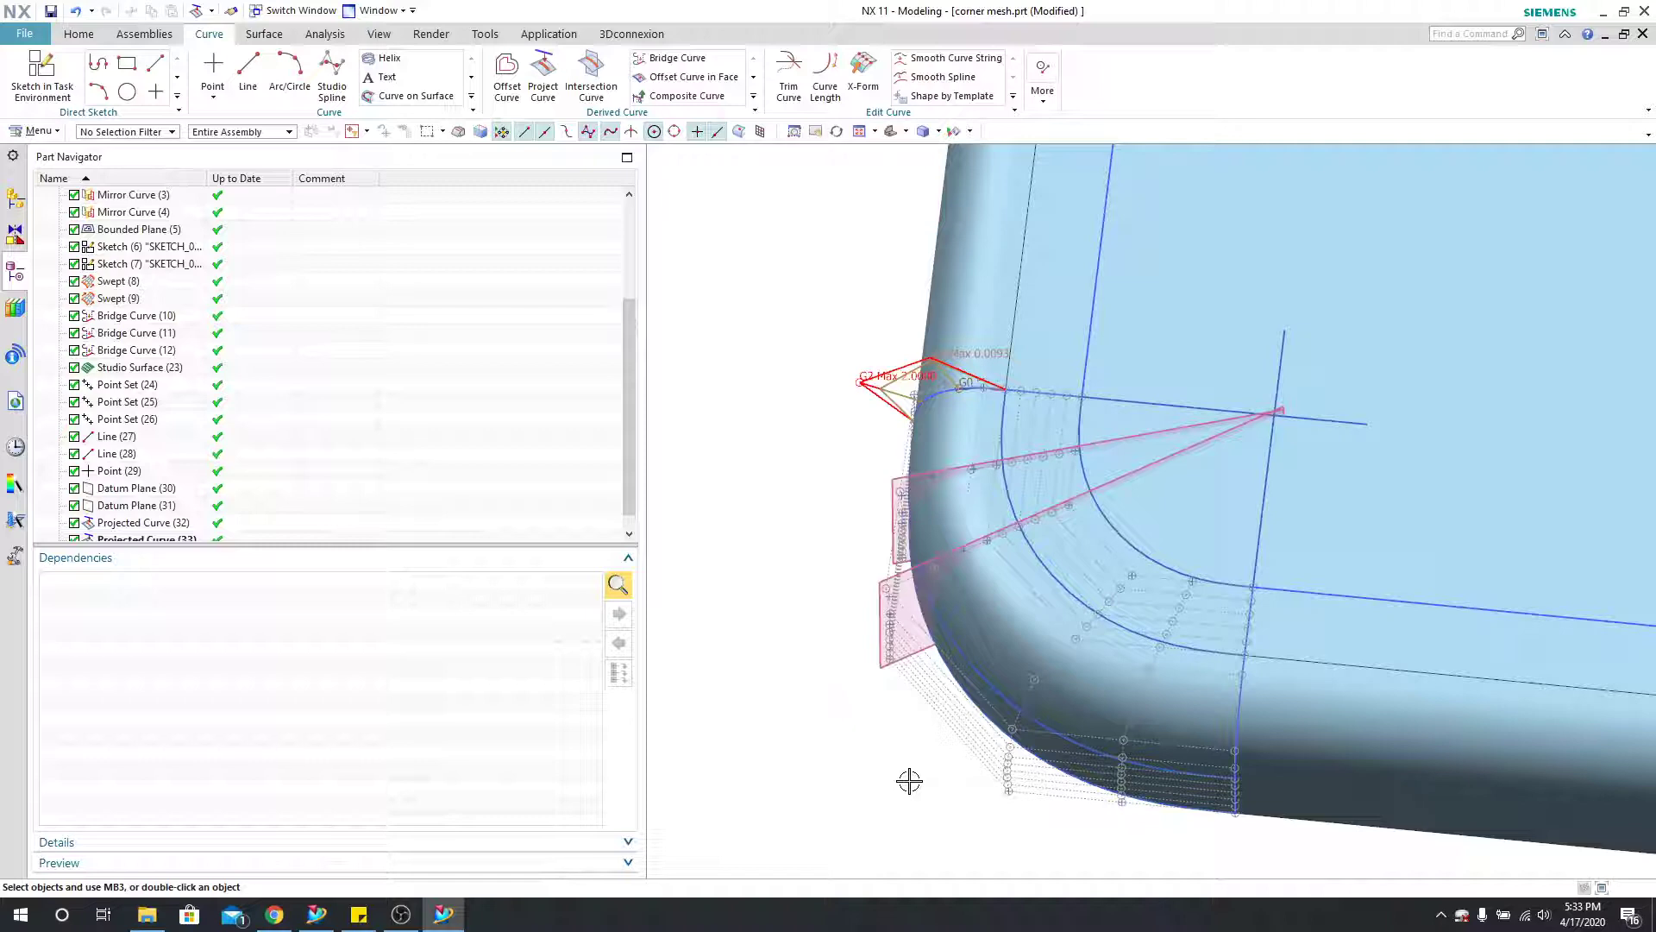
{"action": "mouse_move", "coordinate": [793, 781]}
{"action": "middle_mouse_down"}
{"action": "mouse_move", "coordinate": [777, 740]}
{"action": "mouse_move", "coordinate": [788, 754]}
{"action": "middle_mouse_up"}
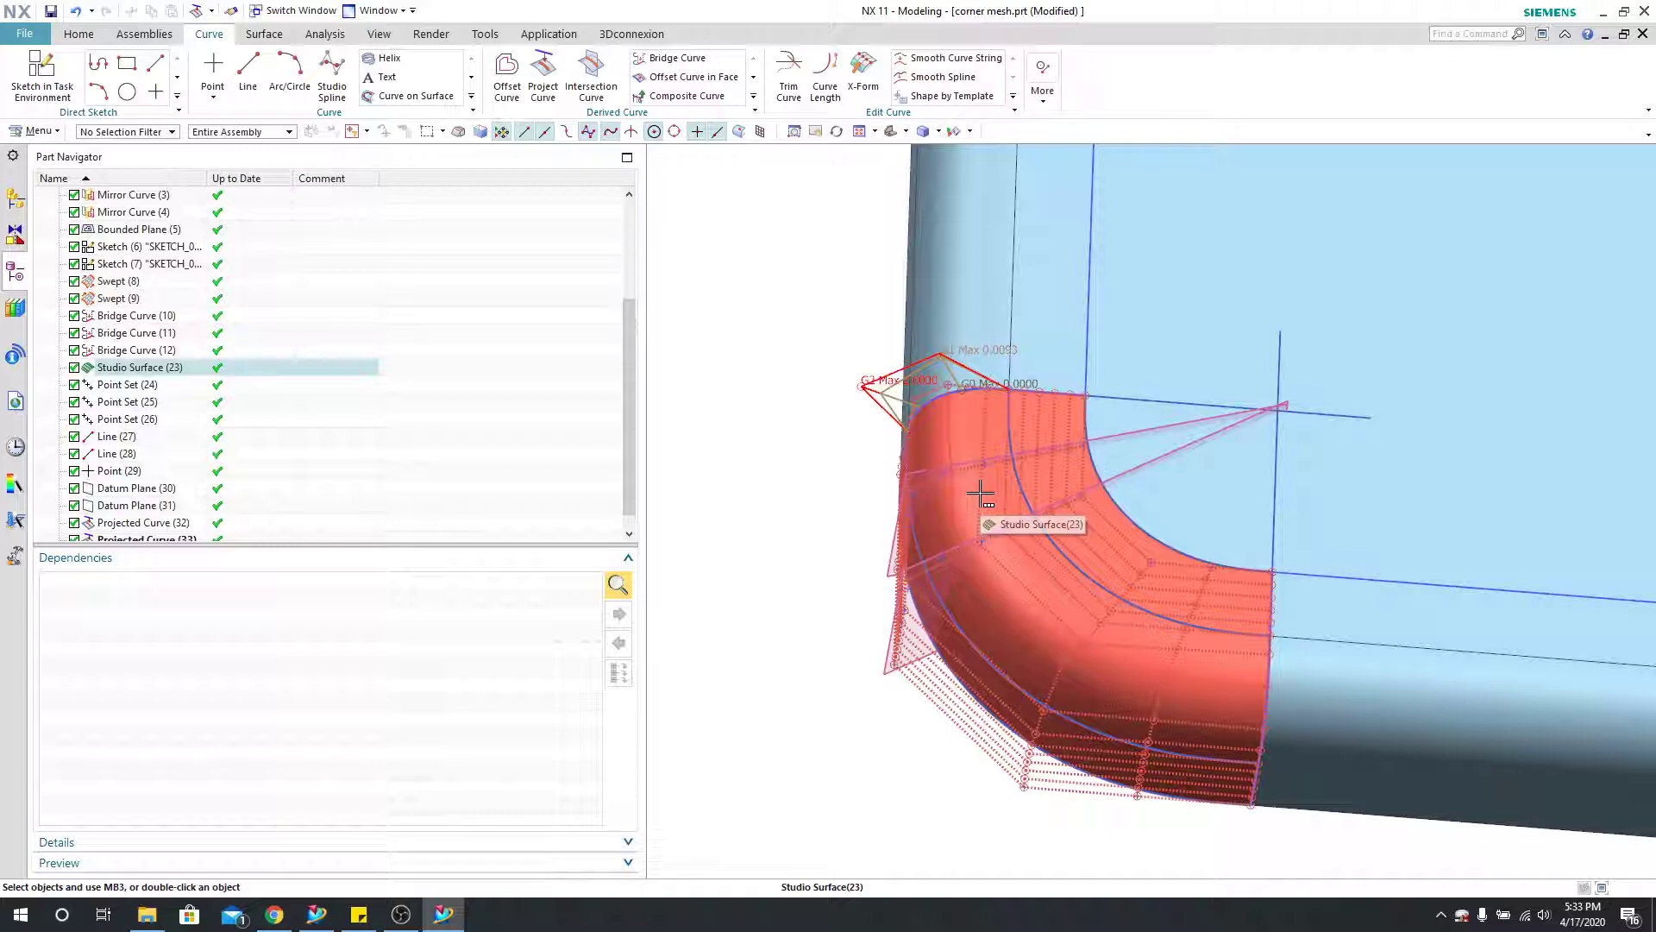
{"action": "middle_click_drag", "start_coordinate": [824, 474], "coordinate": [837, 362]}
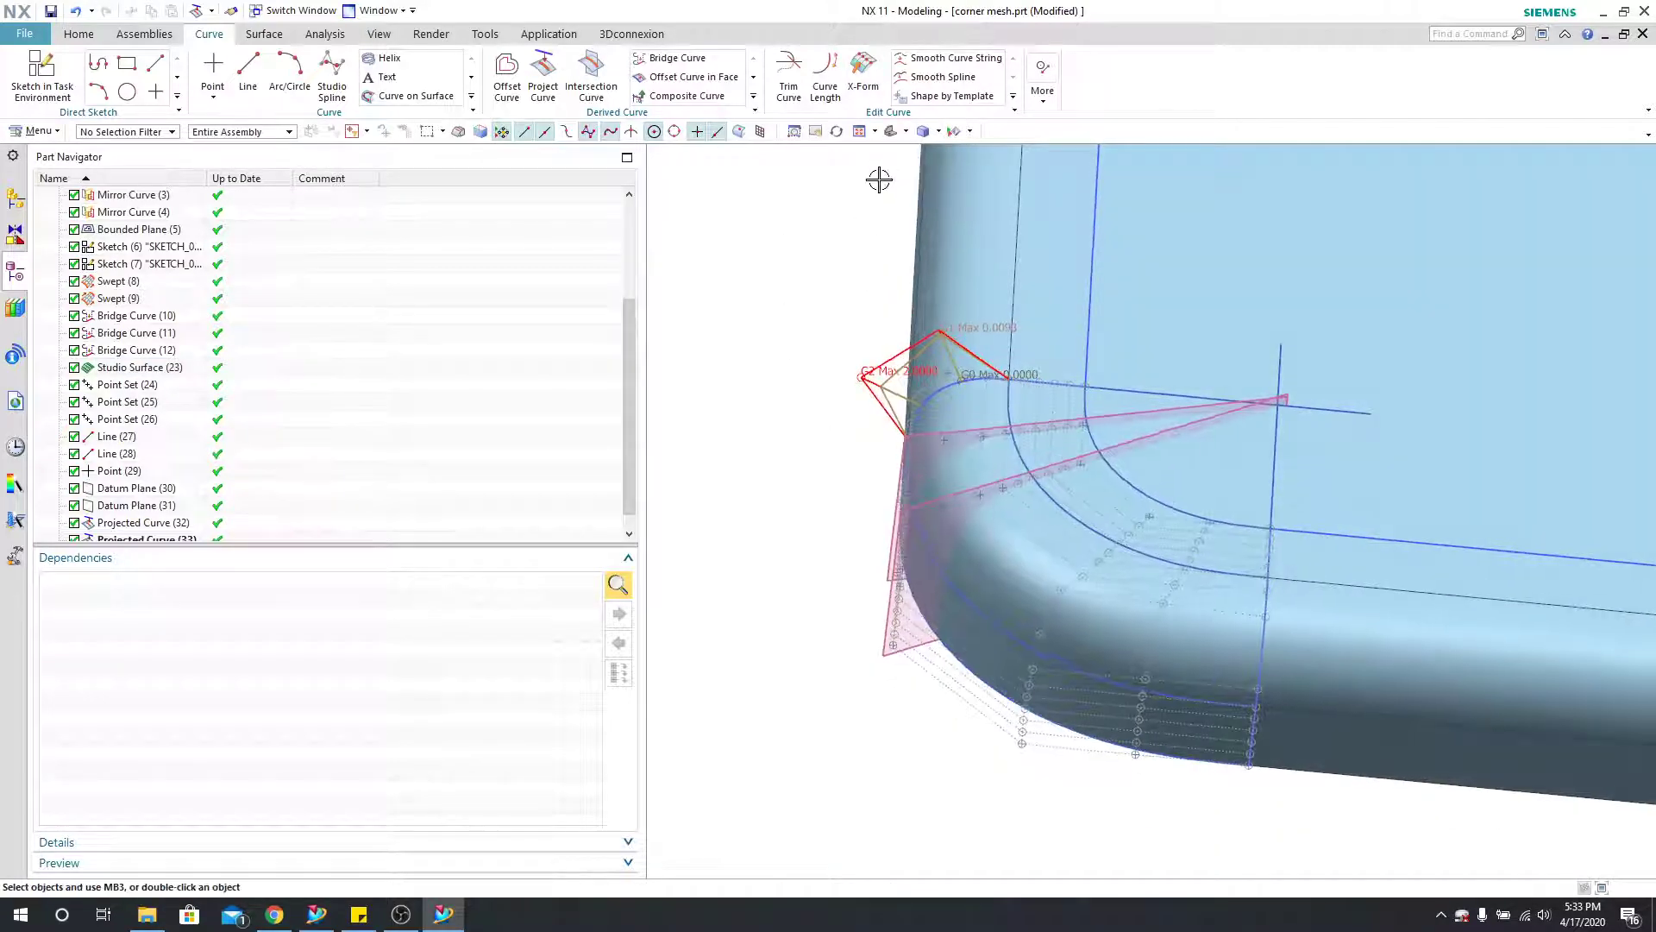
{"action": "left_click", "coordinate": [863, 74]}
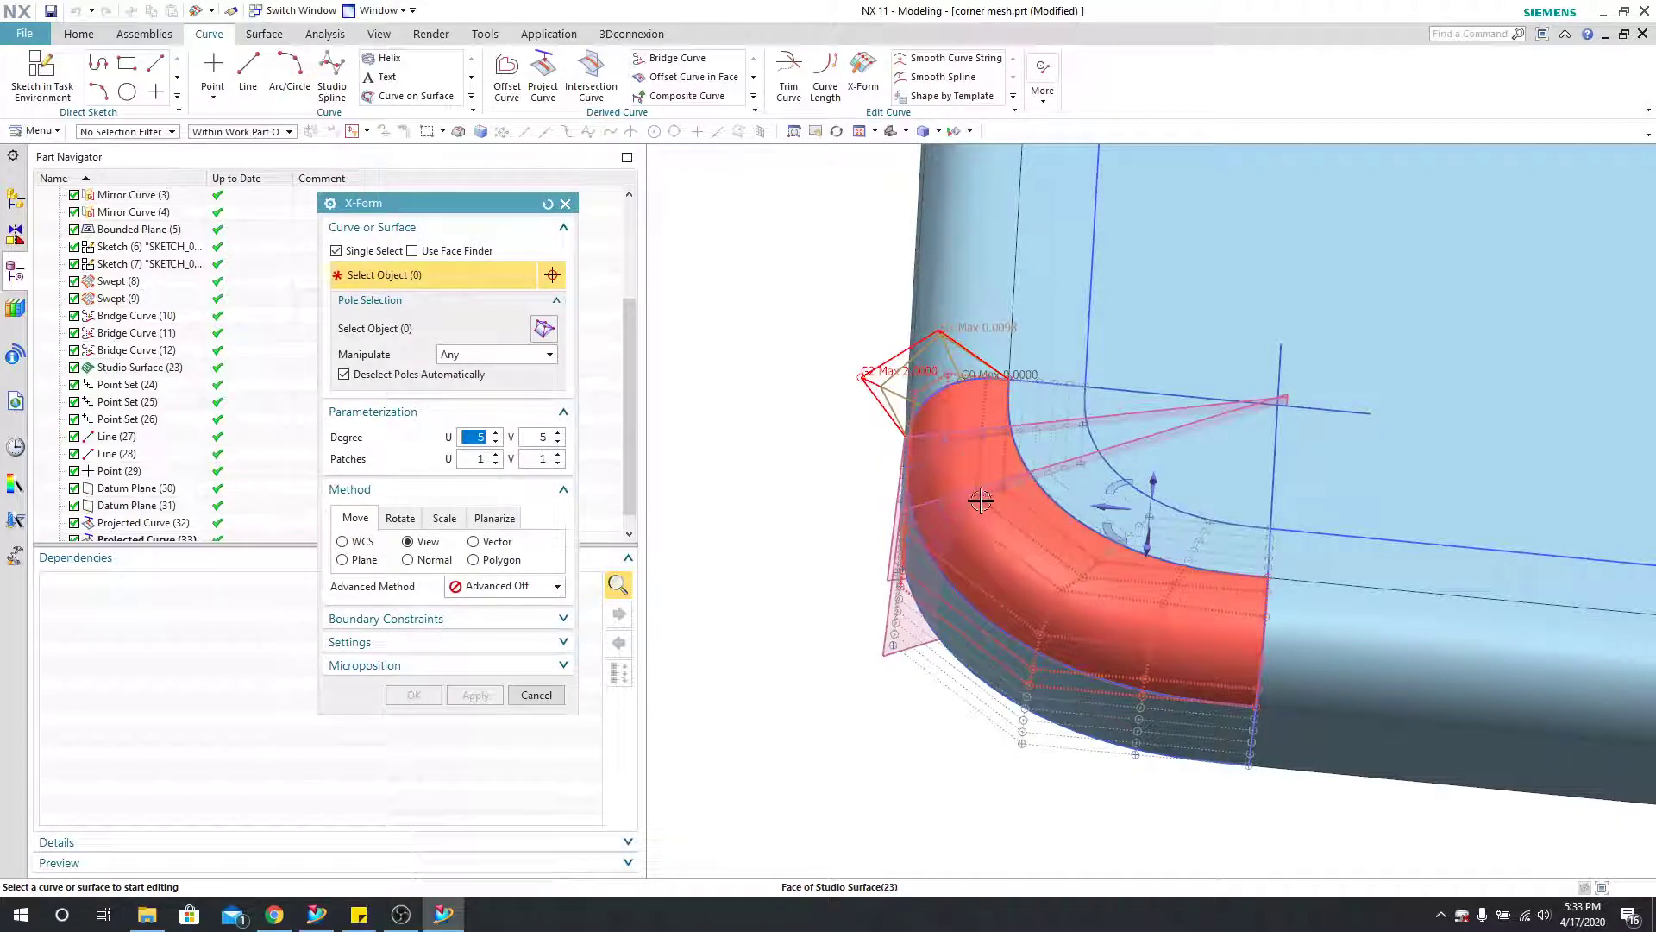
{"action": "left_click", "coordinate": [1025, 542]}
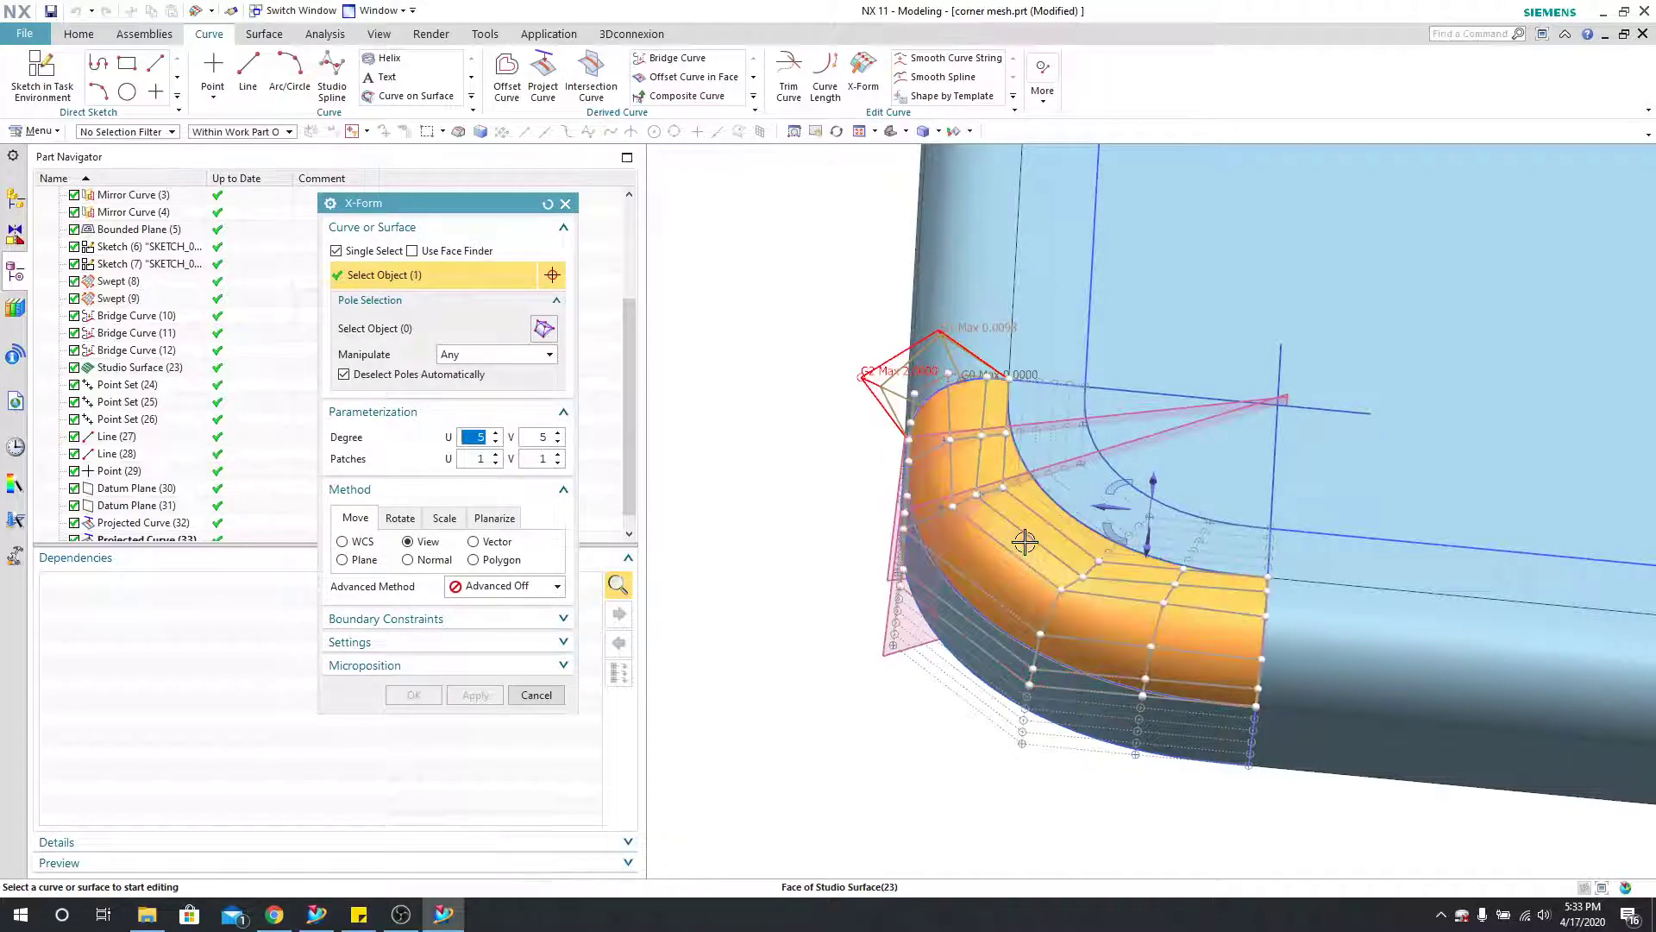
{"action": "middle_click_drag", "start_coordinate": [949, 427], "coordinate": [992, 432]}
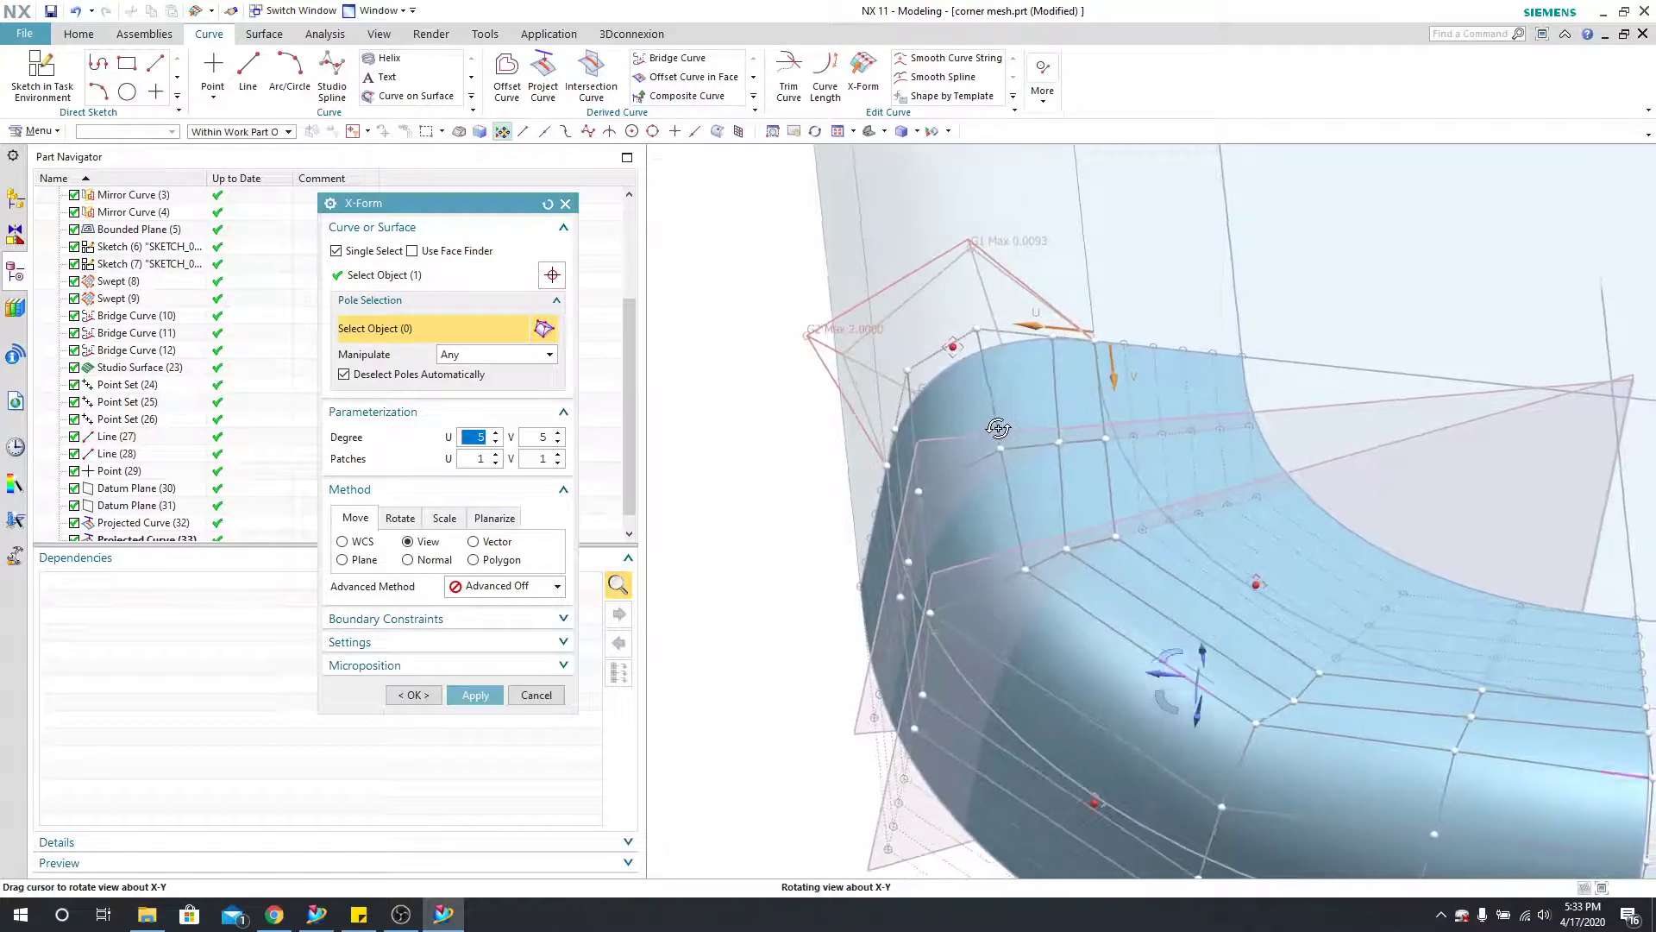
{"action": "left_click", "coordinate": [676, 132]}
Step: Snap the corner surface's second row of poles, counted from the Swept (9) side, onto the matching points of Projected Curve (32)
{"action": "scroll", "coordinate": [998, 390], "scroll_direction": "up", "scroll_amount": 2}
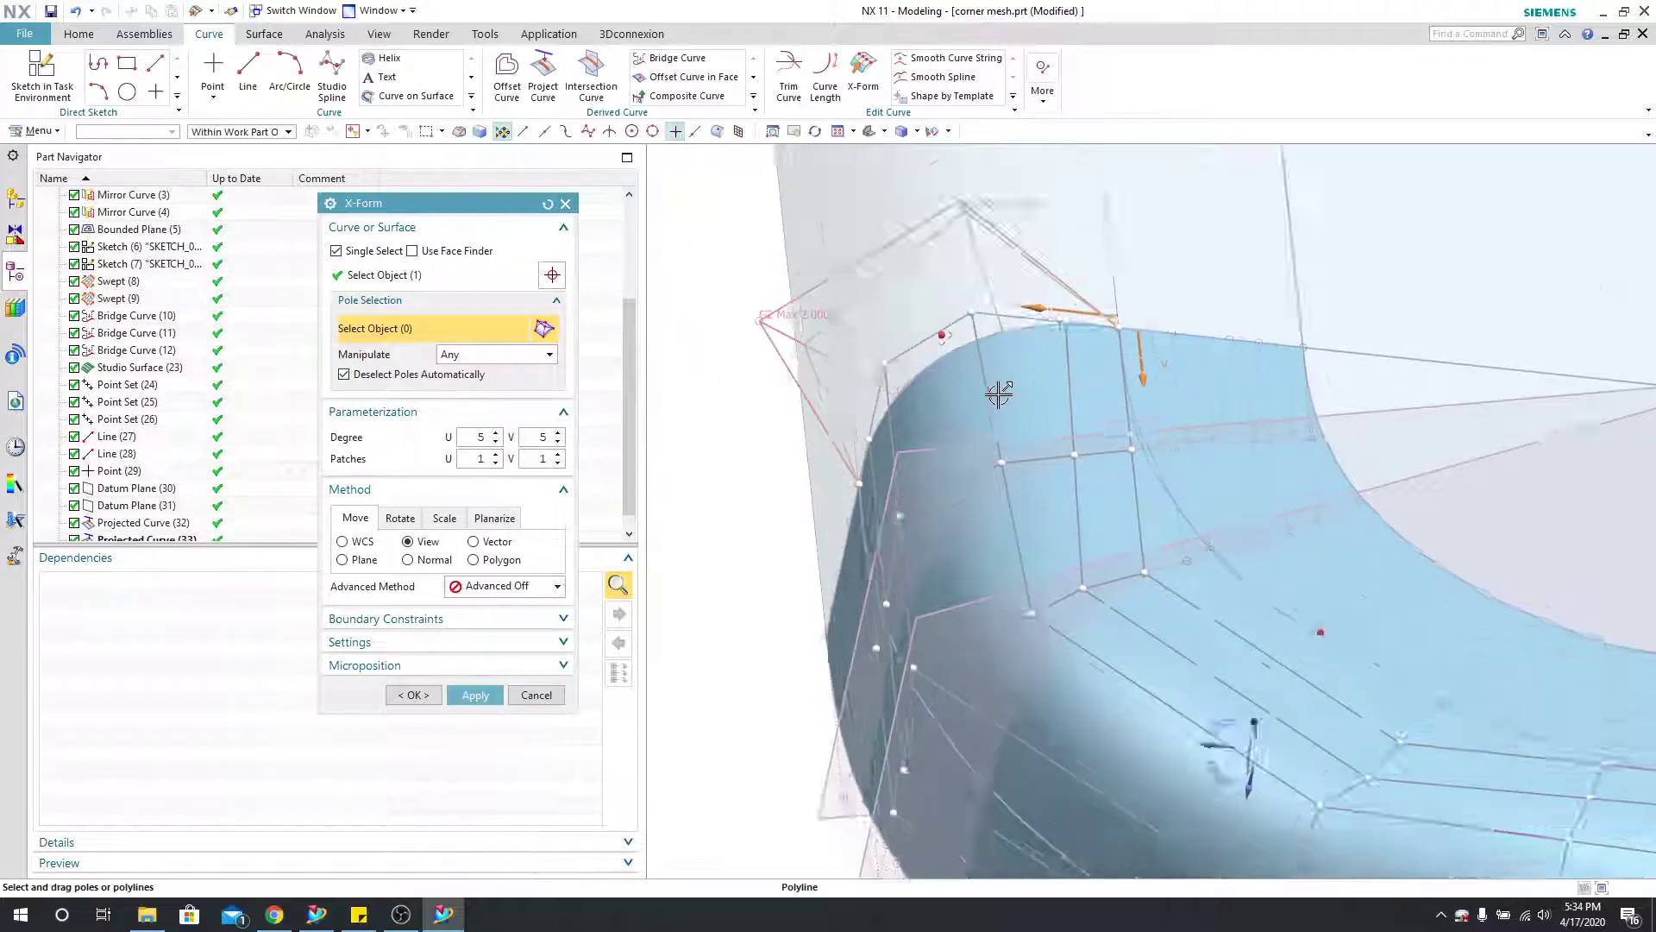
{"action": "scroll", "coordinate": [1163, 473], "scroll_direction": "up", "scroll_amount": 1}
{"action": "scroll", "coordinate": [1163, 473], "scroll_direction": "up", "scroll_amount": 2}
{"action": "left_click", "coordinate": [1165, 457]}
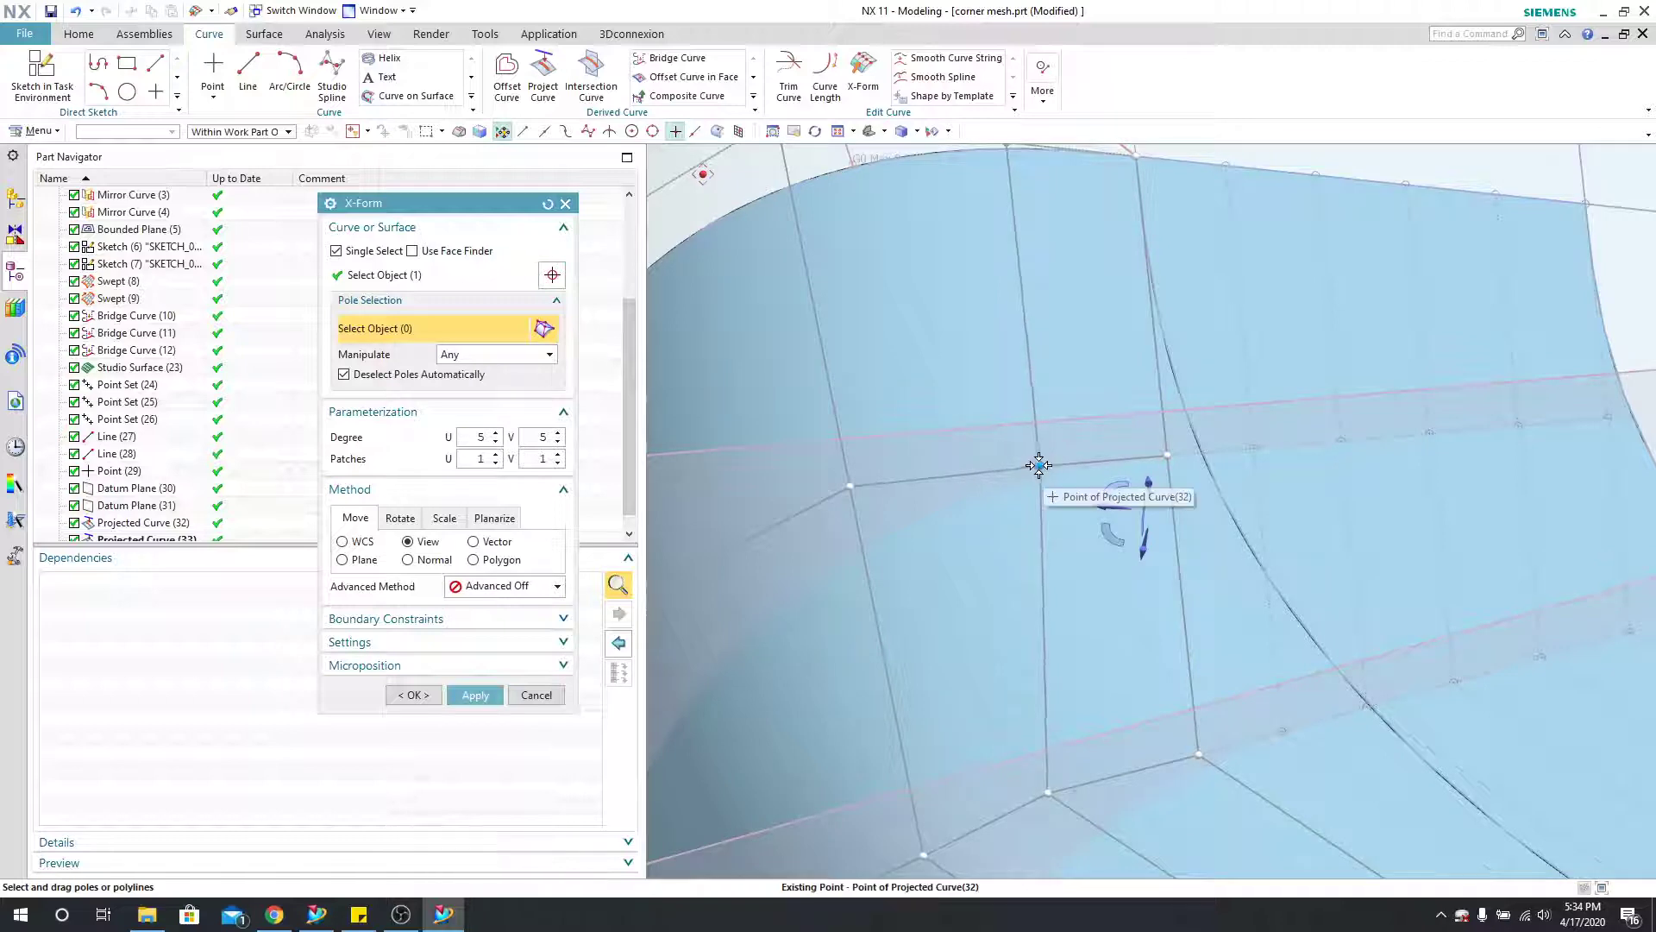
{"action": "scroll", "coordinate": [1028, 466], "scroll_direction": "down", "scroll_amount": 5}
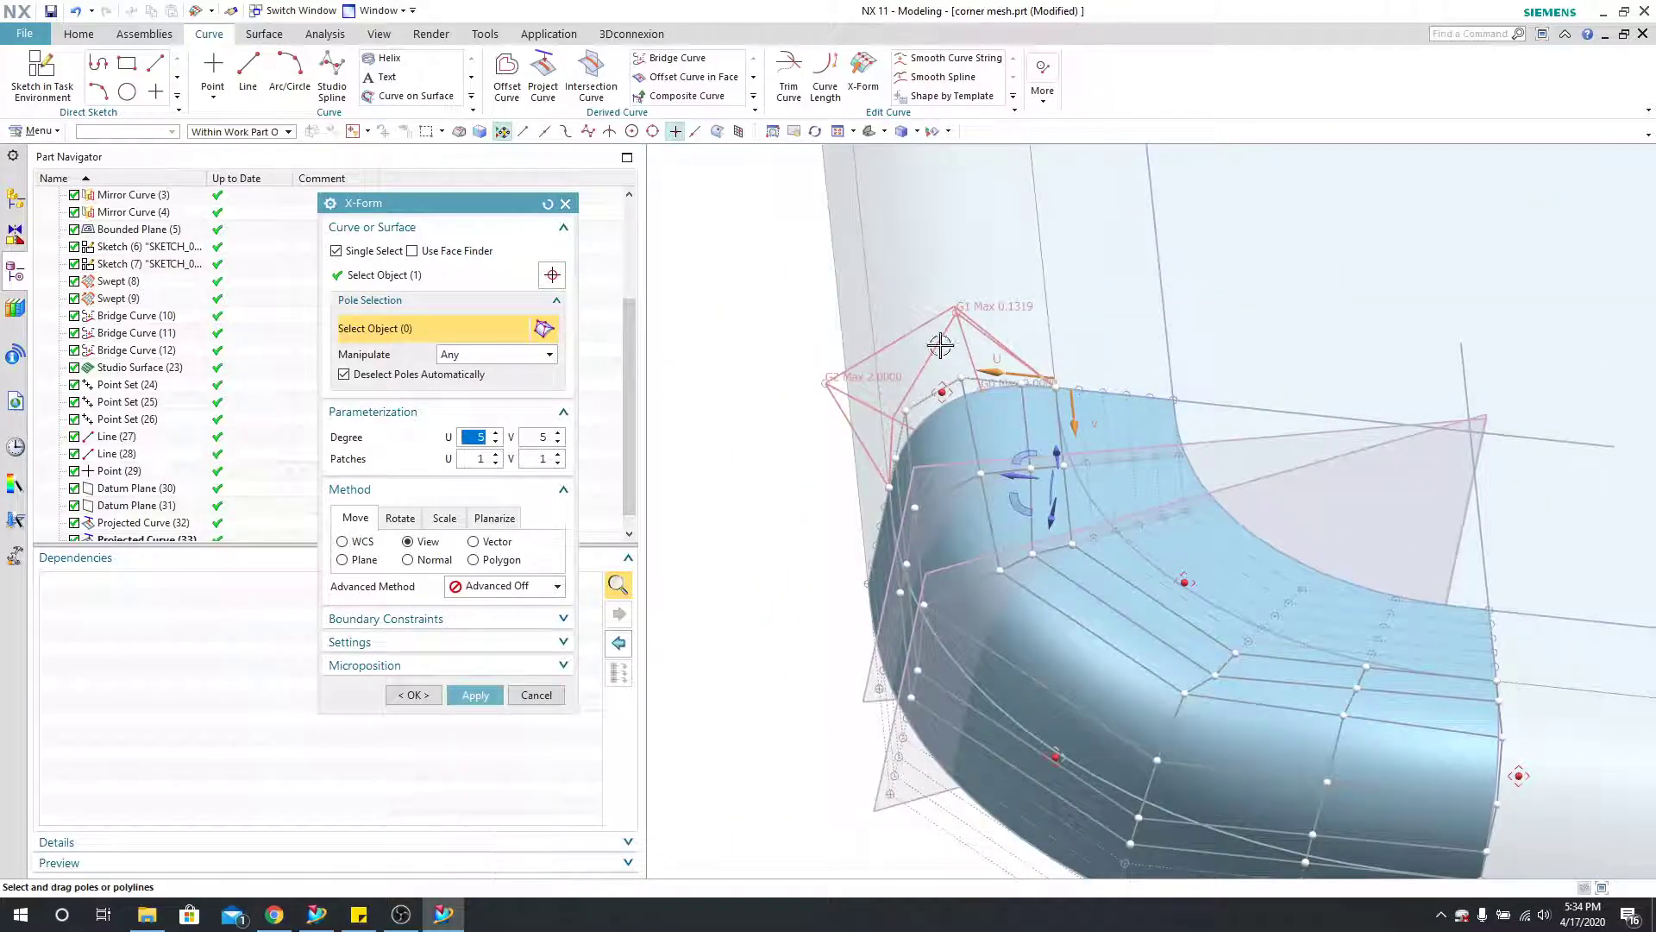
{"action": "scroll", "coordinate": [992, 353], "scroll_direction": "up", "scroll_amount": 4}
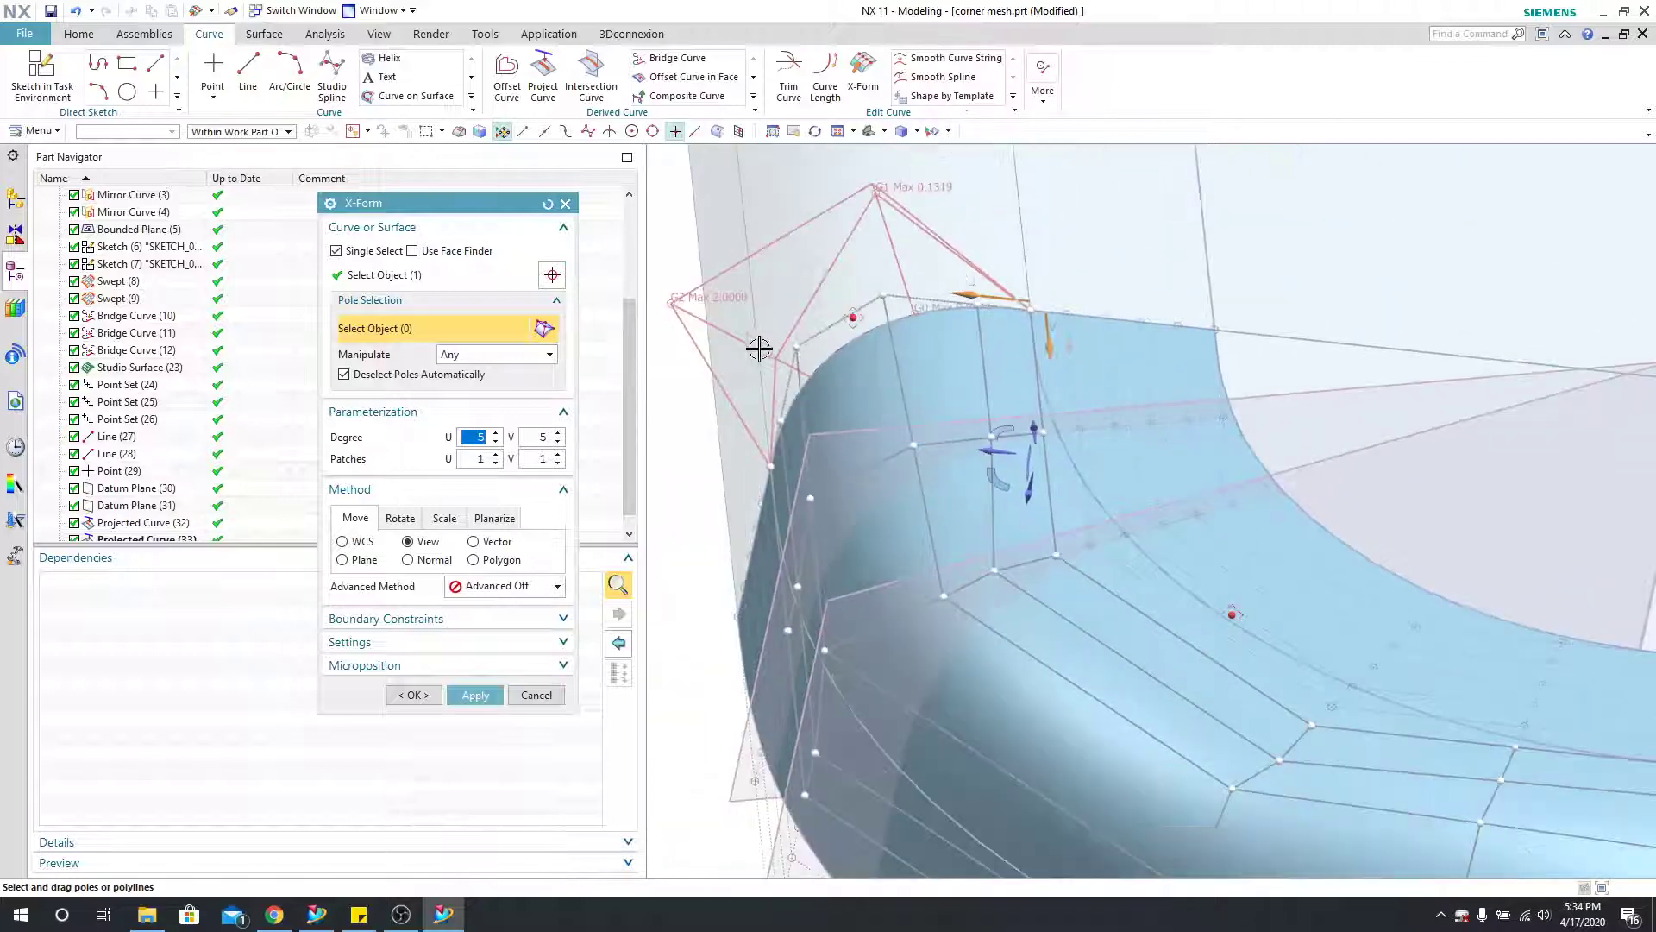
{"action": "scroll", "coordinate": [954, 396], "scroll_direction": "up", "scroll_amount": 2}
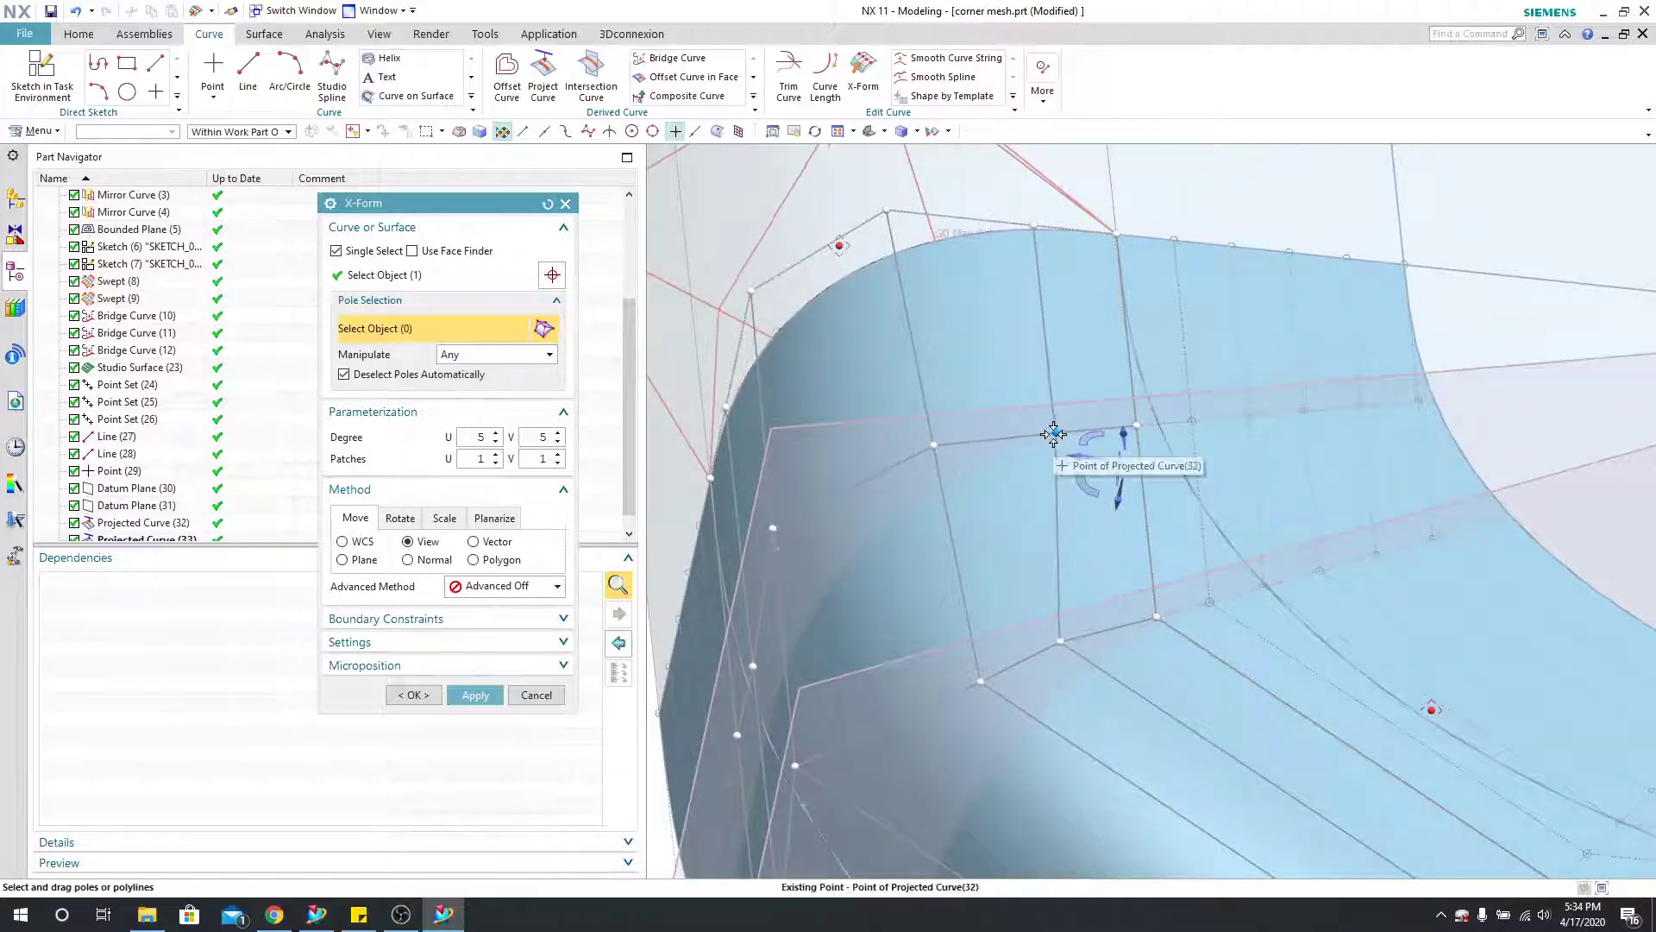
{"action": "left_click_drag", "start_coordinate": [1057, 434], "coordinate": [1056, 433]}
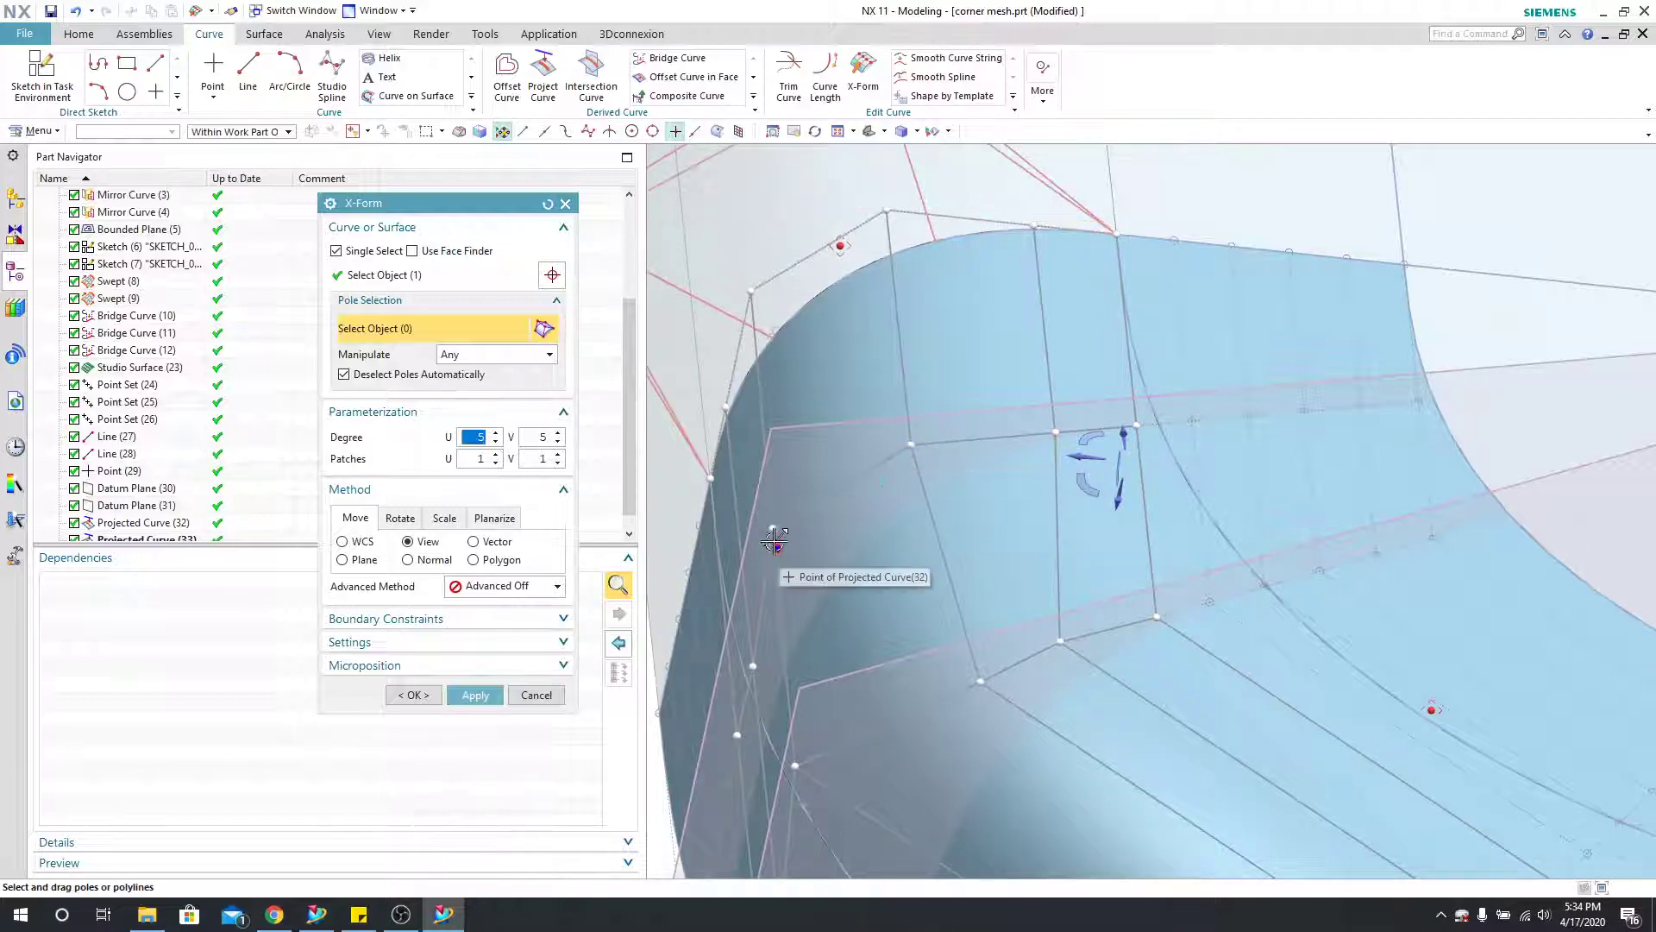
{"action": "left_click_drag", "start_coordinate": [779, 549], "coordinate": [778, 549]}
{"action": "scroll", "coordinate": [768, 654], "scroll_direction": "up", "scroll_amount": 2}
{"action": "middle_click_drag", "start_coordinate": [781, 649], "coordinate": [791, 635]}
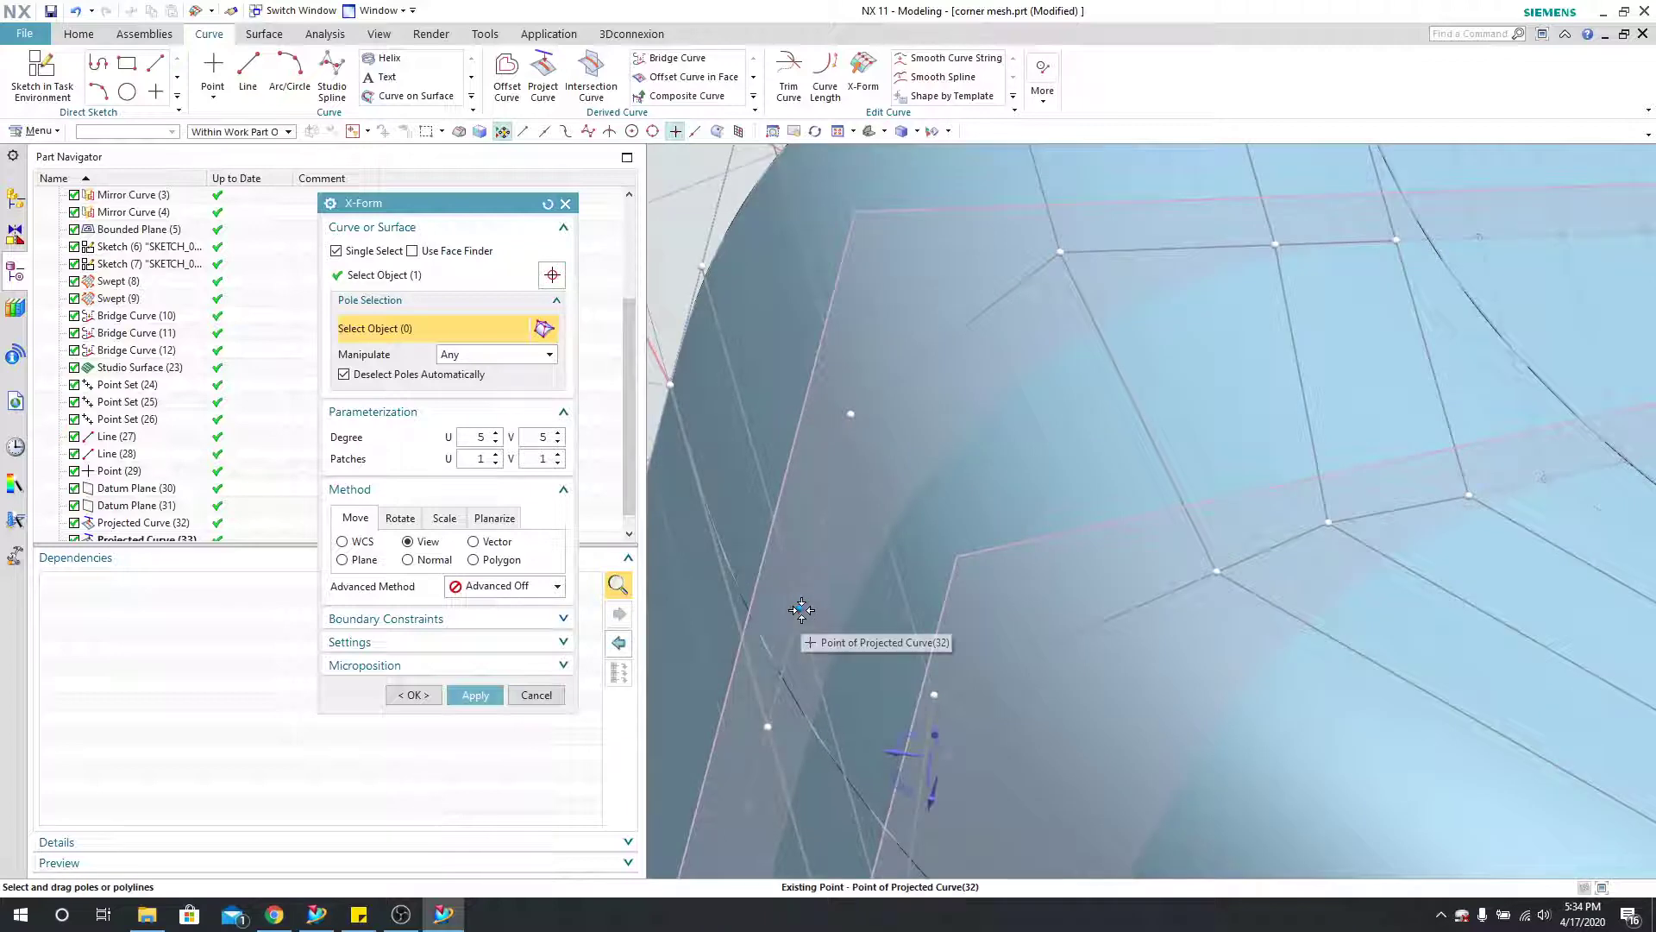
Step: Snap the third row of poles onto the matching points of Projected Curve (33) and inspect the reshaped corner from several angles
{"action": "scroll", "coordinate": [801, 610], "scroll_direction": "up", "scroll_amount": 4}
{"action": "scroll", "coordinate": [1035, 582], "scroll_direction": "up", "scroll_amount": 3}
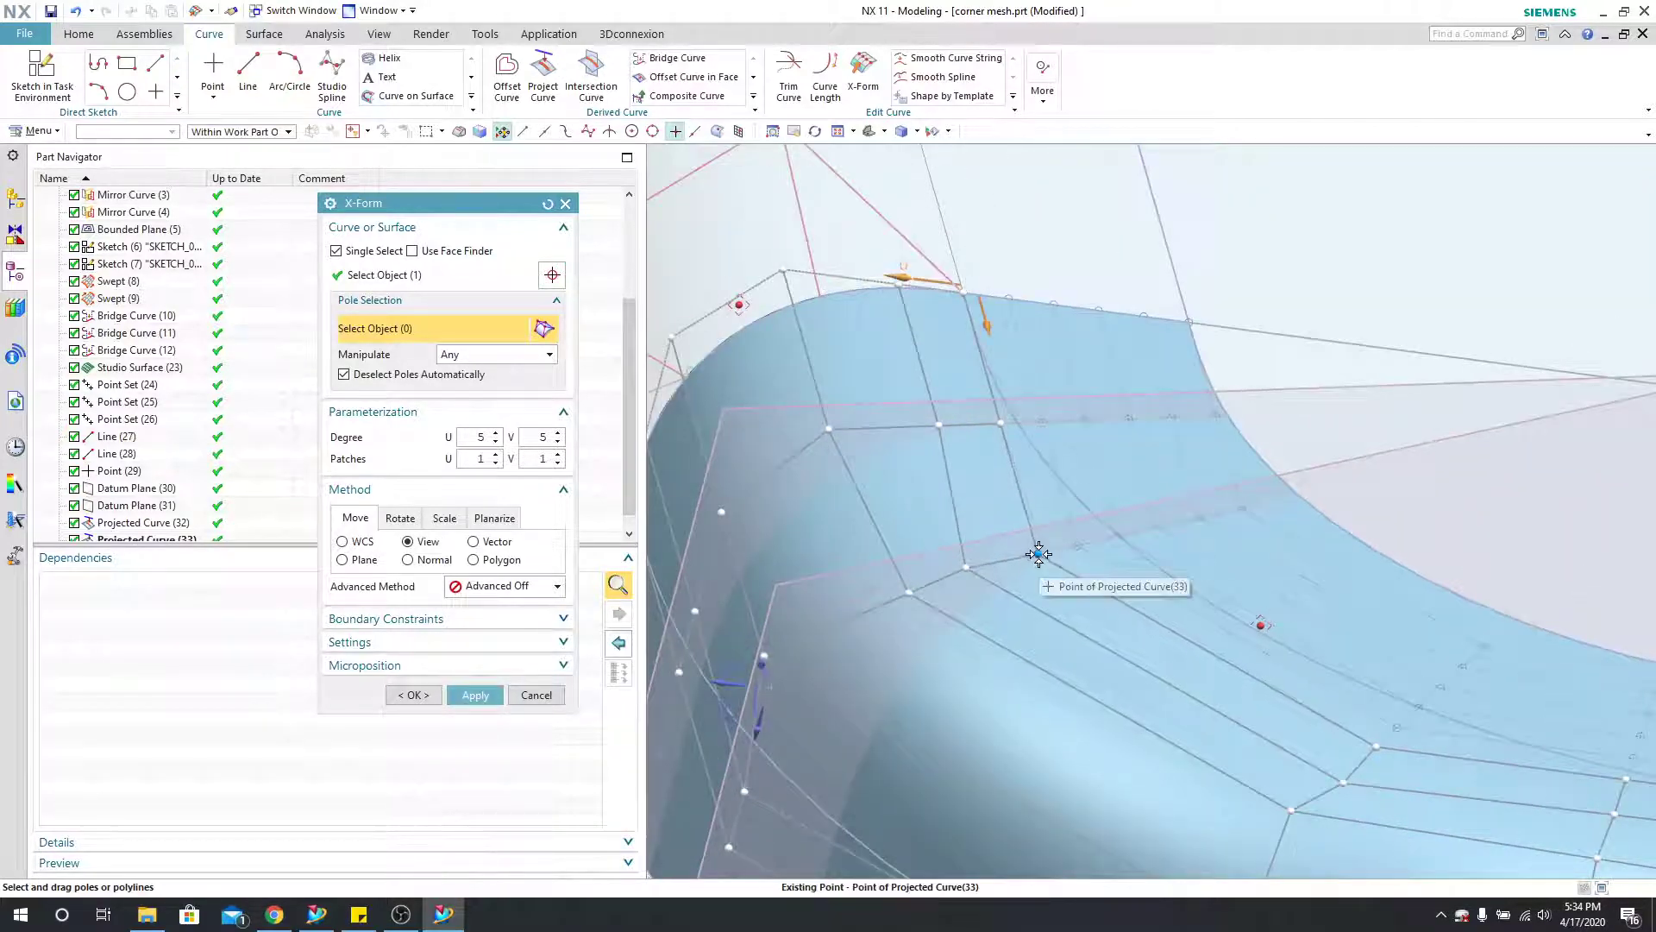
{"action": "left_click", "coordinate": [1039, 554]}
{"action": "left_click_drag", "start_coordinate": [969, 569], "coordinate": [874, 588]}
{"action": "scroll", "coordinate": [864, 597], "scroll_direction": "down", "scroll_amount": 2}
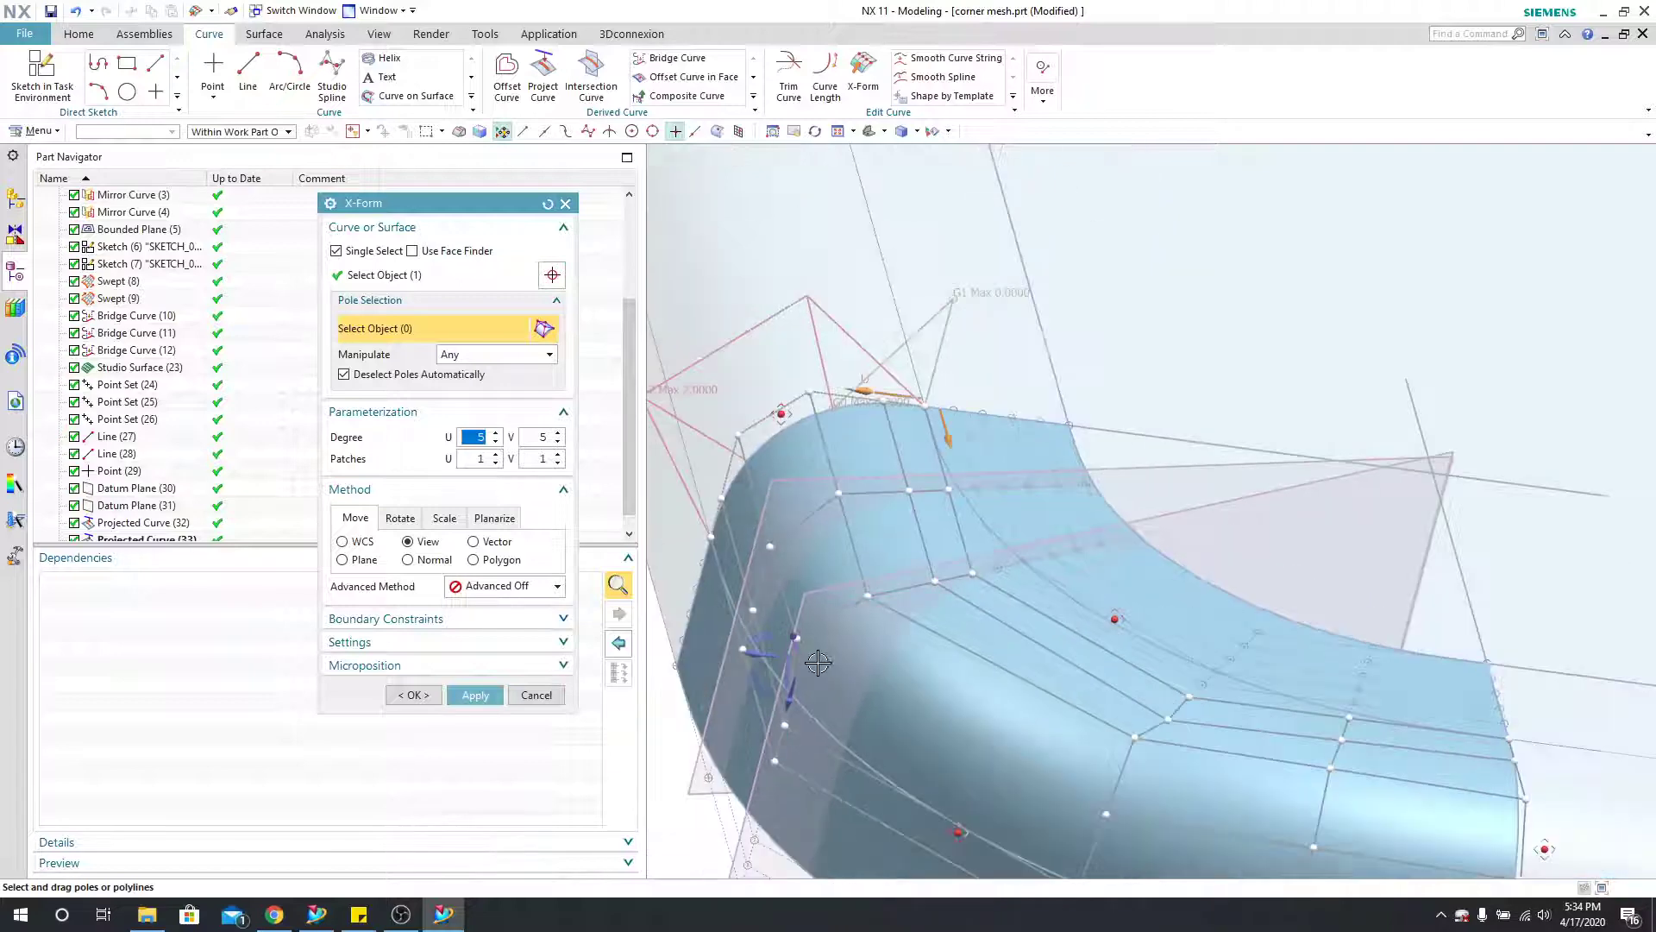
{"action": "scroll", "coordinate": [824, 654], "scroll_direction": "up", "scroll_amount": 2}
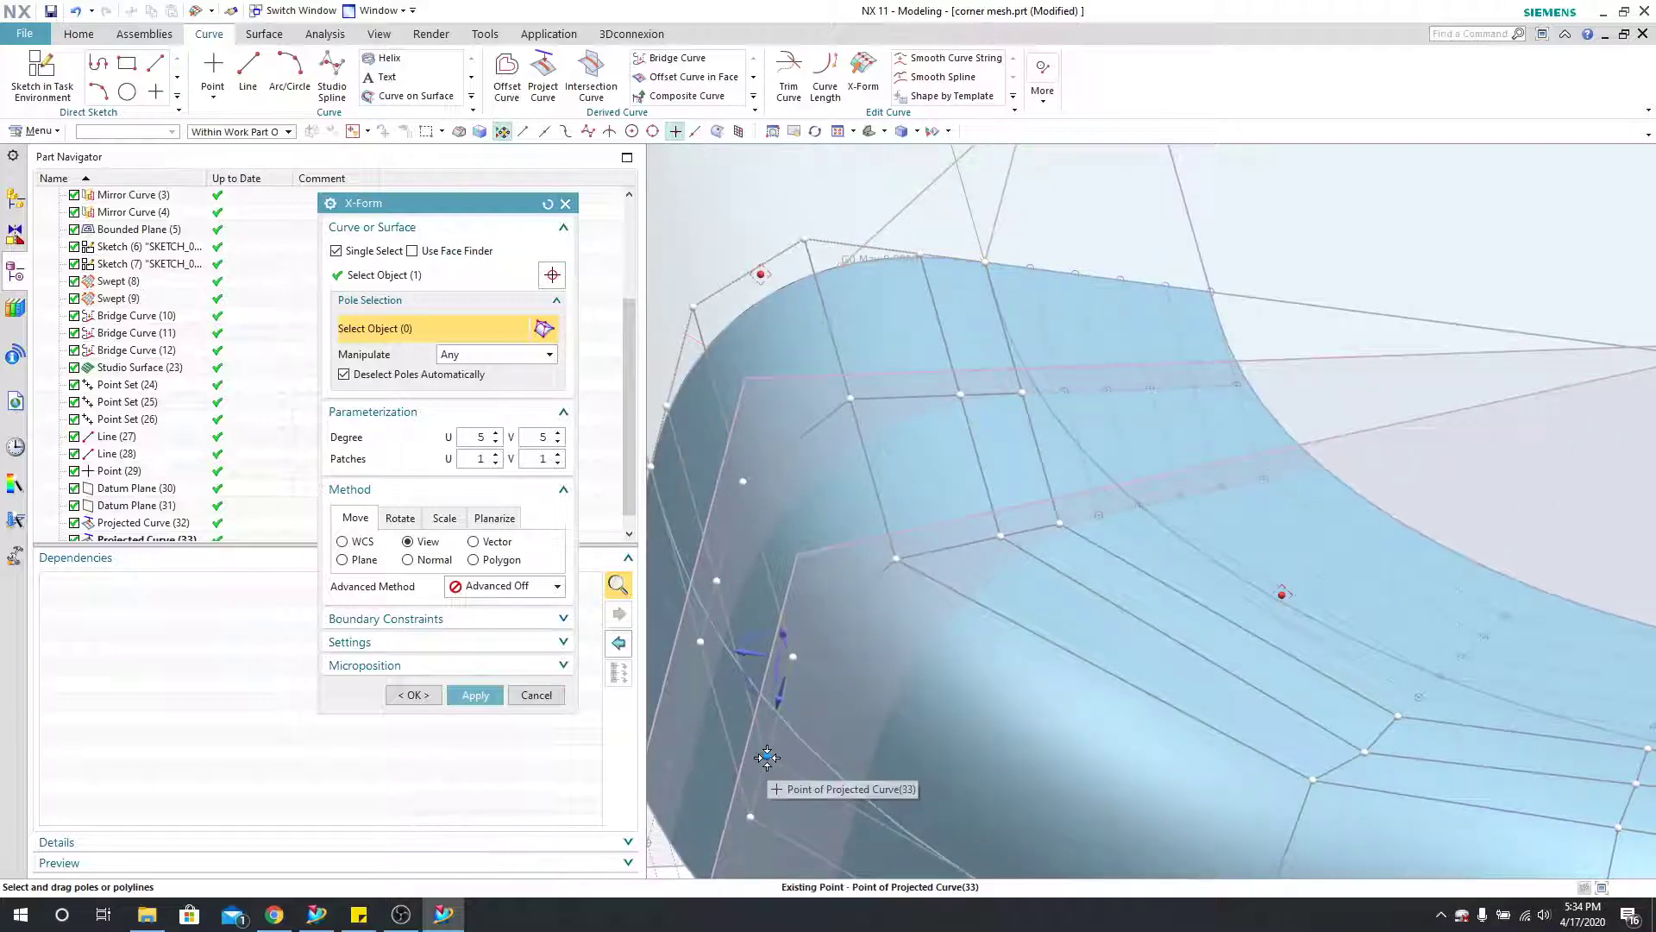
{"action": "scroll", "coordinate": [850, 721], "scroll_direction": "down", "scroll_amount": 2}
{"action": "middle_click_drag", "start_coordinate": [872, 721], "coordinate": [935, 669], "text": "shift"}
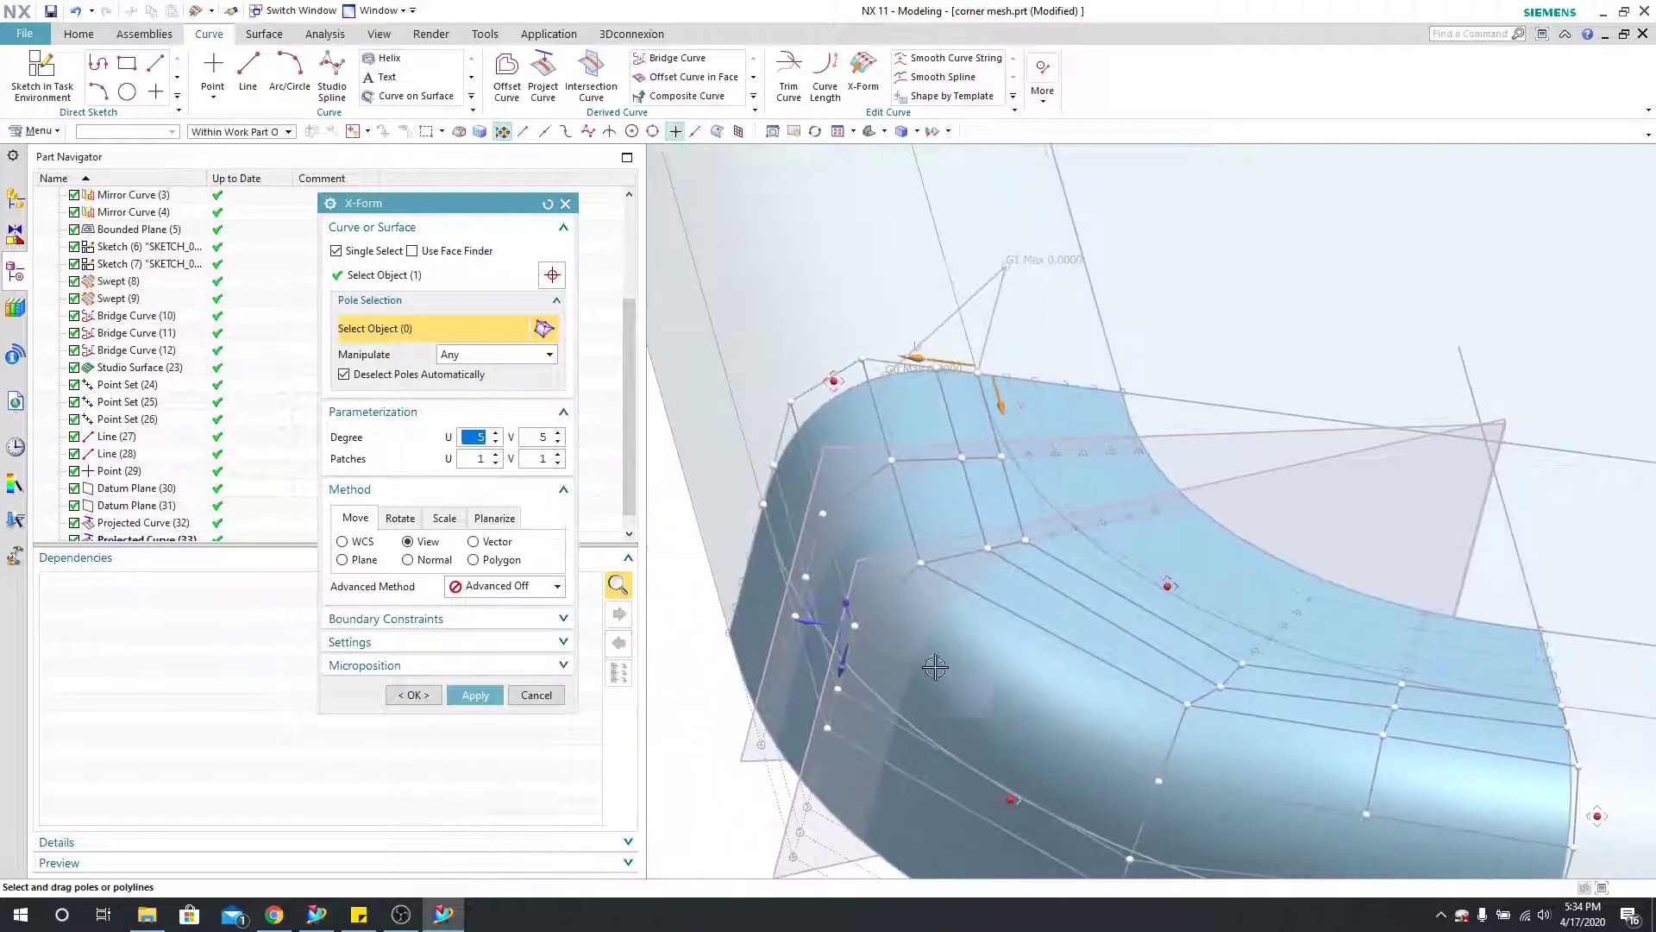
{"action": "scroll", "coordinate": [824, 723], "scroll_direction": "up", "scroll_amount": 2}
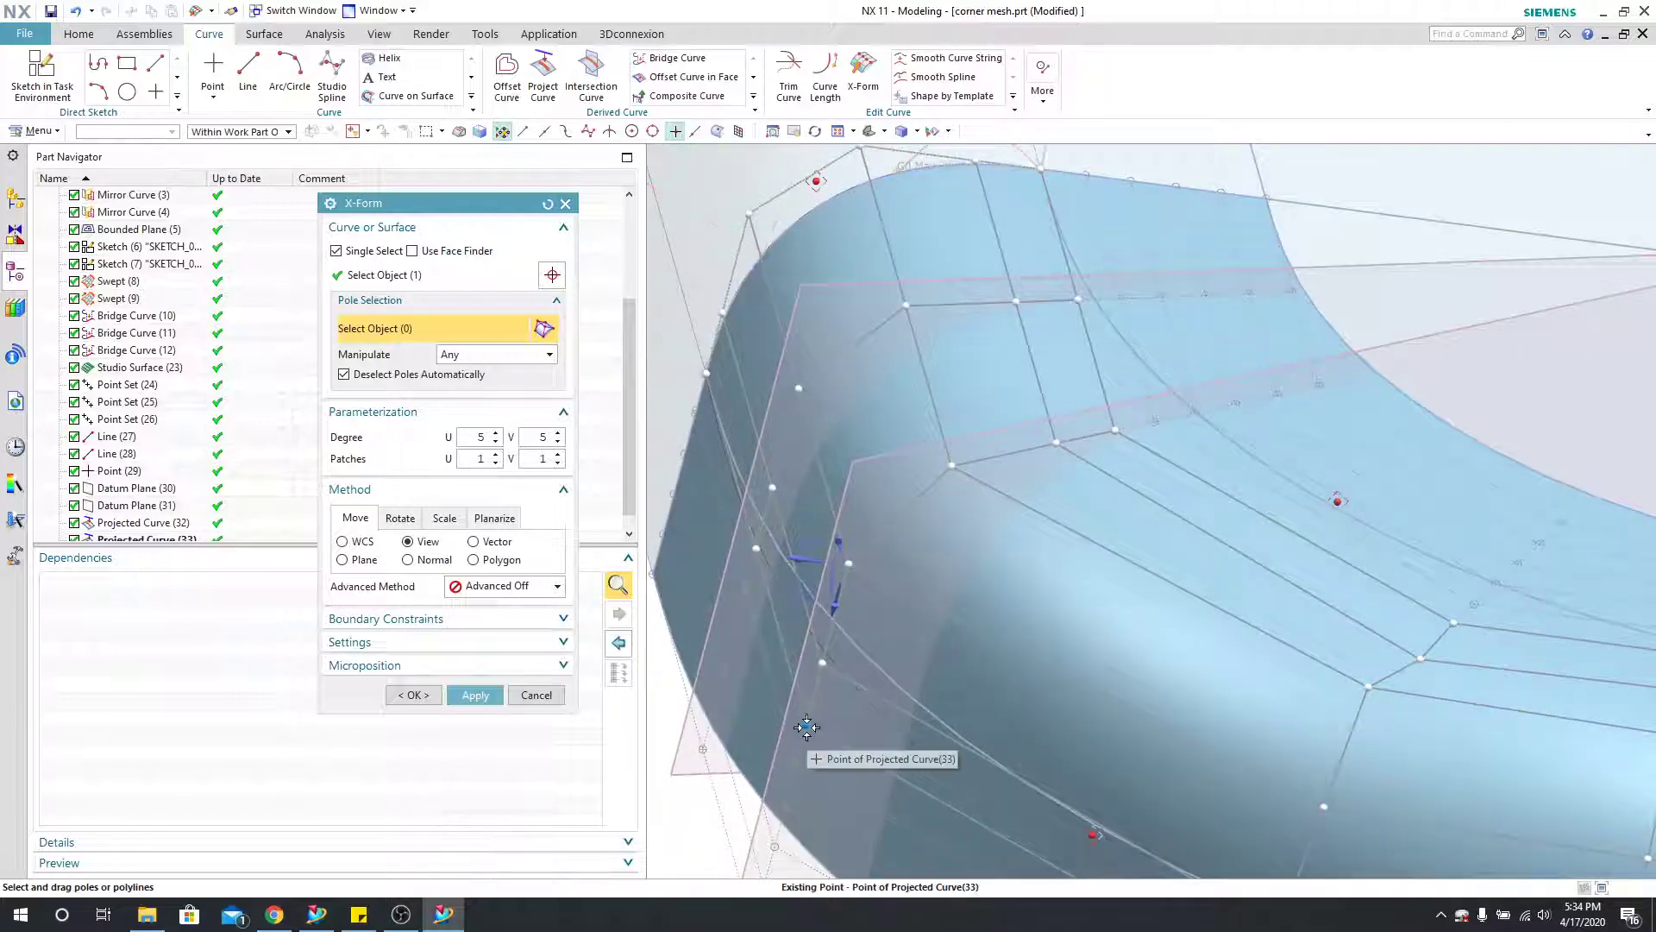
{"action": "scroll", "coordinate": [806, 726], "scroll_direction": "down", "scroll_amount": 3}
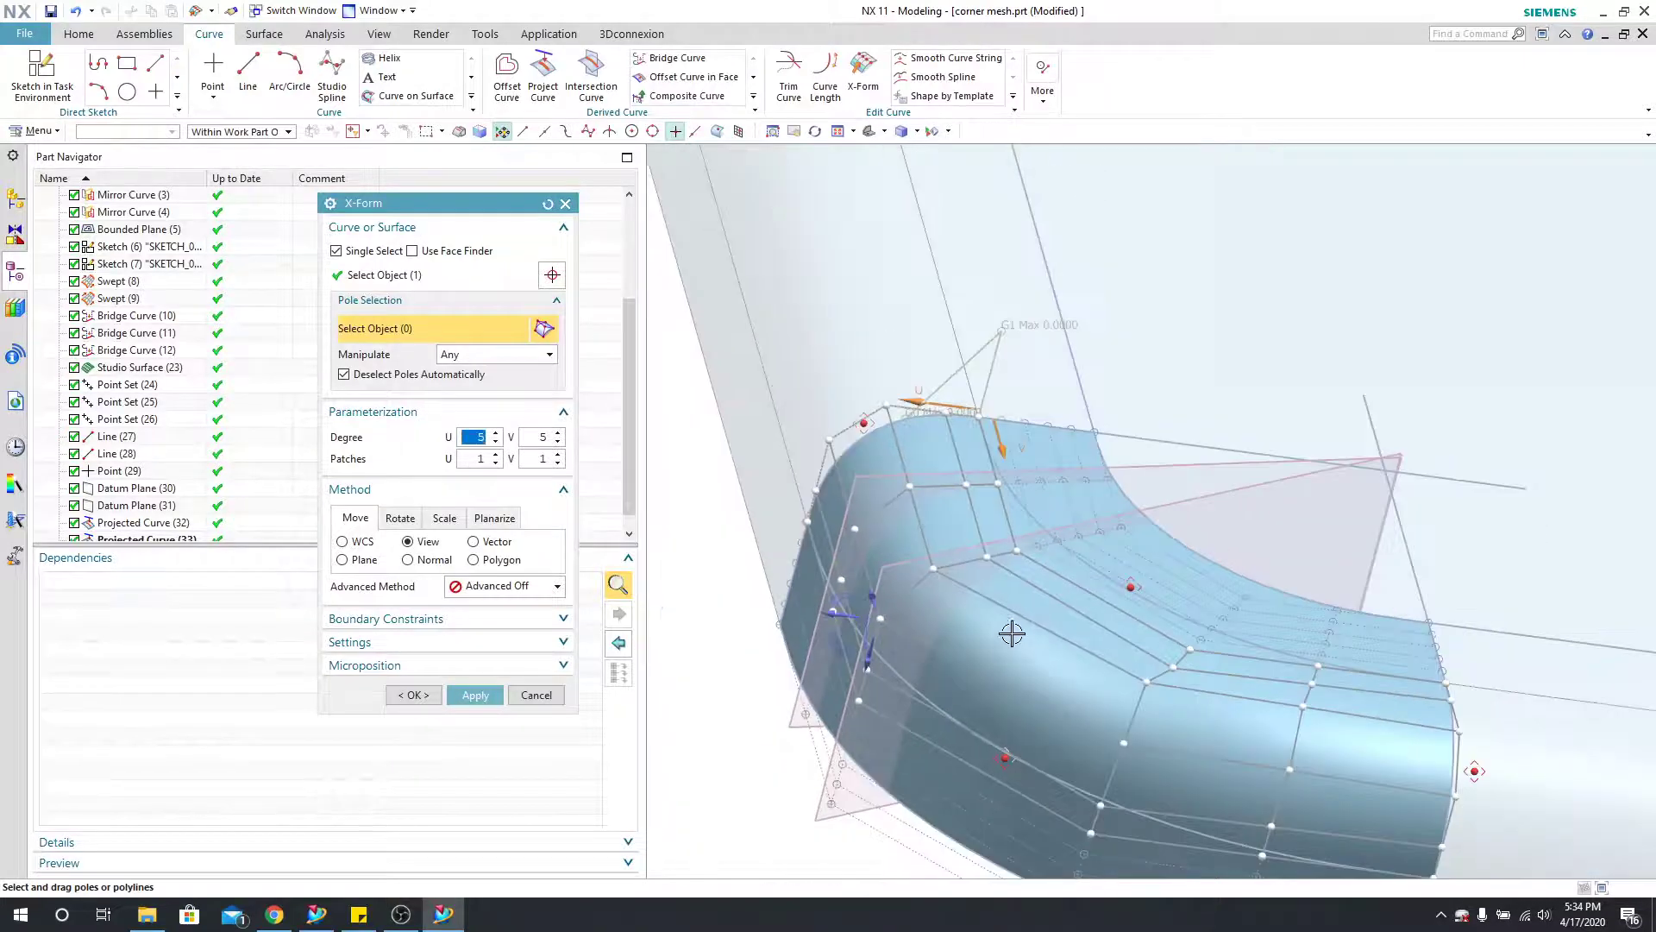
{"action": "scroll", "coordinate": [1011, 634], "scroll_direction": "down", "scroll_amount": 3}
{"action": "scroll", "coordinate": [1000, 626], "scroll_direction": "up", "scroll_amount": 2}
{"action": "middle_click_drag", "start_coordinate": [1007, 593], "coordinate": [966, 556]}
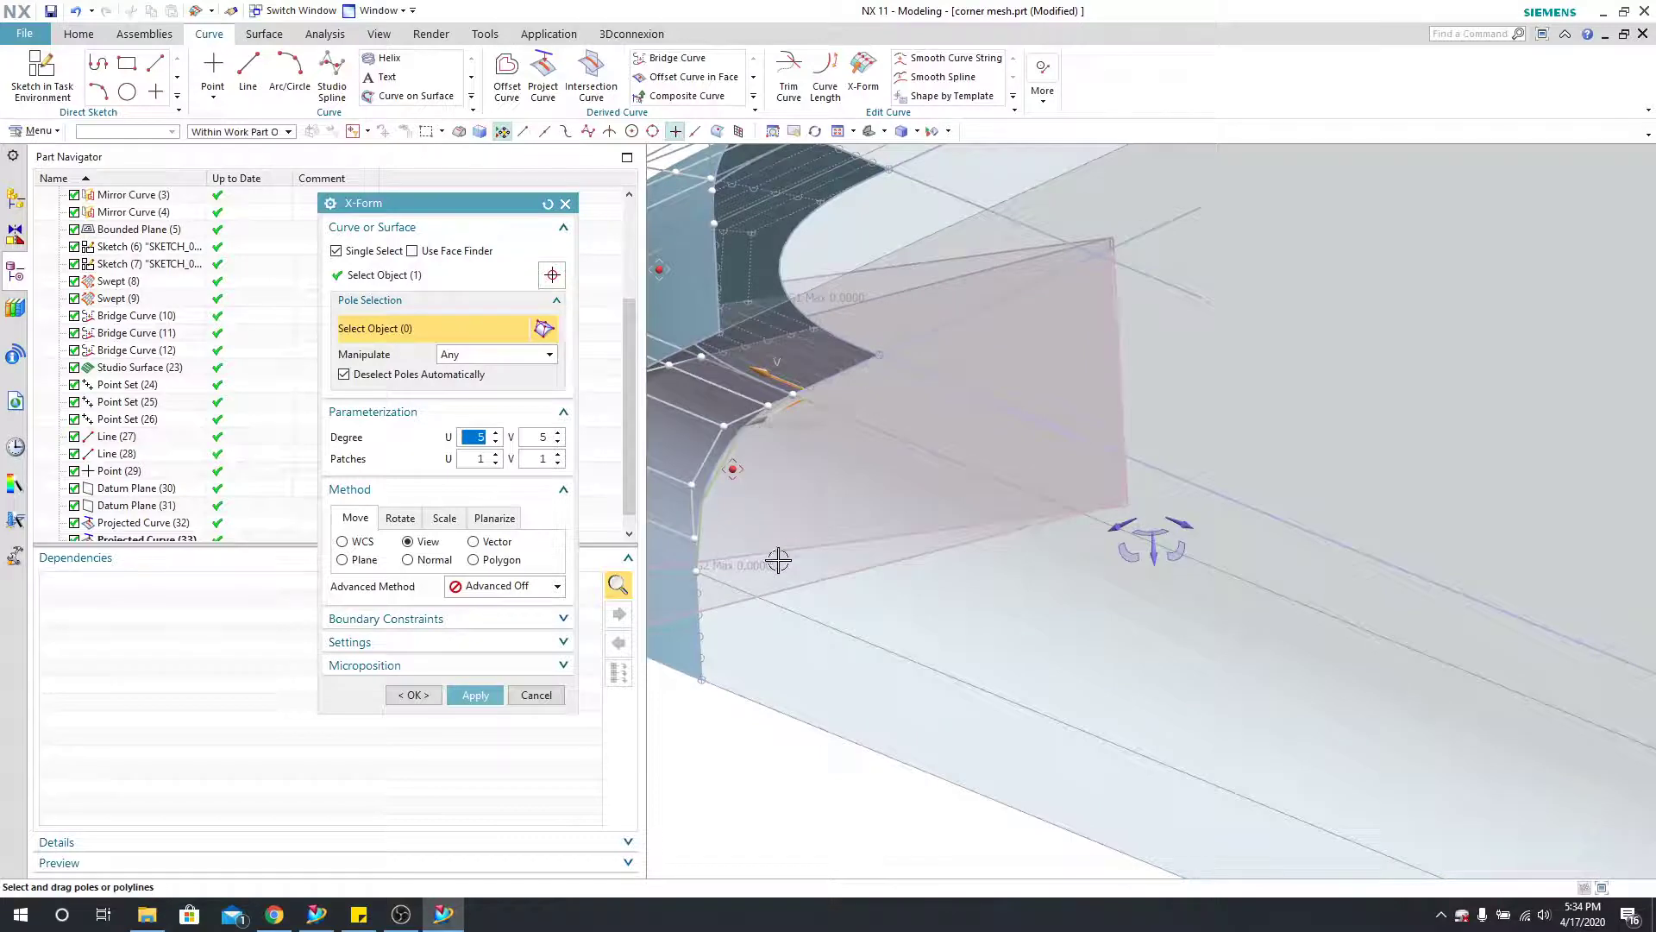
{"action": "middle_click_drag", "start_coordinate": [777, 561], "coordinate": [869, 656]}
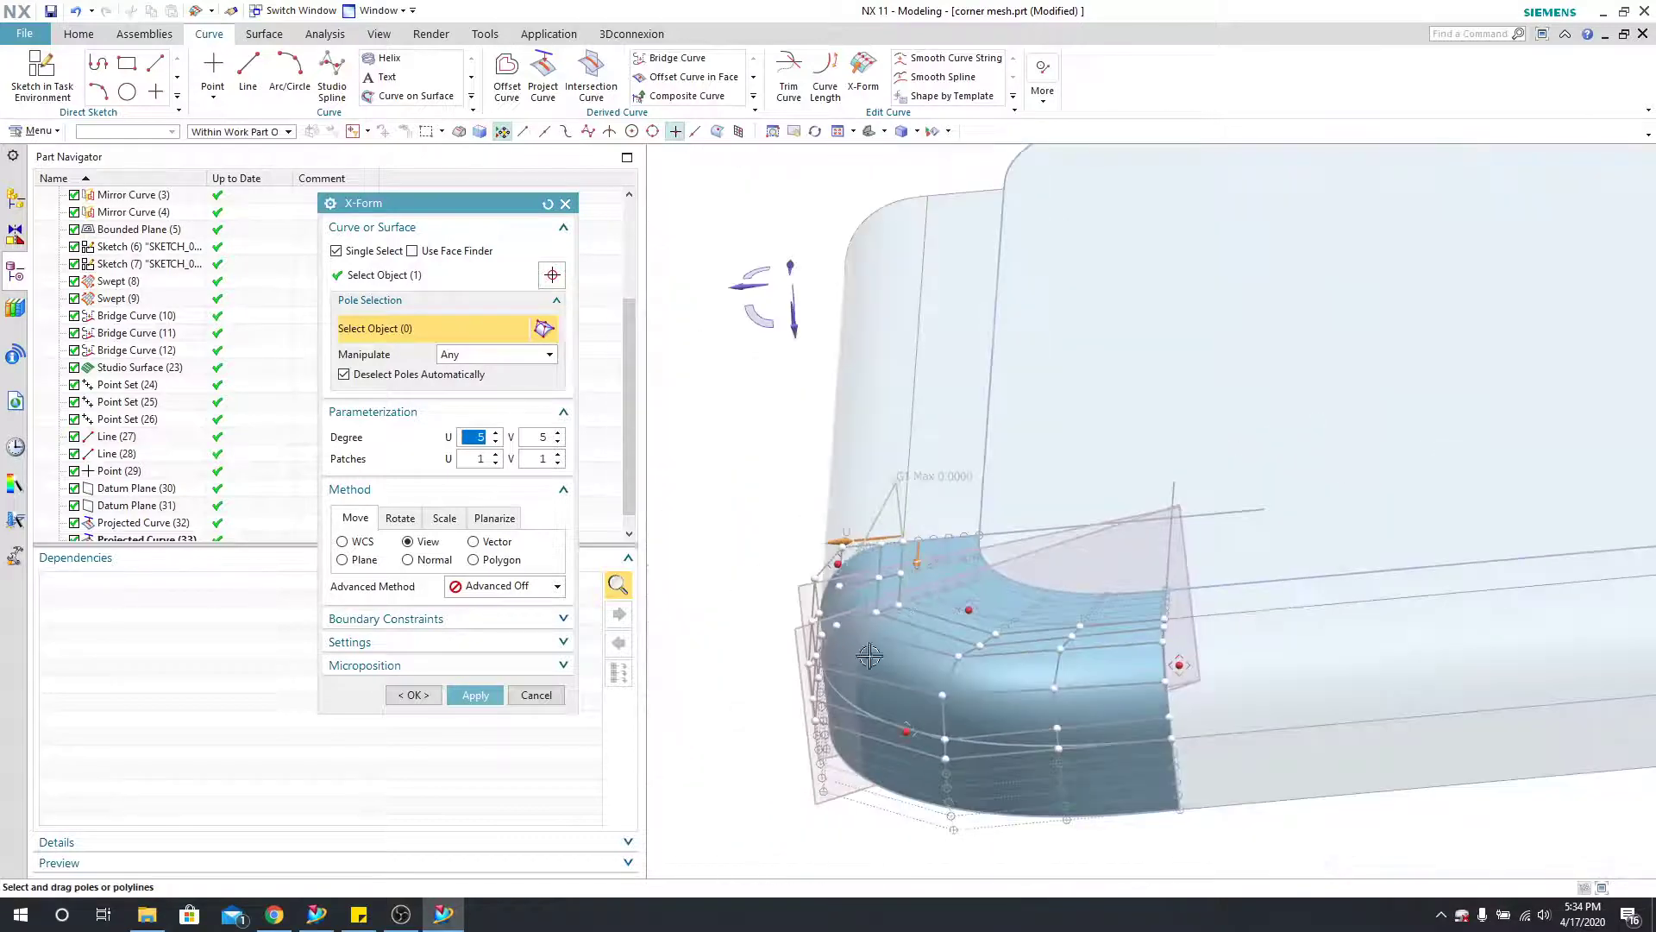
Step: Accept the X-Form pole edit on the corner surface and inspect the corner from above
{"action": "left_click", "coordinate": [412, 695]}
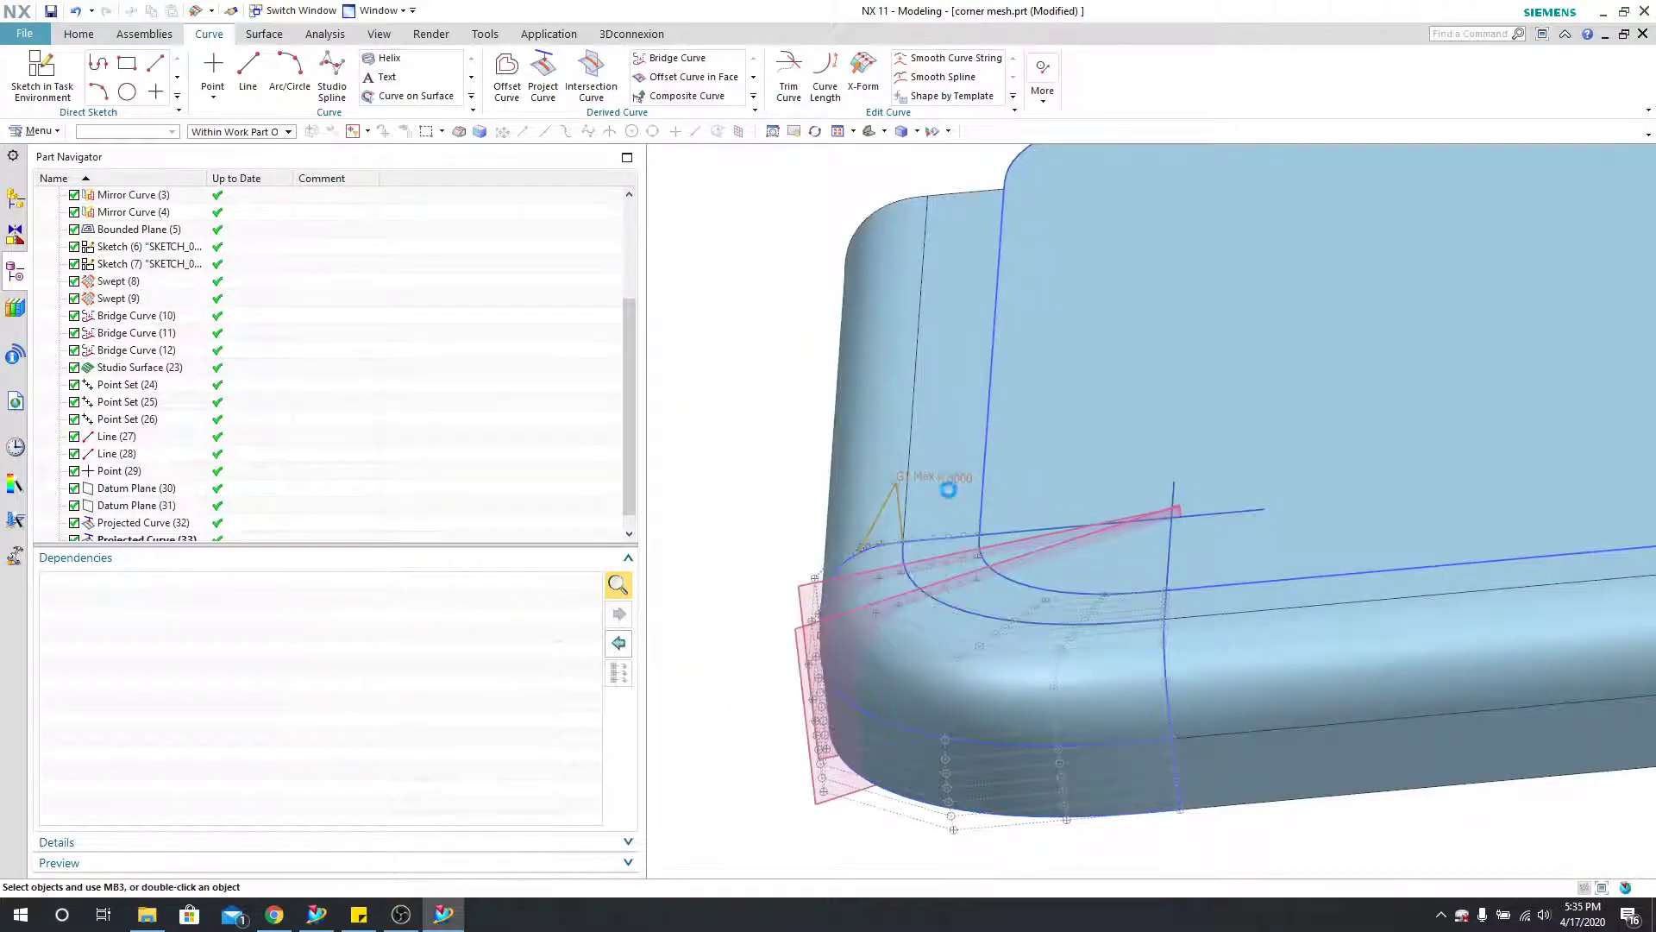
{"action": "mouse_move", "coordinate": [948, 490]}
{"action": "middle_mouse_down"}
{"action": "mouse_move", "coordinate": [949, 540]}
{"action": "mouse_move", "coordinate": [949, 511]}
{"action": "middle_mouse_up"}
{"action": "scroll", "coordinate": [998, 688], "scroll_direction": "down", "scroll_amount": 4}
{"action": "scroll", "coordinate": [1016, 725], "scroll_direction": "up", "scroll_amount": 4}
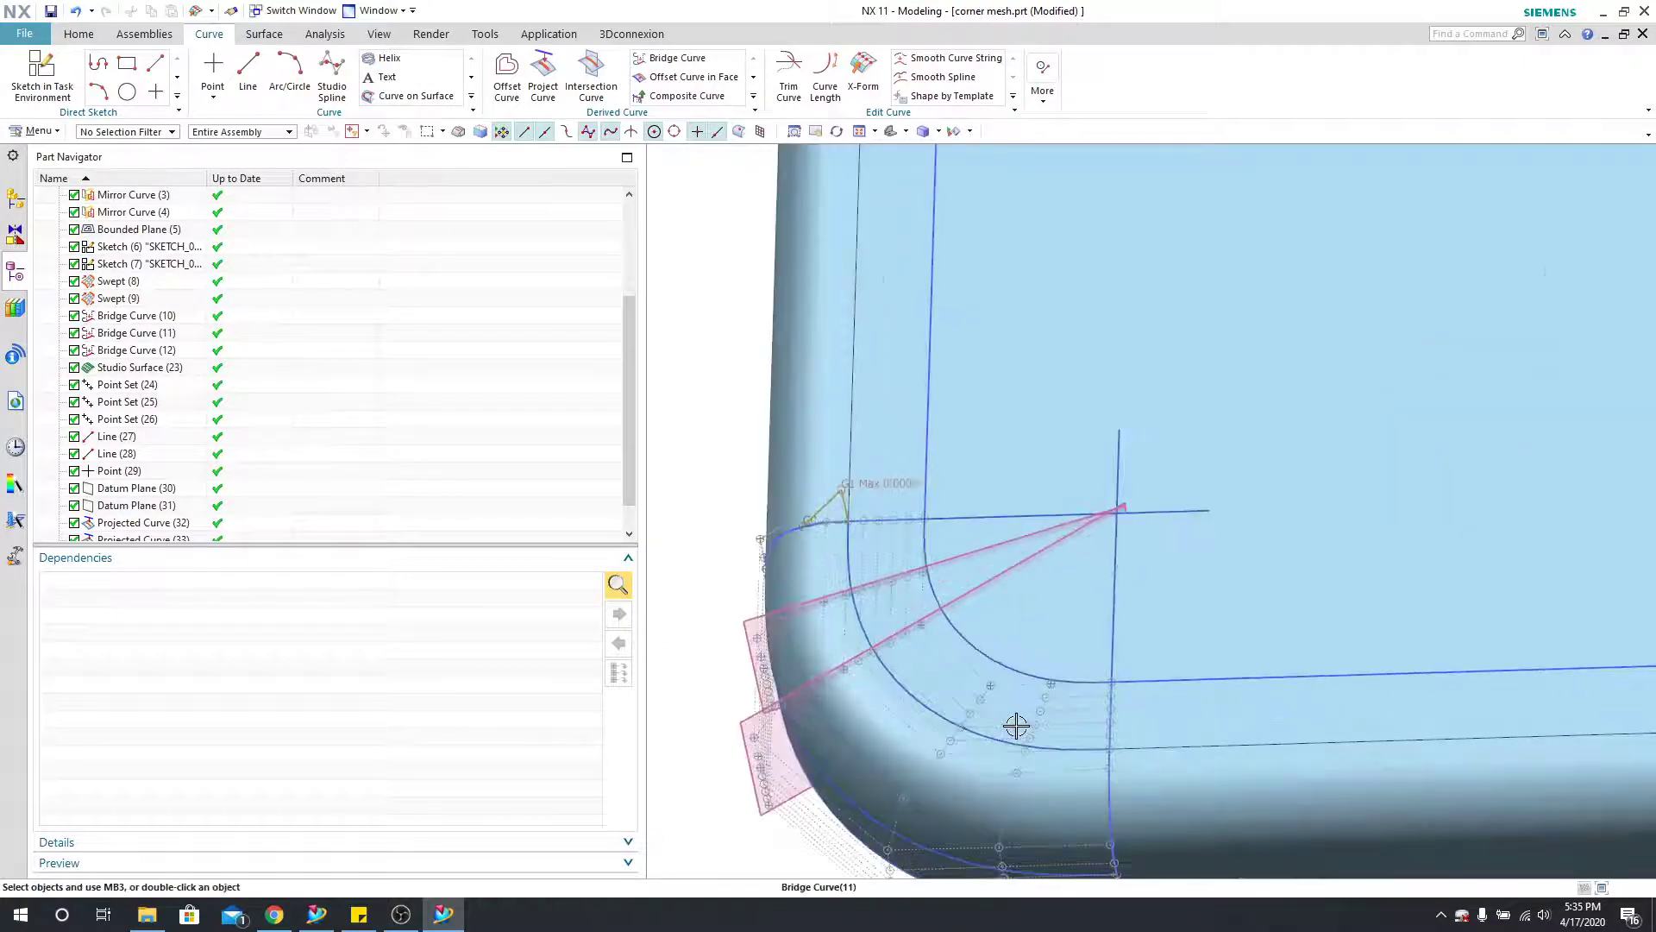
{"action": "middle_click_drag", "start_coordinate": [1016, 725], "coordinate": [1016, 581], "text": "shift"}
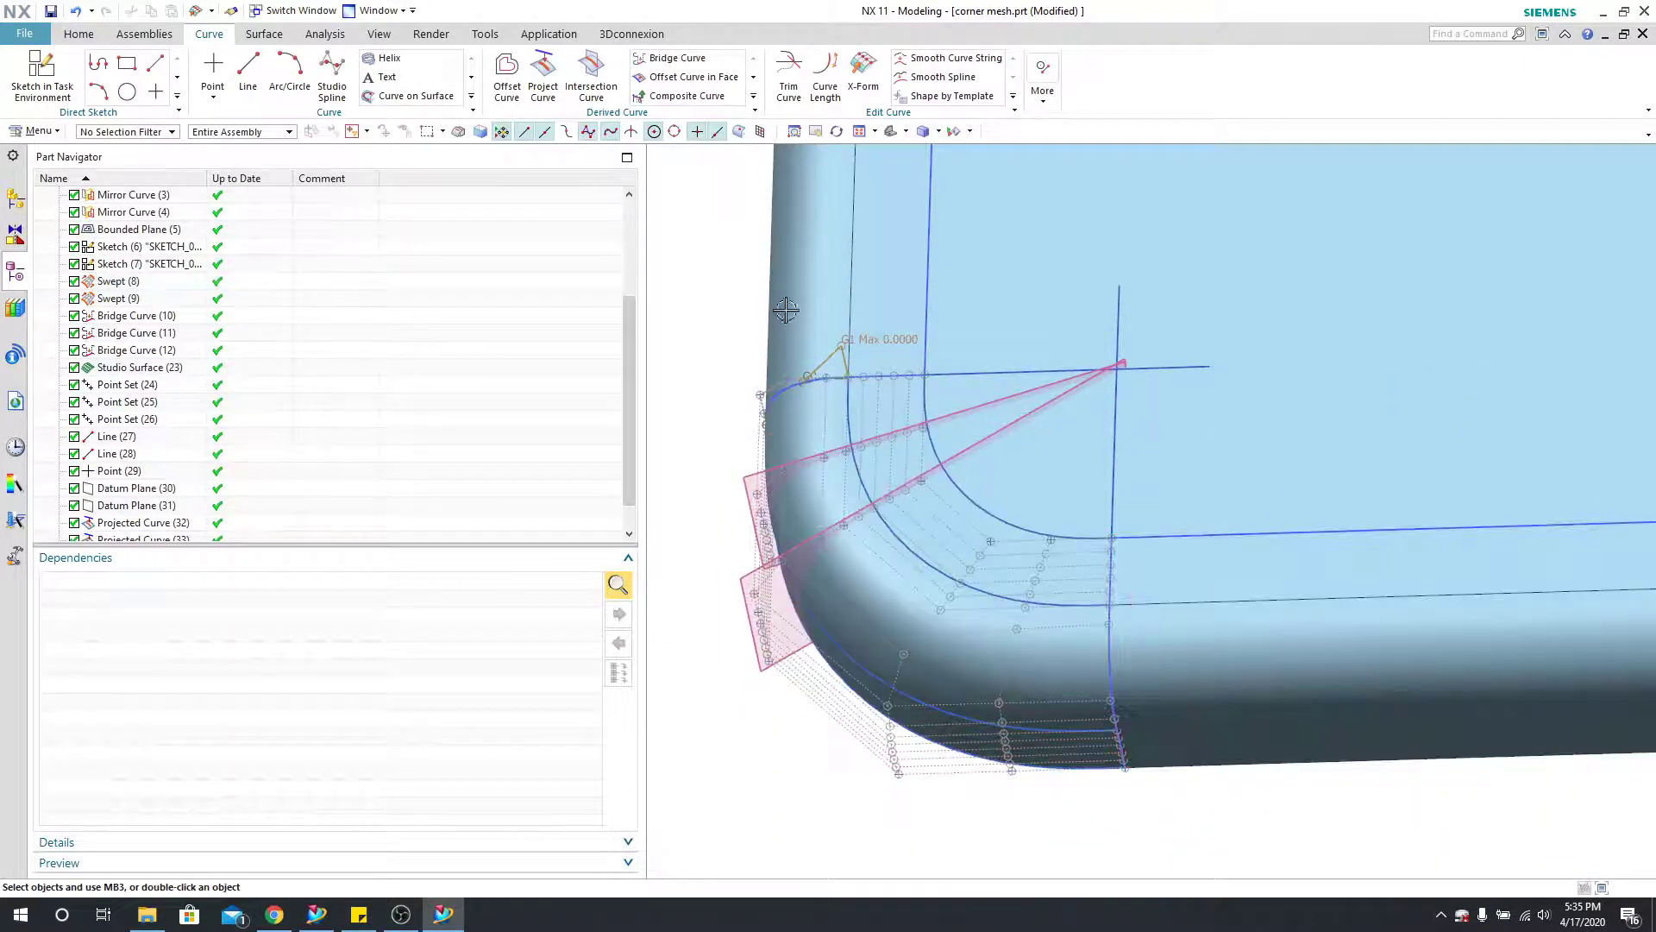
Step: Start a Multiface Surface Continuity analysis and reset its settings and face selection to the defaults
{"action": "left_click", "coordinate": [326, 35]}
{"action": "left_click", "coordinate": [947, 74]}
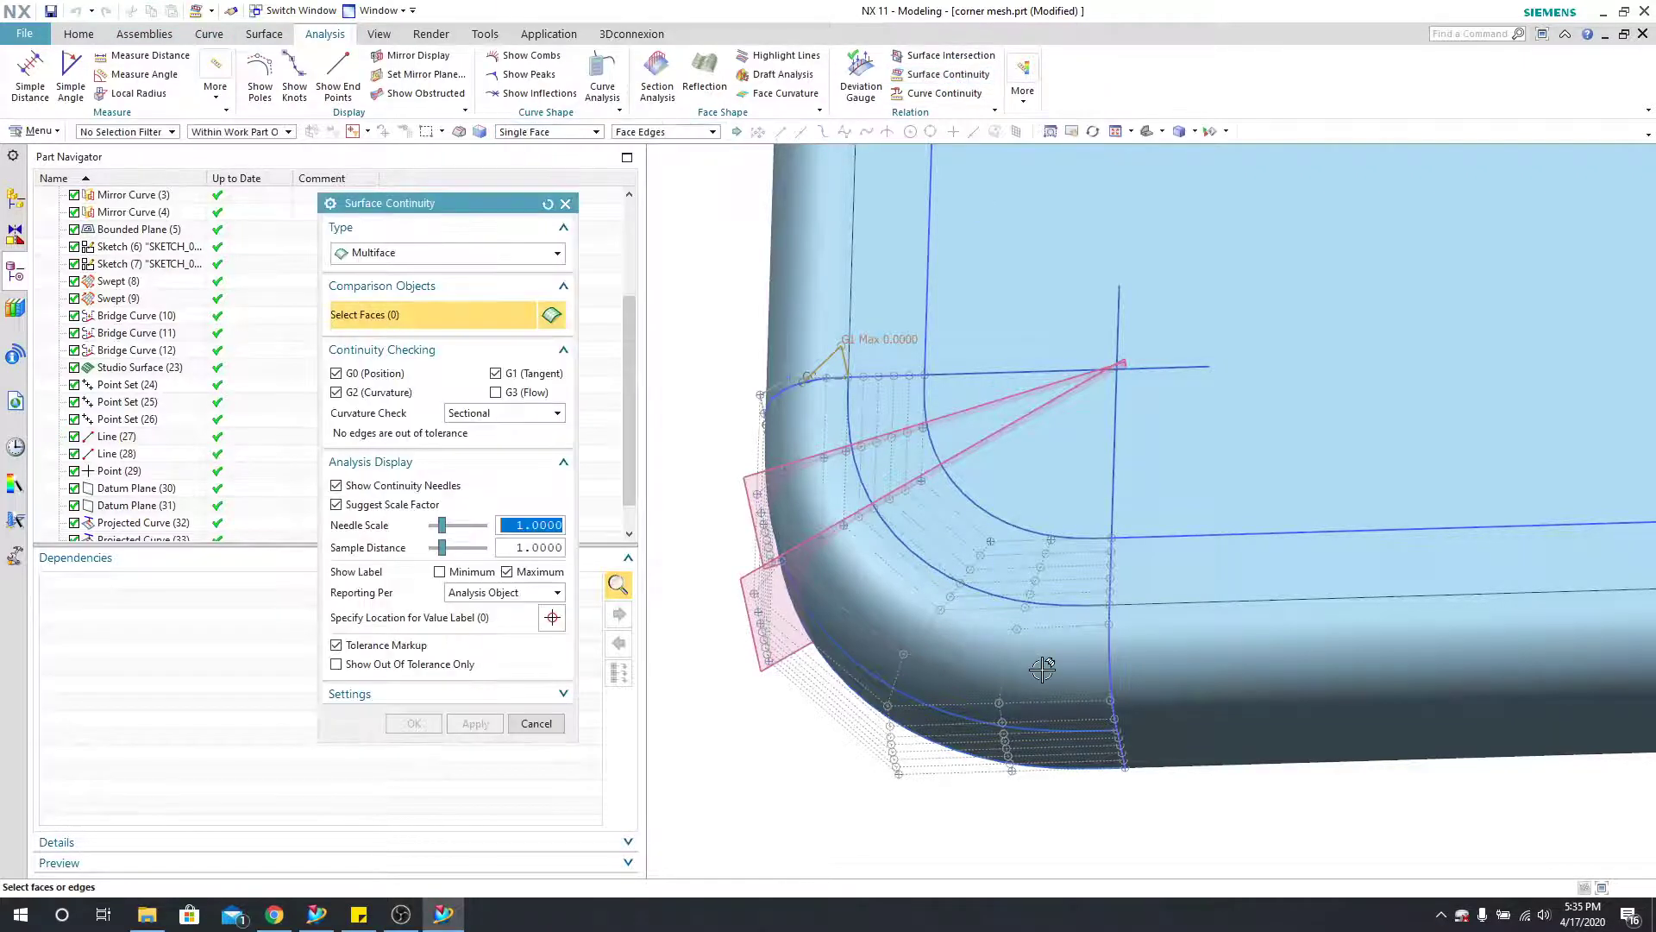
{"action": "left_click", "coordinate": [1042, 668]}
{"action": "left_click", "coordinate": [1208, 665]}
{"action": "middle_click_drag", "start_coordinate": [1172, 697], "coordinate": [1157, 676]}
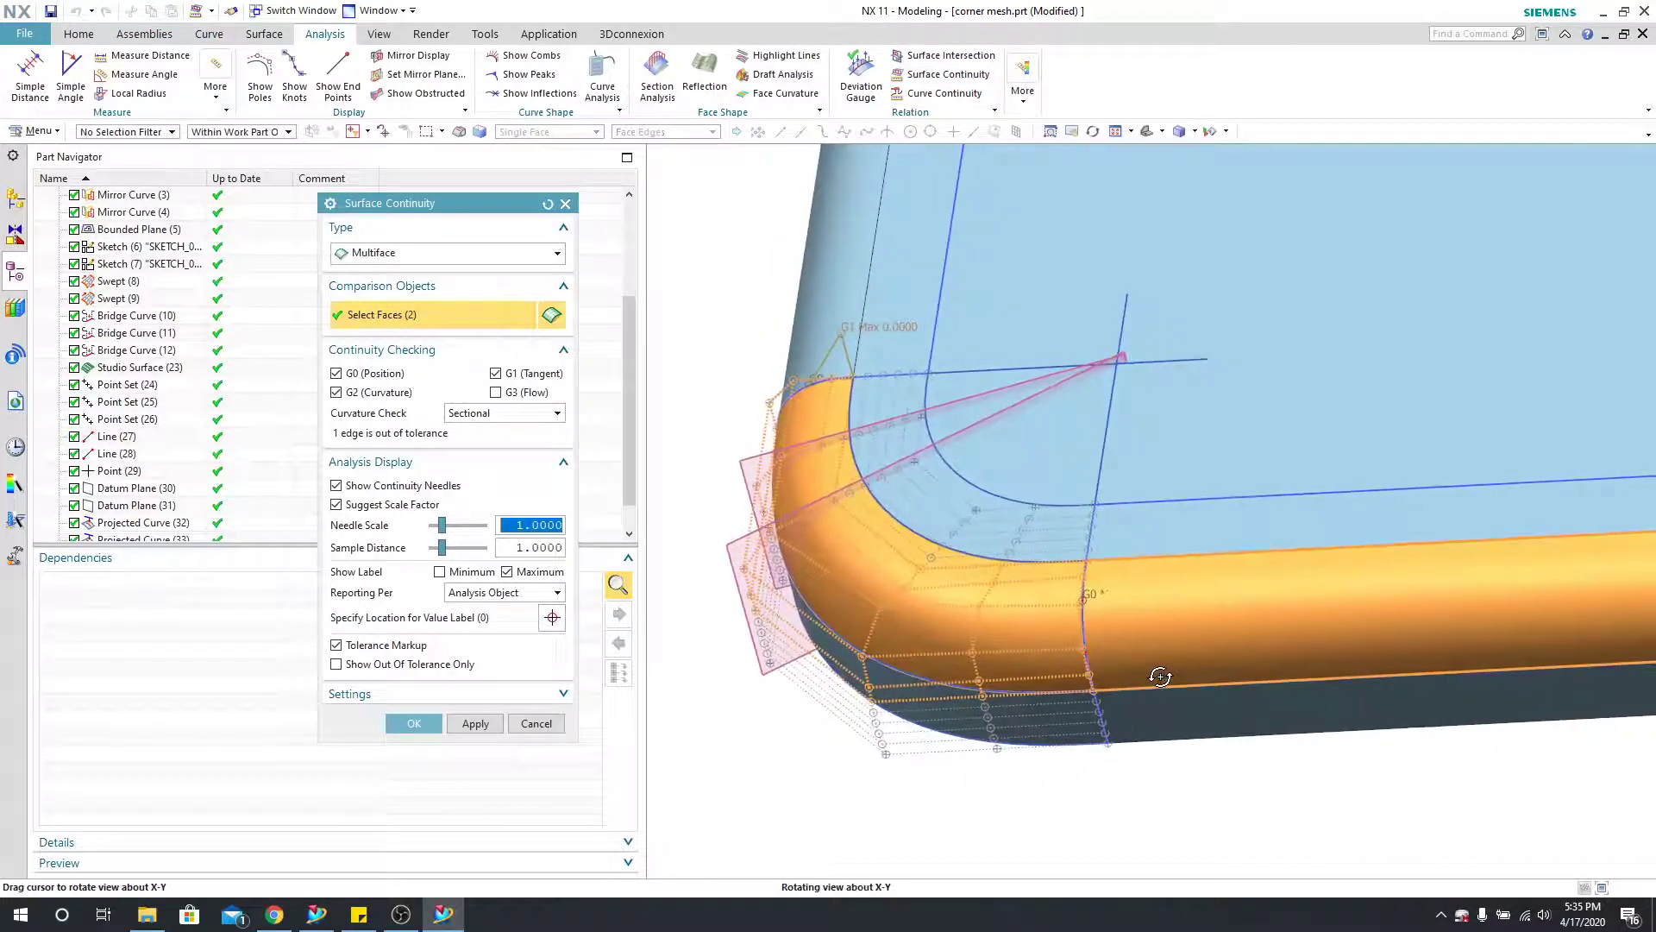
{"action": "left_click", "coordinate": [549, 204]}
Step: Analyze G0 and G2 continuity between the adjoining swept edge face and the rounded corner face, keeping the result displayed
{"action": "left_click", "coordinate": [1249, 655]}
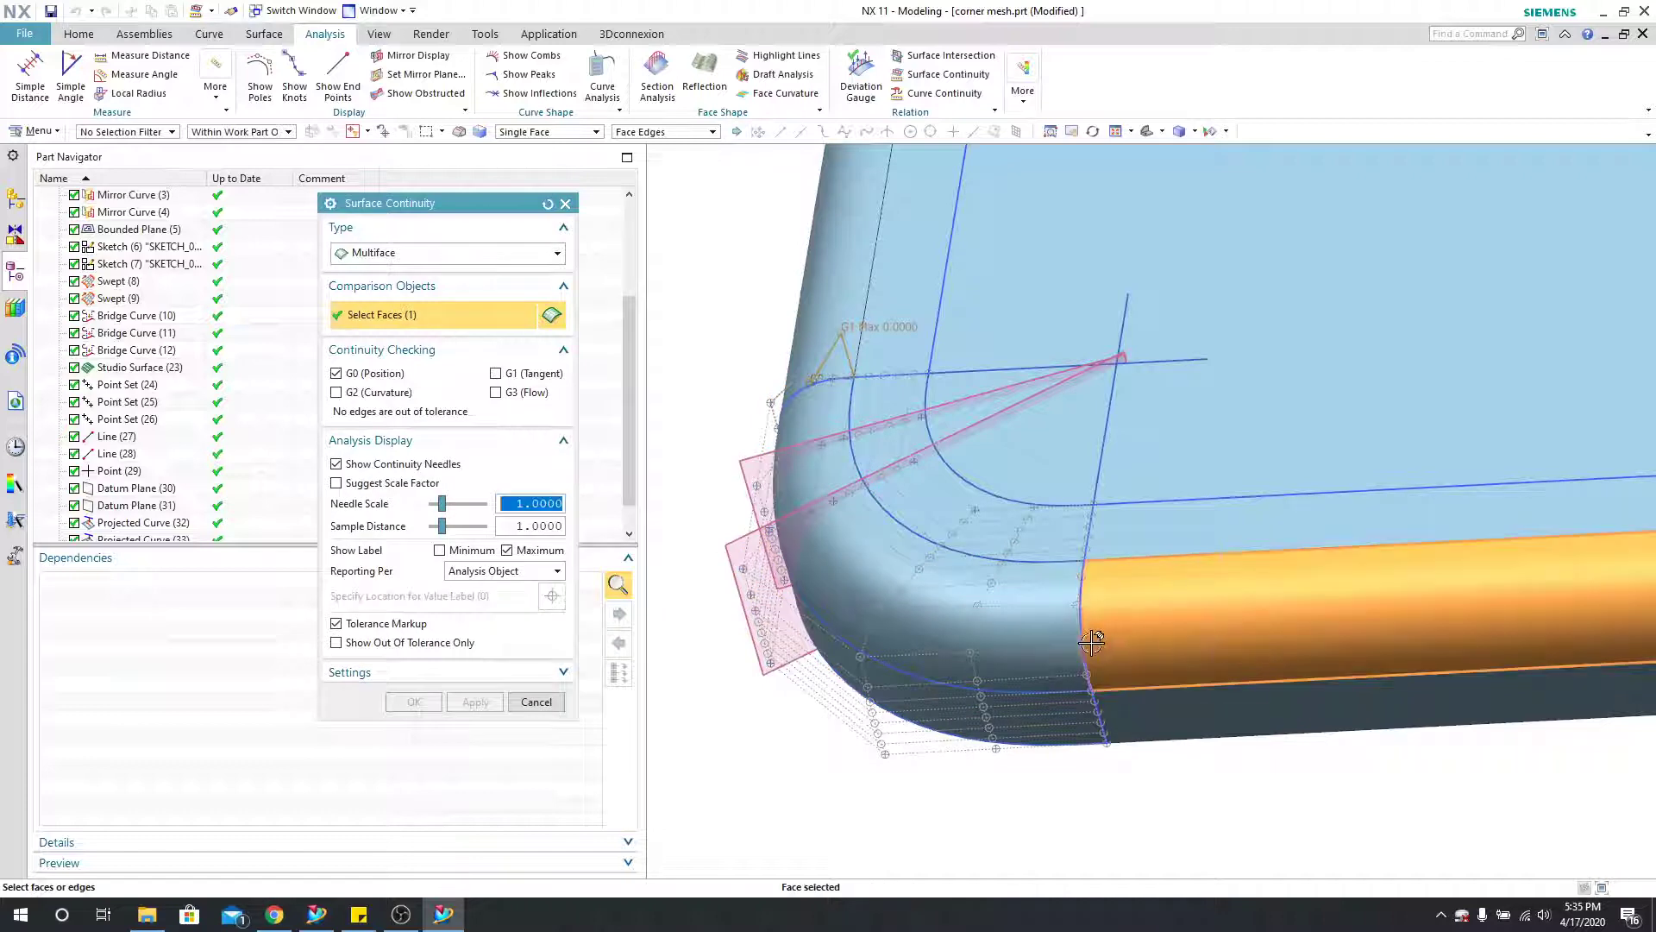
{"action": "left_click", "coordinate": [1016, 627]}
{"action": "mouse_move", "coordinate": [1175, 784]}
{"action": "middle_mouse_down"}
{"action": "mouse_move", "coordinate": [1043, 724]}
{"action": "mouse_move", "coordinate": [1143, 781]}
{"action": "middle_mouse_up"}
{"action": "left_click", "coordinate": [336, 392]}
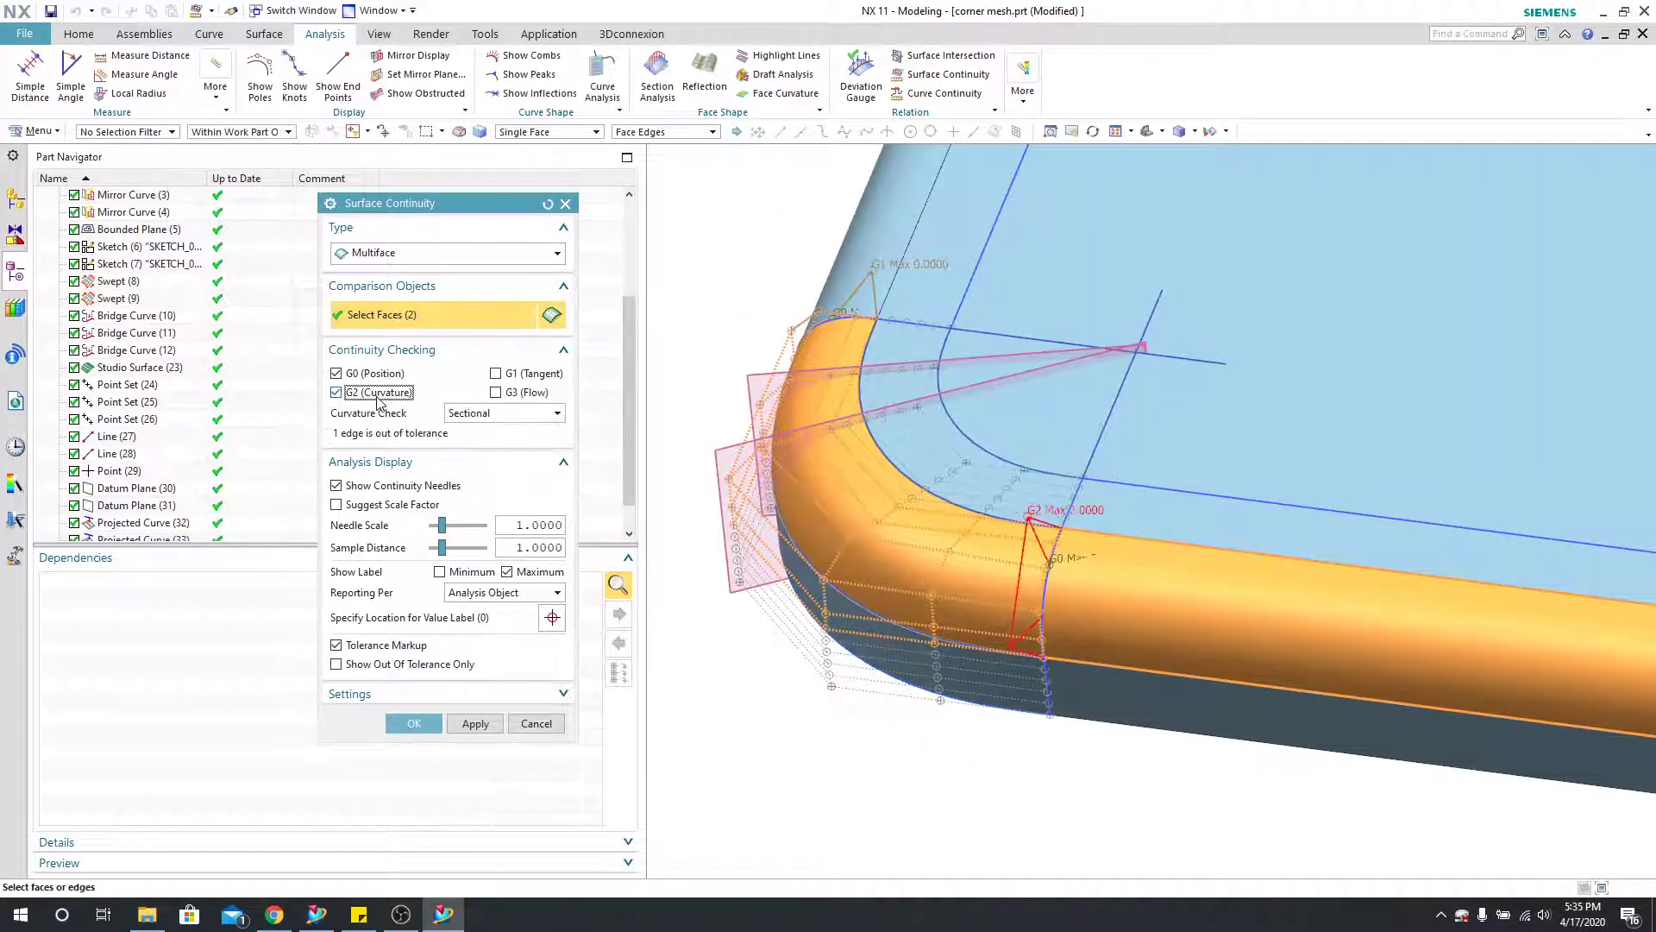
{"action": "middle_click_drag", "start_coordinate": [1243, 831], "coordinate": [1343, 798]}
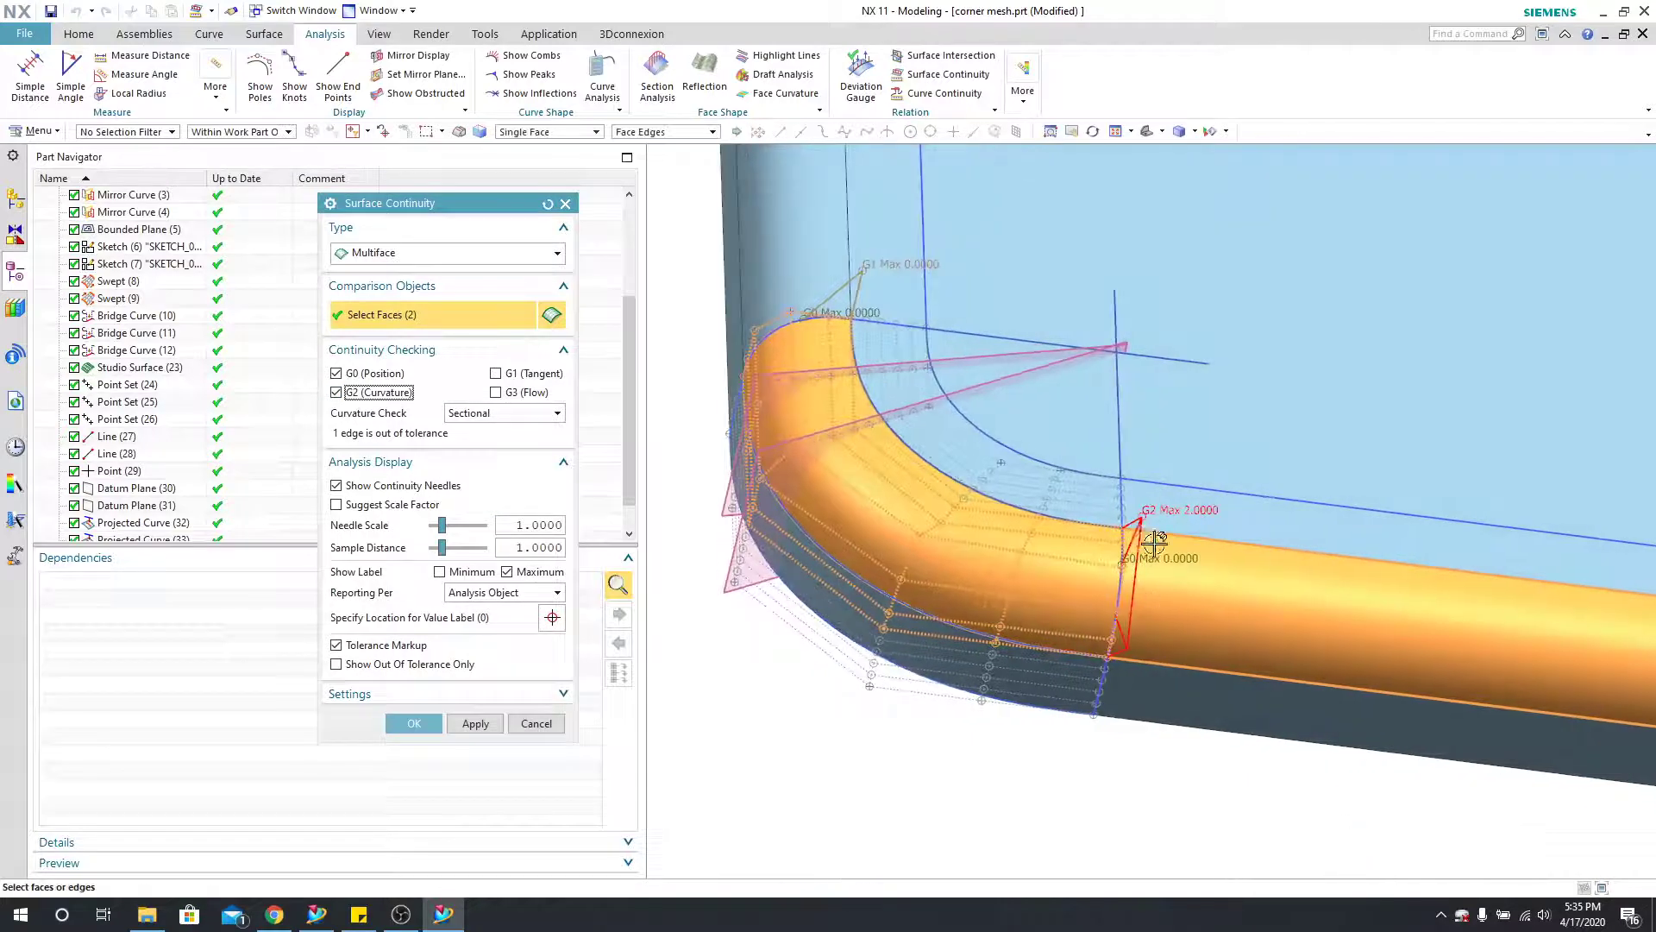
{"action": "middle_click_drag", "start_coordinate": [1154, 542], "coordinate": [1194, 571]}
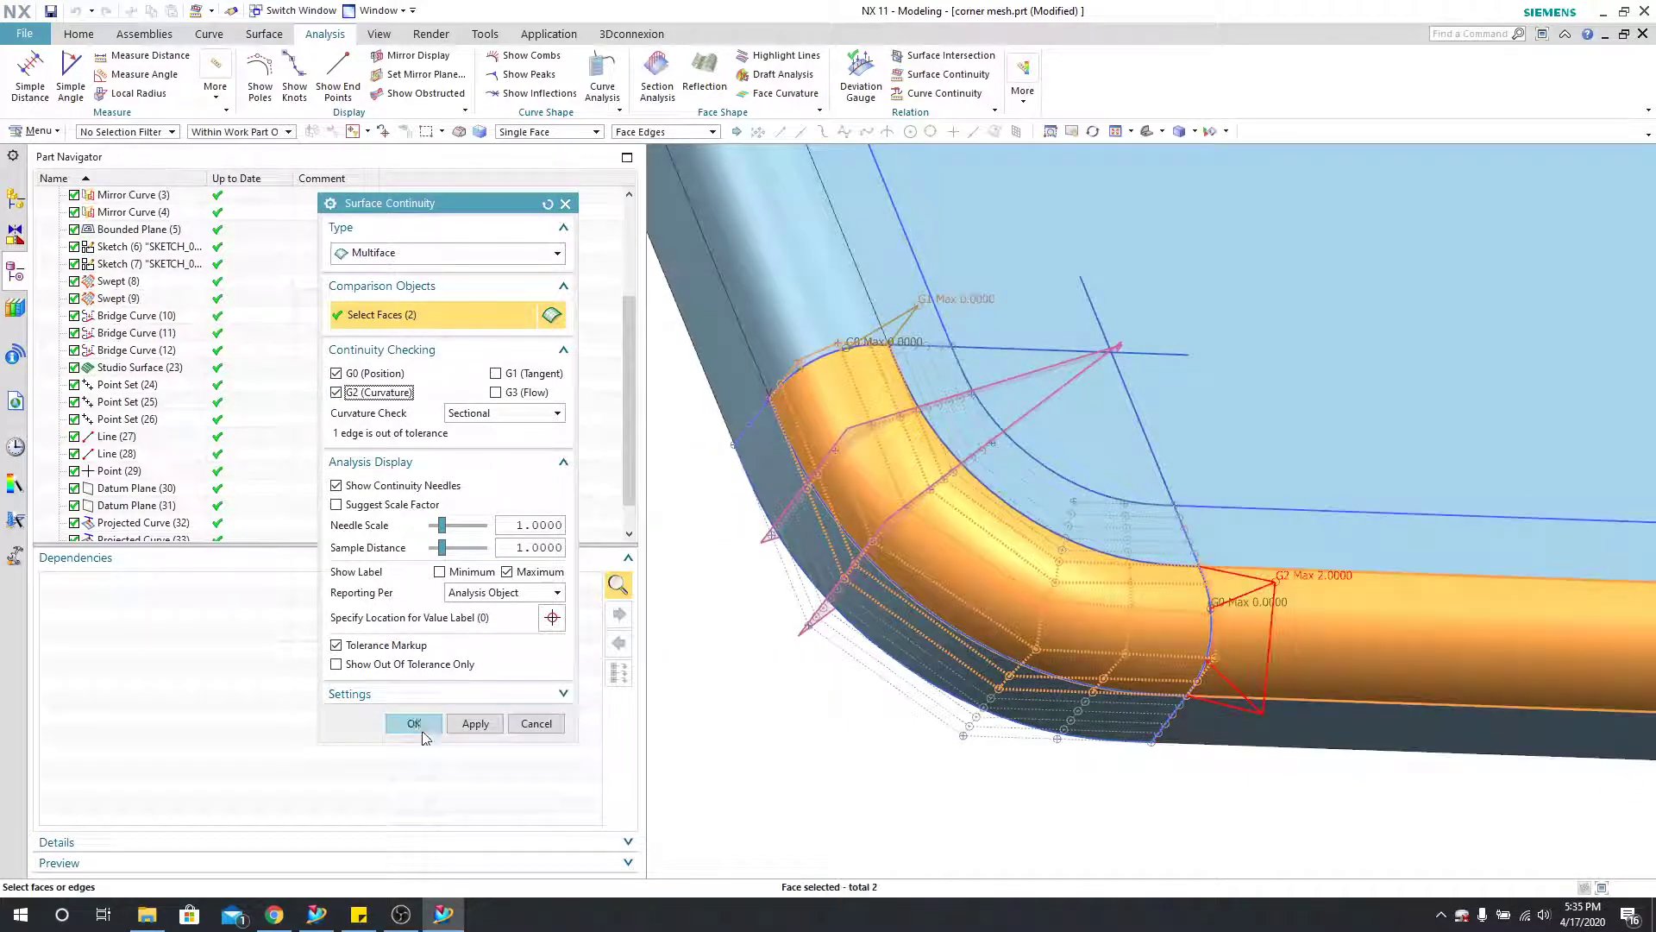
{"action": "left_click", "coordinate": [414, 724]}
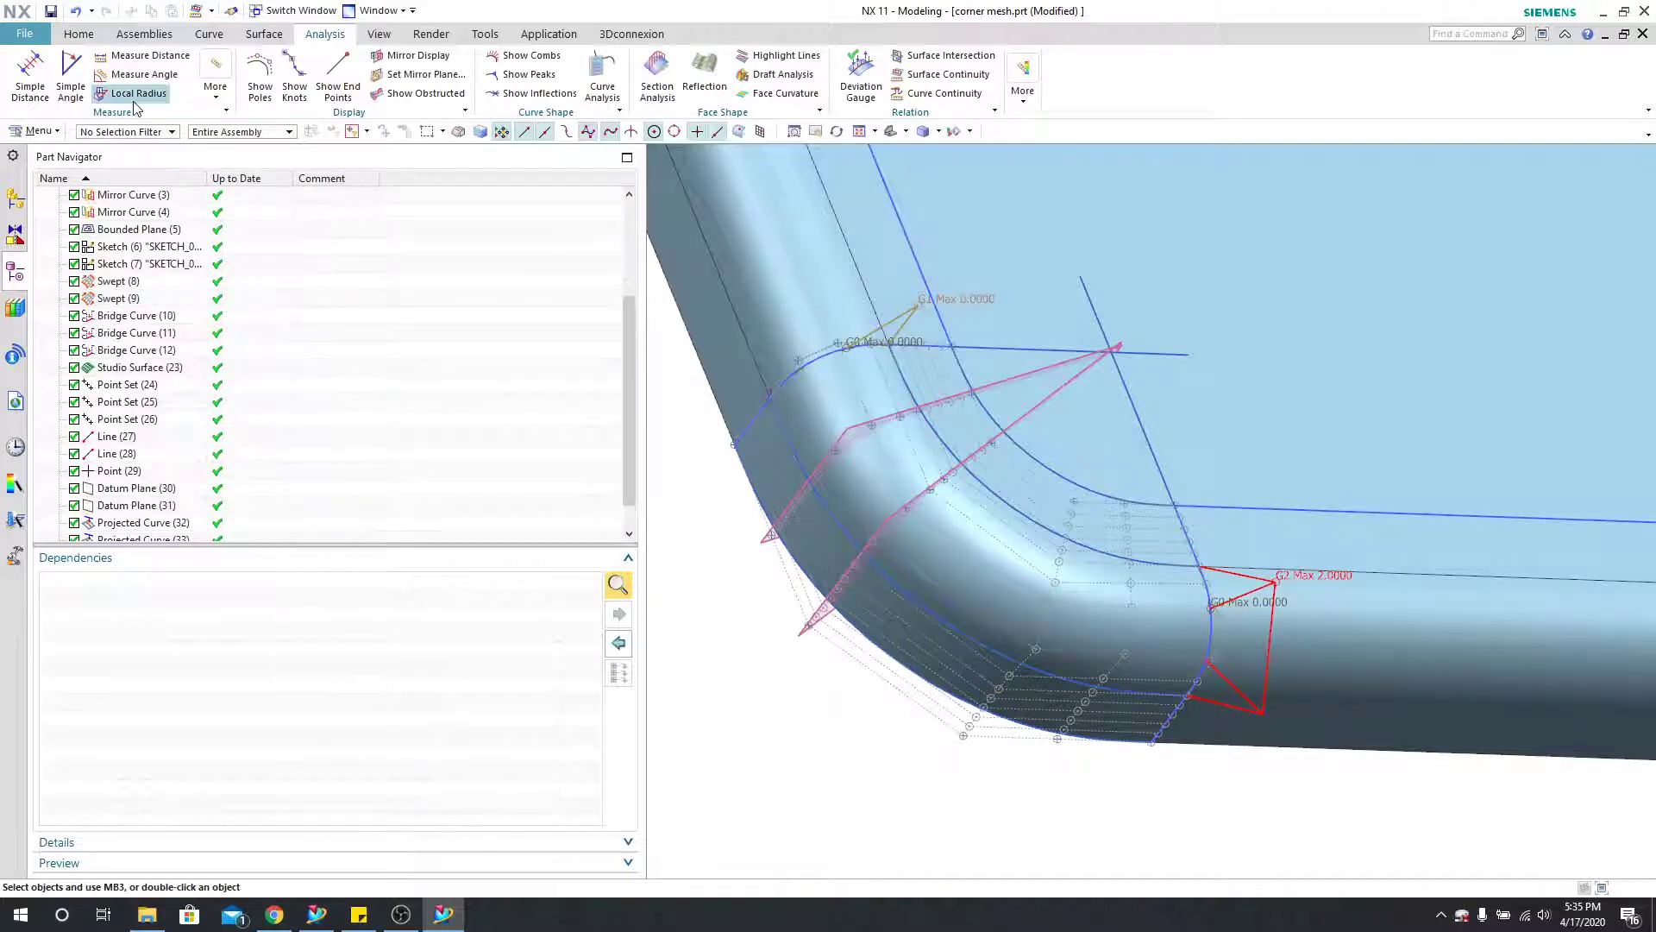
Step: Place an associative Point on Curve/Edge on the inner corner curve of the top face
{"action": "middle_click_drag", "start_coordinate": [1110, 729], "coordinate": [1062, 515]}
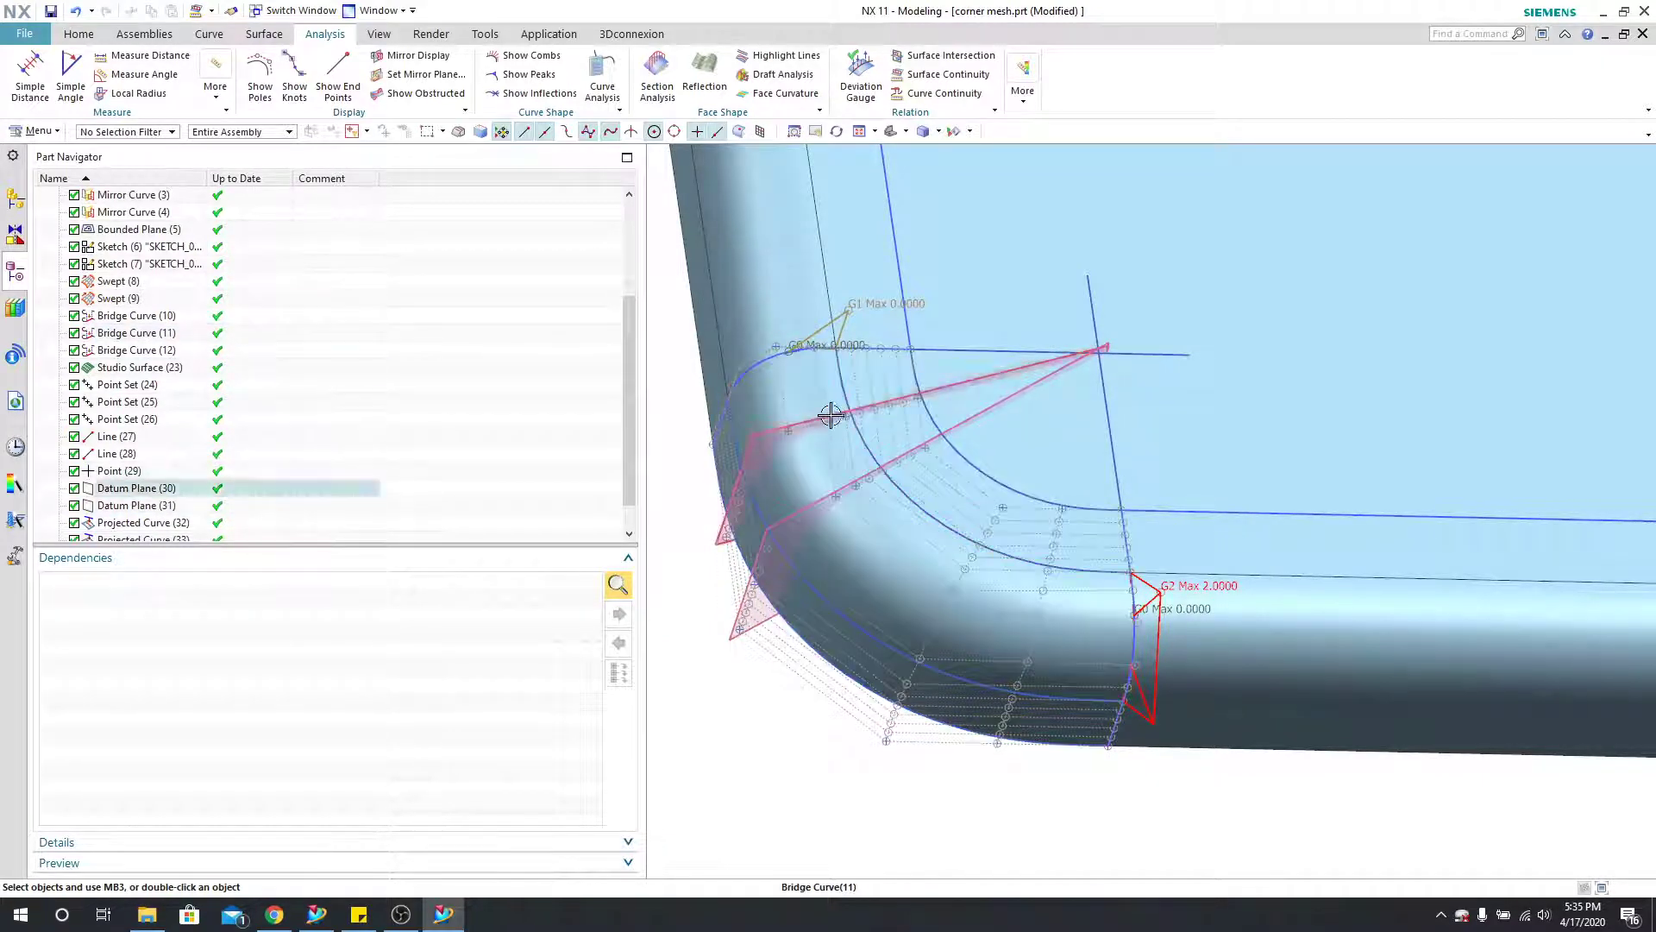
{"action": "left_click", "coordinate": [77, 35]}
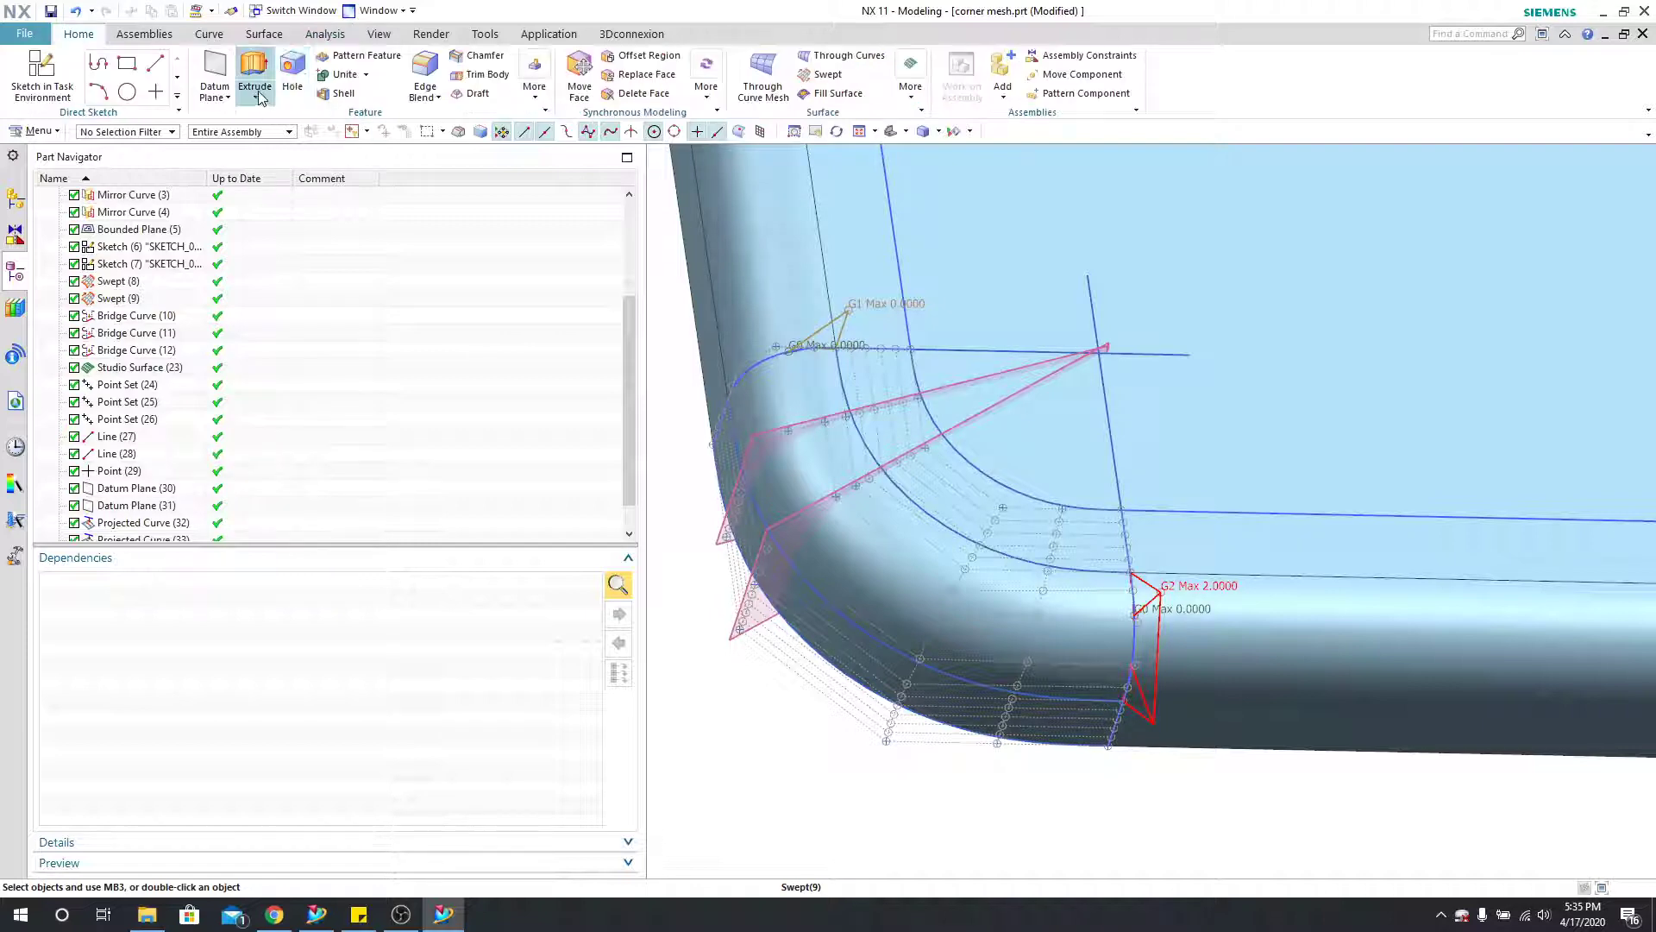
{"action": "left_click", "coordinate": [215, 97]}
{"action": "left_click", "coordinate": [233, 186]}
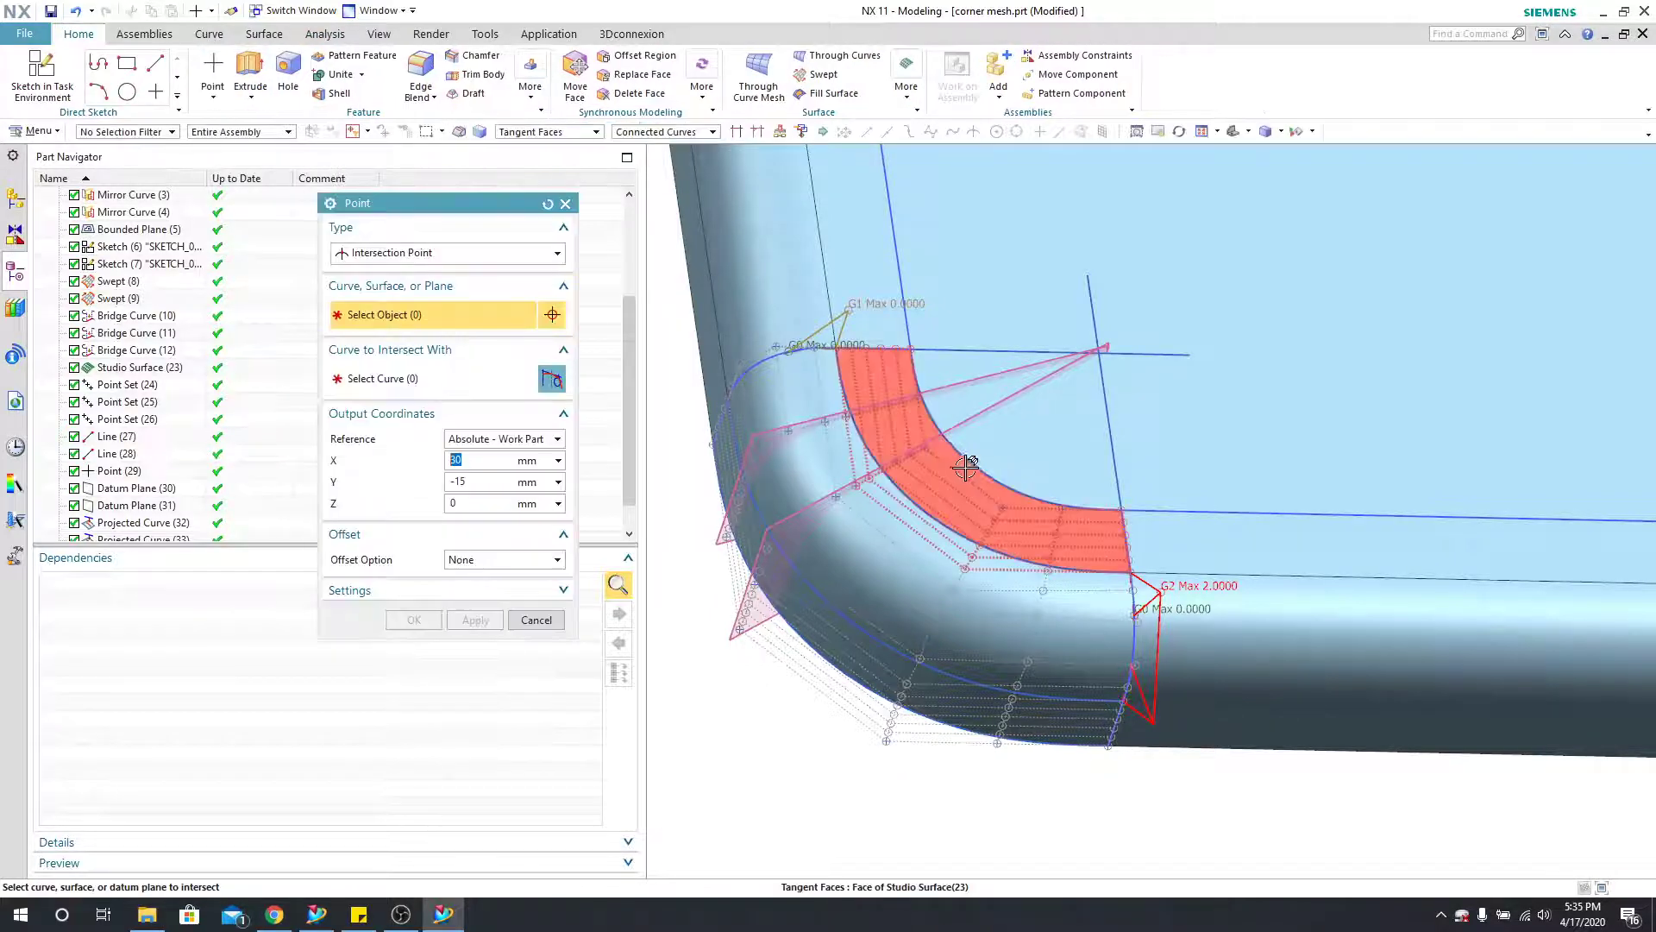
{"action": "left_click", "coordinate": [972, 464]}
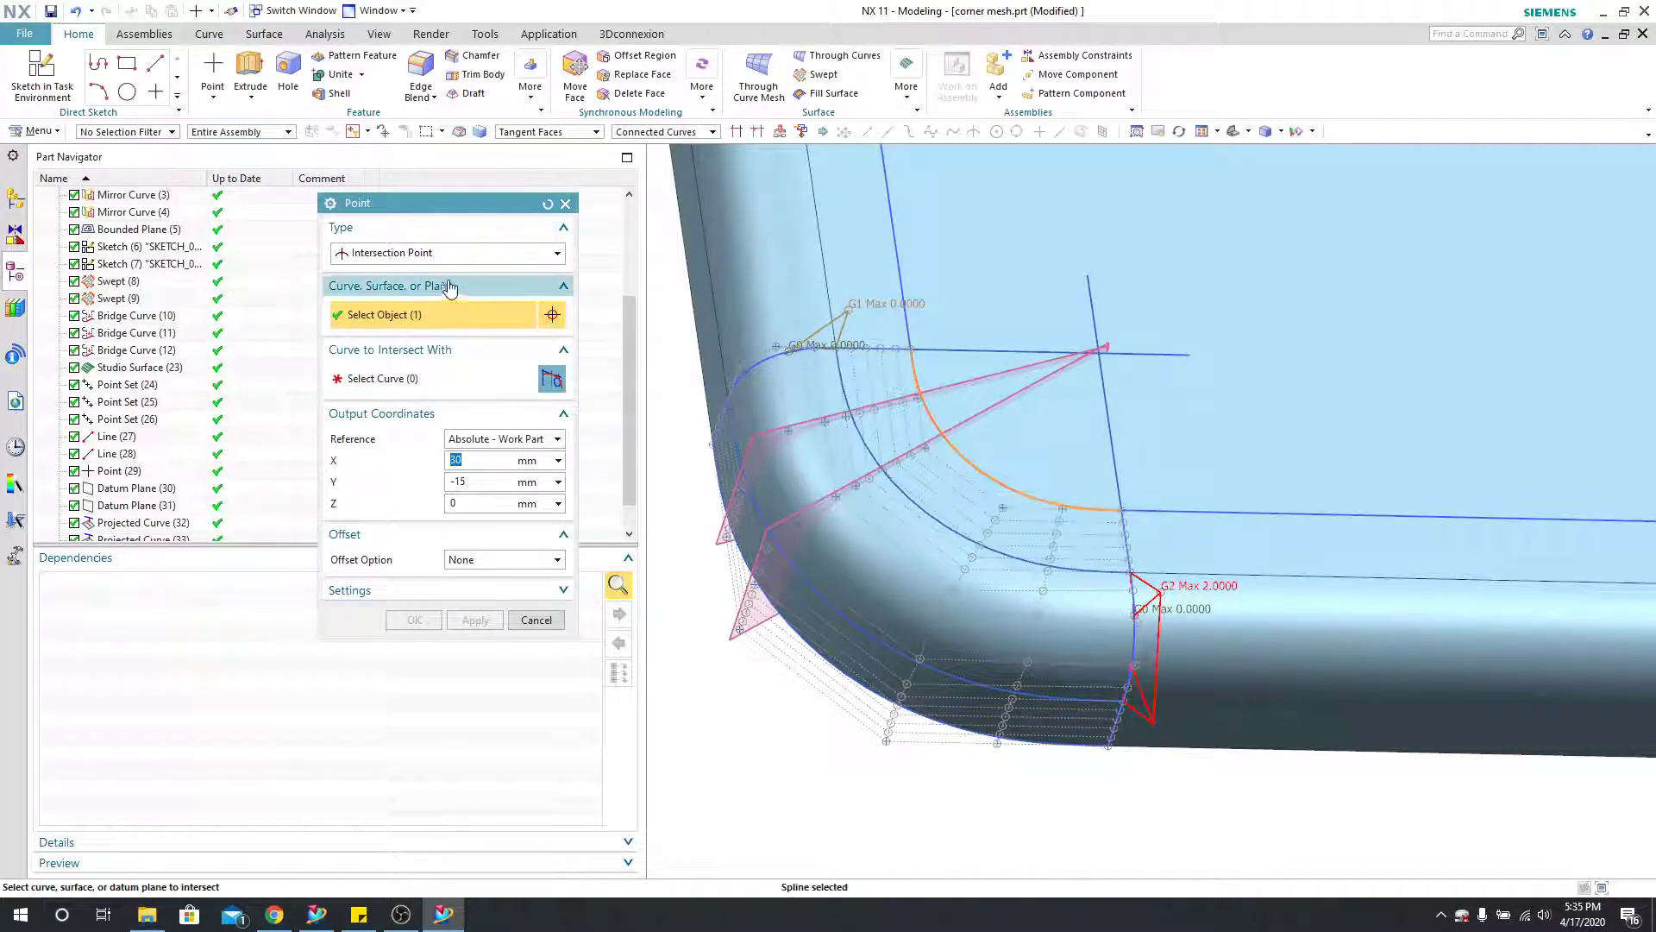
{"action": "left_click", "coordinate": [437, 253]}
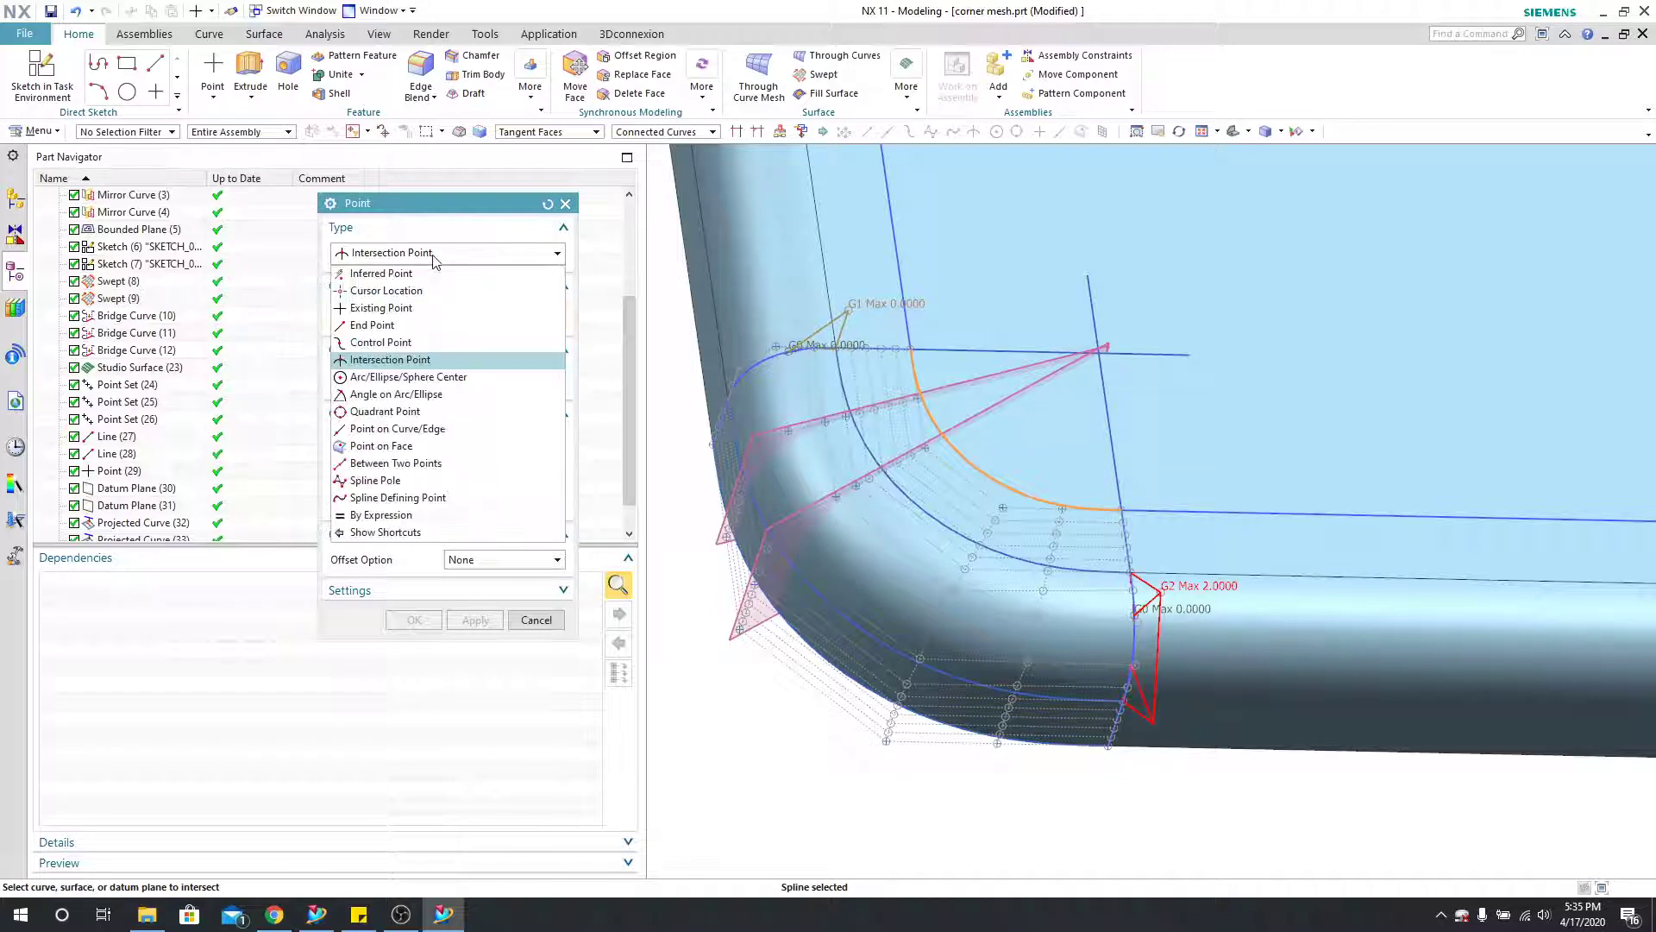
{"action": "left_click", "coordinate": [416, 430]}
{"action": "left_click", "coordinate": [979, 470]}
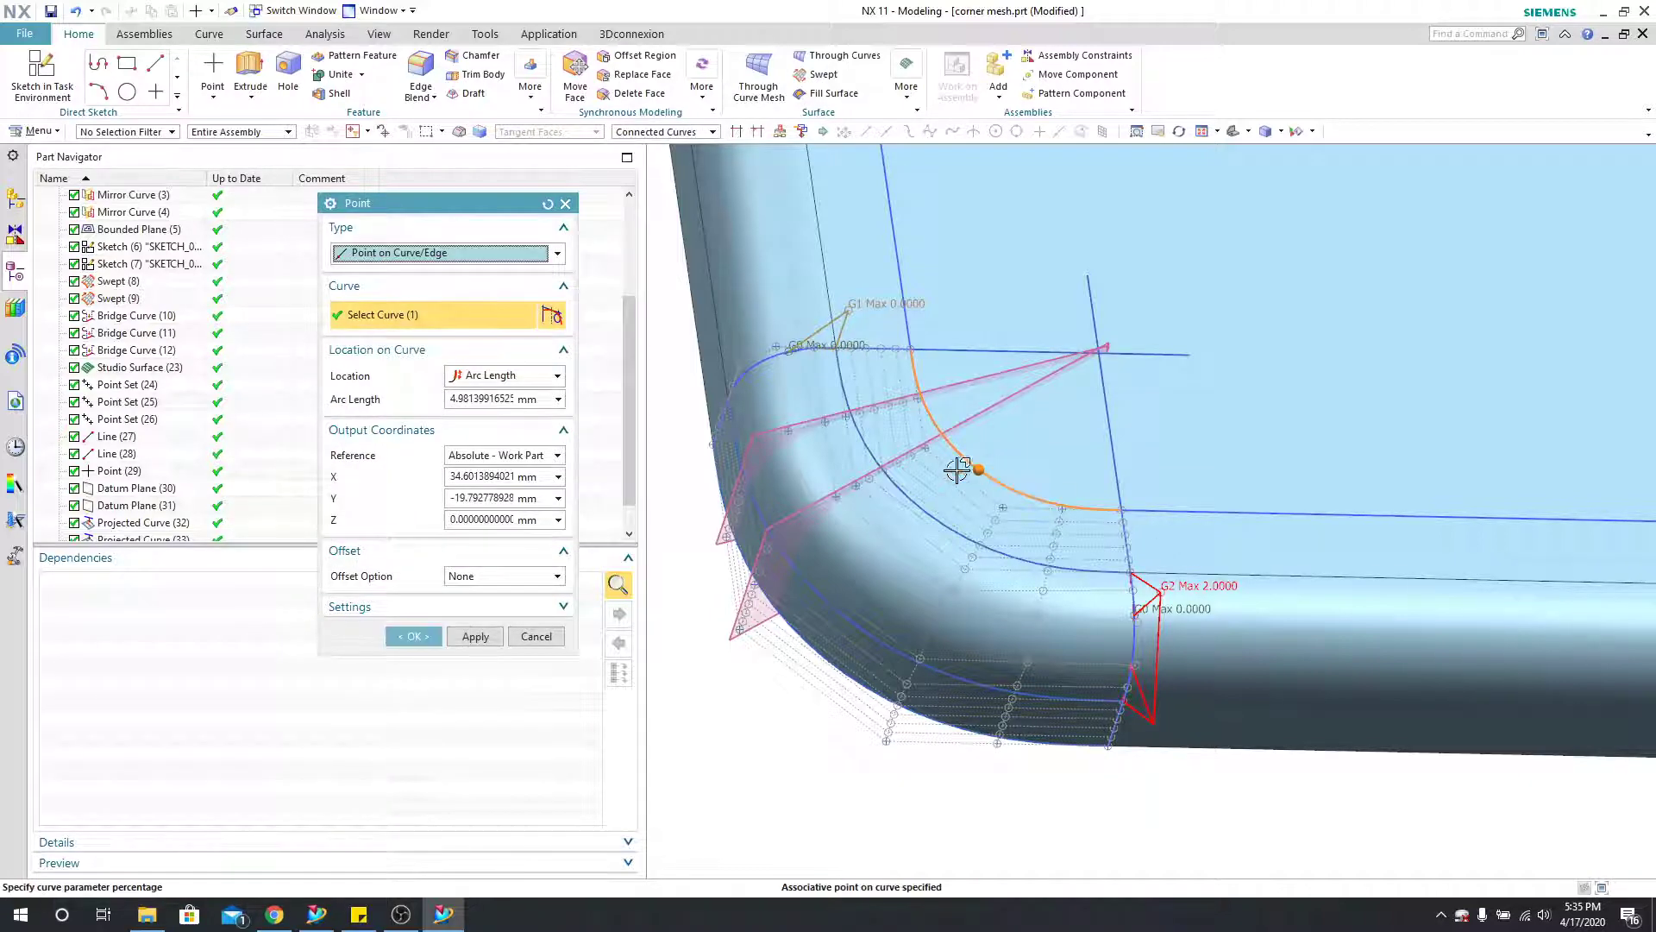
Step: Set the point's location to 50 % Arc Length and create it
{"action": "left_click", "coordinate": [501, 375]}
{"action": "left_click", "coordinate": [494, 420]}
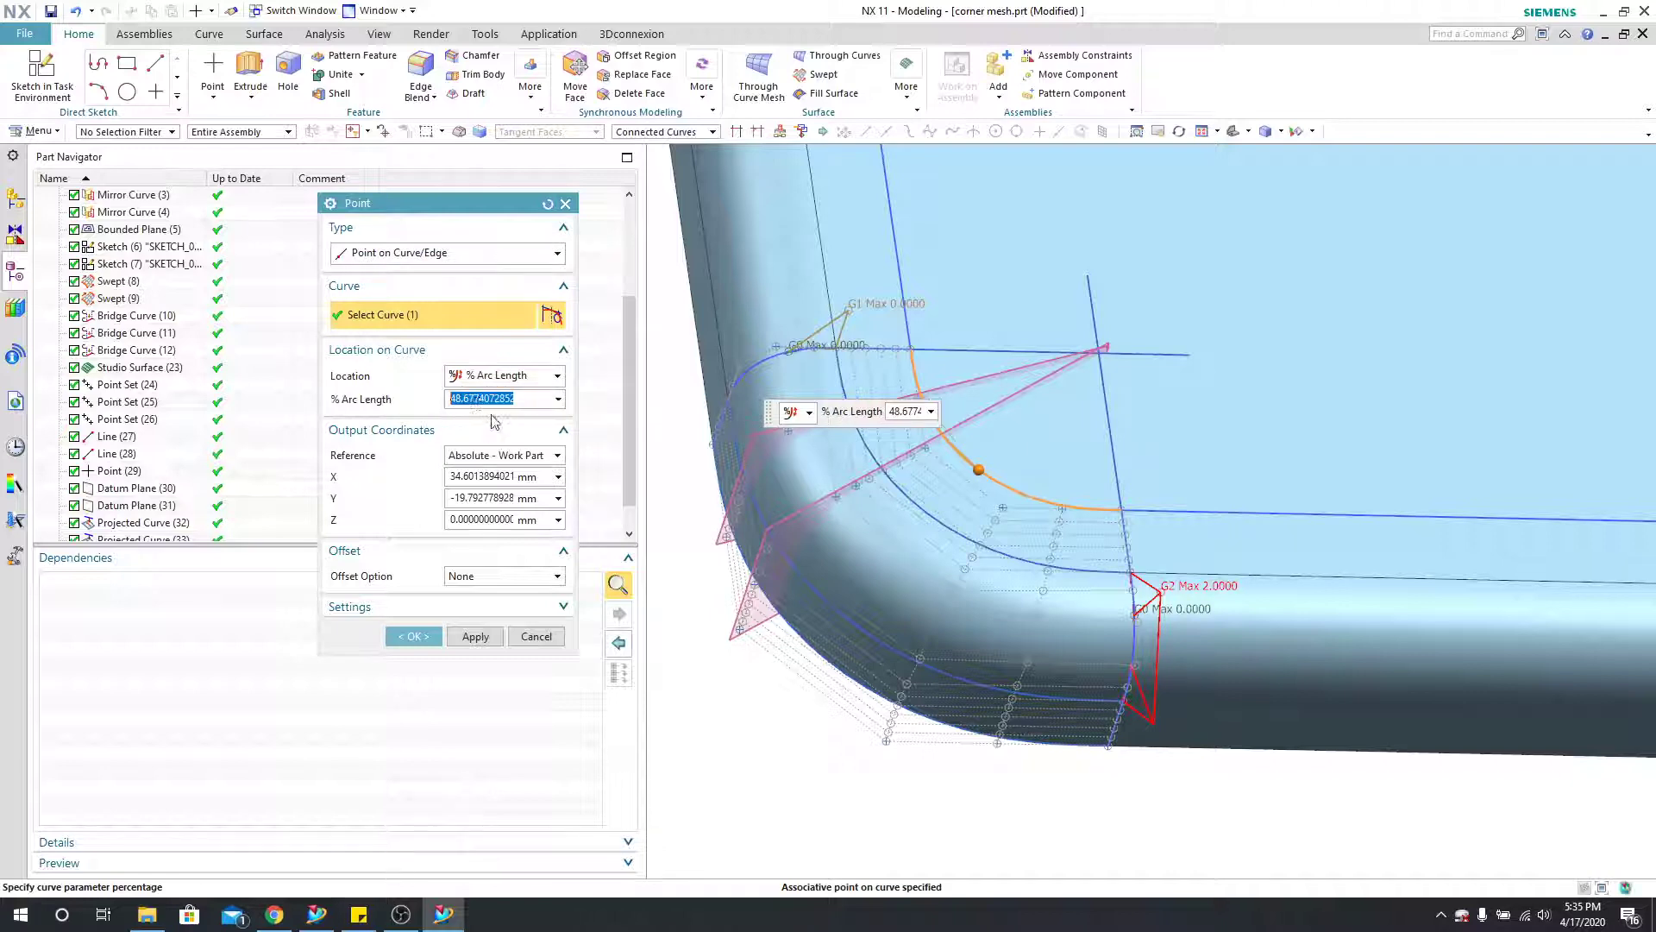
{"action": "type", "text": "50"}
{"action": "key", "text": "Return"}
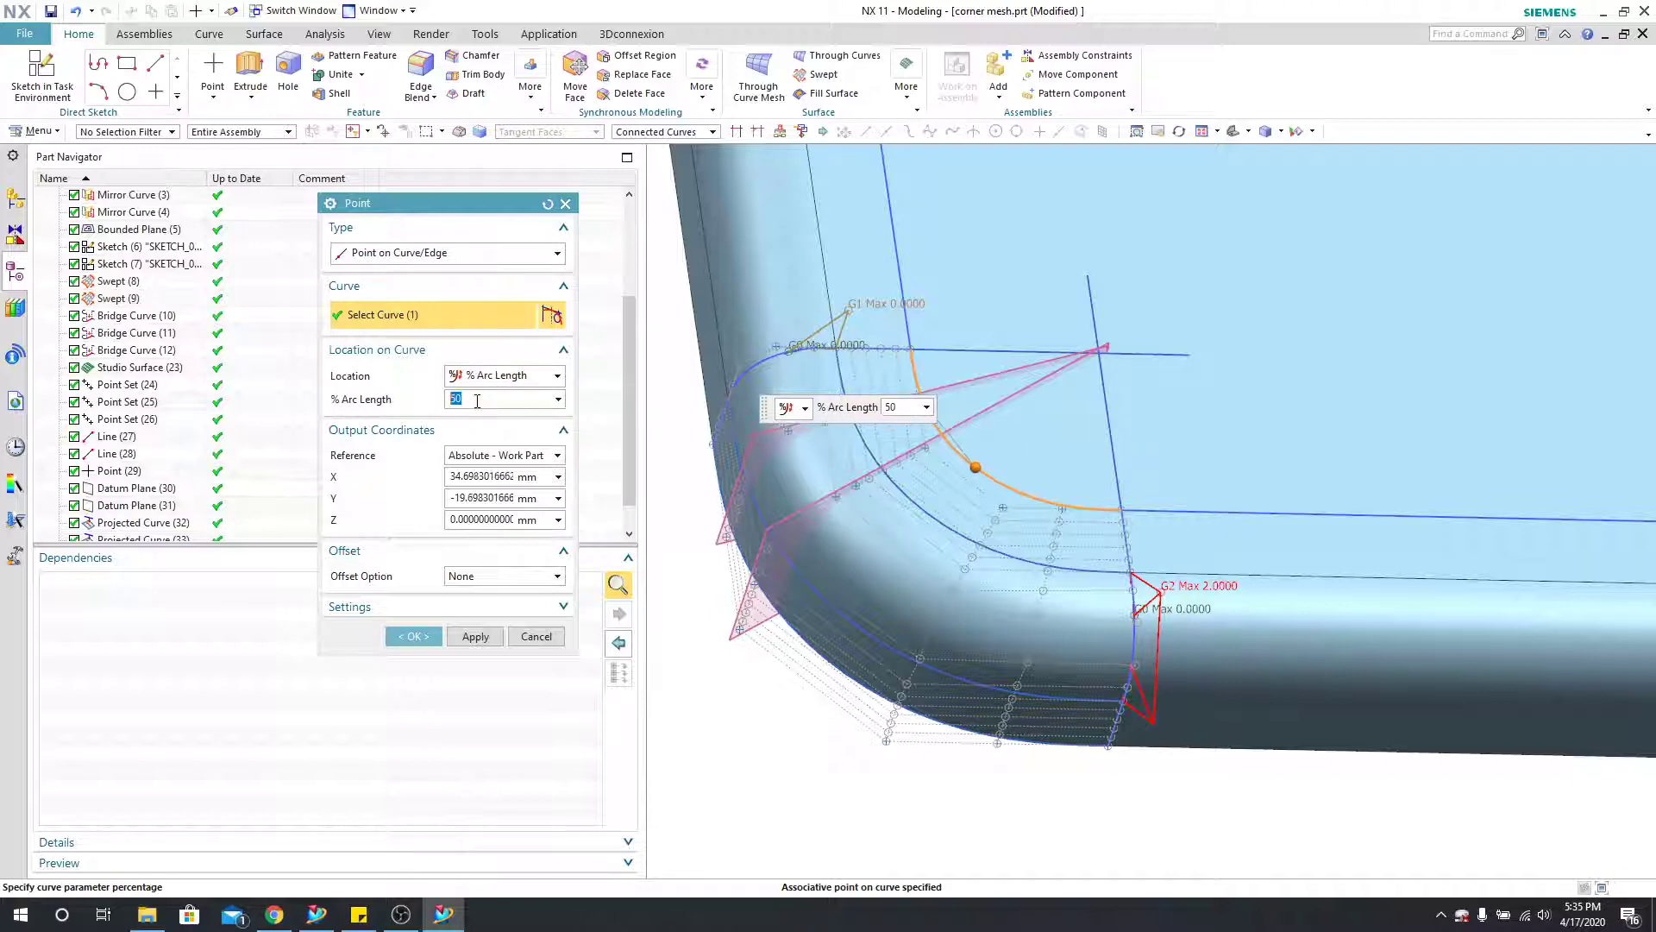
{"action": "left_click", "coordinate": [415, 638]}
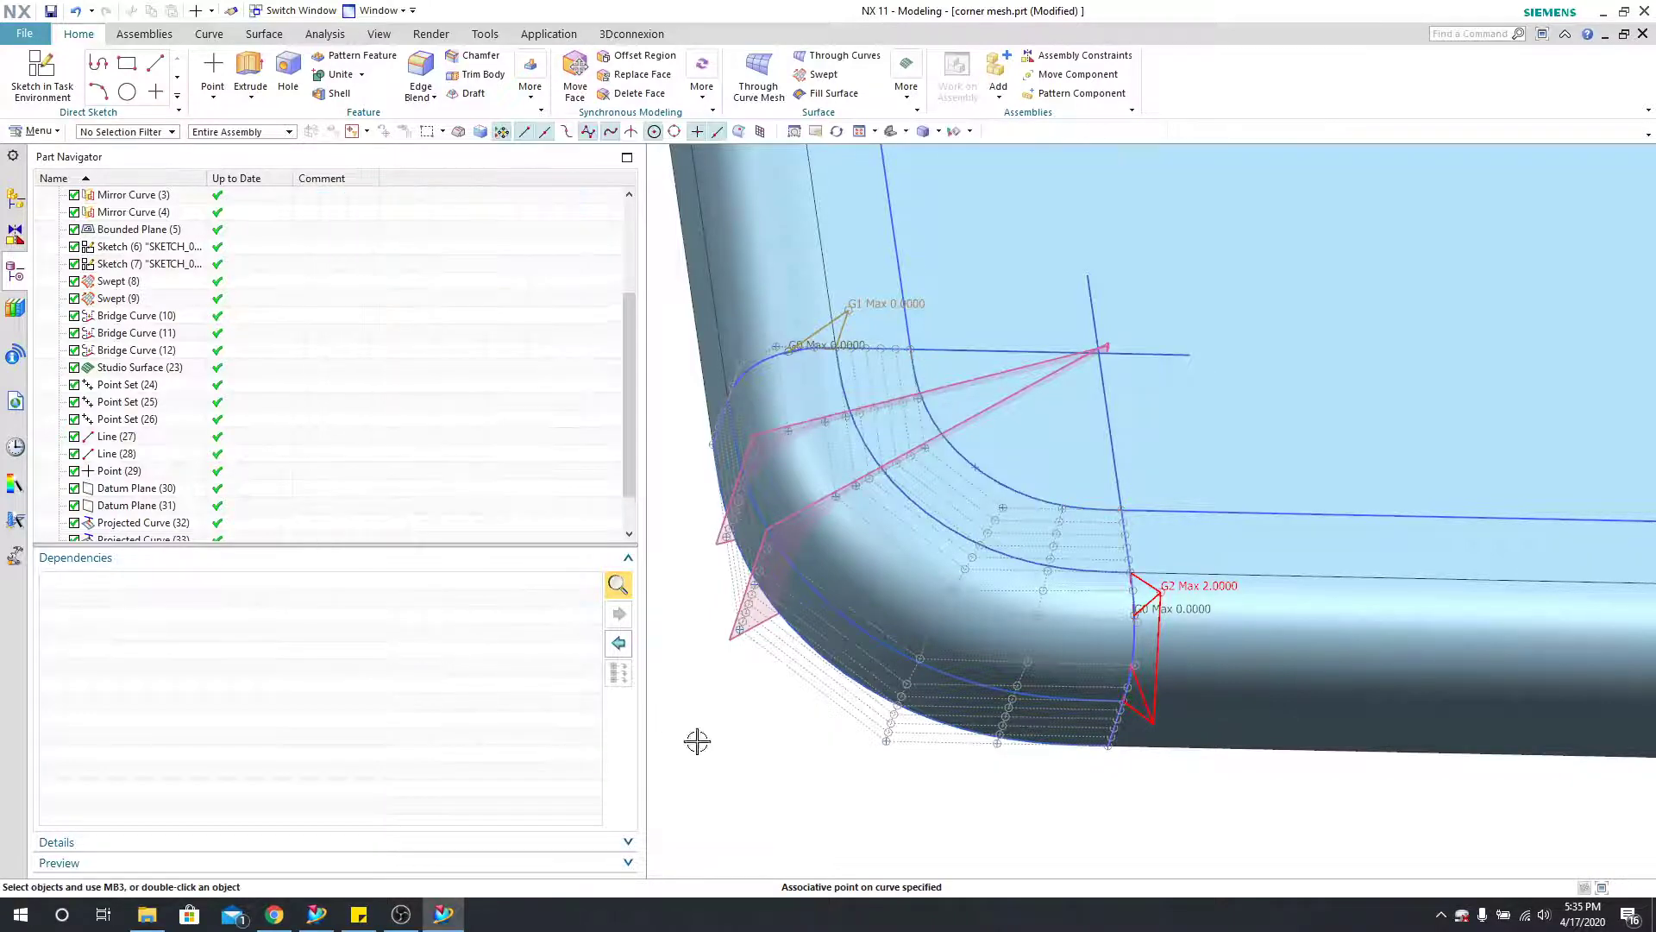
Step: Create a datum plane through the new midpoint, perpendicular to the inner corner curve
{"action": "middle_click_drag", "start_coordinate": [695, 739], "coordinate": [769, 786]}
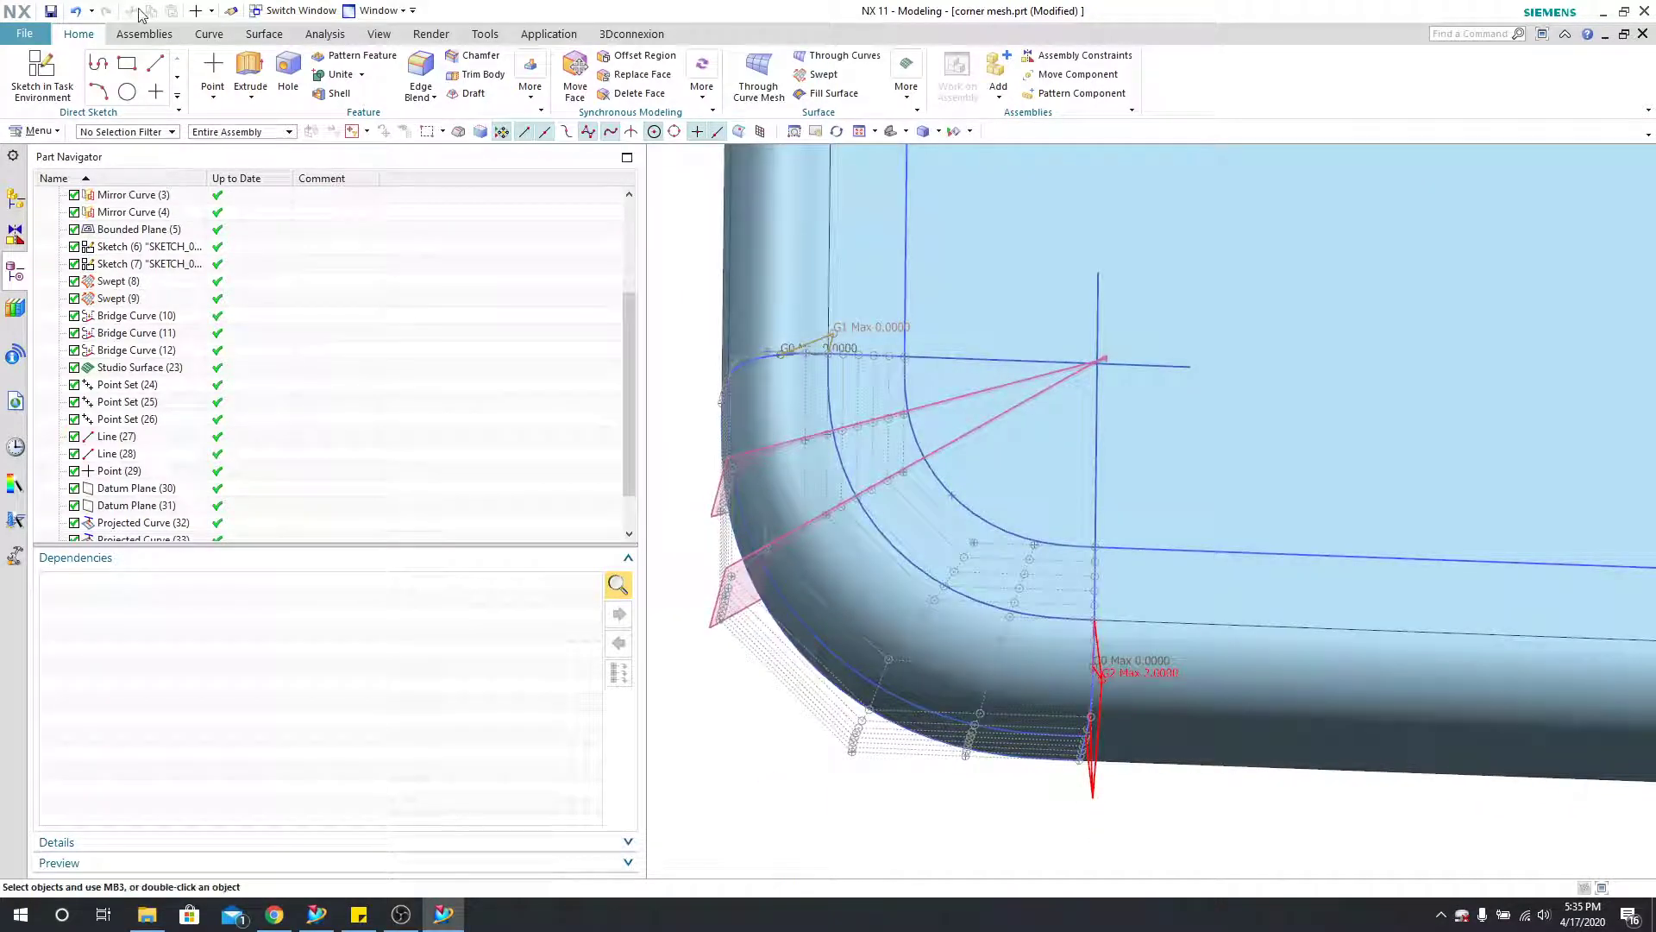
{"action": "left_click", "coordinate": [213, 96]}
{"action": "left_click", "coordinate": [250, 120]}
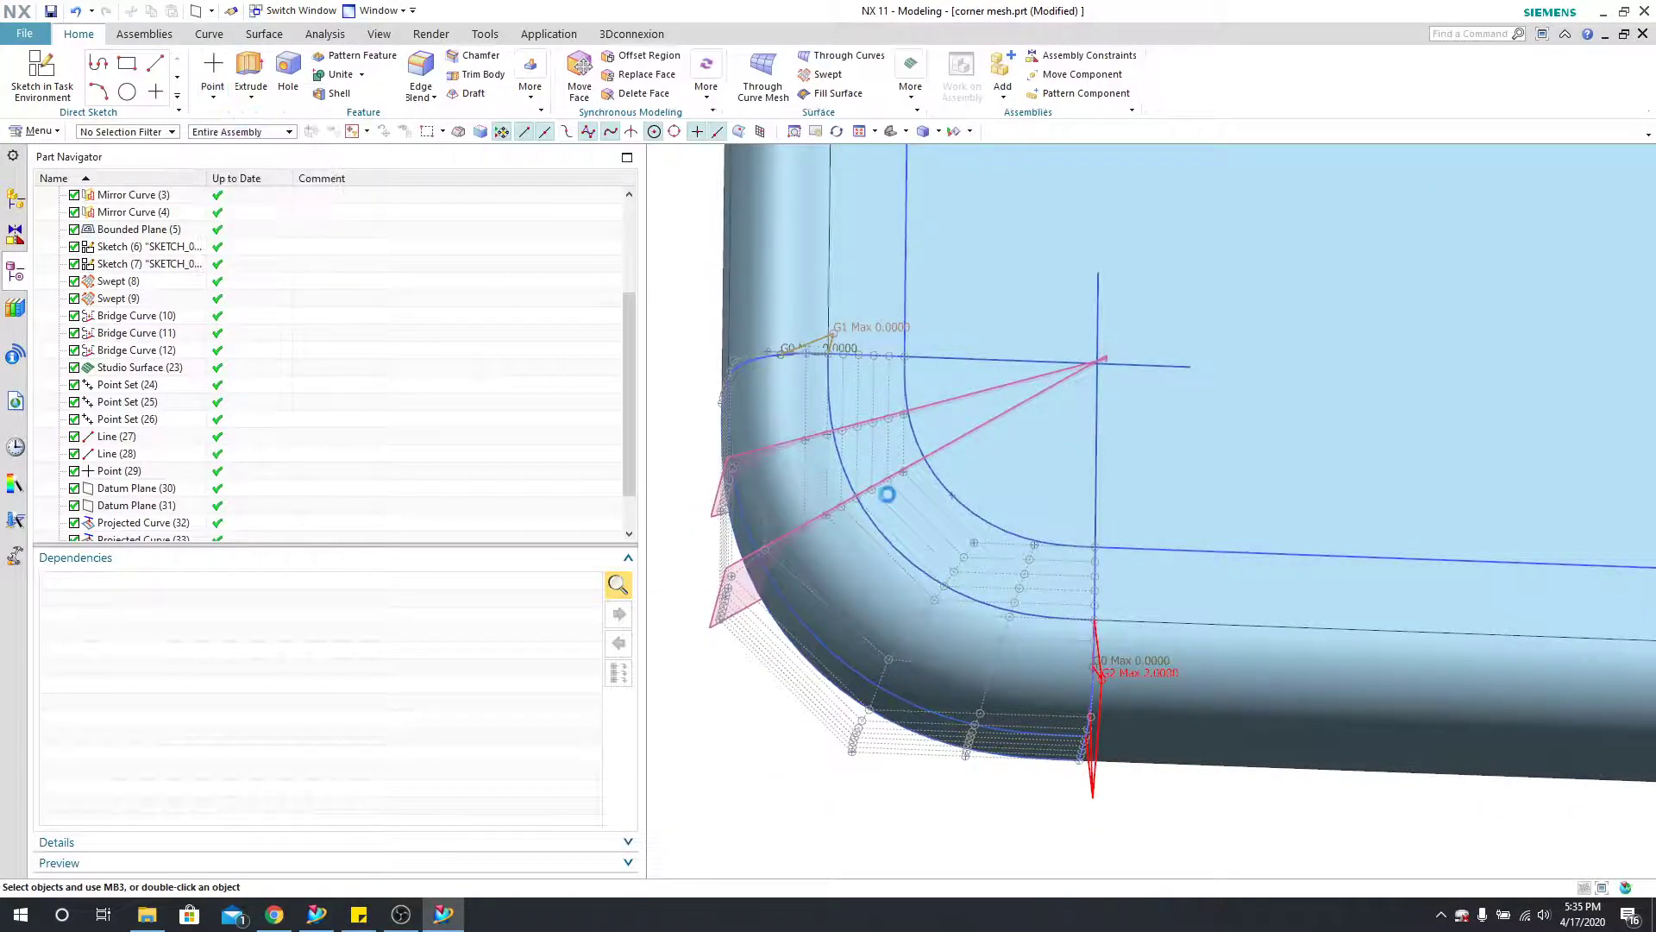
{"action": "left_click", "coordinate": [954, 595]}
{"action": "middle_click_drag", "start_coordinate": [738, 782], "coordinate": [728, 736]}
{"action": "left_click", "coordinate": [407, 426]}
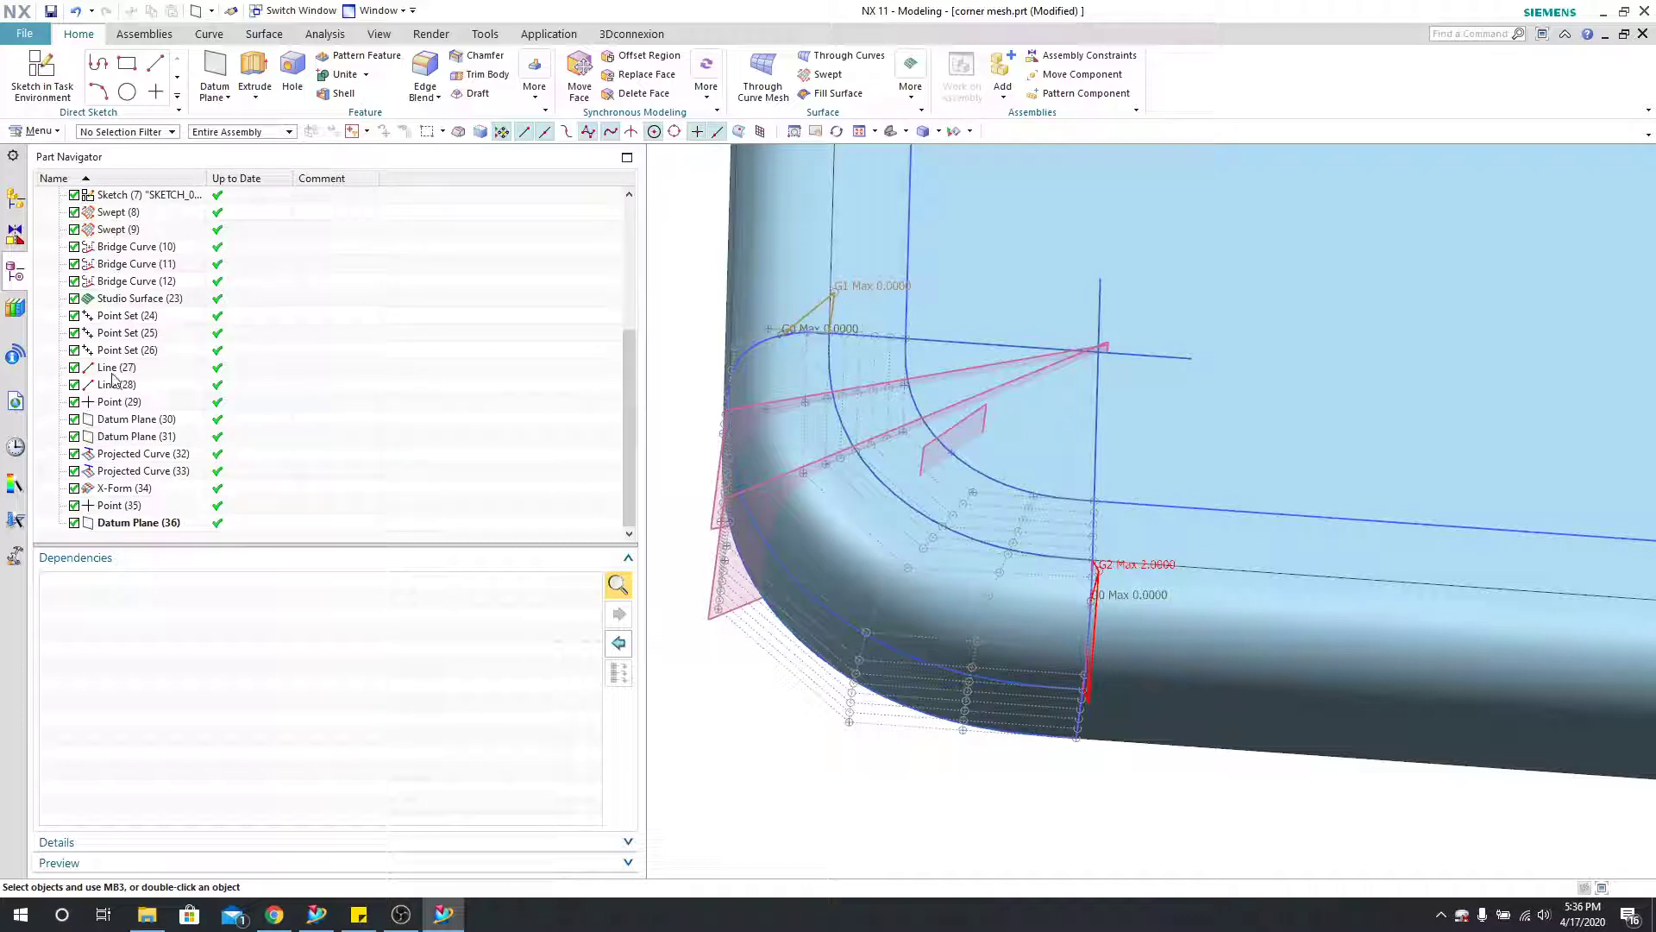
Step: Mirror Projected Curve (32) and Projected Curve (33) about Datum Plane (36) with Mirror Feature
{"action": "left_click", "coordinate": [127, 349]}
{"action": "left_click", "coordinate": [130, 335], "text": "ctrl"}
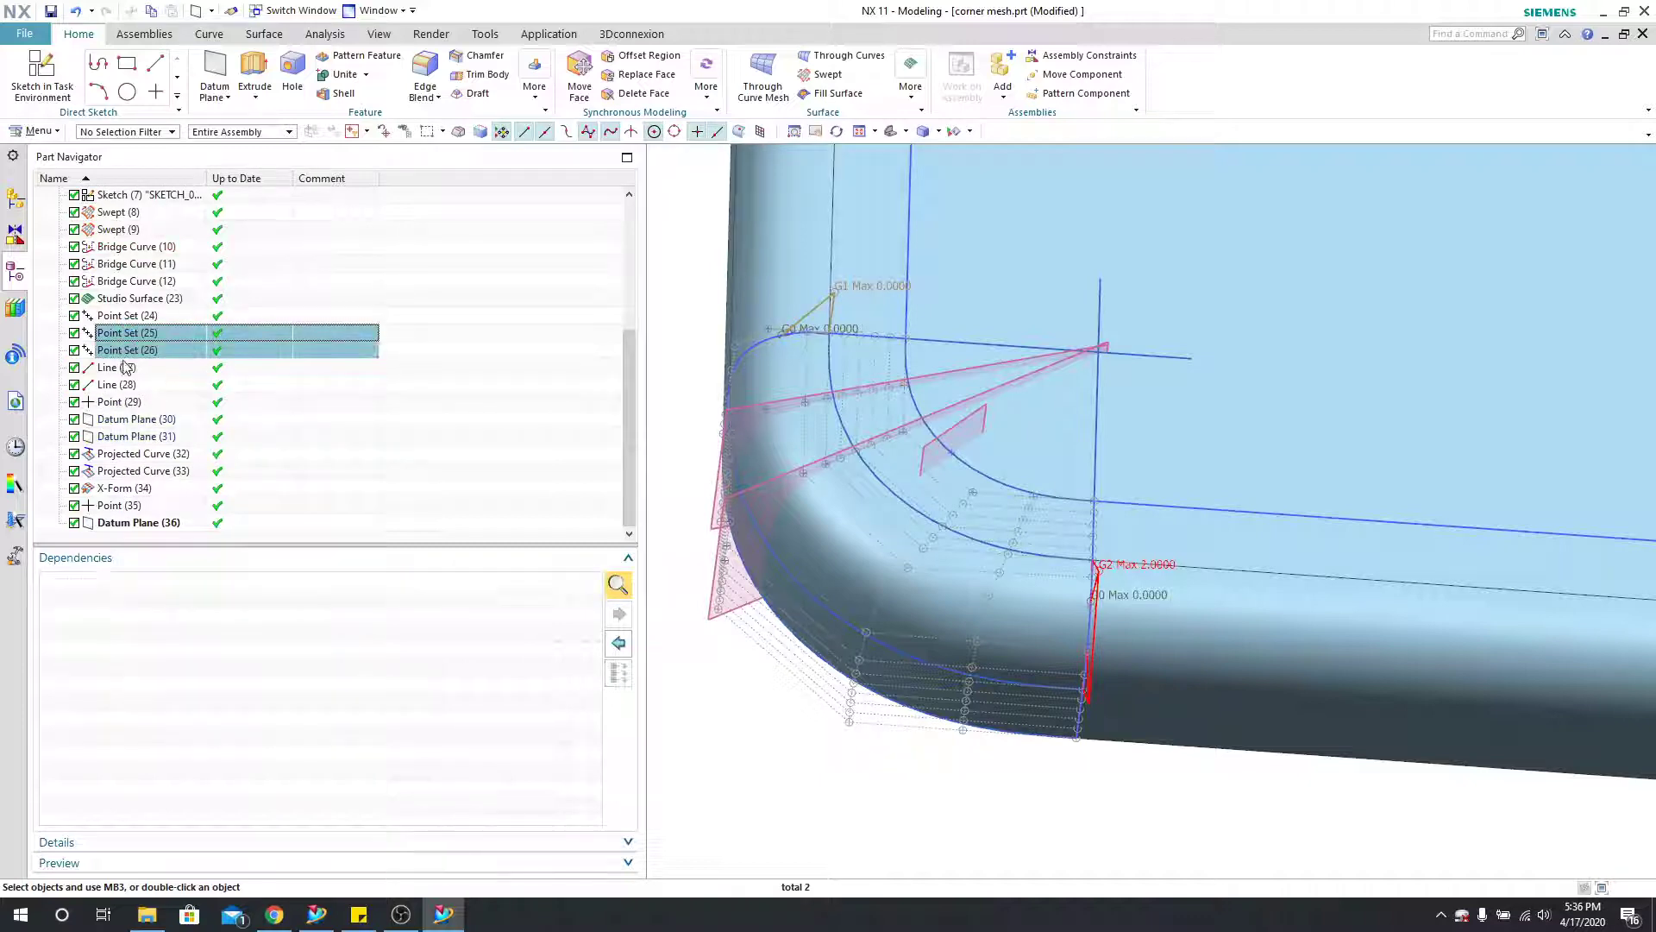
{"action": "left_click", "coordinate": [138, 454]}
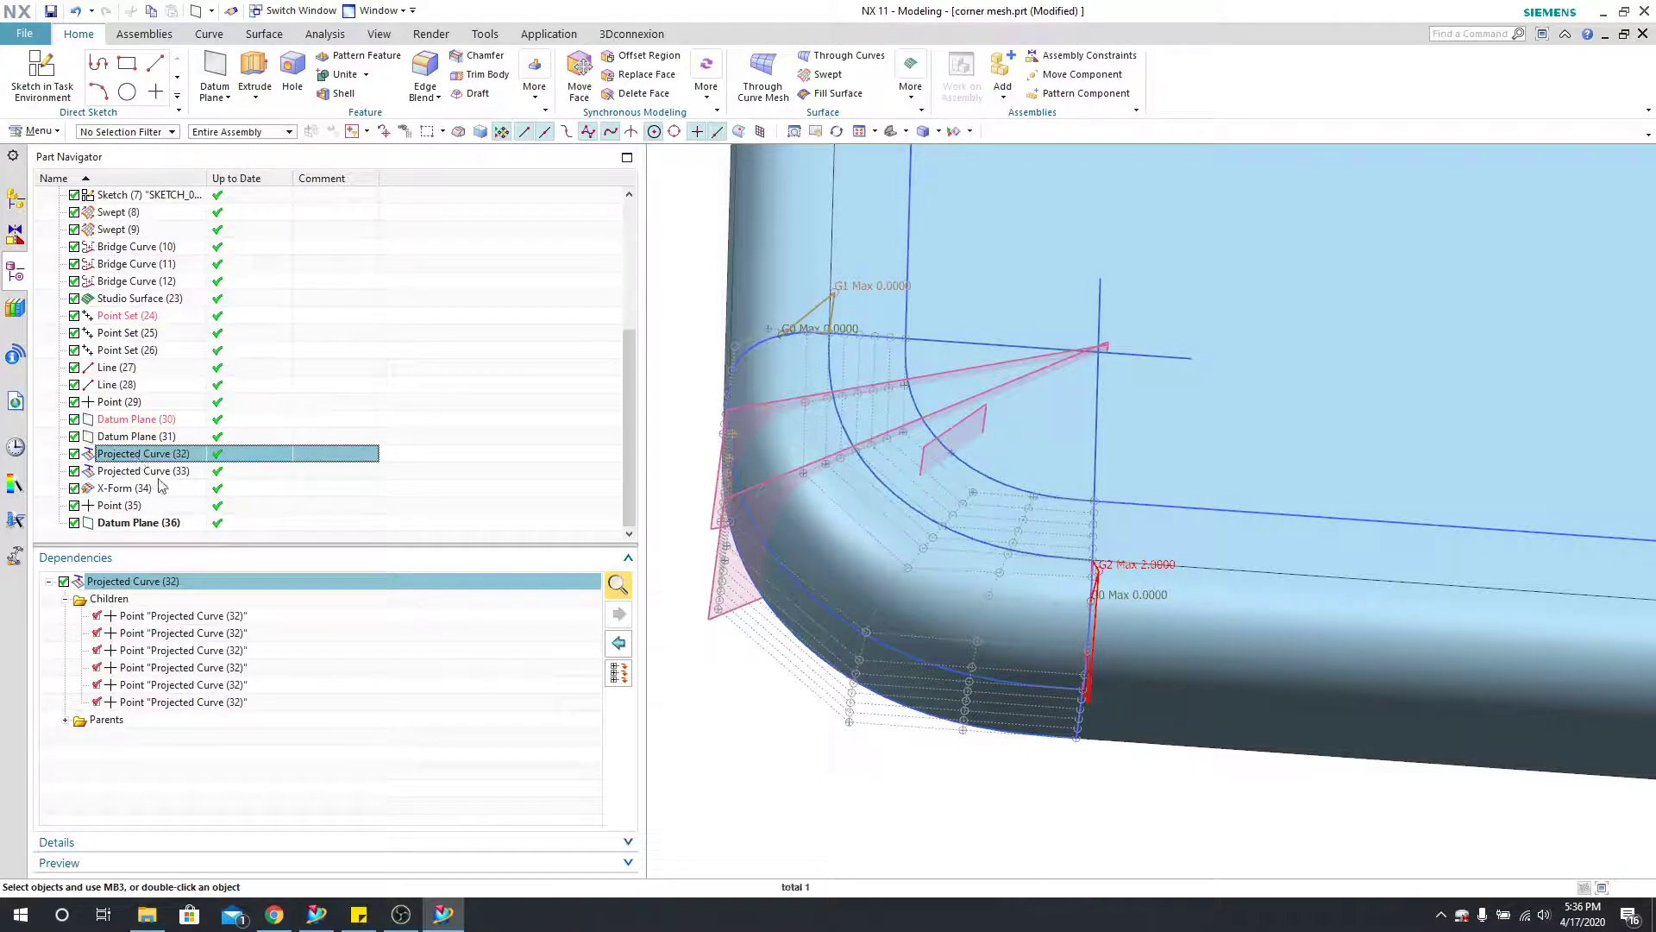
{"action": "left_click", "coordinate": [164, 471], "text": "ctrl"}
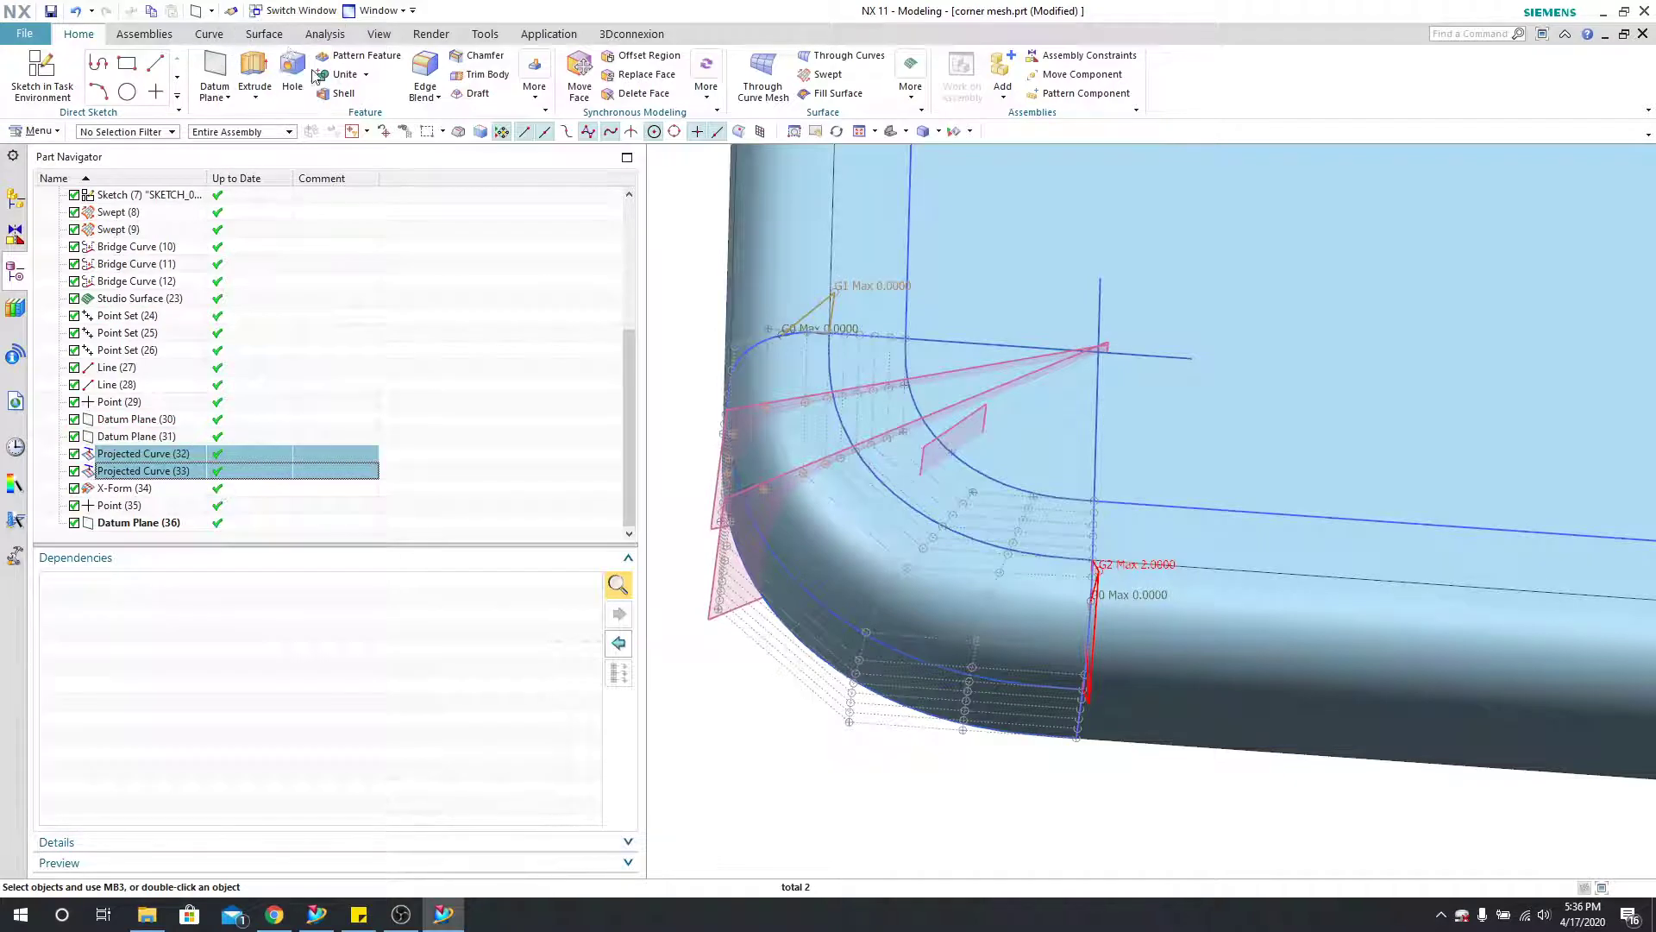
{"action": "left_click", "coordinate": [537, 88]}
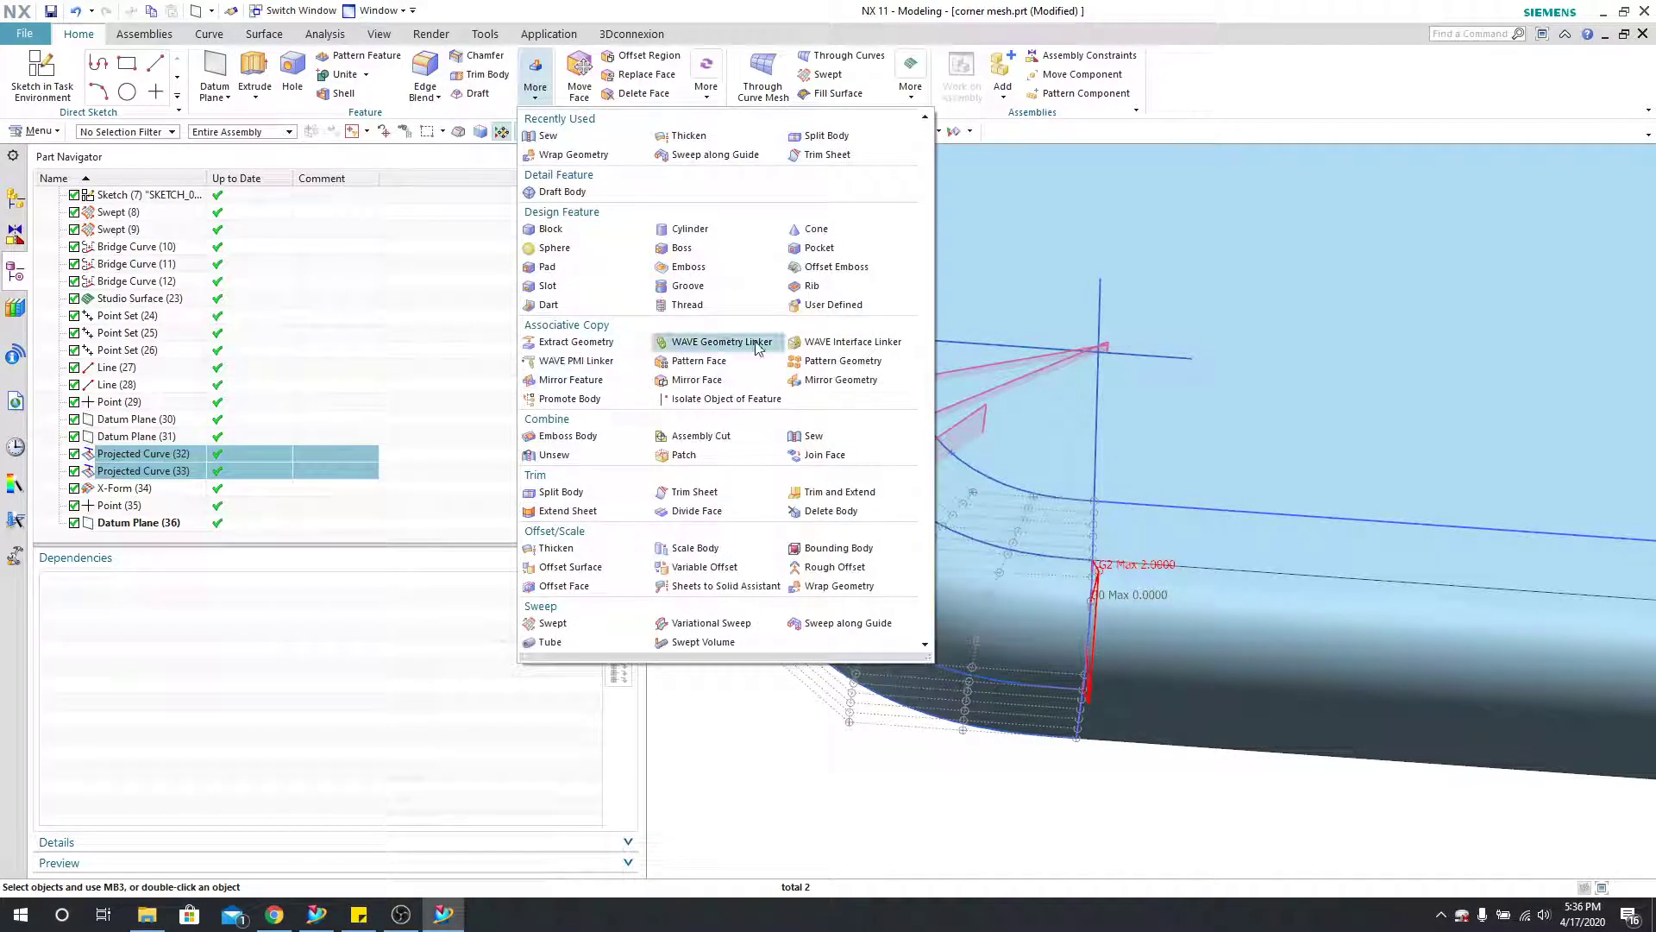
{"action": "left_click", "coordinate": [598, 379]}
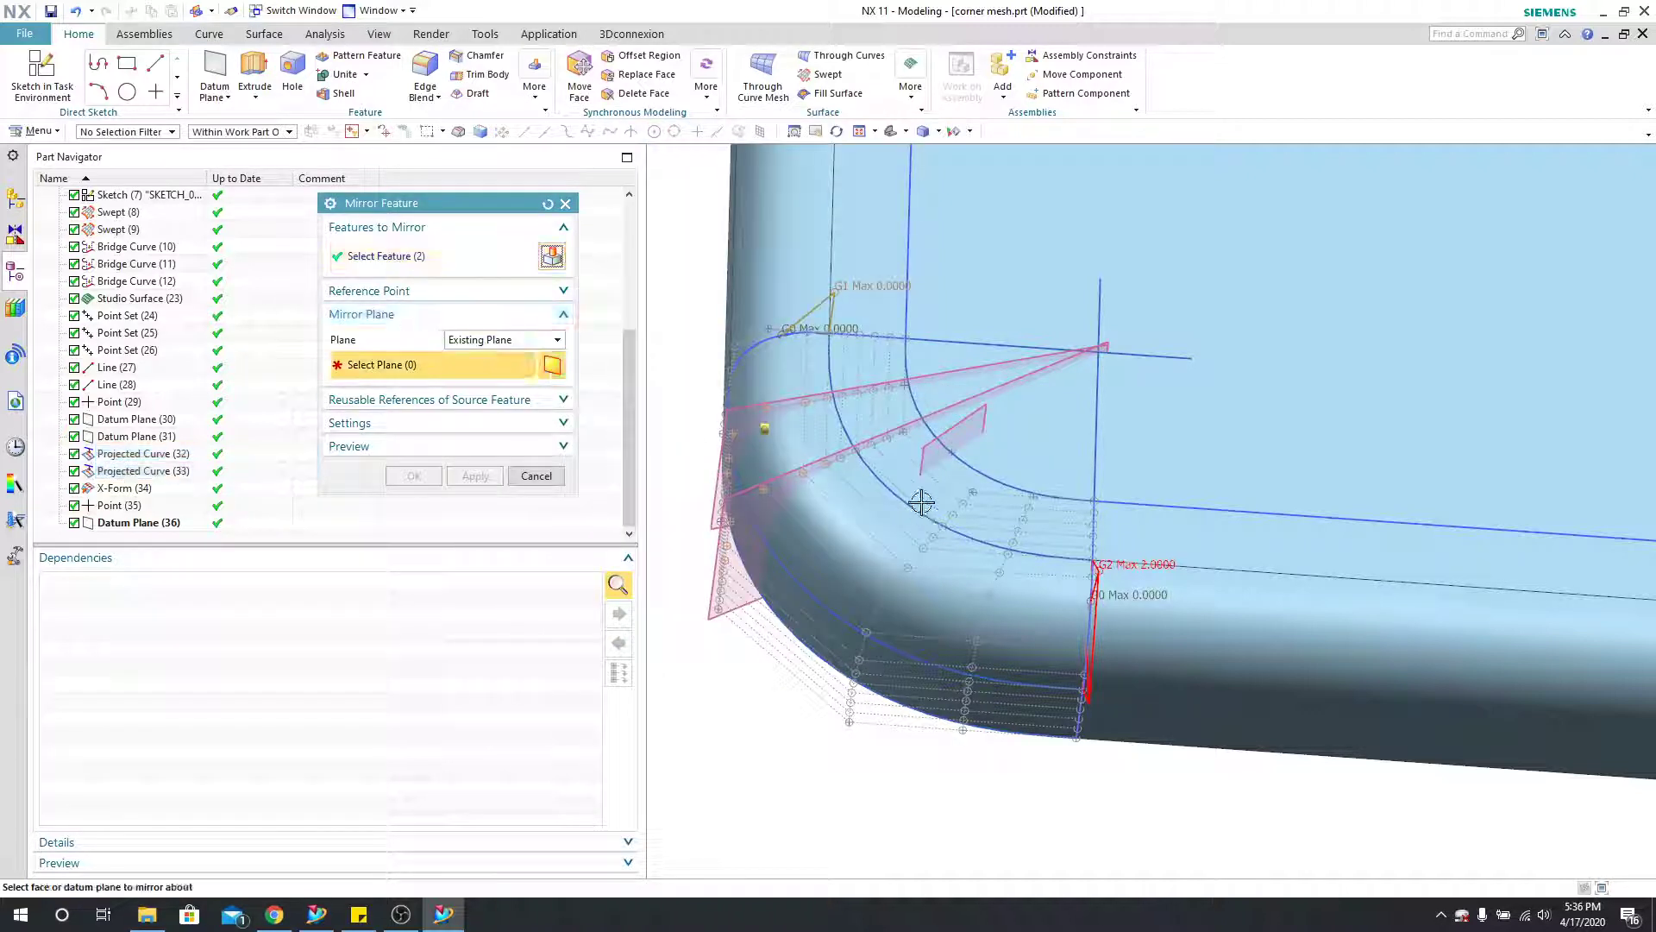
{"action": "left_click", "coordinate": [978, 413]}
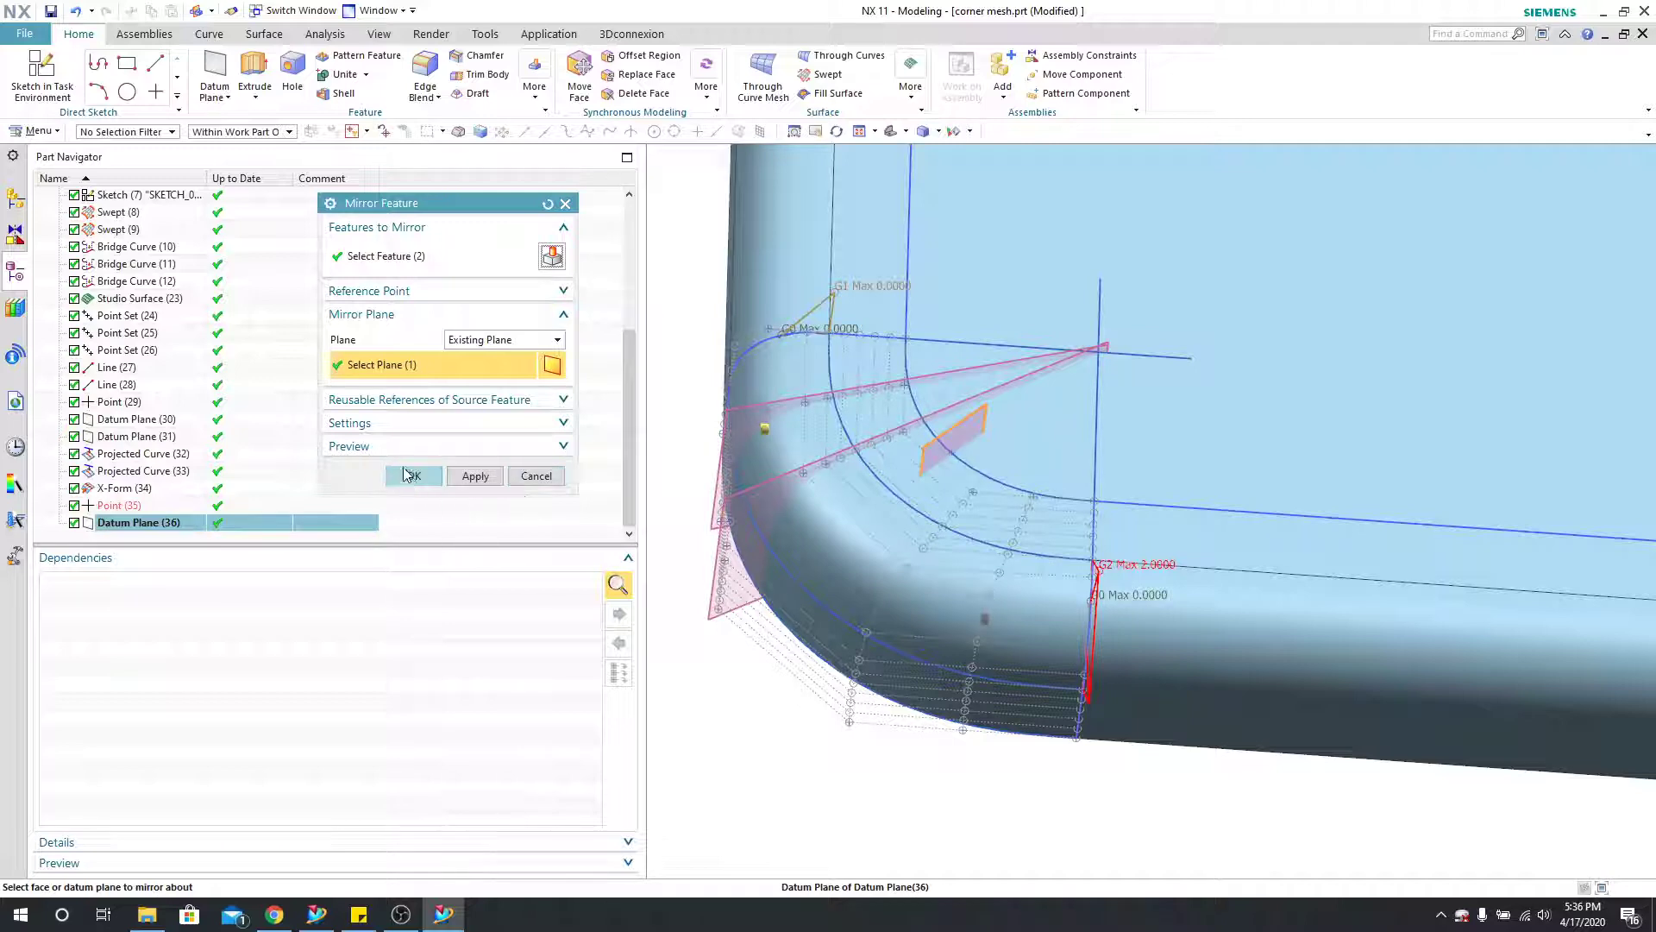
{"action": "left_click", "coordinate": [408, 473]}
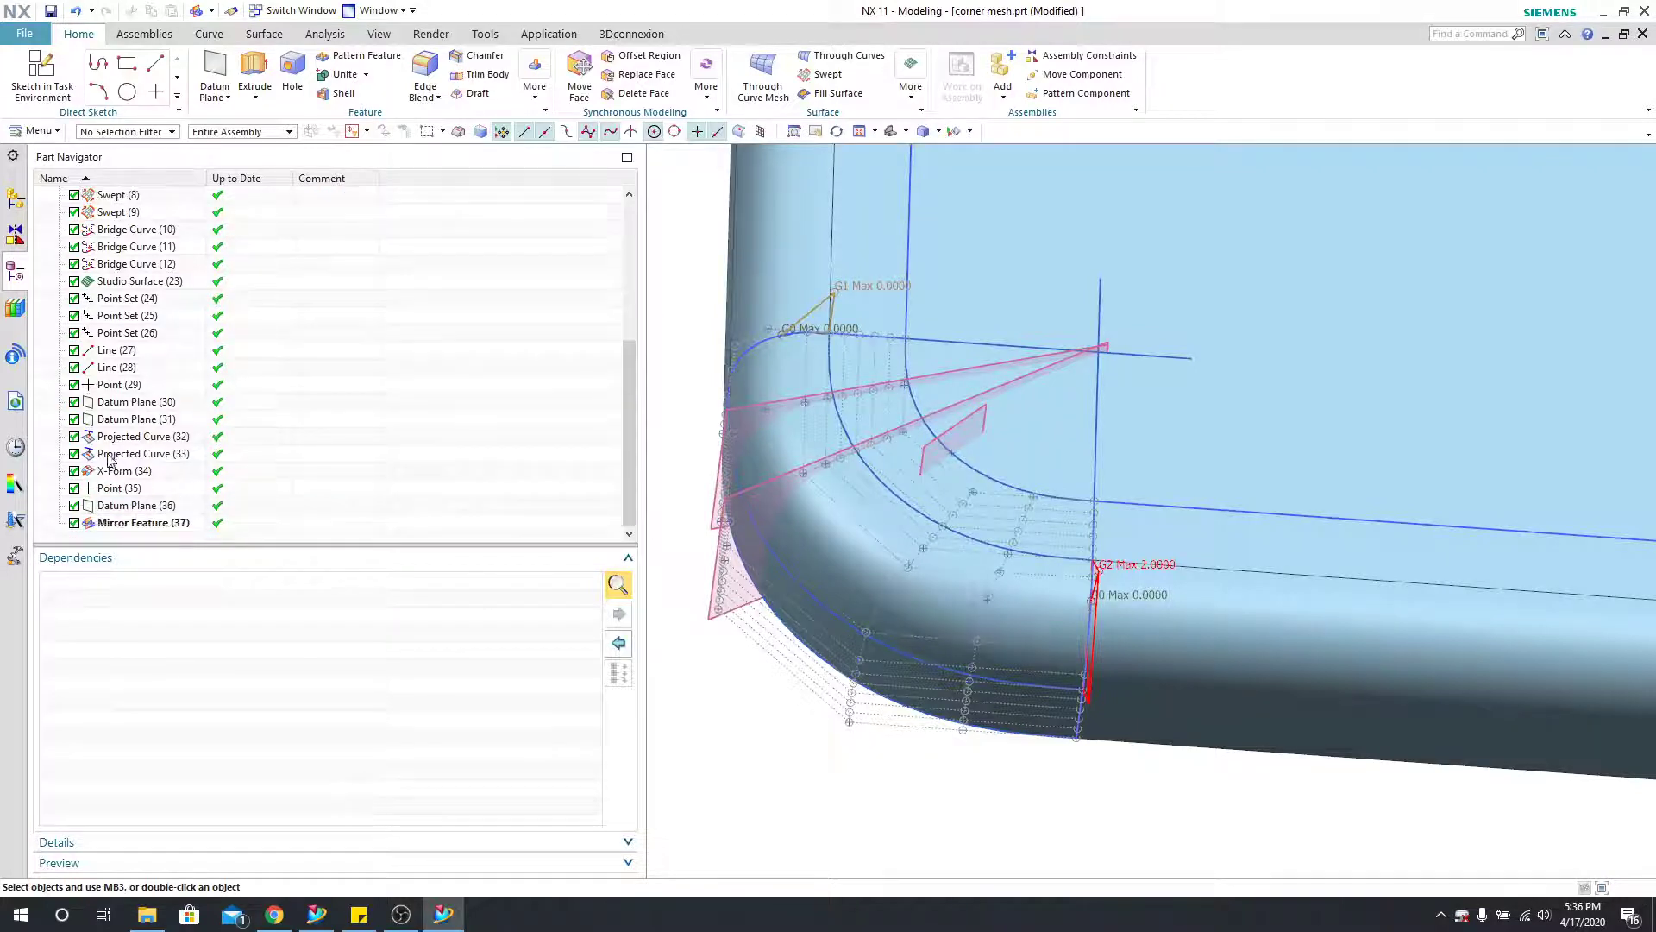
Step: Reorder X-Form (34) to follow Mirror Feature (37) in the feature history and open it for editing
{"action": "left_click_drag", "start_coordinate": [127, 470], "coordinate": [145, 527]}
{"action": "double_click", "coordinate": [145, 527]}
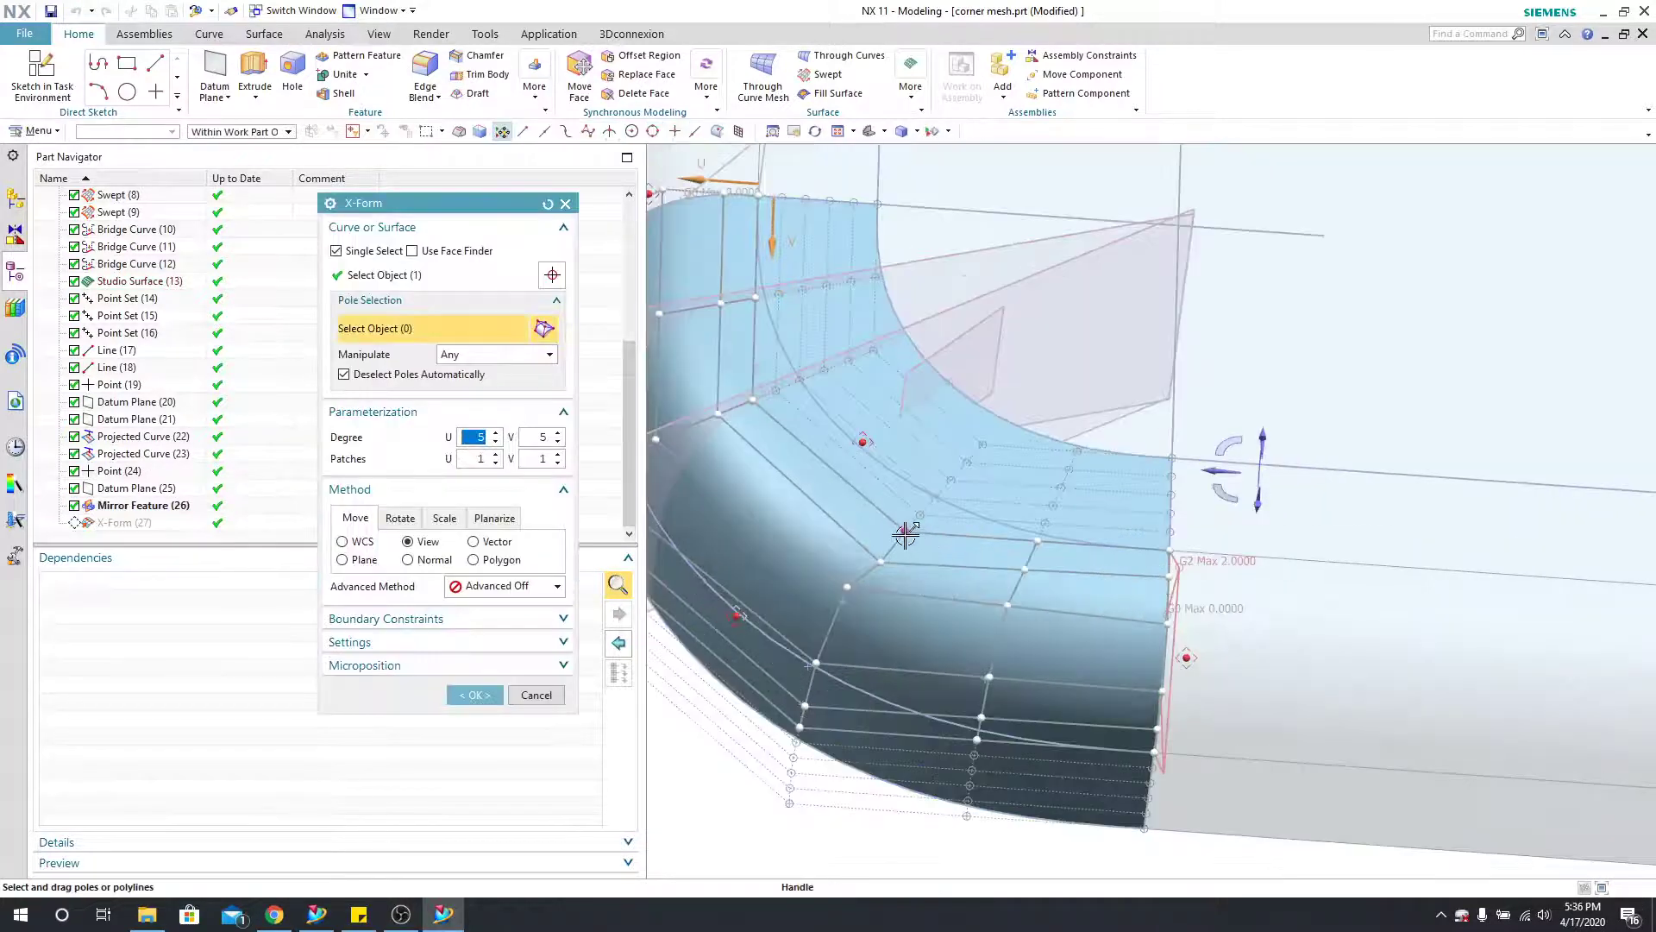
{"action": "left_click", "coordinate": [906, 535]}
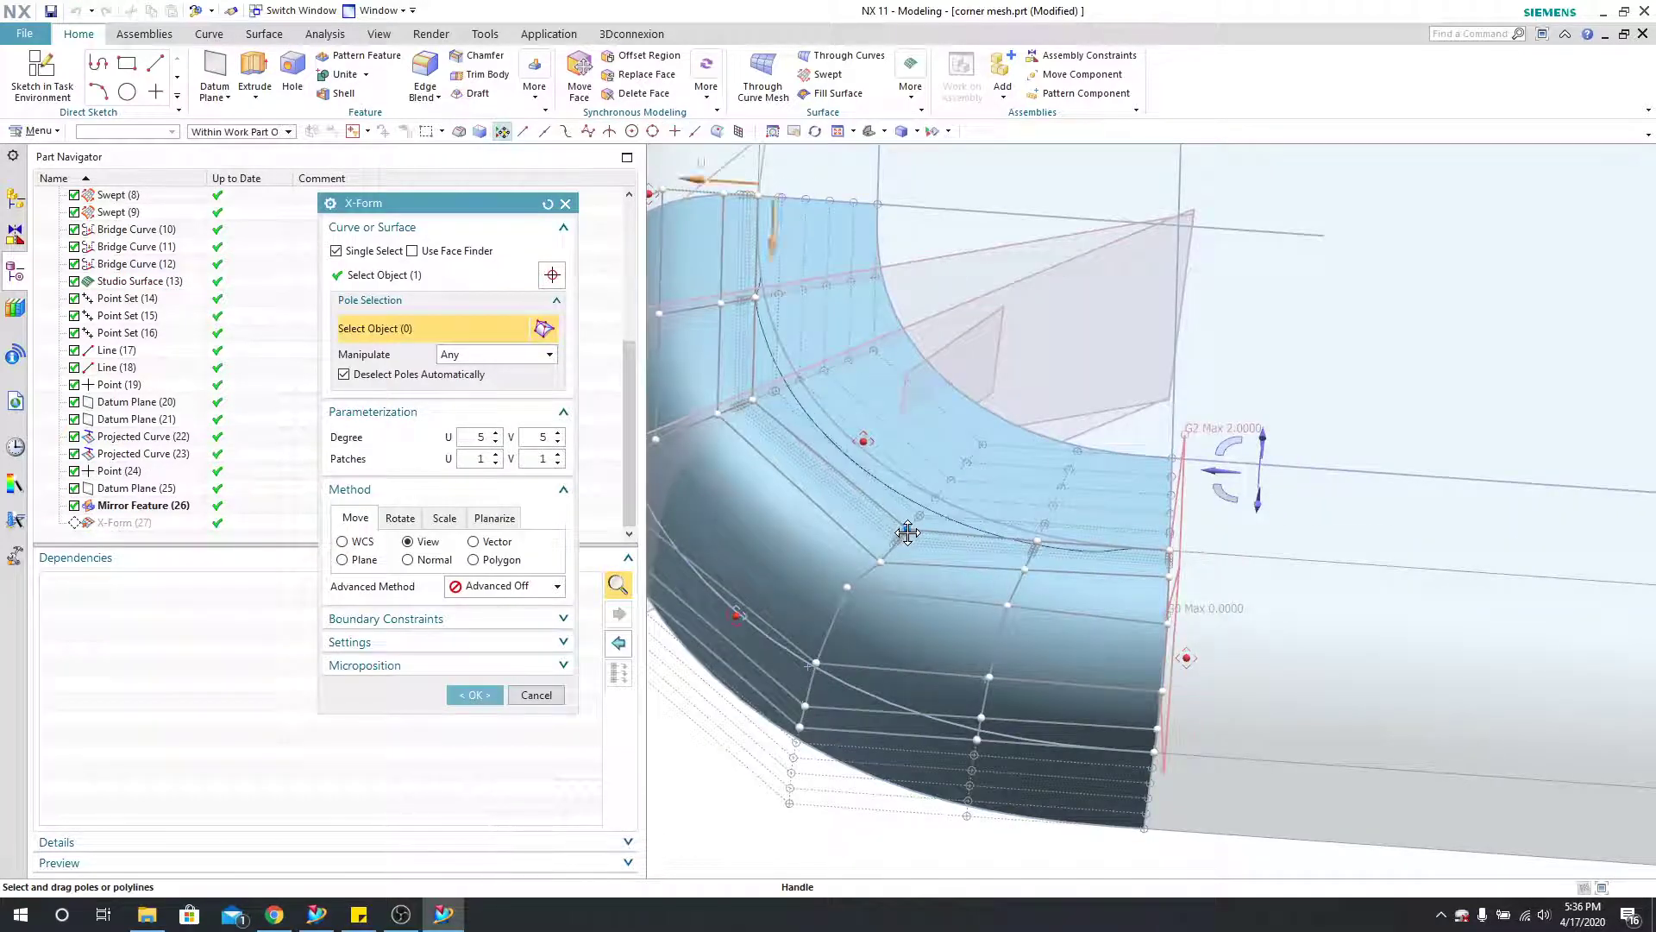
Step: Move the poles in the third row from the corner surface's unmatched edge, snapping them onto the existing points of Mirror Feature (26)
{"action": "left_click_drag", "start_coordinate": [907, 534], "coordinate": [907, 530]}
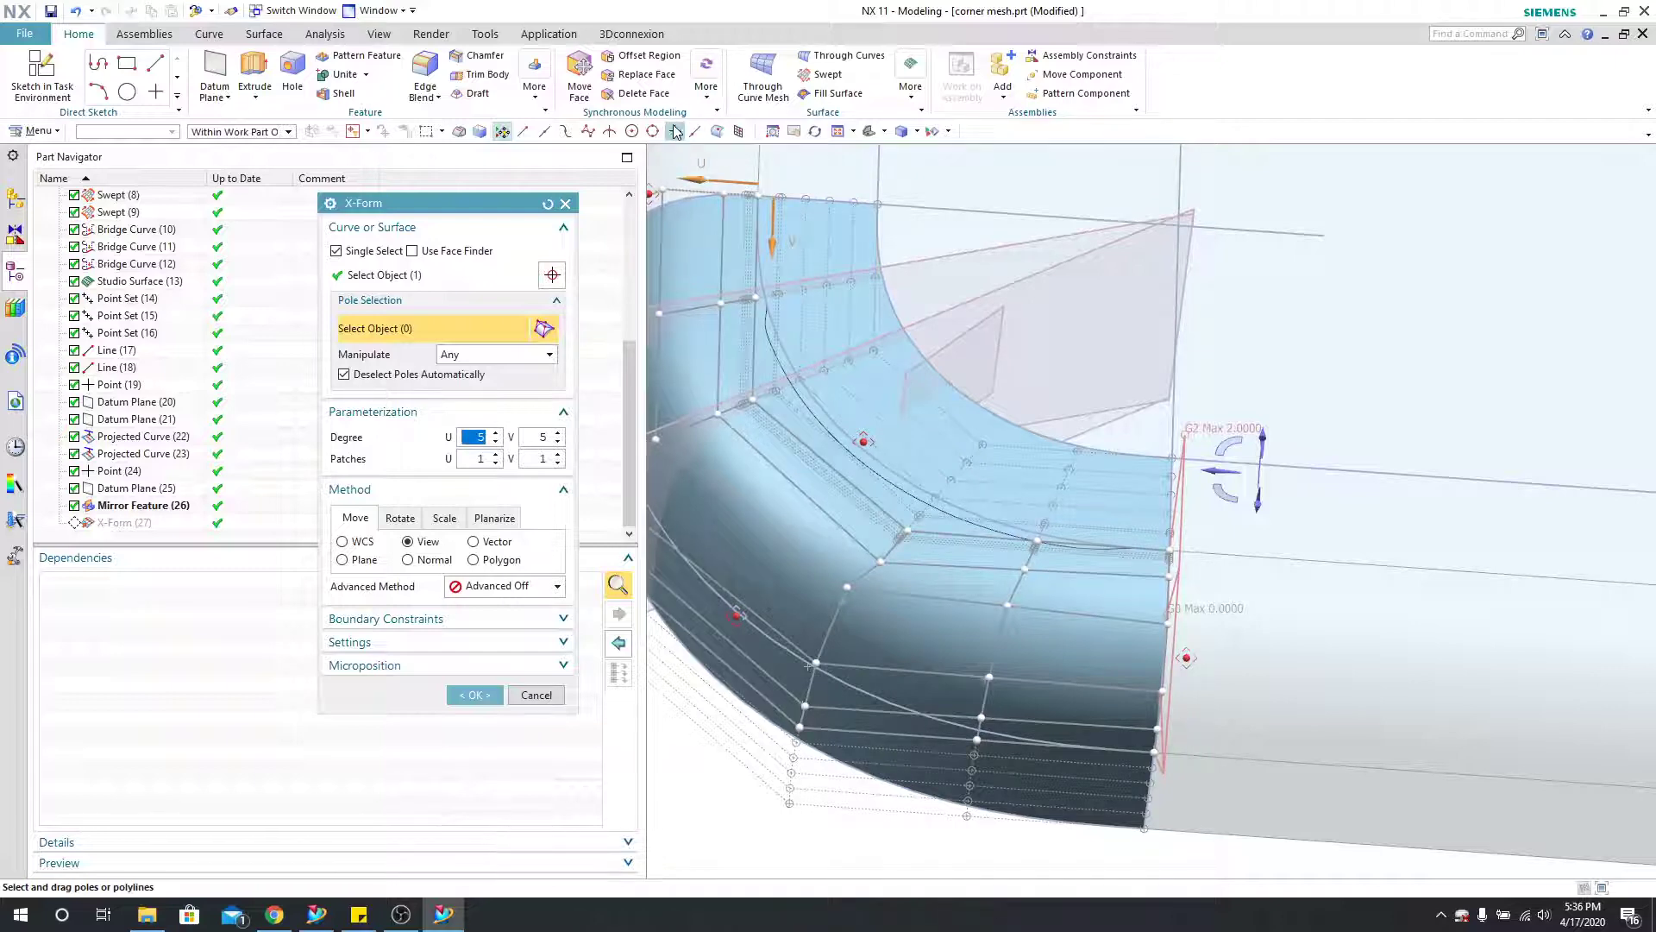
{"action": "scroll", "coordinate": [943, 500], "scroll_direction": "up", "scroll_amount": 2}
{"action": "left_click_drag", "start_coordinate": [890, 527], "coordinate": [885, 528]}
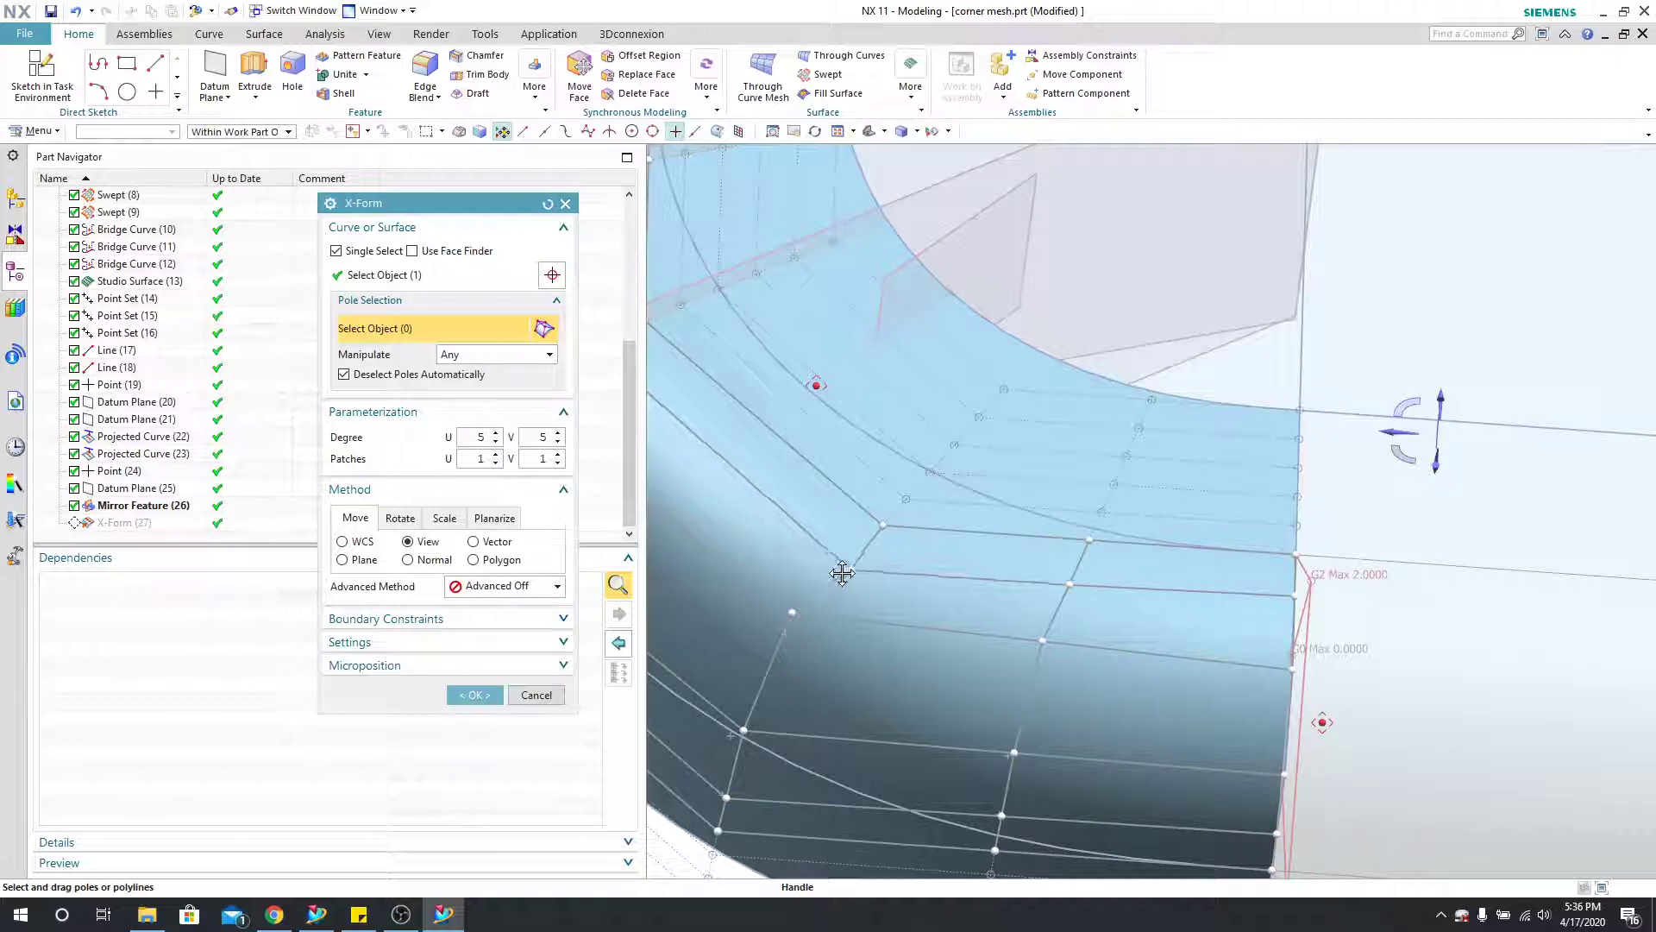
{"action": "left_click_drag", "start_coordinate": [846, 567], "coordinate": [845, 566]}
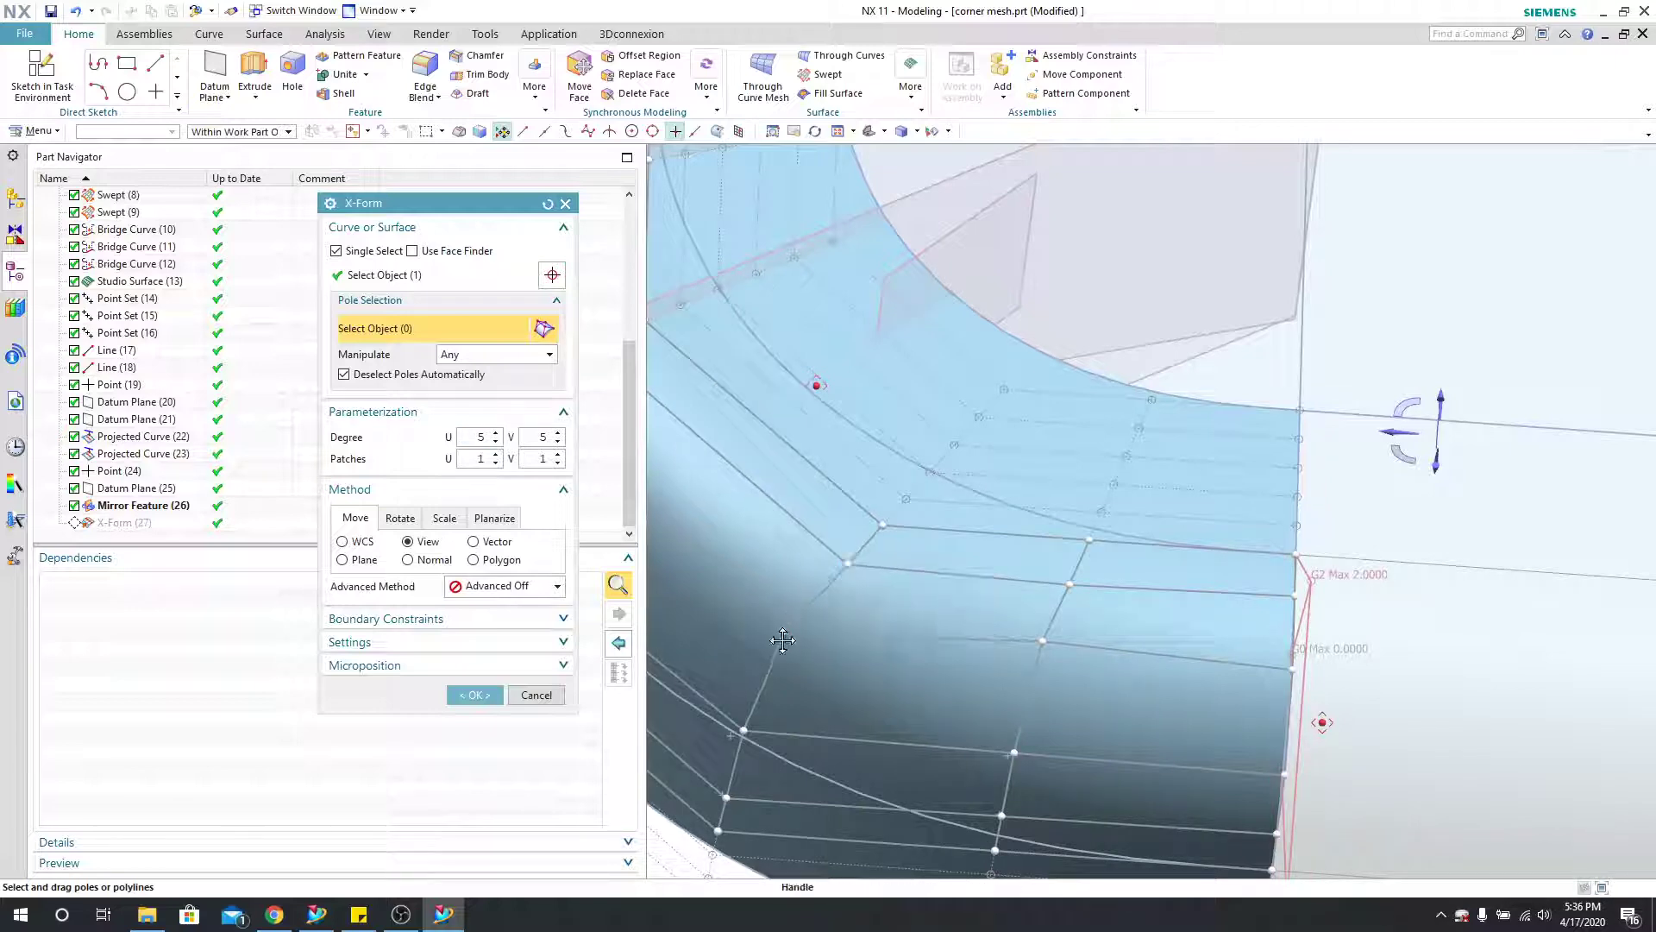
{"action": "left_click_drag", "start_coordinate": [744, 730], "coordinate": [727, 739]}
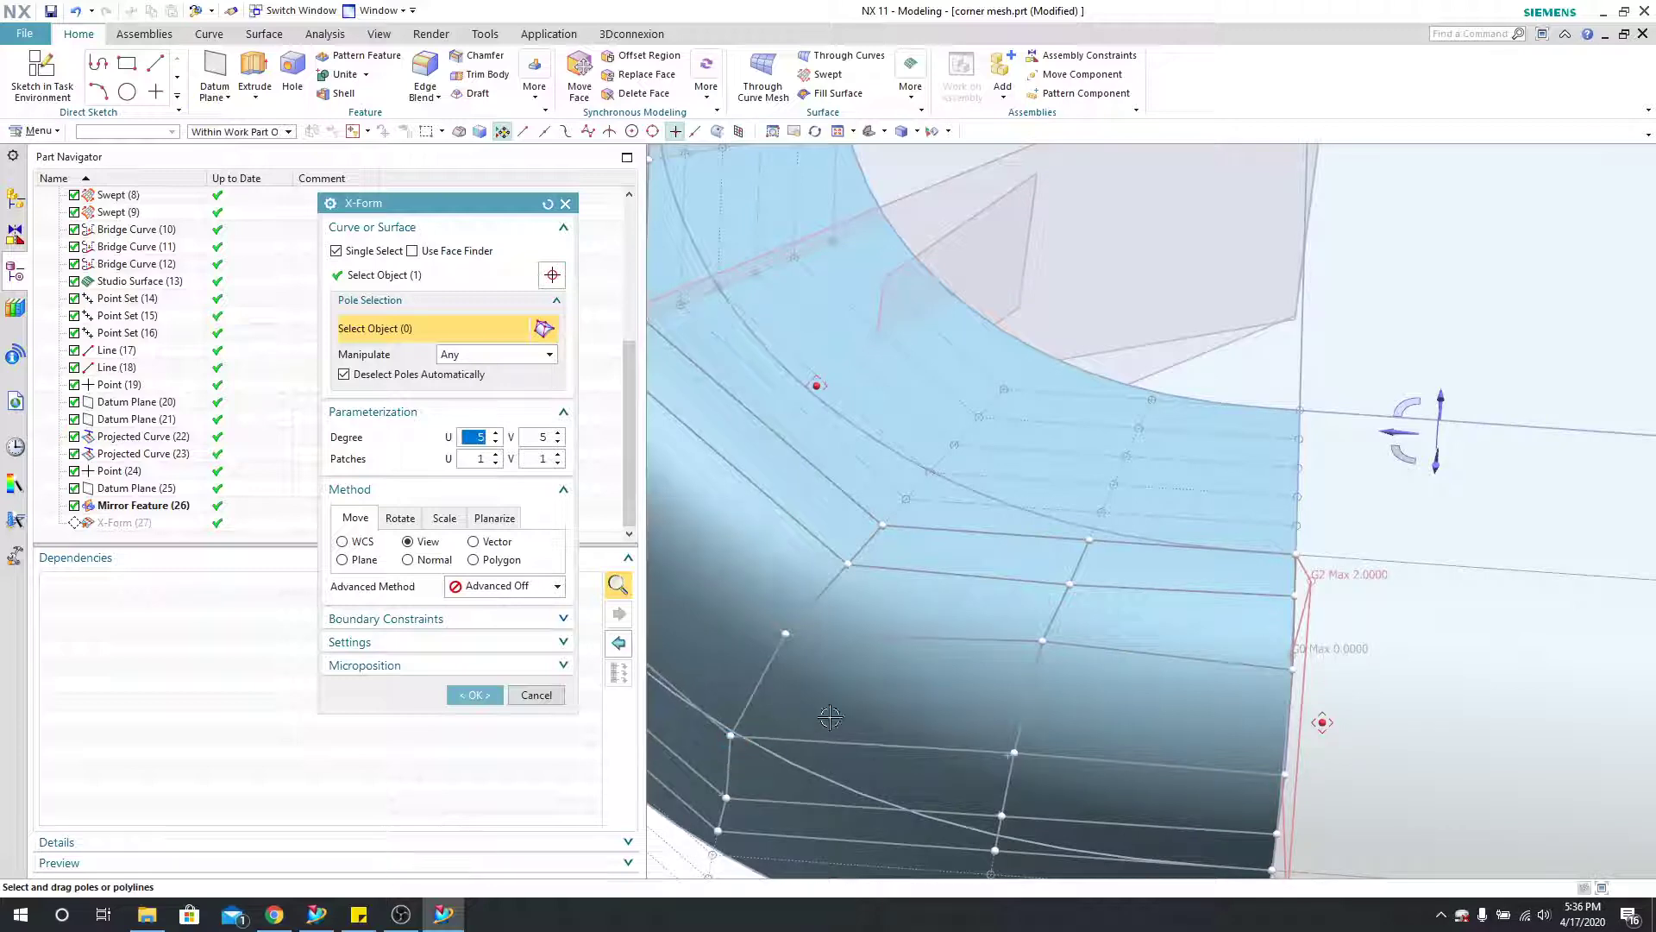
{"action": "middle_click_drag", "start_coordinate": [875, 693], "coordinate": [950, 615], "text": "shift"}
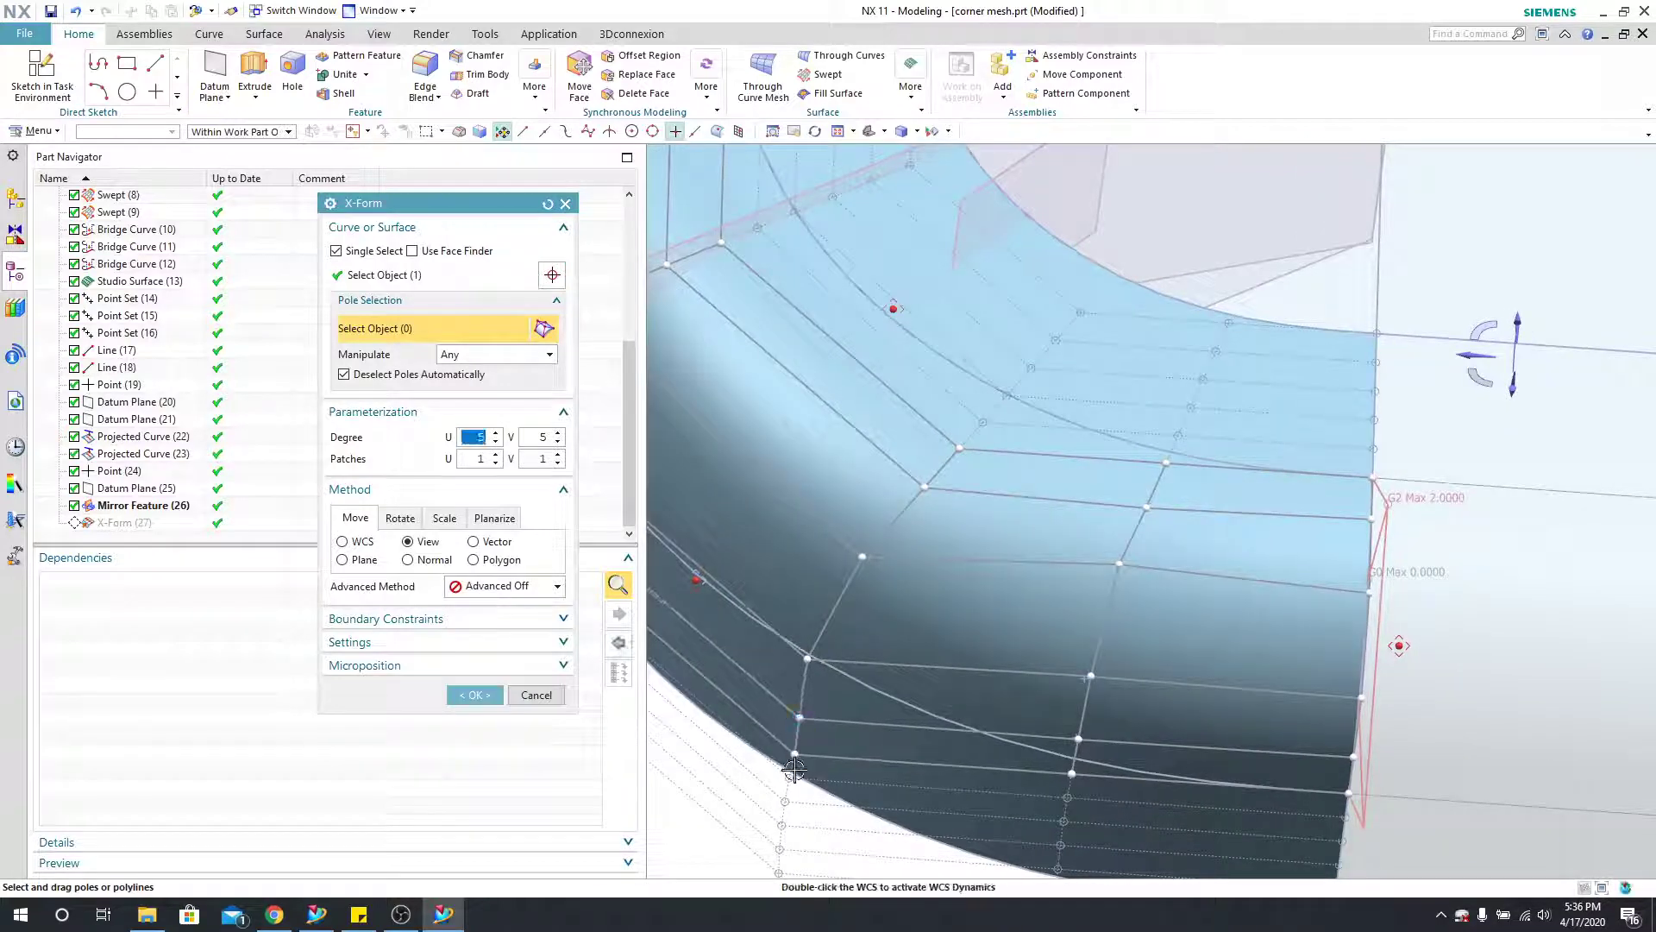
{"action": "scroll", "coordinate": [811, 752], "scroll_direction": "up", "scroll_amount": 2}
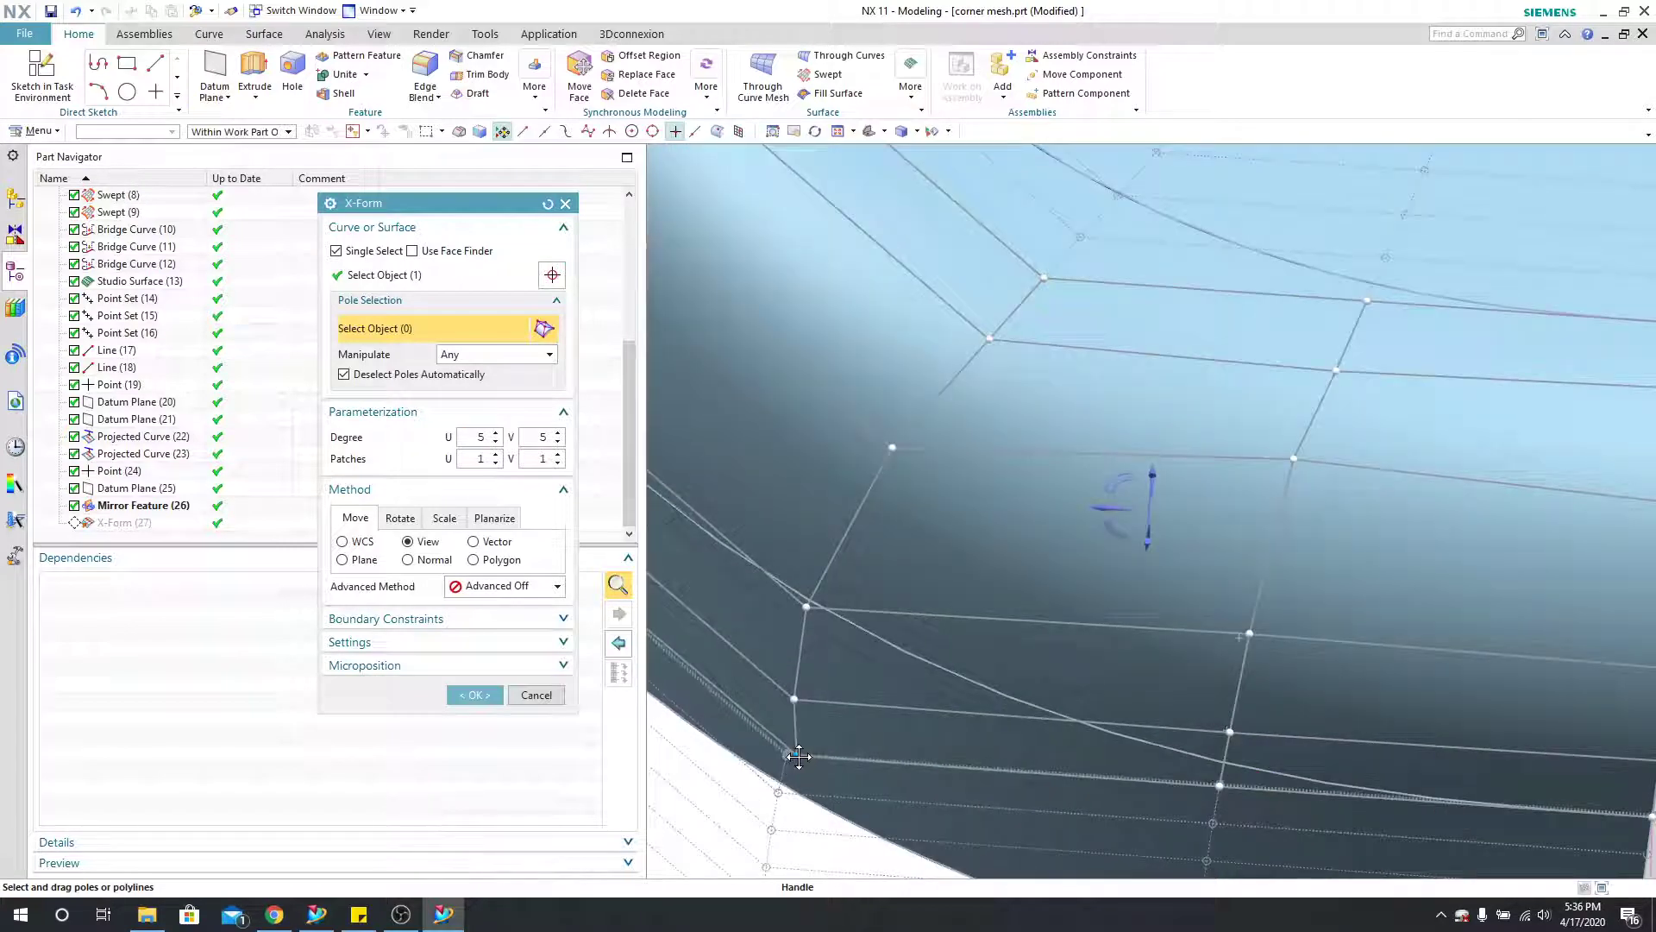
{"action": "middle_click_drag", "start_coordinate": [784, 759], "coordinate": [1001, 735]}
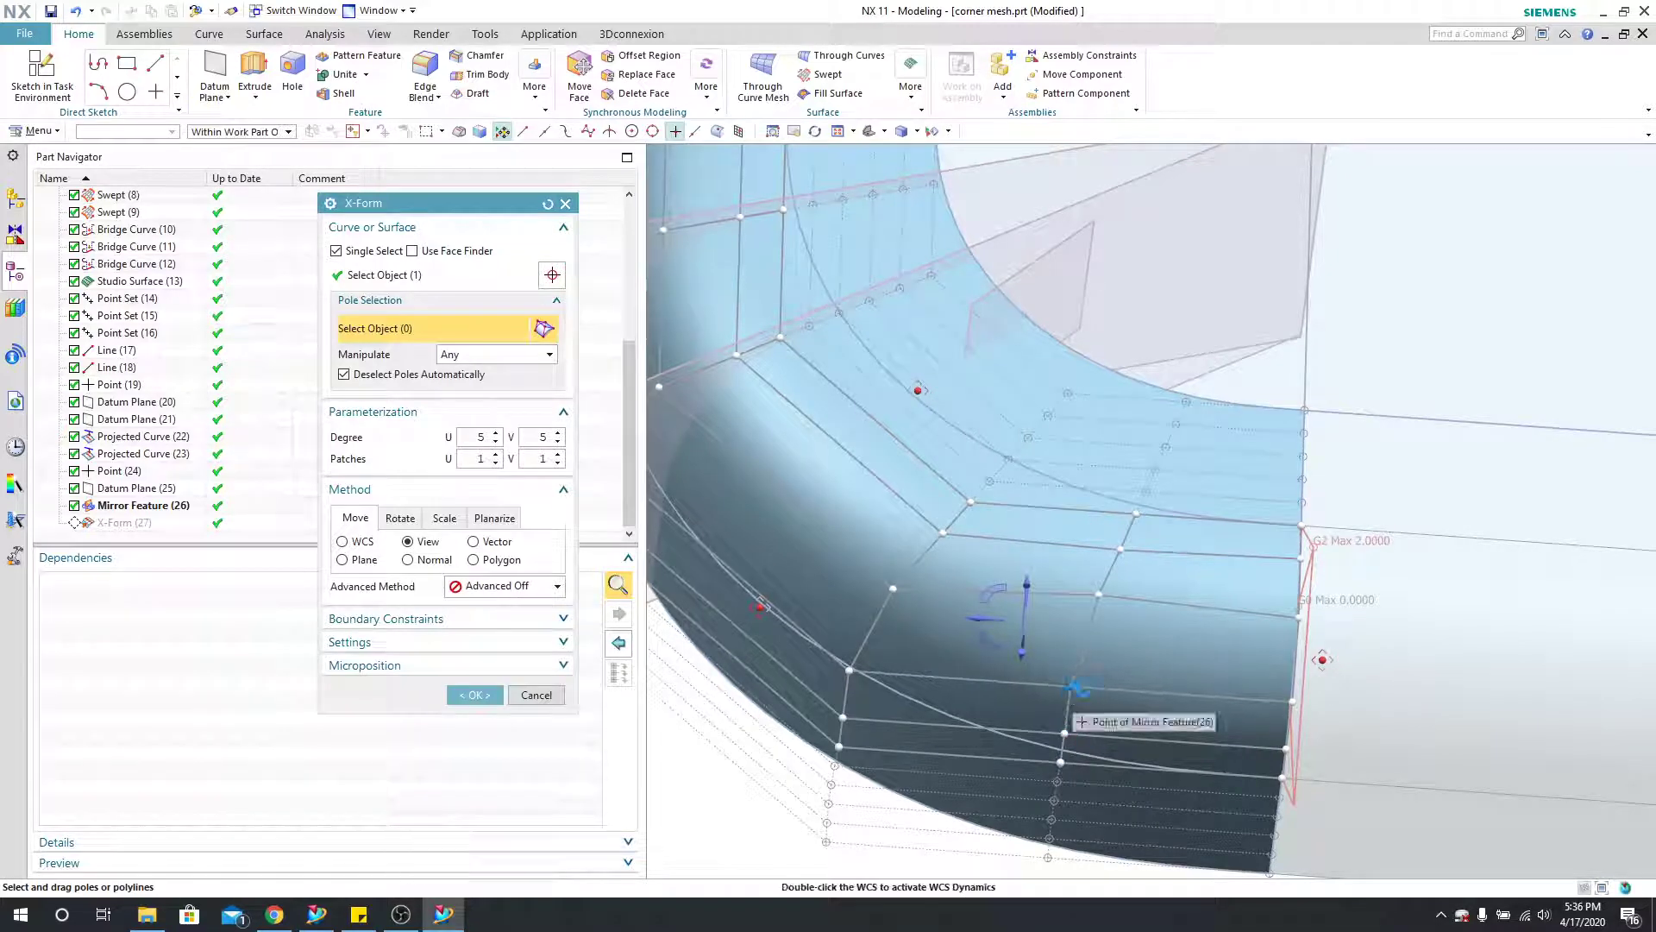
Step: Snap the poles in the second row from that edge onto their mirrored points and apply the X-Form edit
{"action": "left_click", "coordinate": [1378, 509]}
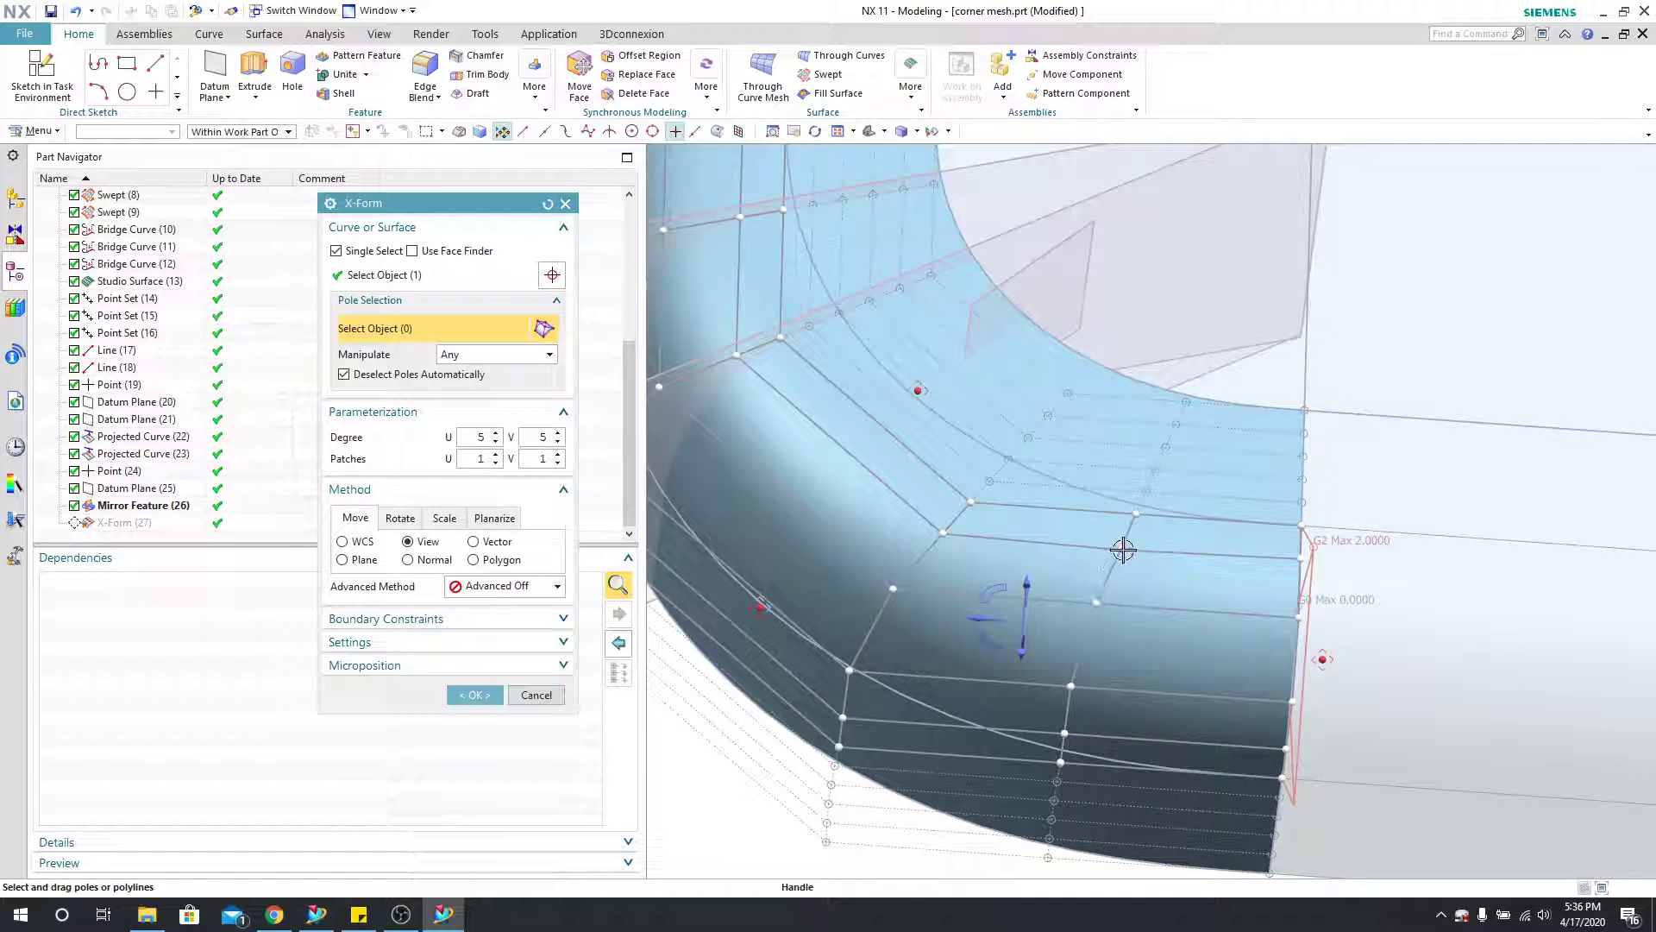
{"action": "left_click_drag", "start_coordinate": [1123, 549], "coordinate": [1122, 546]}
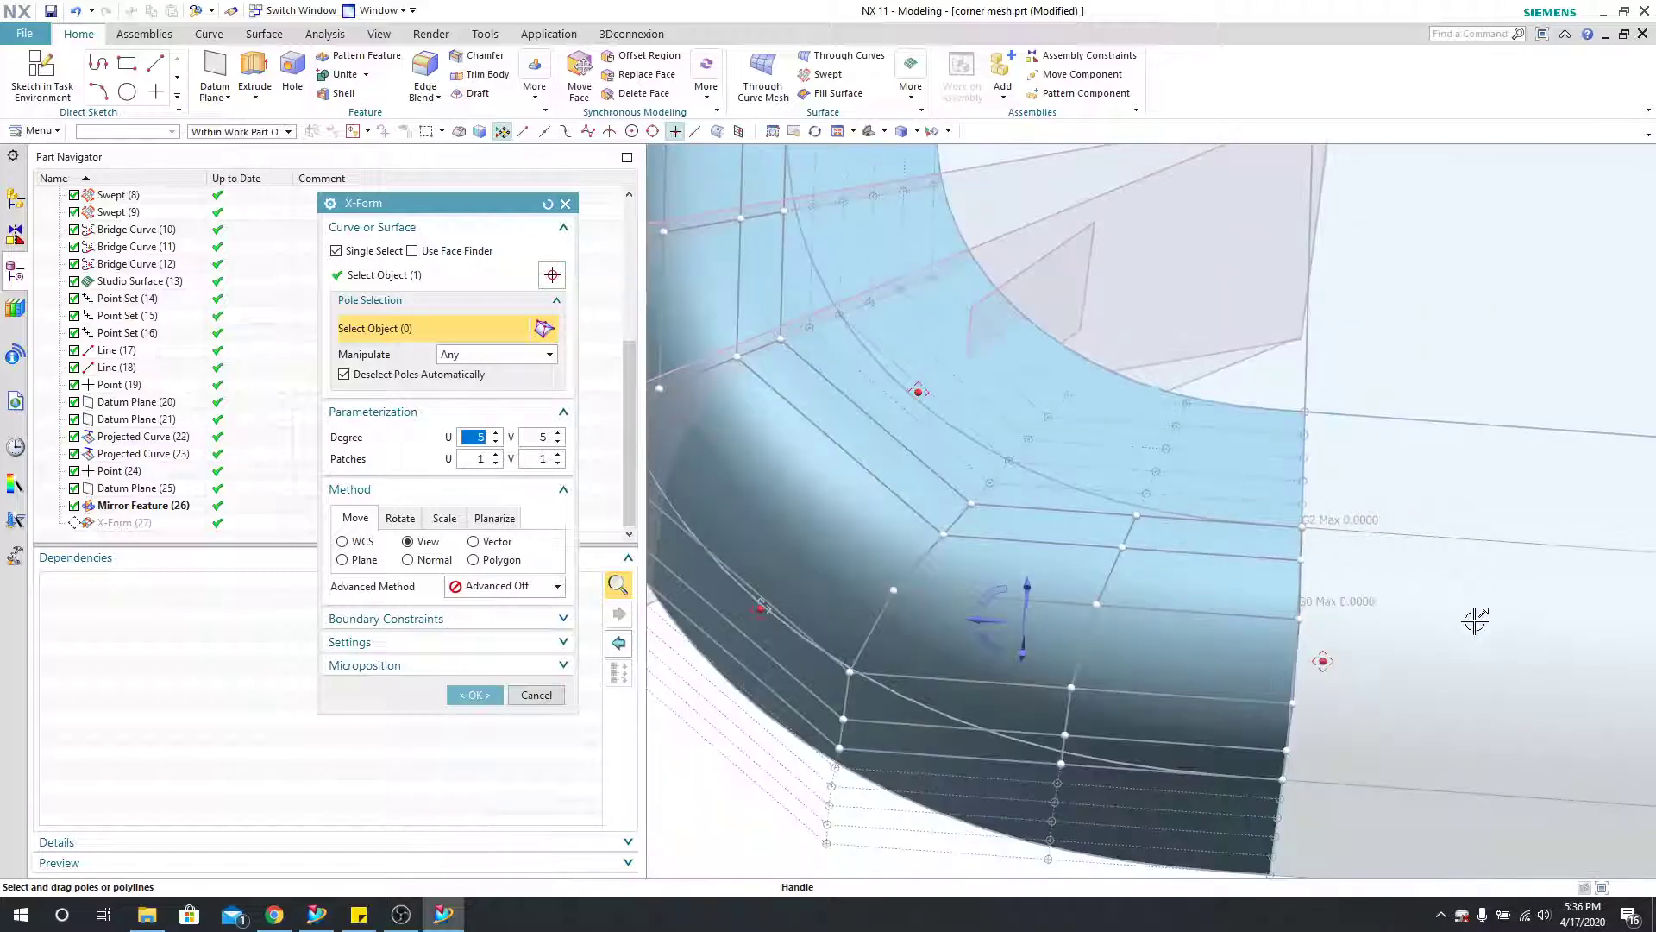
{"action": "middle_click_drag", "start_coordinate": [1475, 620], "coordinate": [1448, 670]}
{"action": "scroll", "coordinate": [1447, 671], "scroll_direction": "down", "scroll_amount": 4}
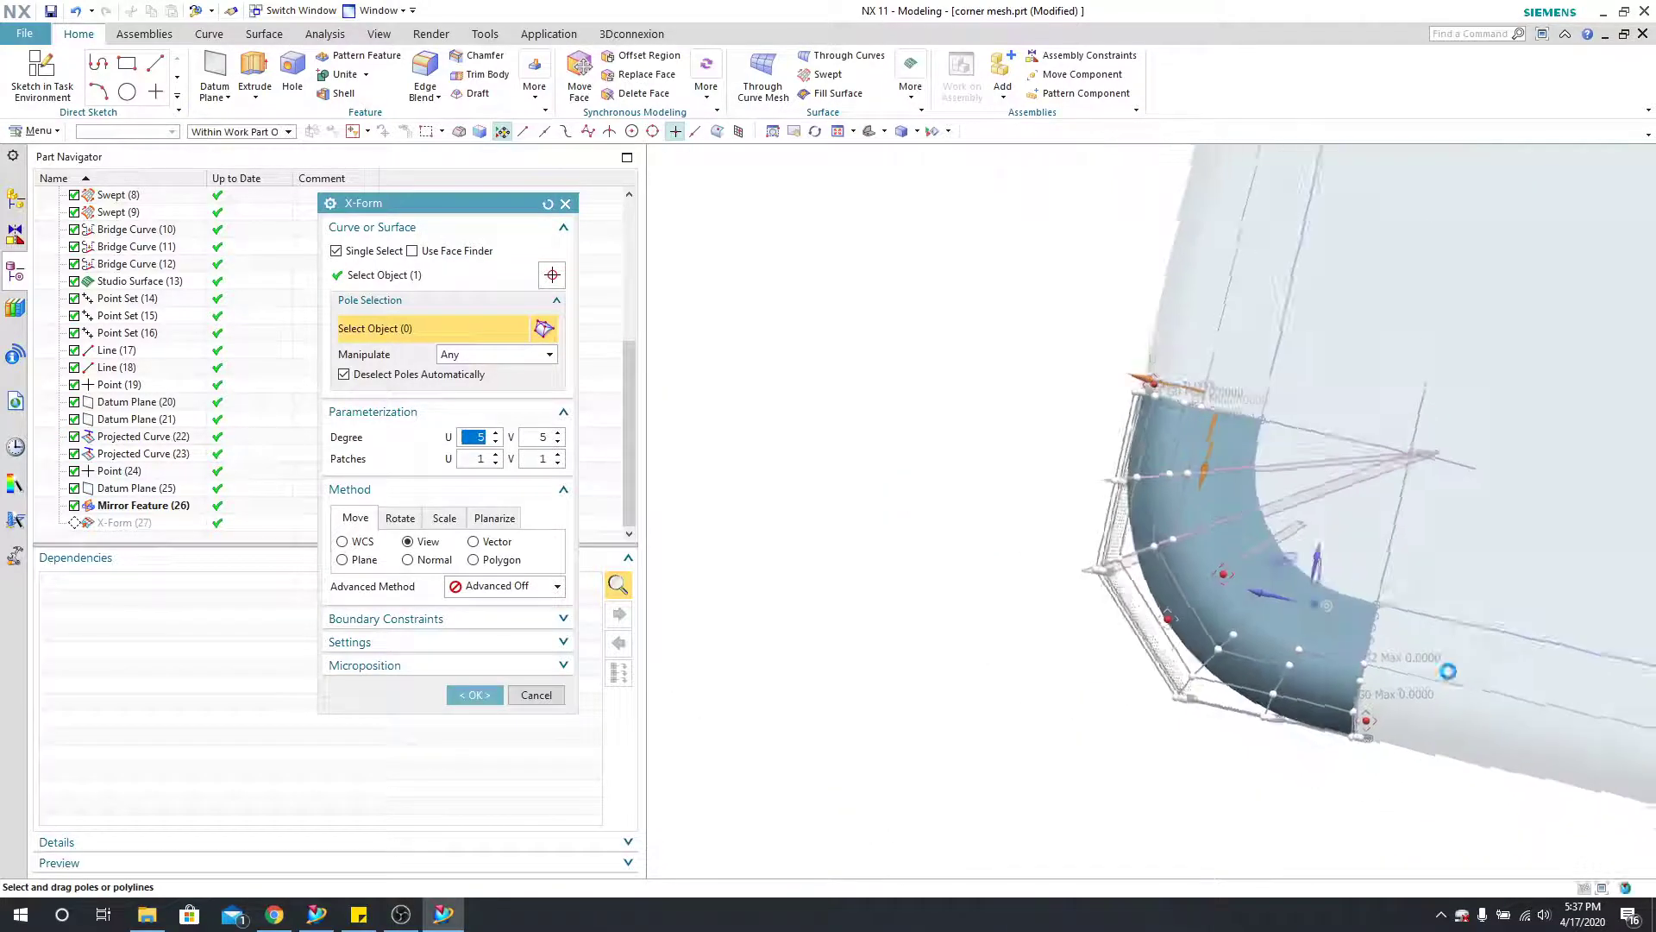
{"action": "key", "text": "F8"}
{"action": "scroll", "coordinate": [1447, 670], "scroll_direction": "up", "scroll_amount": 4}
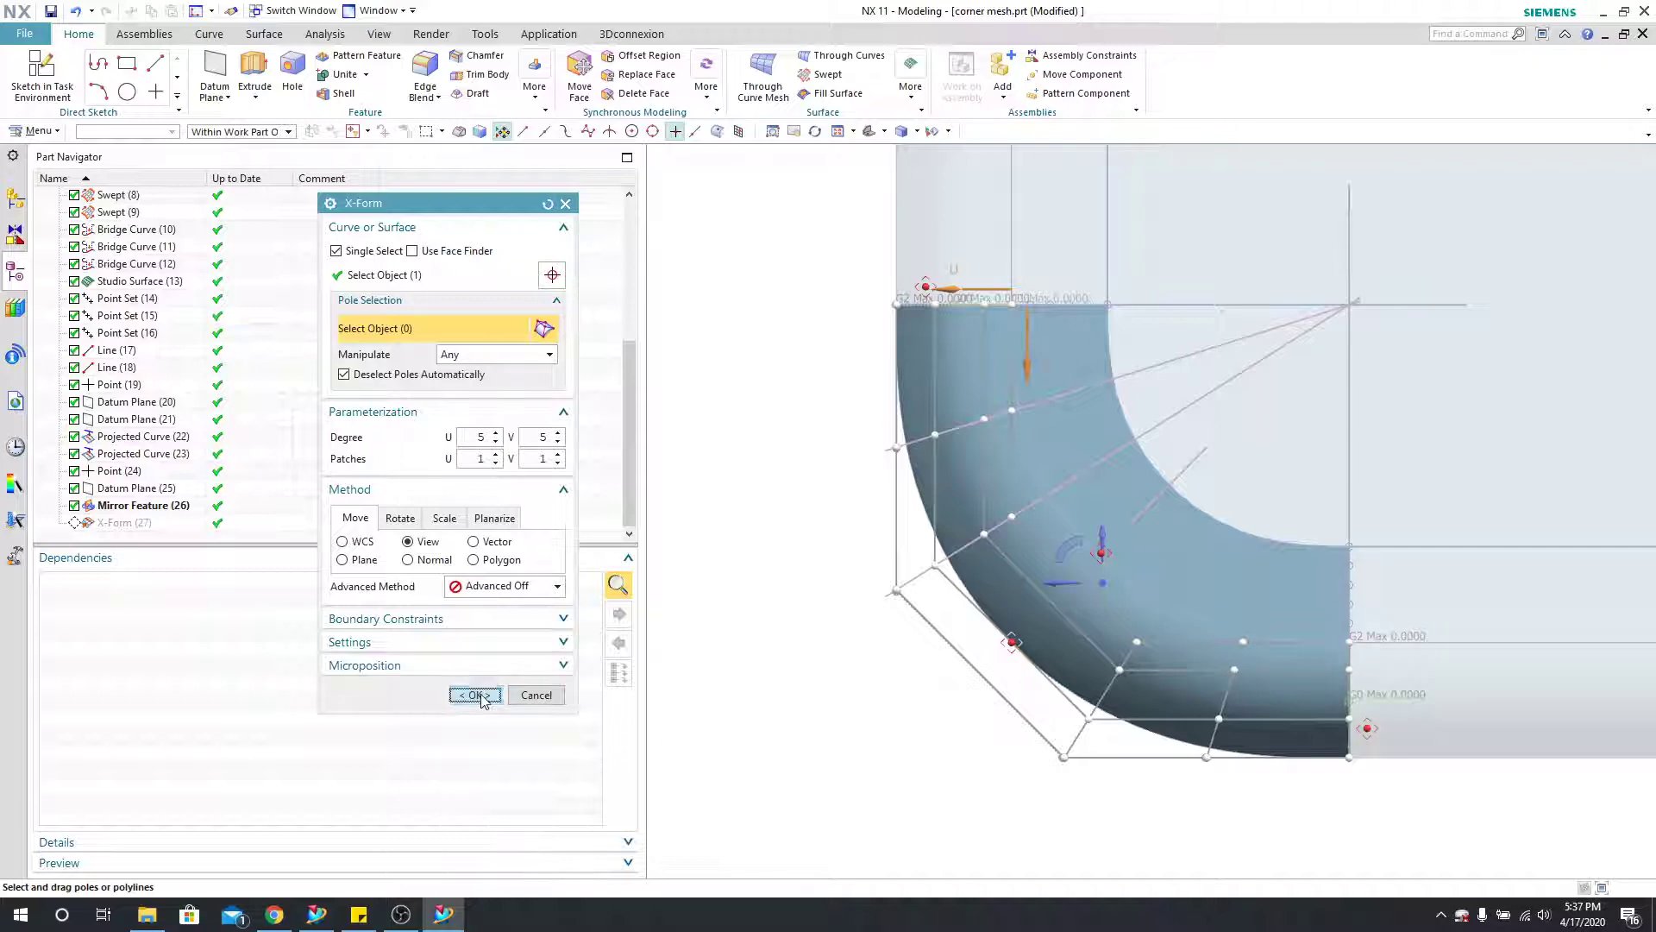
{"action": "left_click", "coordinate": [476, 695]}
{"action": "mouse_move", "coordinate": [965, 740]}
{"action": "middle_mouse_down"}
{"action": "mouse_move", "coordinate": [946, 606]}
{"action": "mouse_move", "coordinate": [921, 713]}
{"action": "mouse_move", "coordinate": [935, 682]}
{"action": "mouse_move", "coordinate": [944, 742]}
{"action": "middle_mouse_up"}
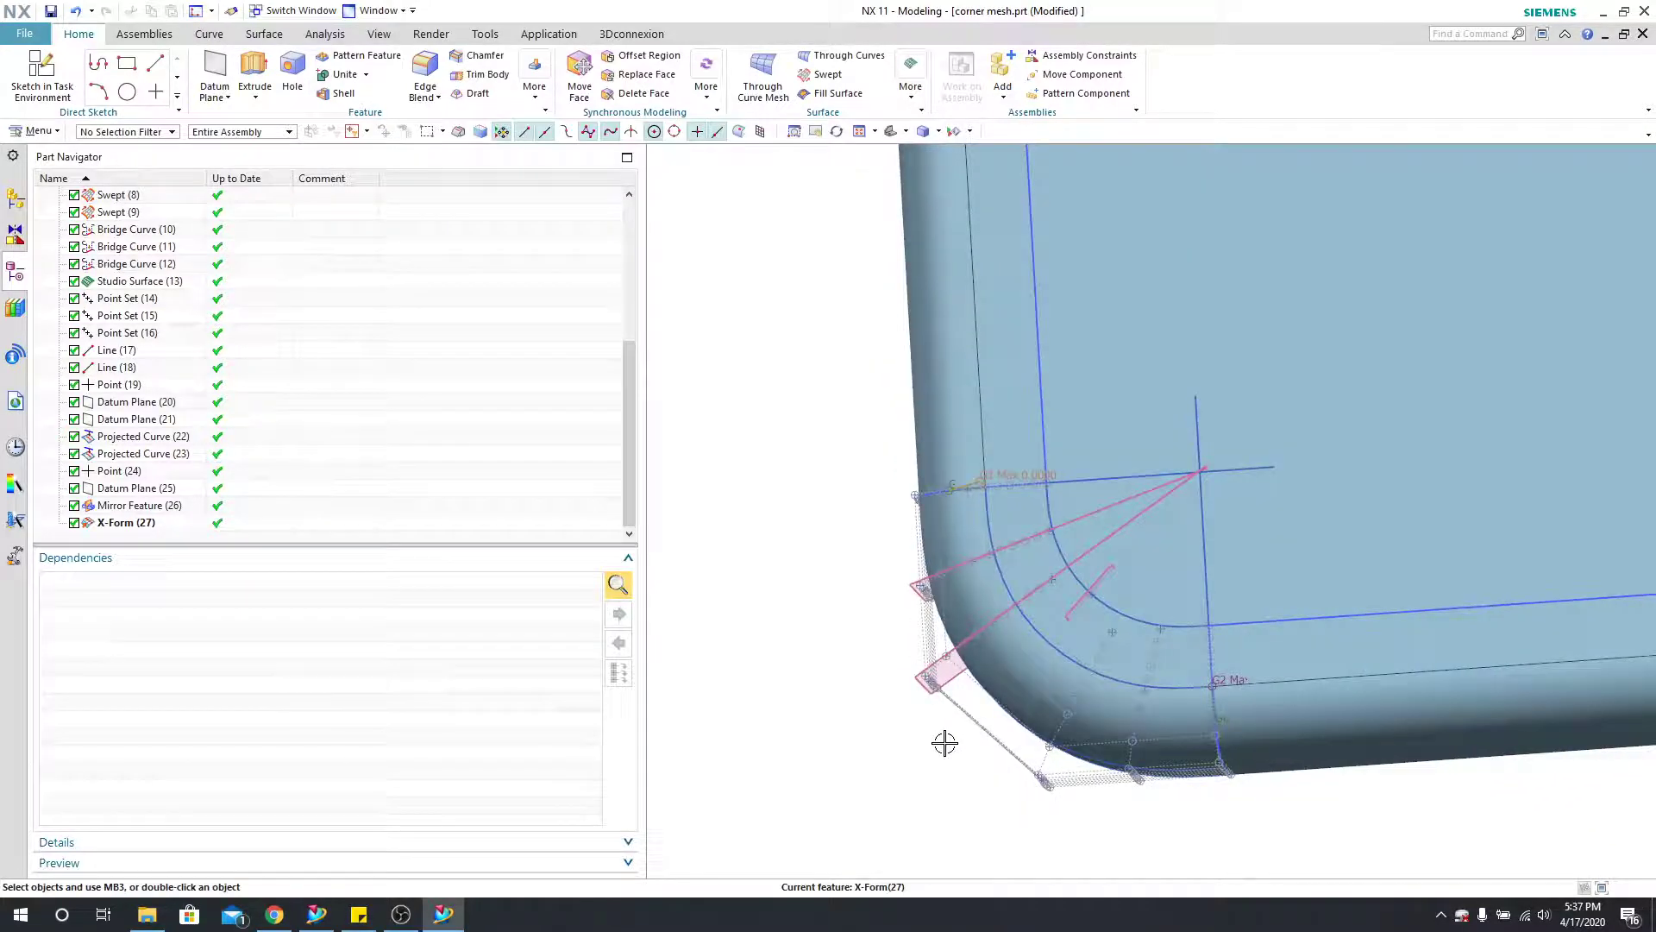